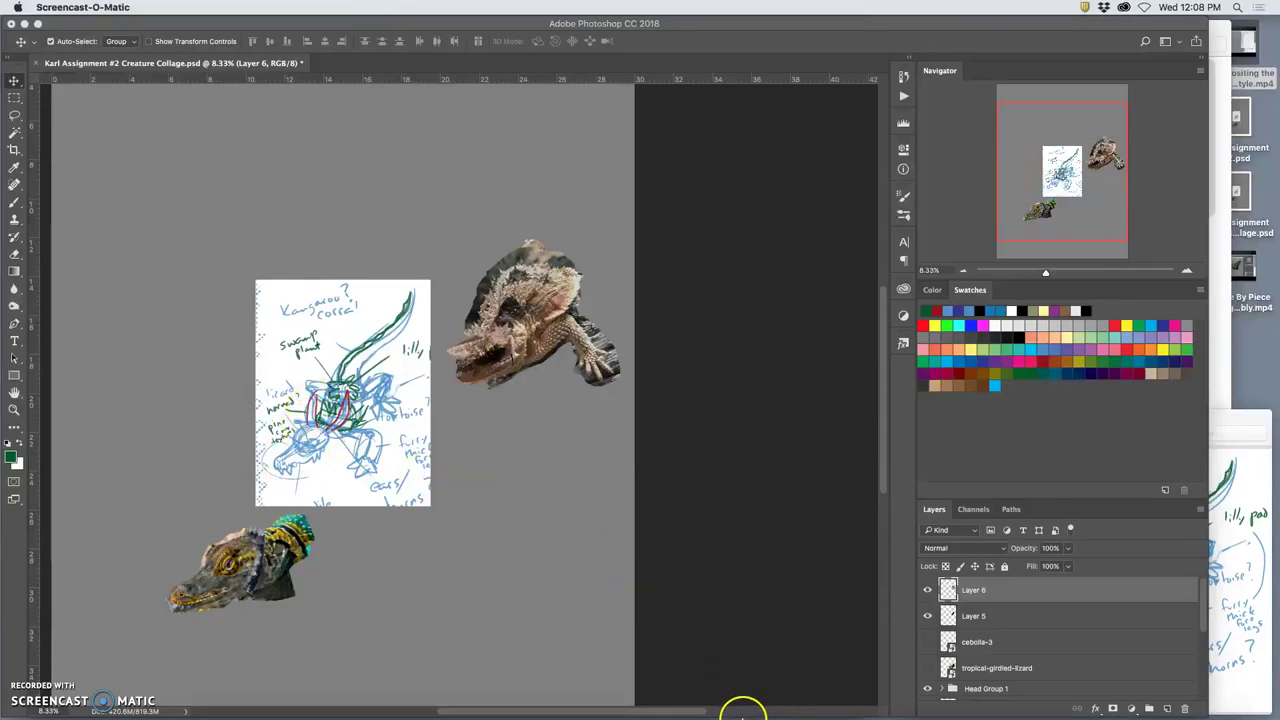
- Switch from Photoshop's Creature Collage document to the pine cone image search in Chrome
mouse_move(741, 712)
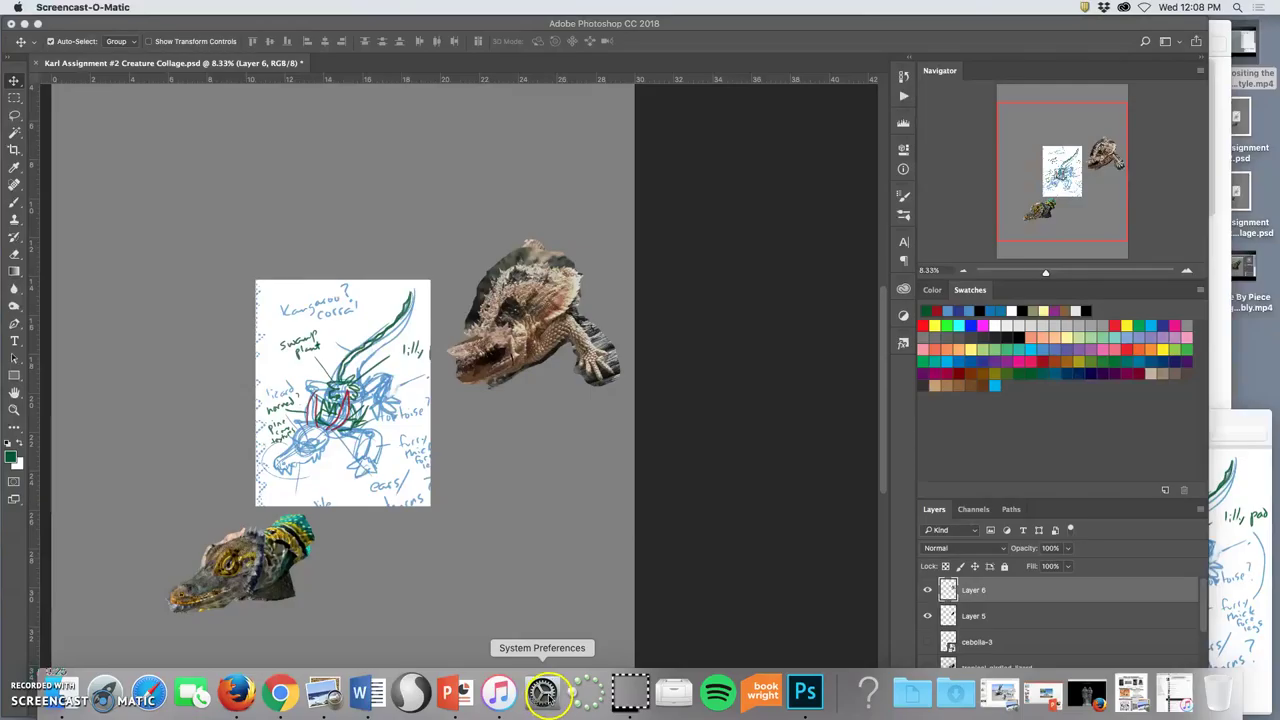
- Open the pine cone in snow result as a full-resolution photo
left_click(285, 700)
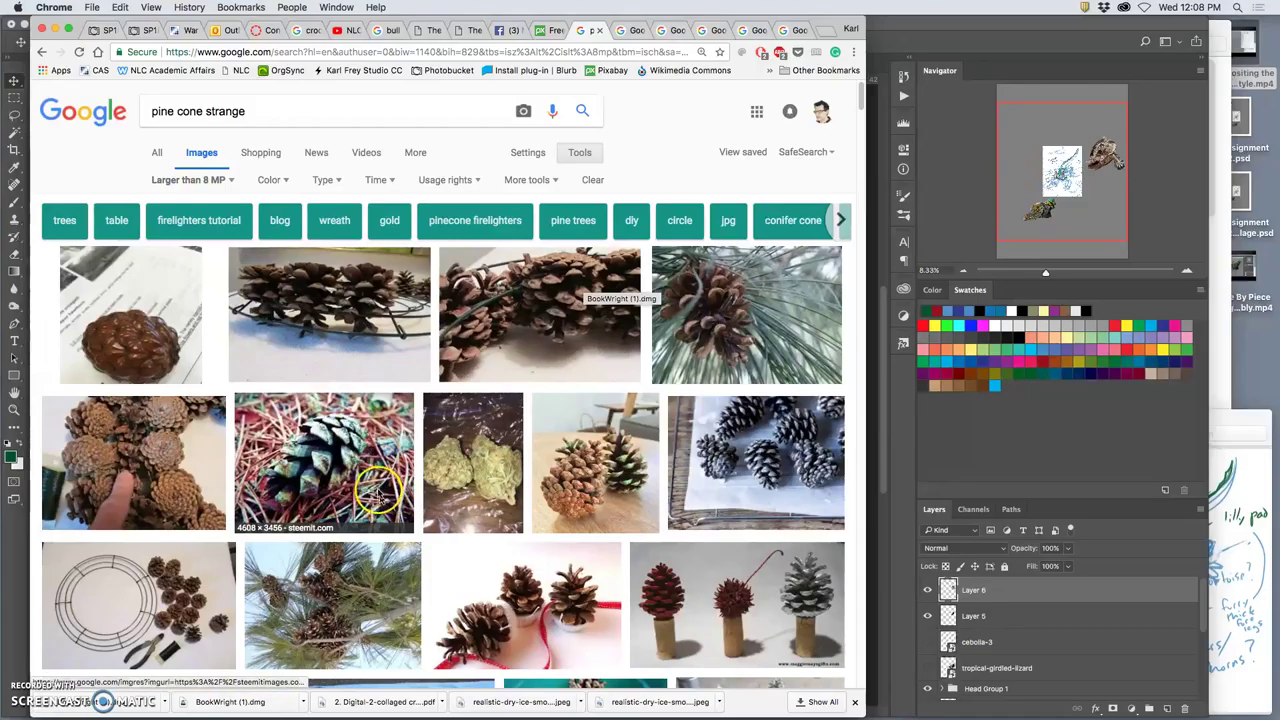
left_click(636, 30)
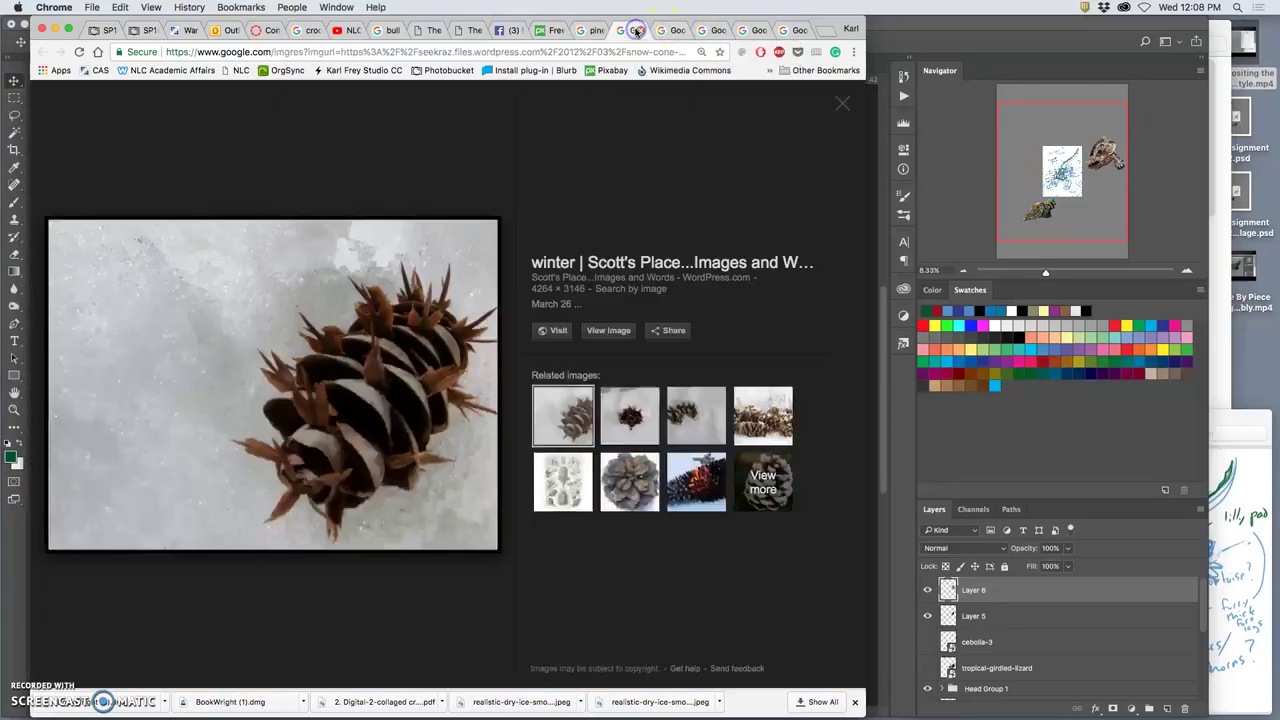
left_click(604, 331)
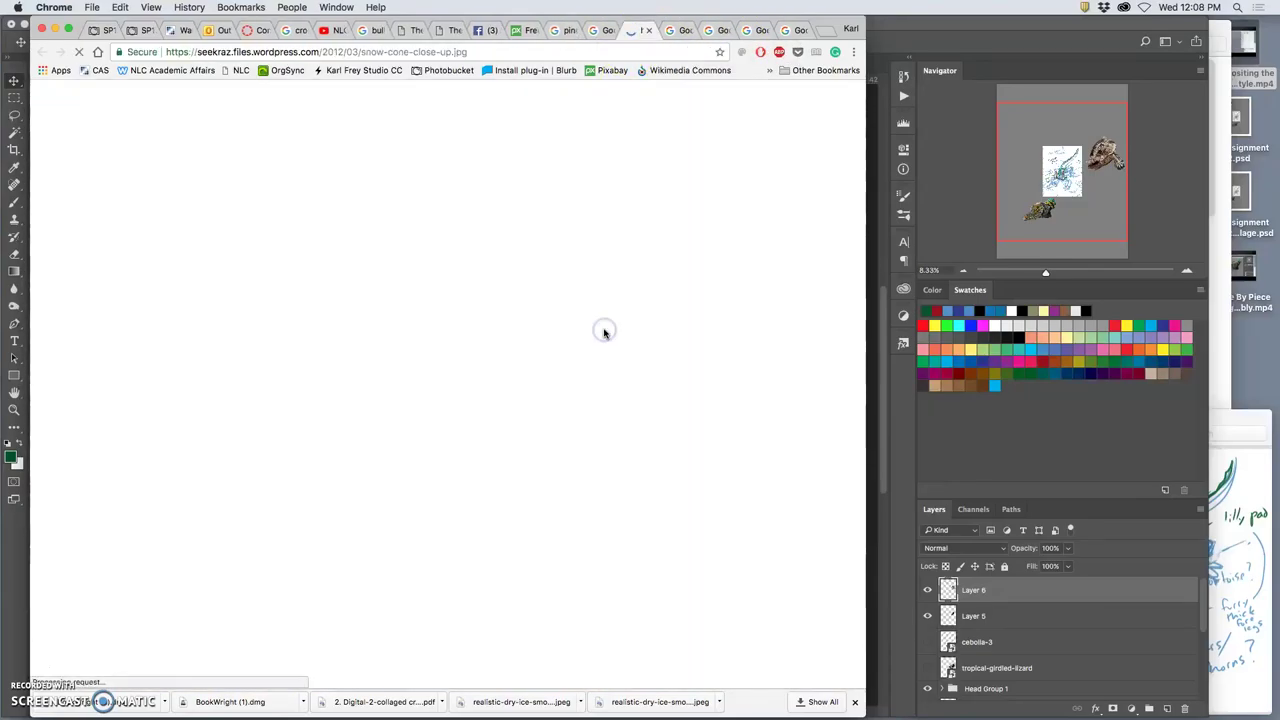
left_click(584, 327)
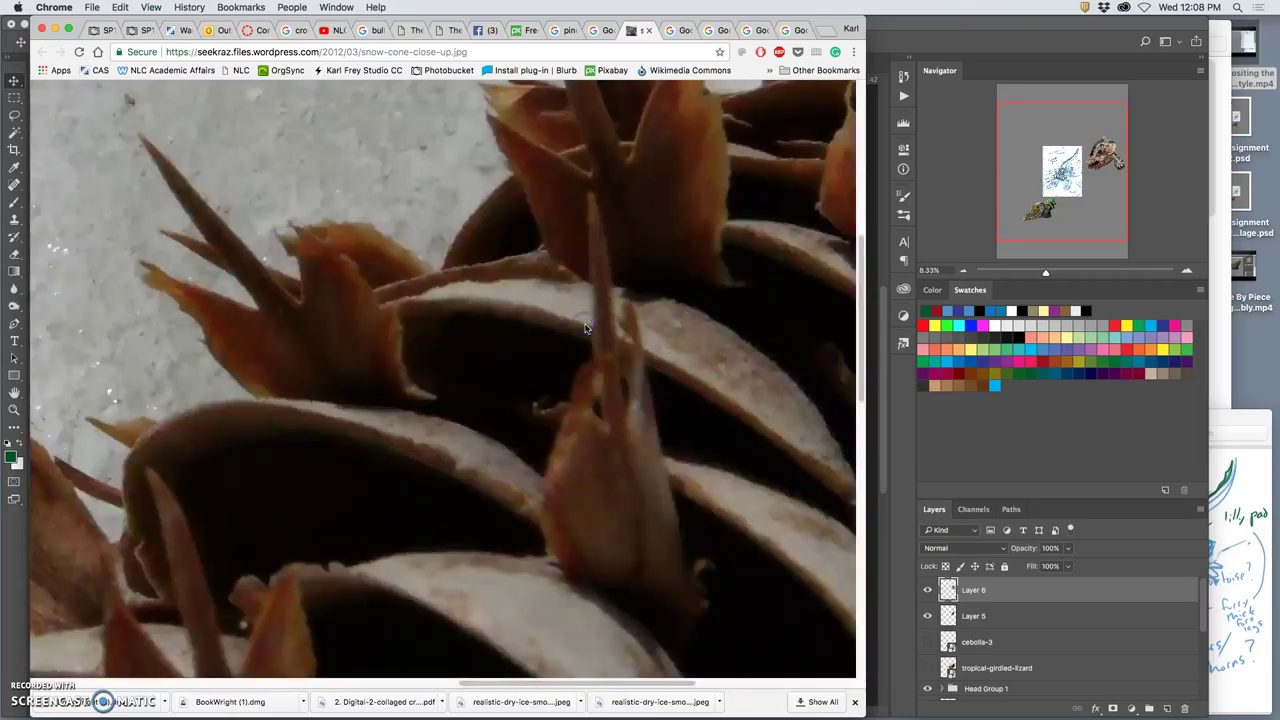
- Zoom the page out to 33% so the whole cone fits in view
key("super+minus")
key("super+minus")
key("super+minus")
key("super+minus")
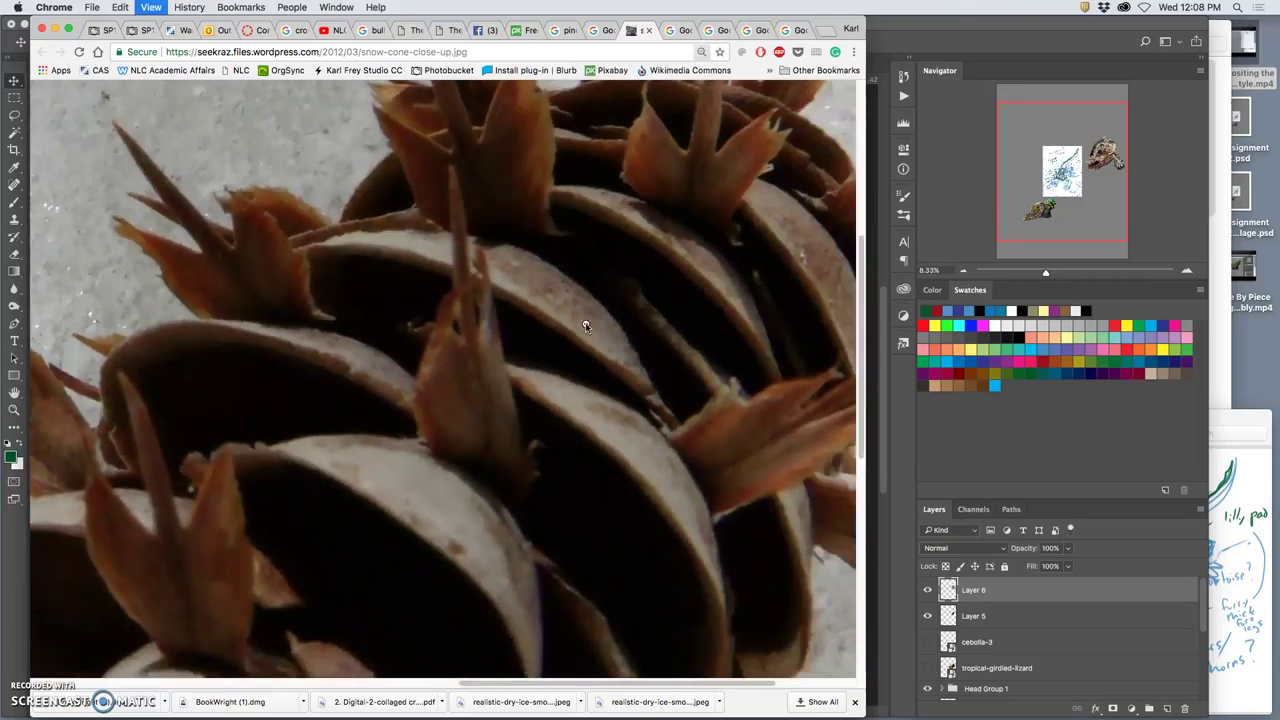
scroll(586, 327, "down", 5)
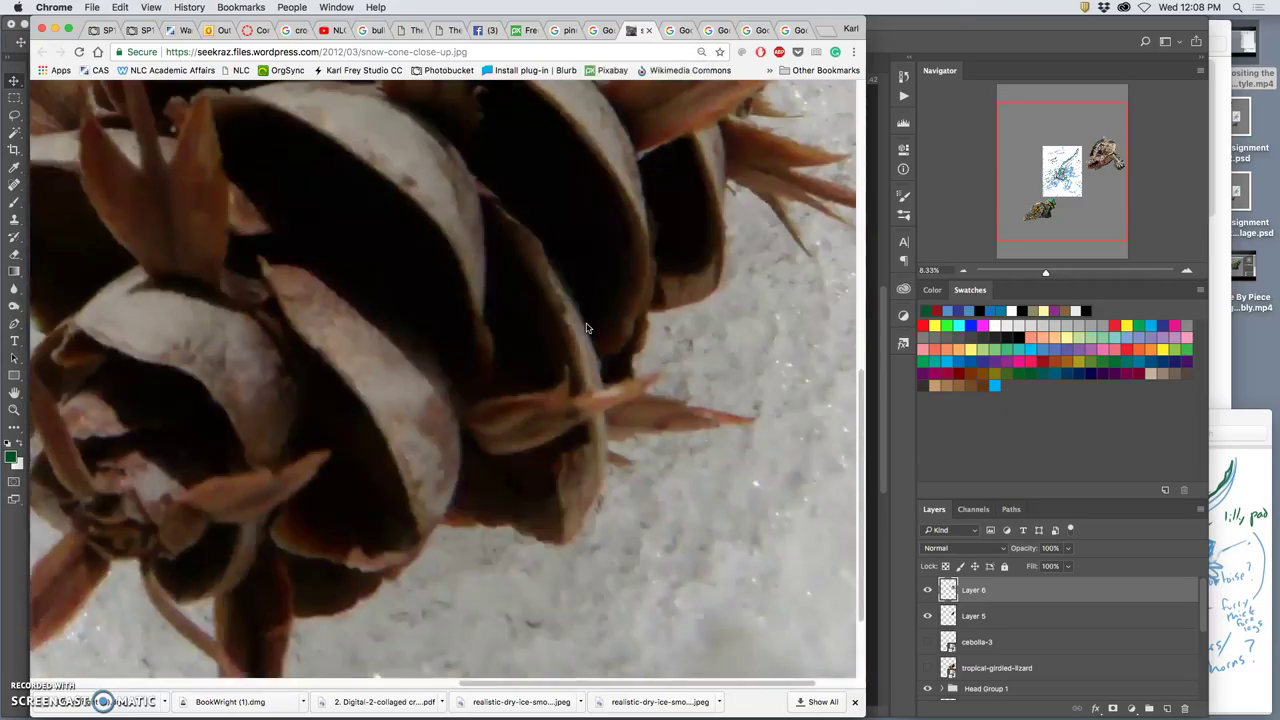
scroll(586, 327, "up", 10)
left_click_drag(586, 327, 566, 237)
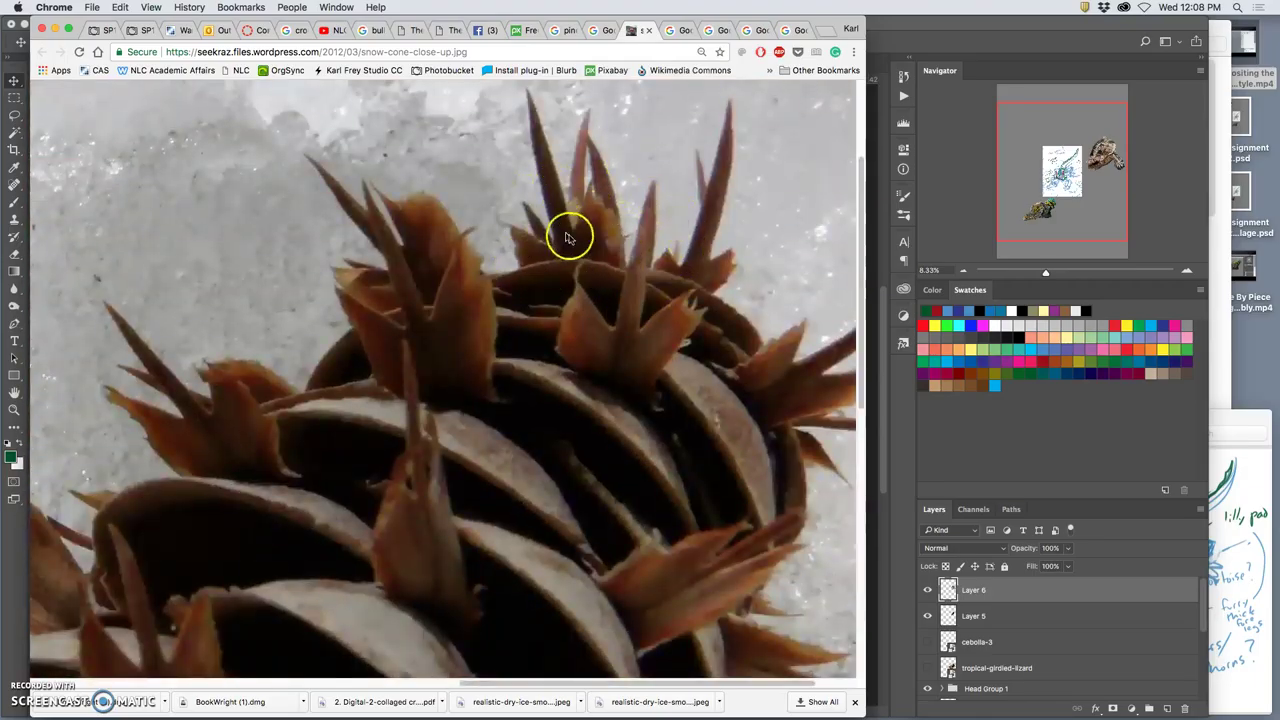
key("super+minus")
key("super+minus")
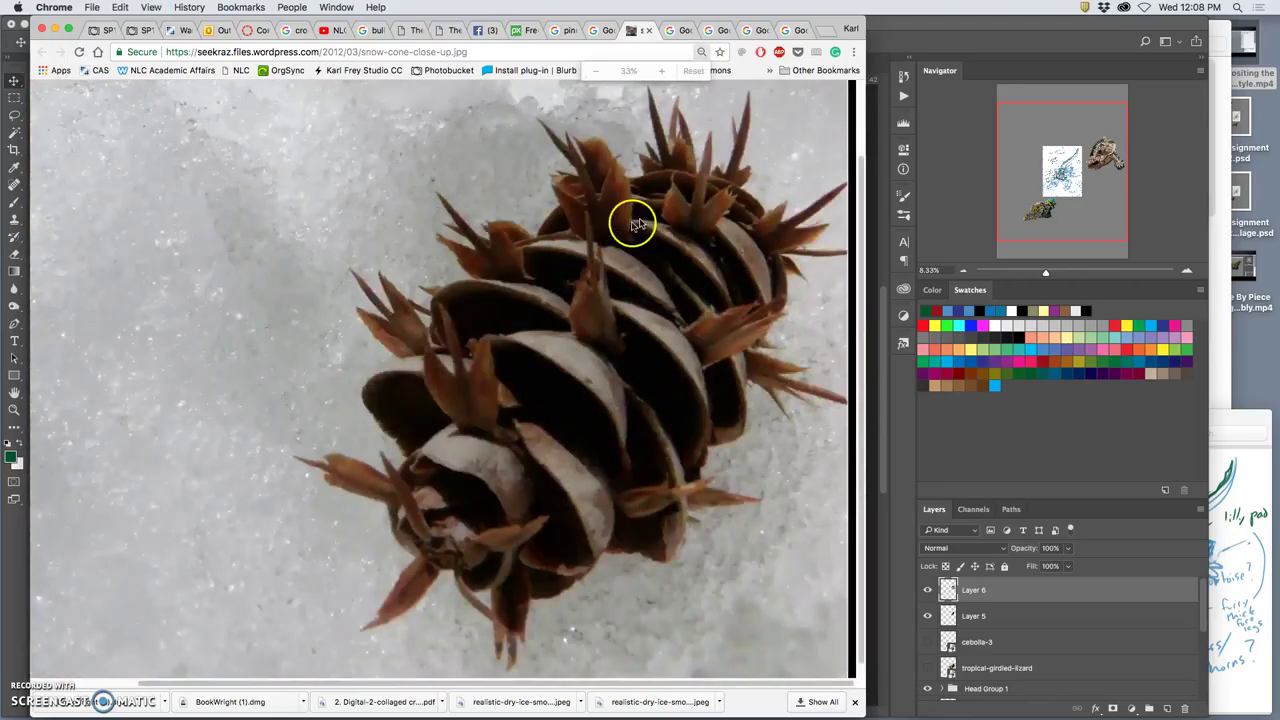
- Create a new folder named 'ears' in the reference folder beside head and torso
left_click(1222, 232)
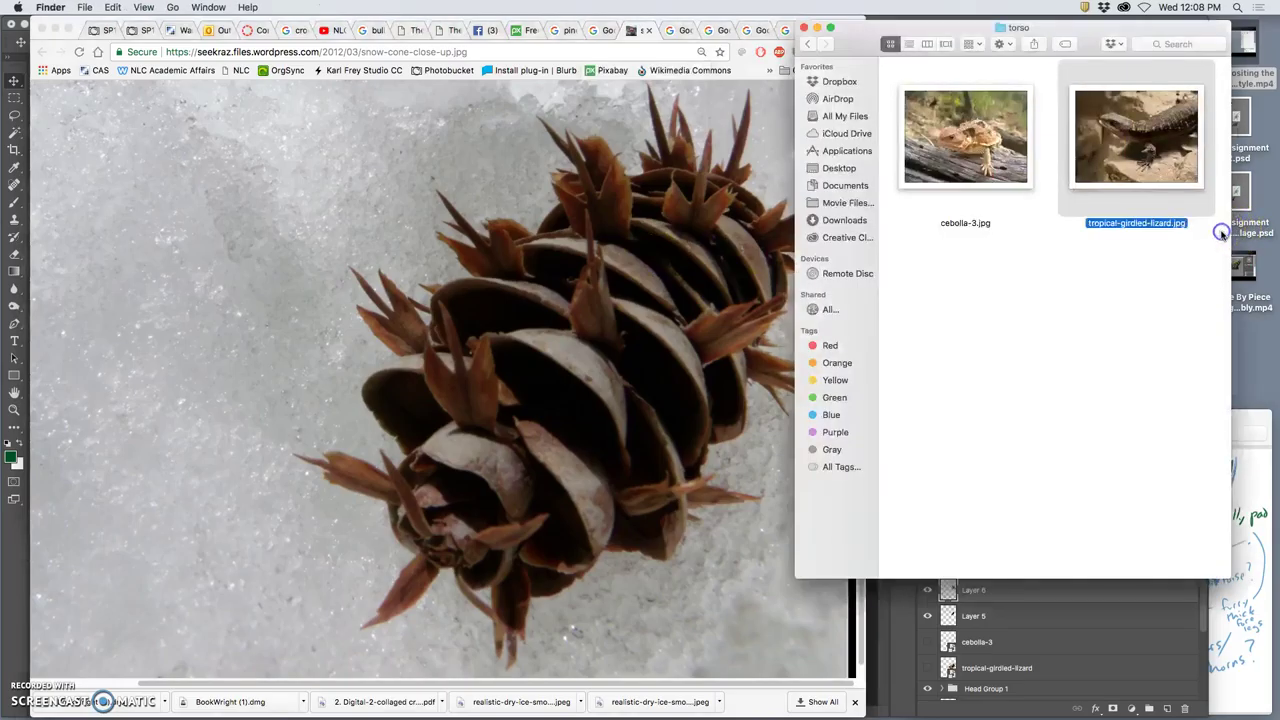
left_click(809, 44)
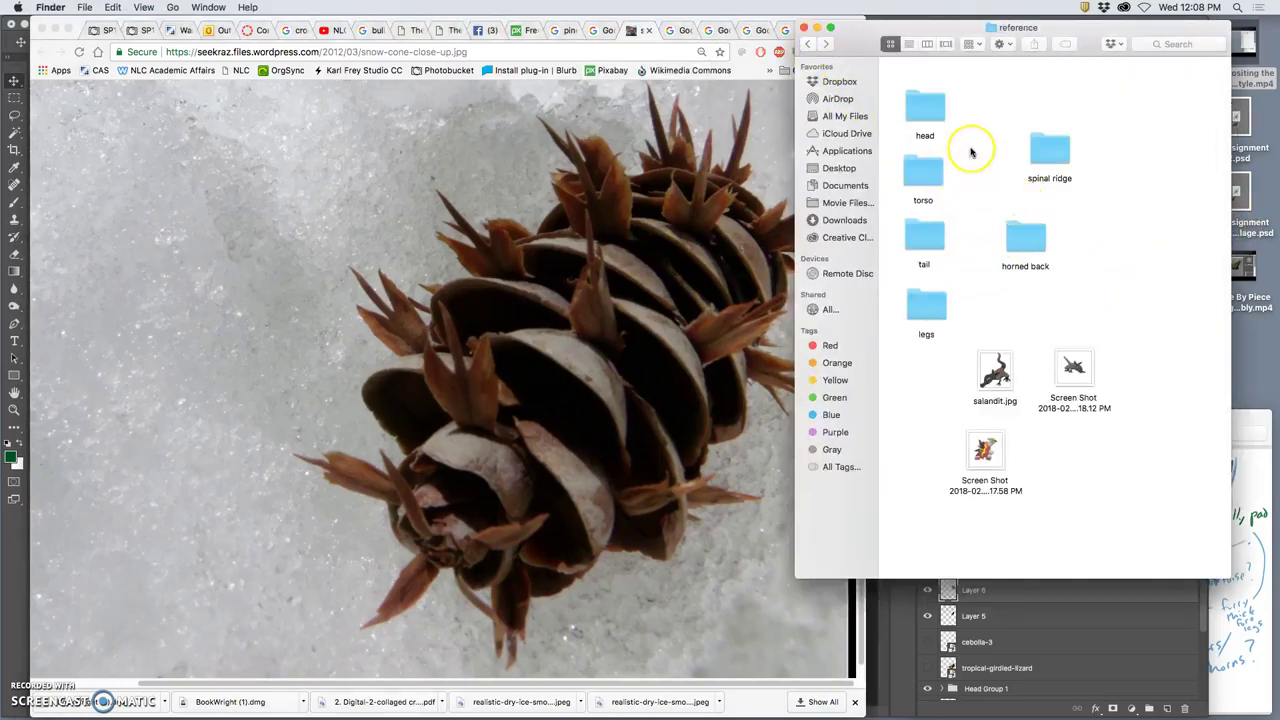
double_click(926, 116)
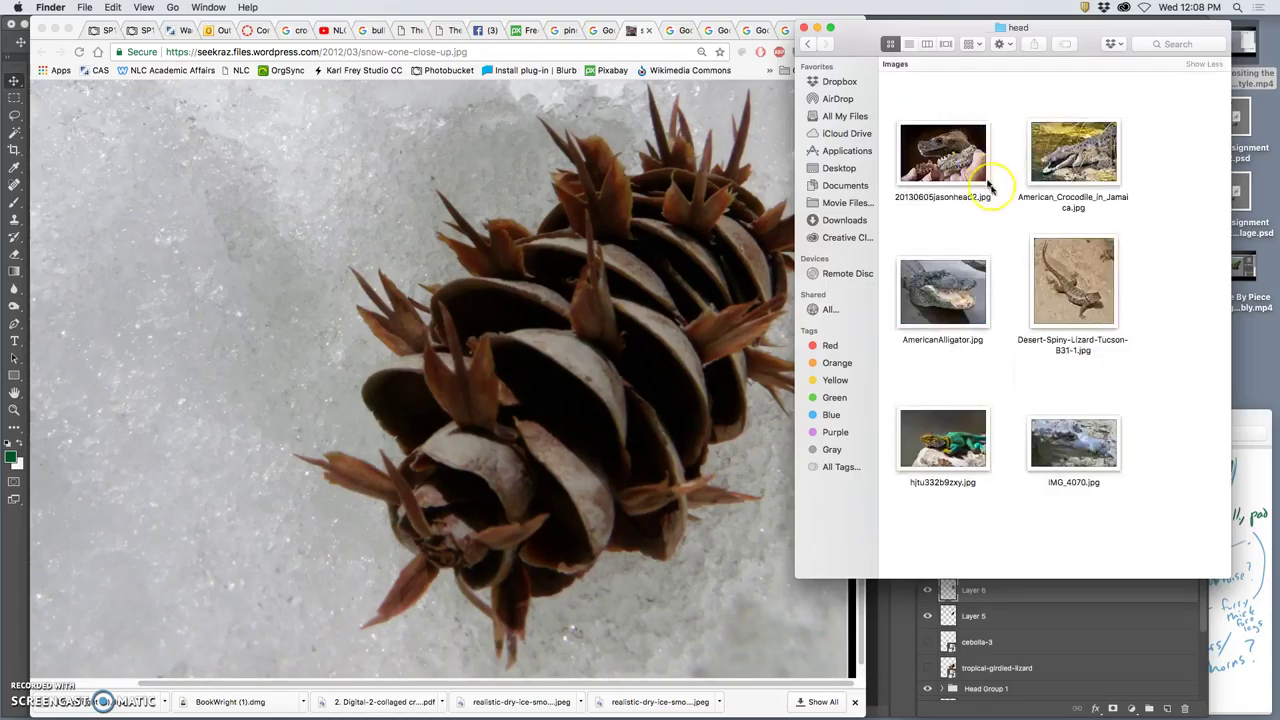
left_click(807, 44)
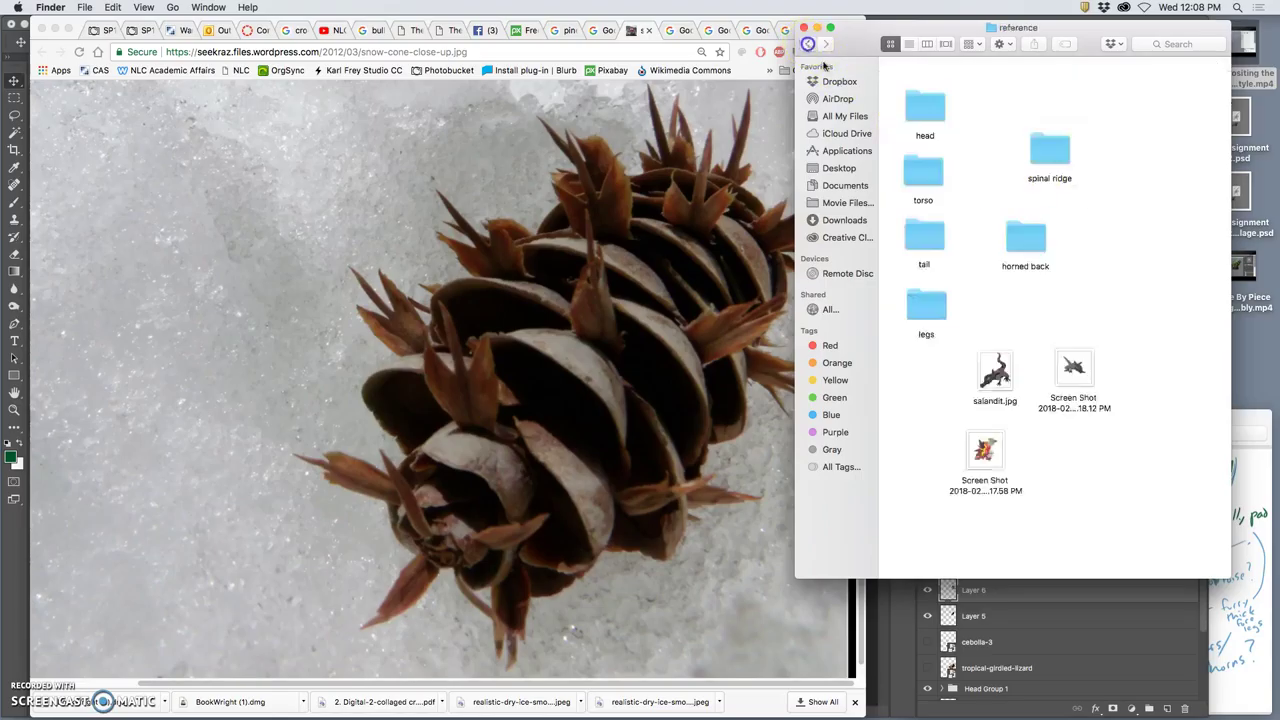
right_click(982, 114)
left_click(990, 118)
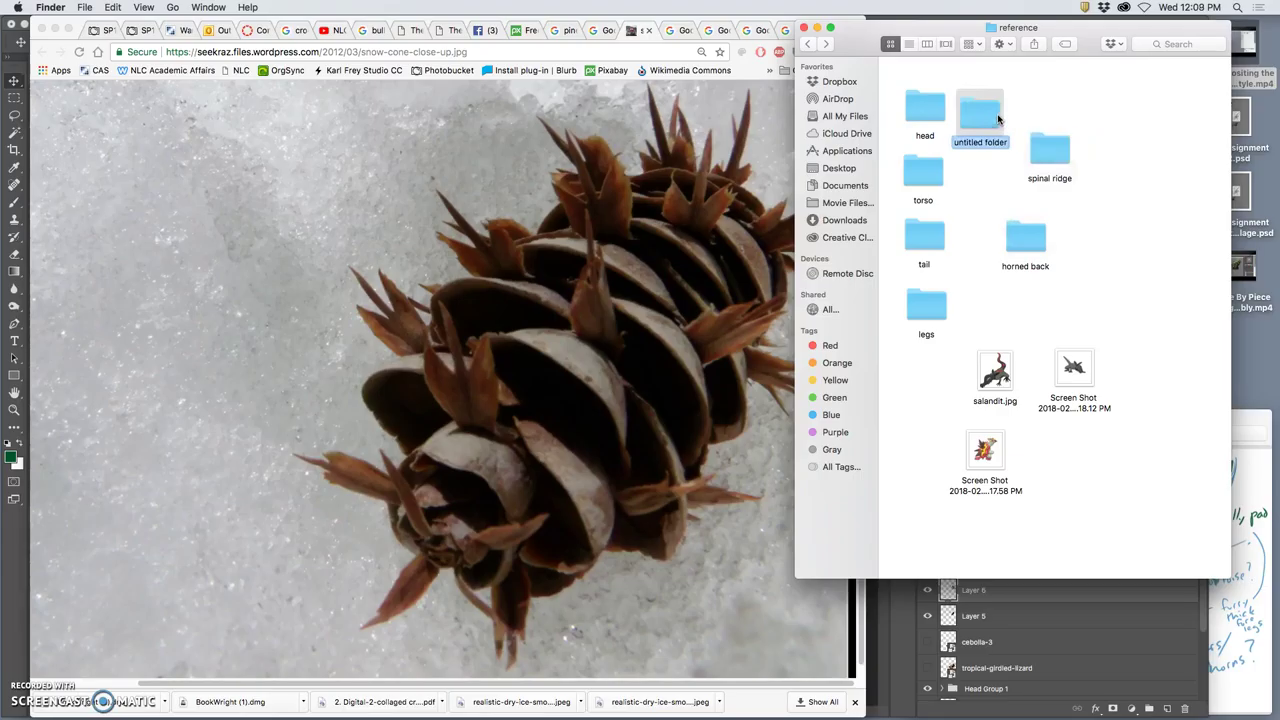
left_click(721, 230)
- Open the Conifer cone photo at full size and drag it into the ears folder
left_click(980, 118)
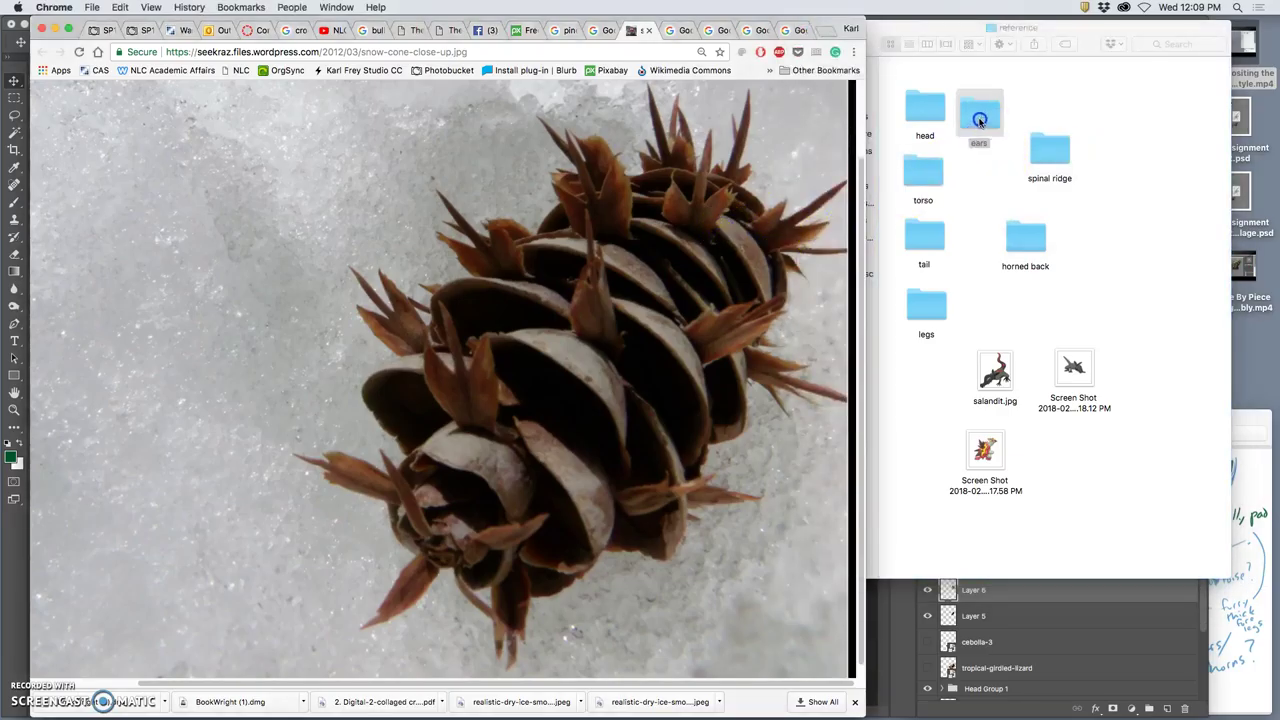
left_click(648, 31)
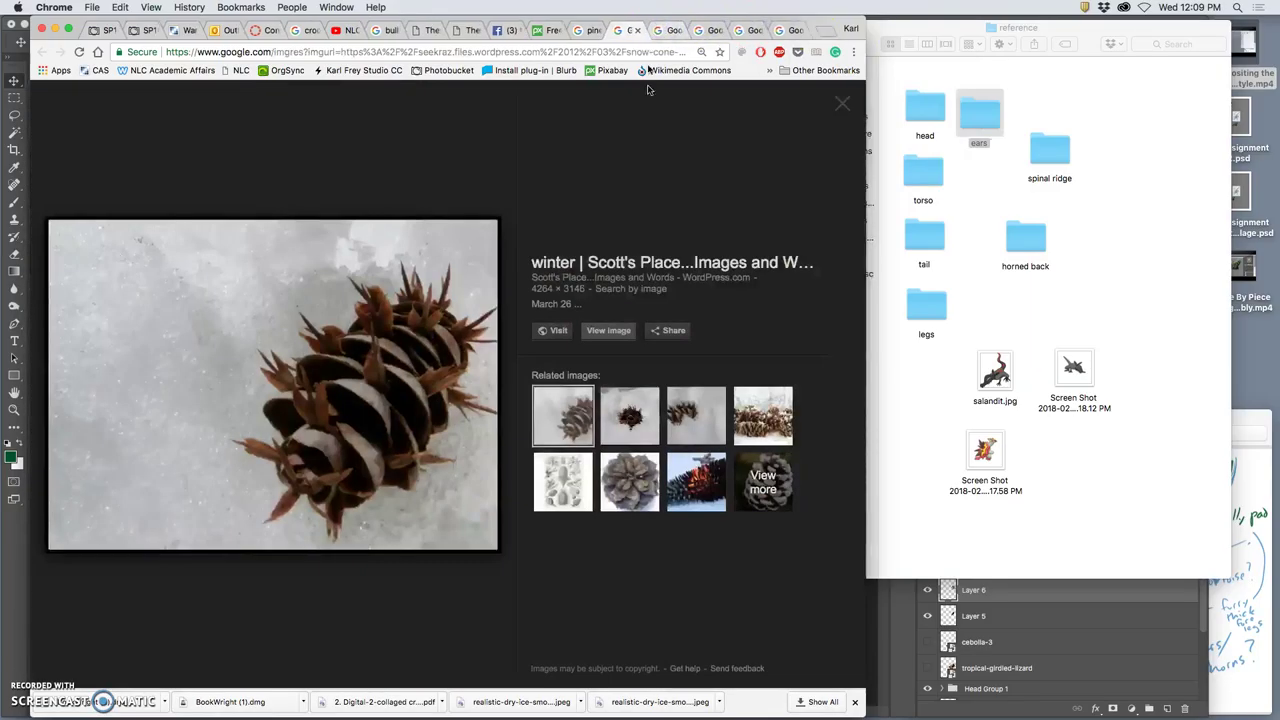
left_click(642, 31)
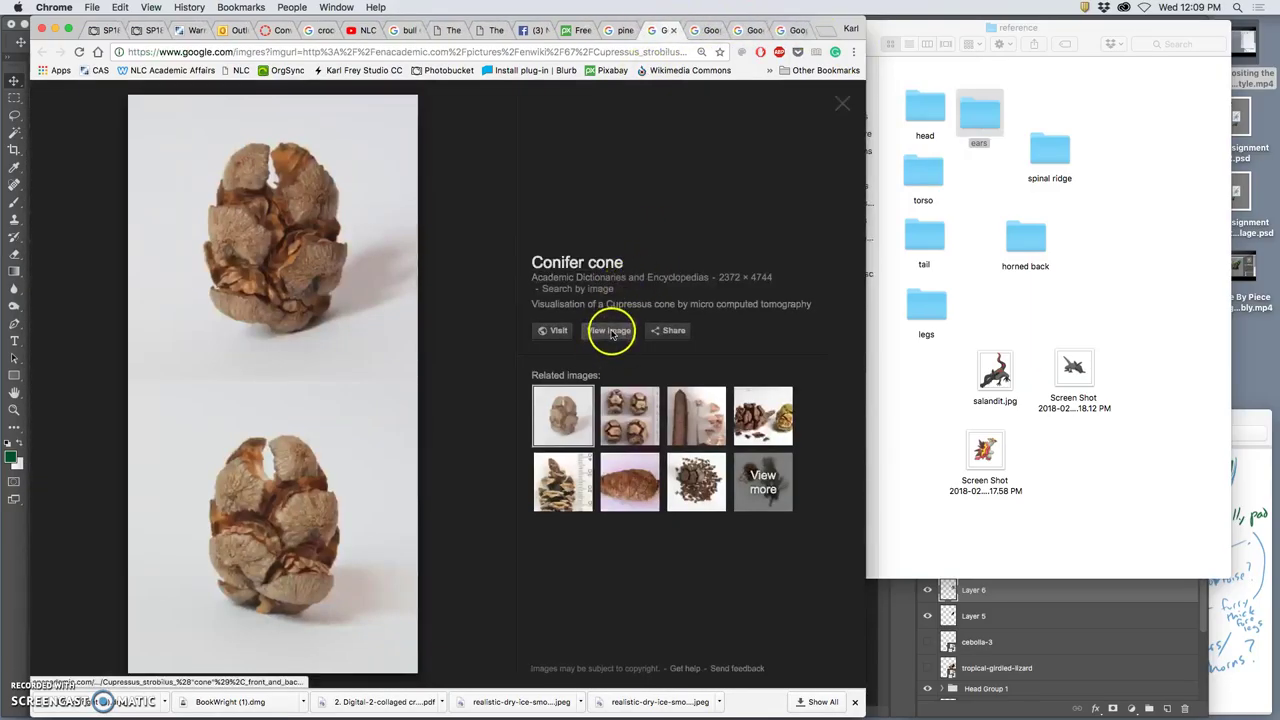
left_click(609, 286)
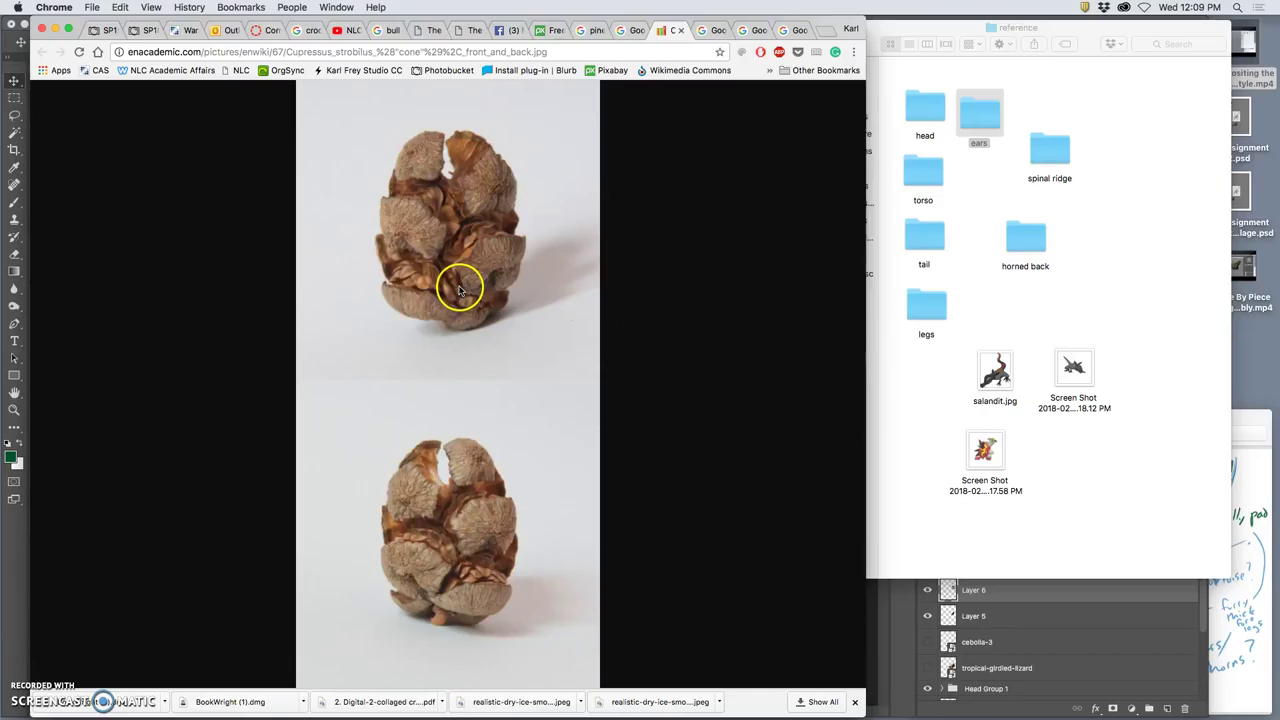
left_click(460, 289)
scroll(470, 290, "up", 10)
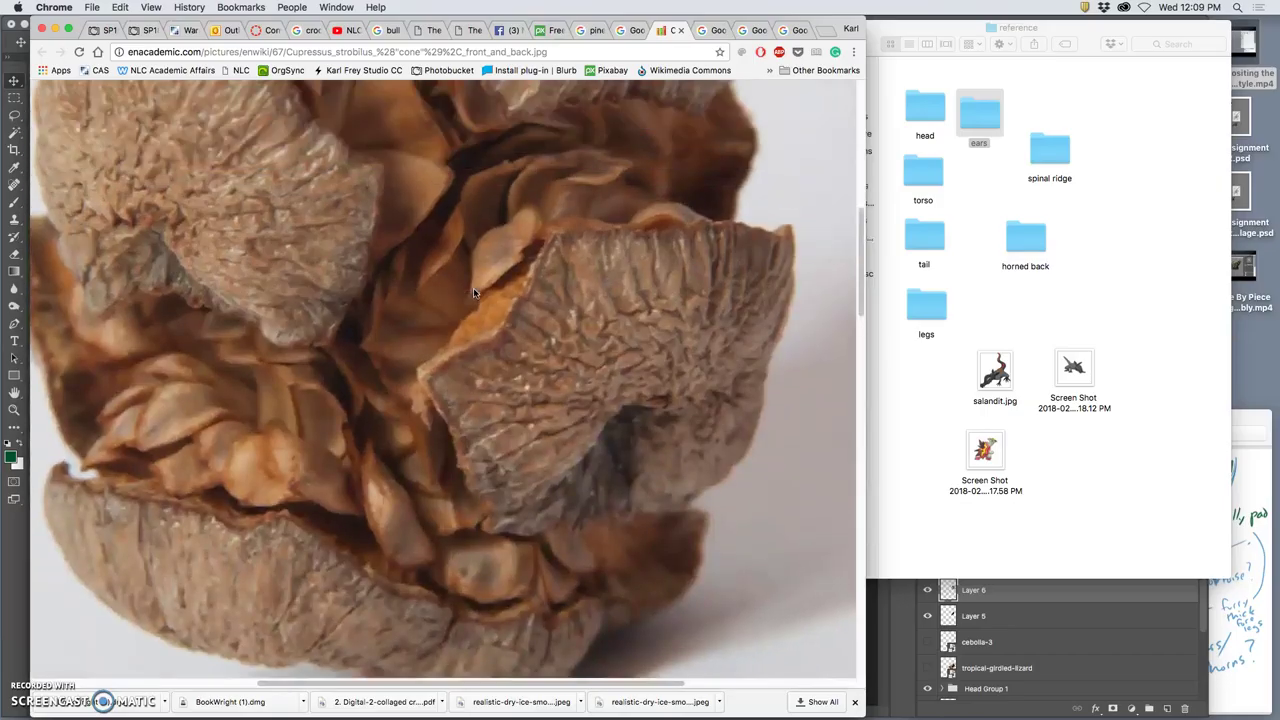
scroll(473, 293, "down", 10)
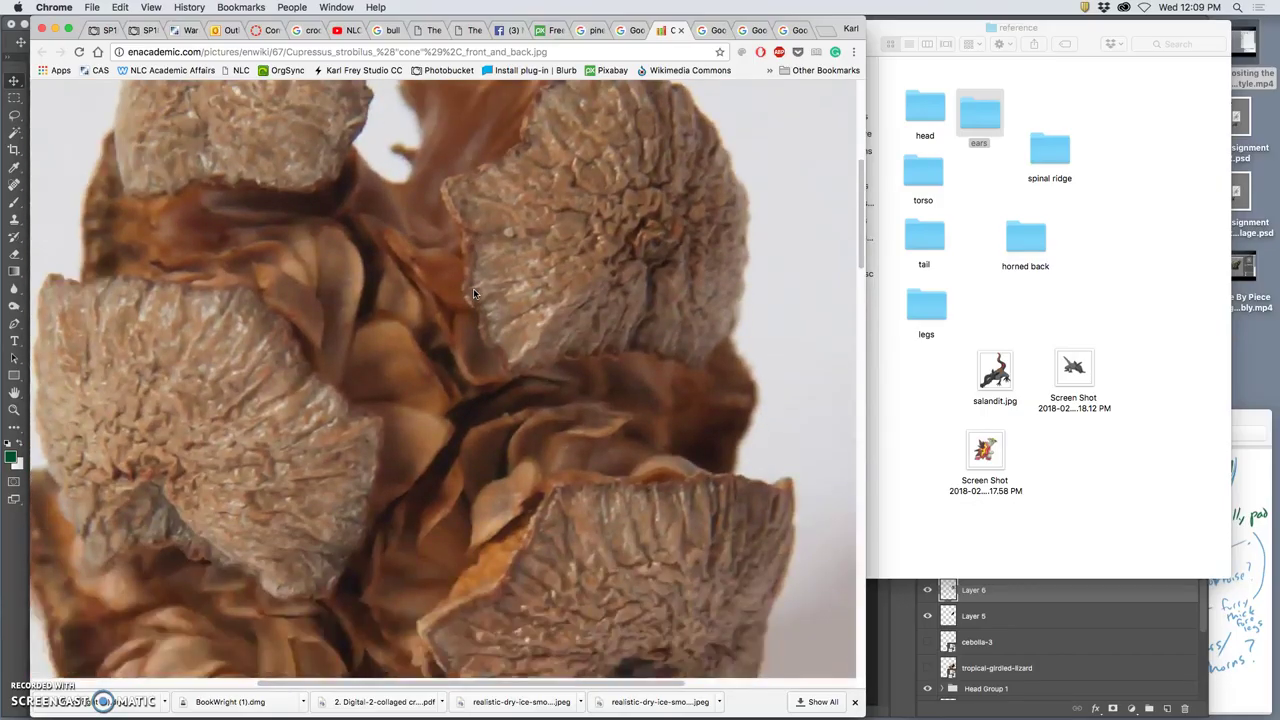
scroll(474, 294, "down", 3)
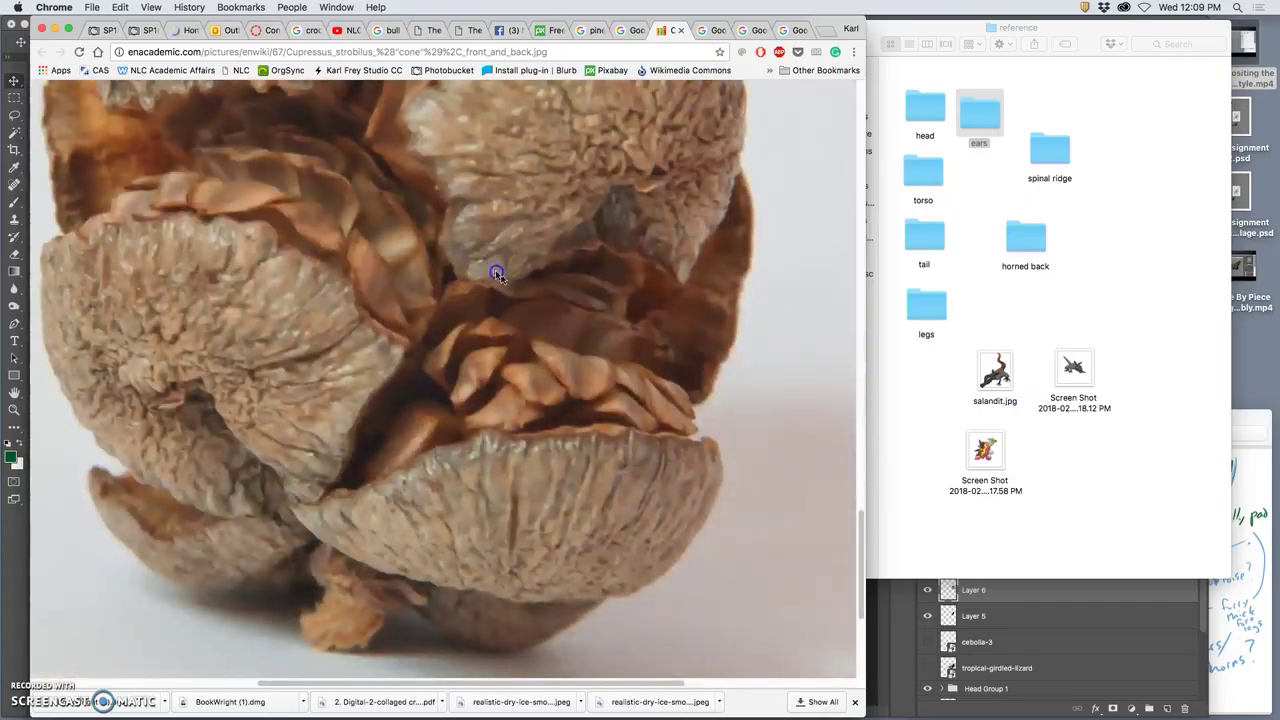
left_click_drag(497, 275, 992, 121)
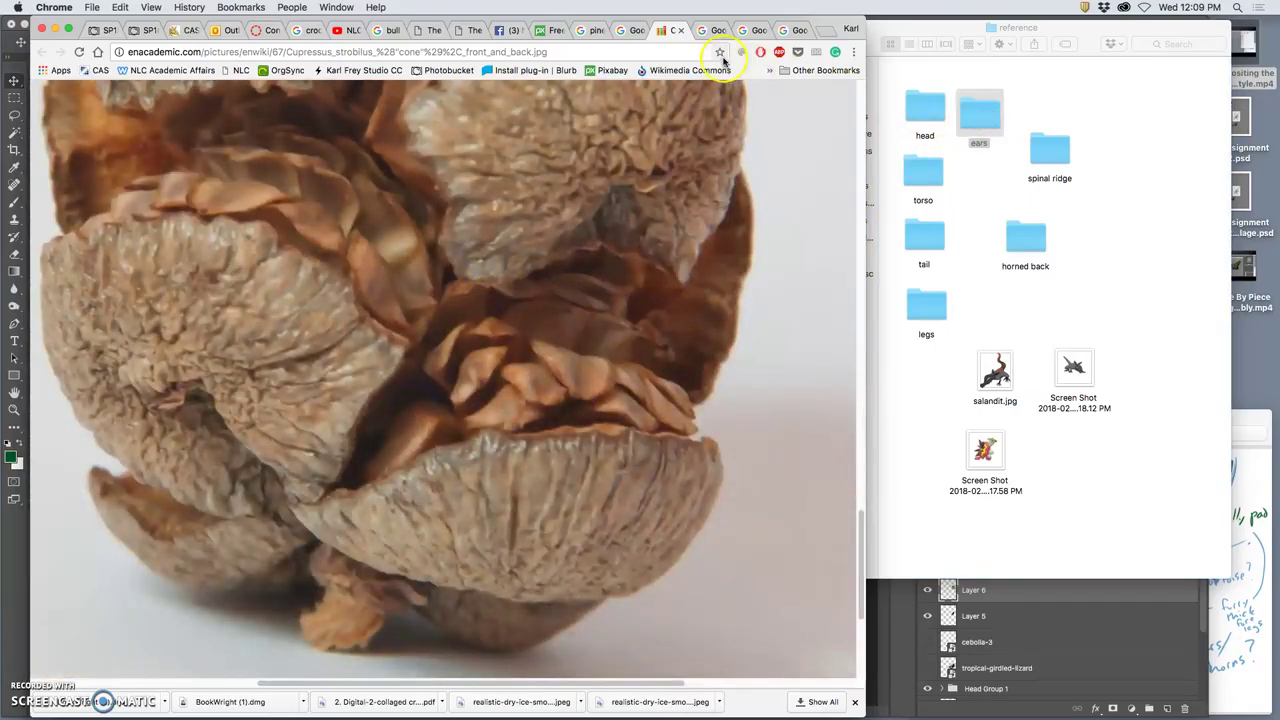
- Close the Conifer cone tabs and view the Sekinchan pine cone photo at 33%
left_click(683, 31)
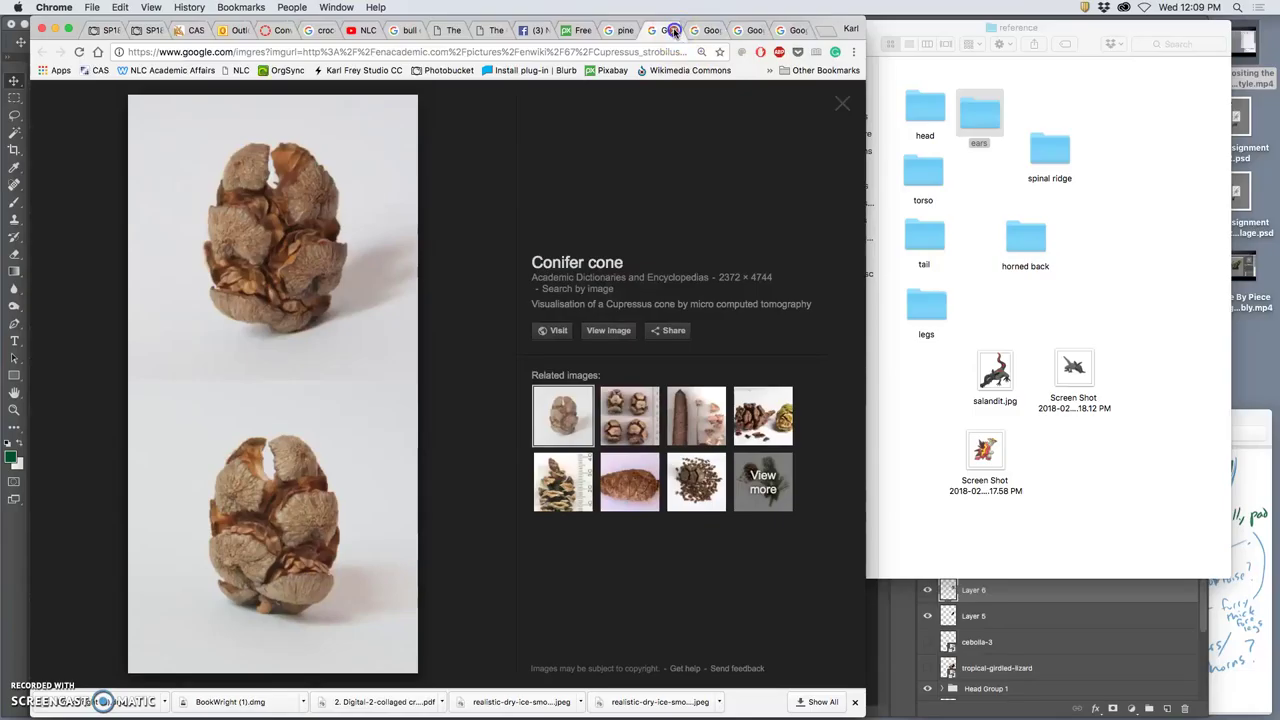
left_click(673, 31)
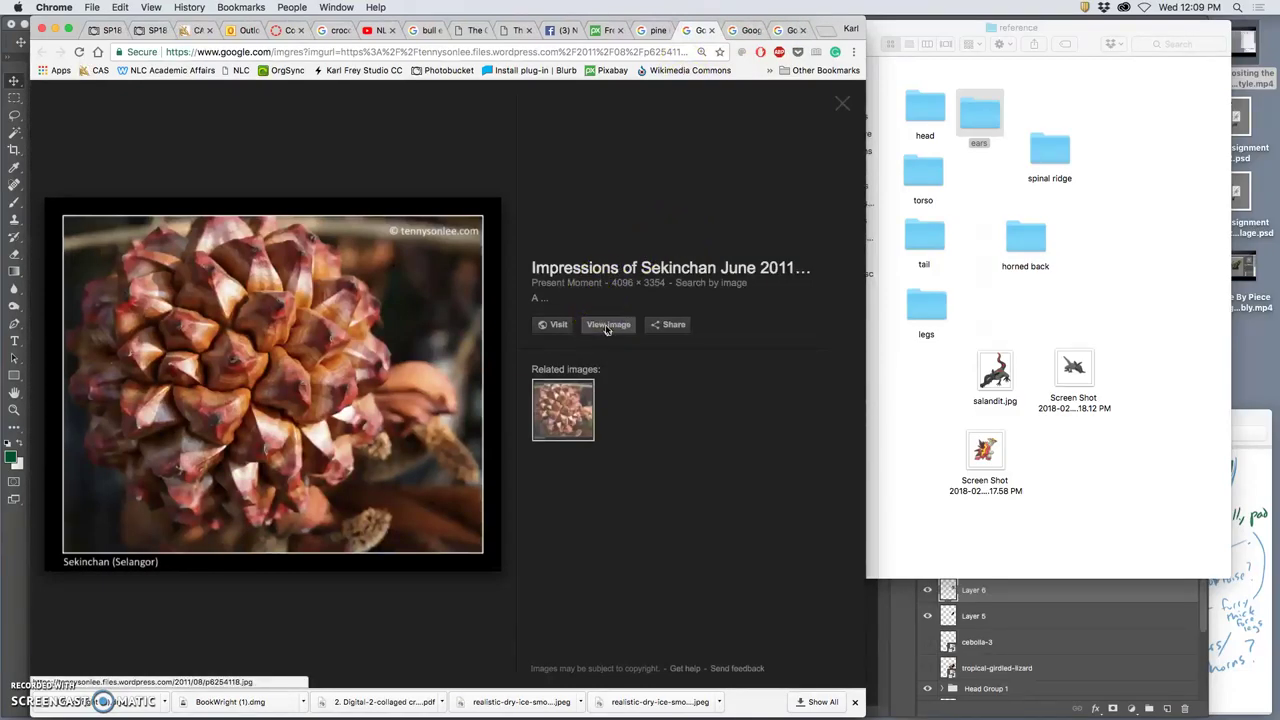
left_click(606, 326)
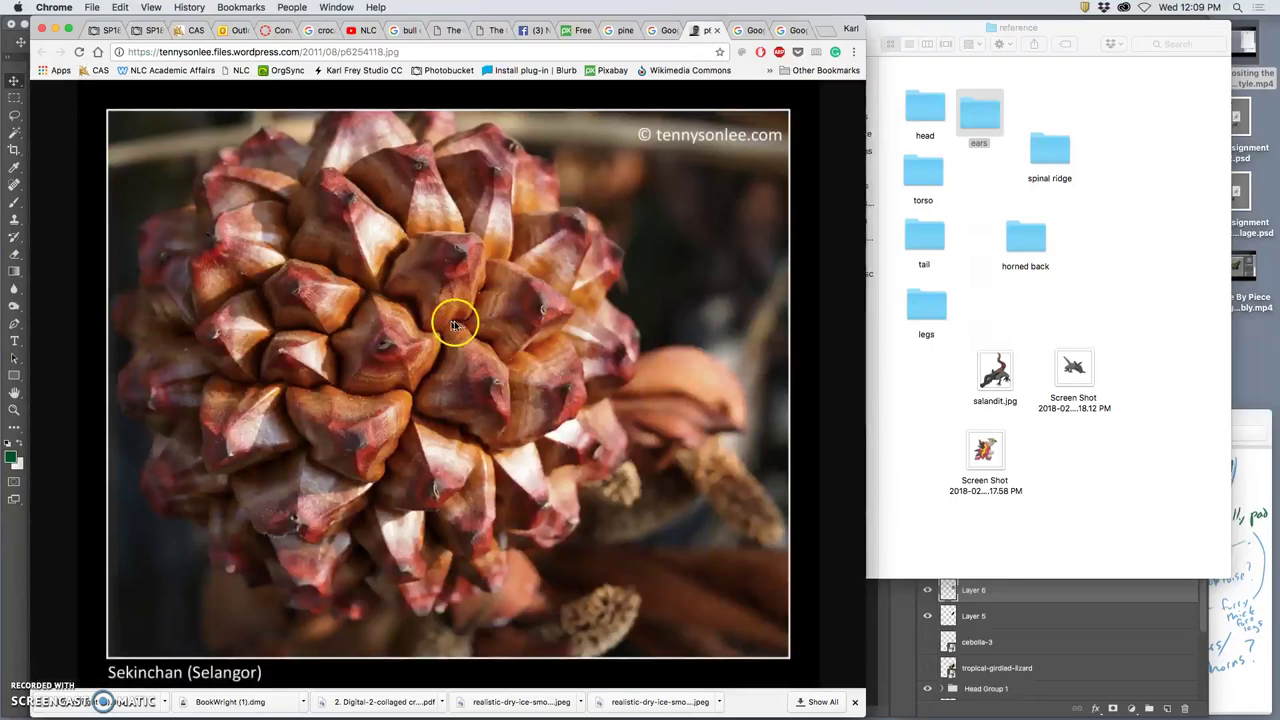
left_click(434, 323)
scroll(416, 320, "down", 3)
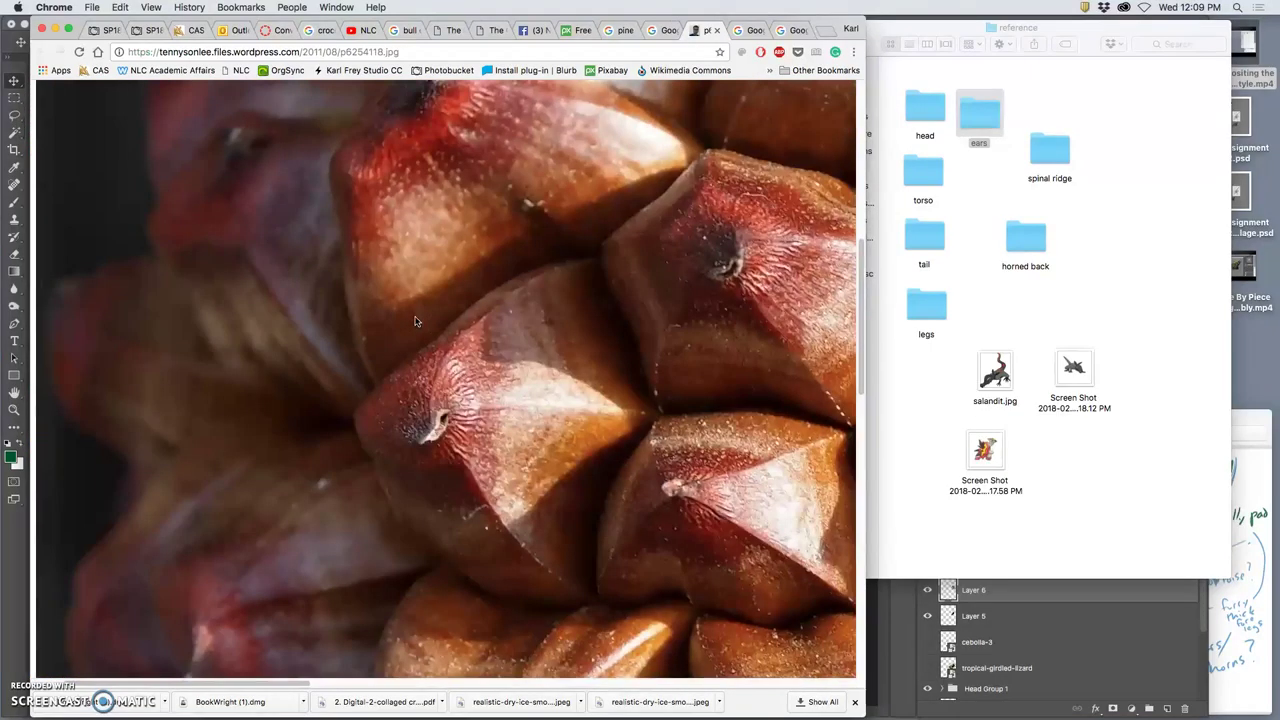
key("super+minus")
key("super+minus")
key("super+minus")
key("super+minus")
key("super+minus")
key("super+minus")
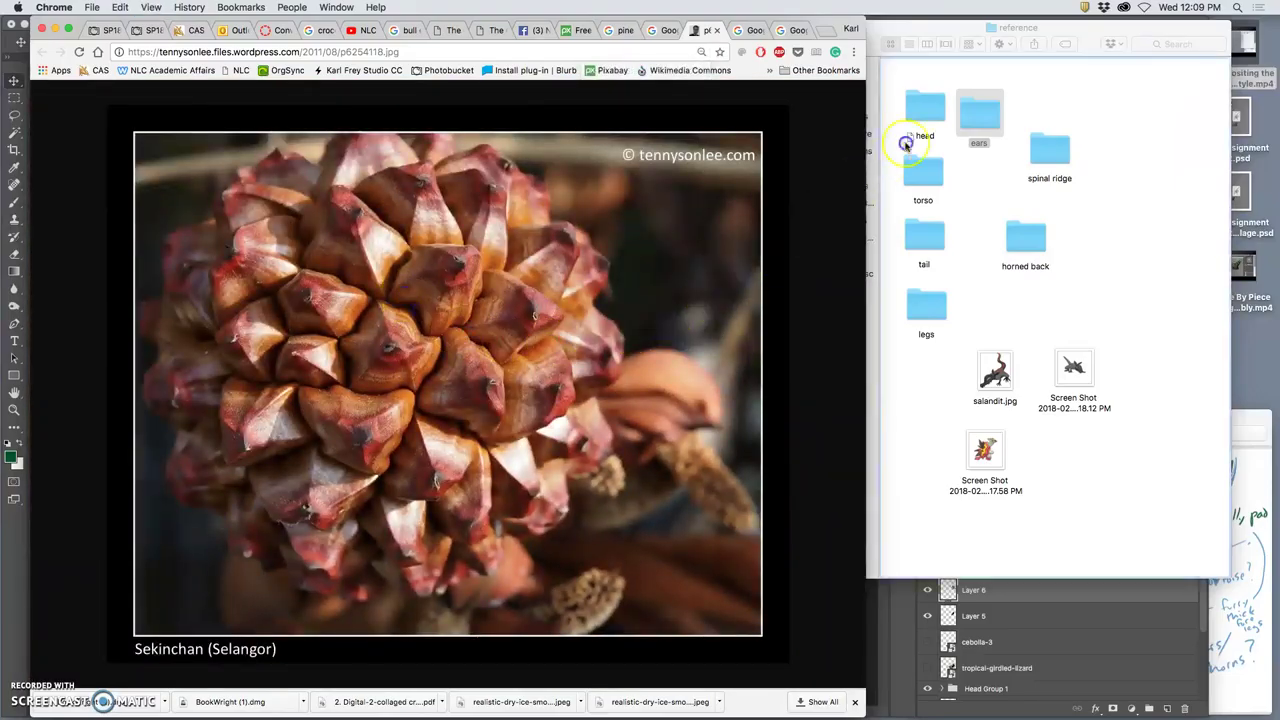
- Check the horned back folder in Finder, then close the full-size Sekinchan photo
left_click(975, 120)
left_click(1013, 229, "super")
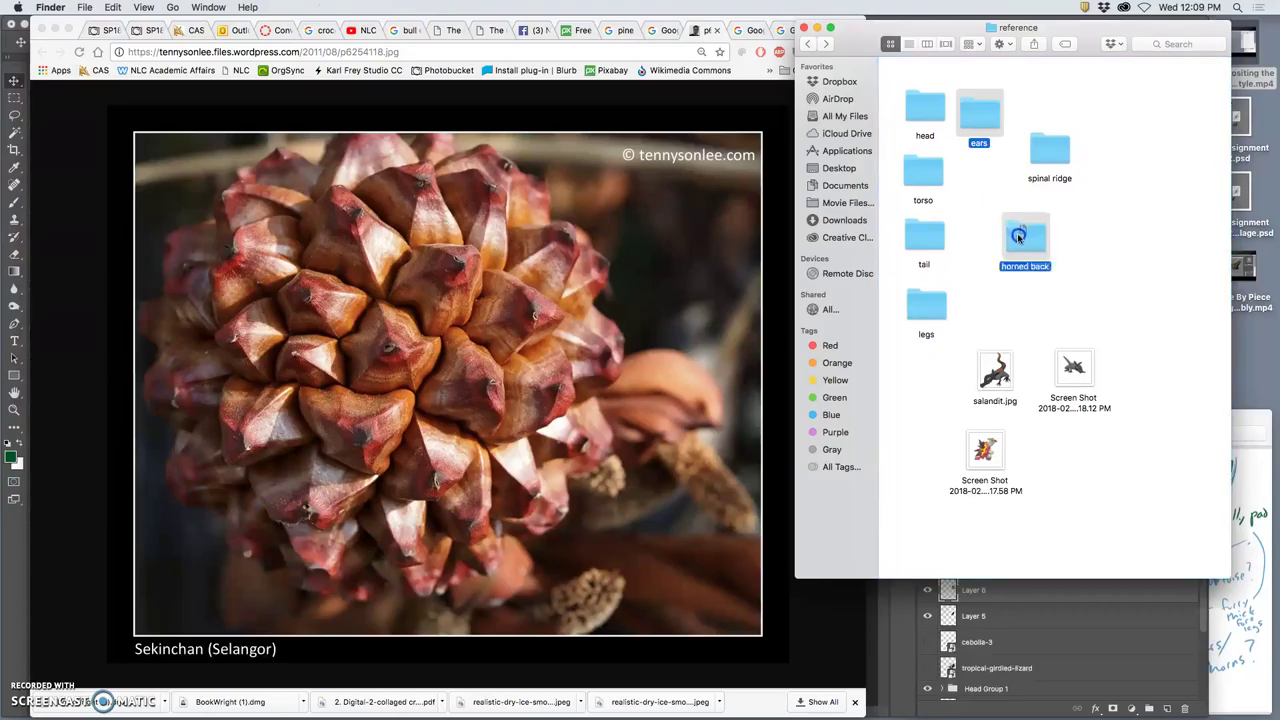
left_click(1018, 236, "super")
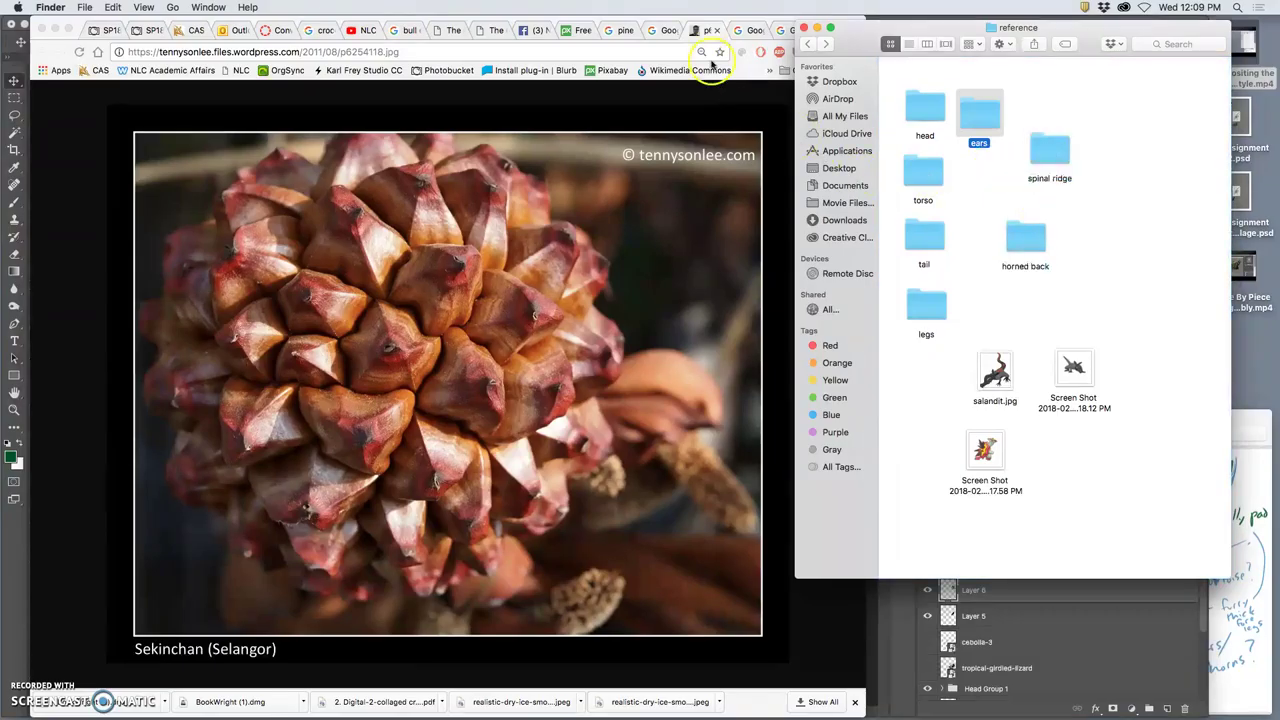
left_click(719, 31)
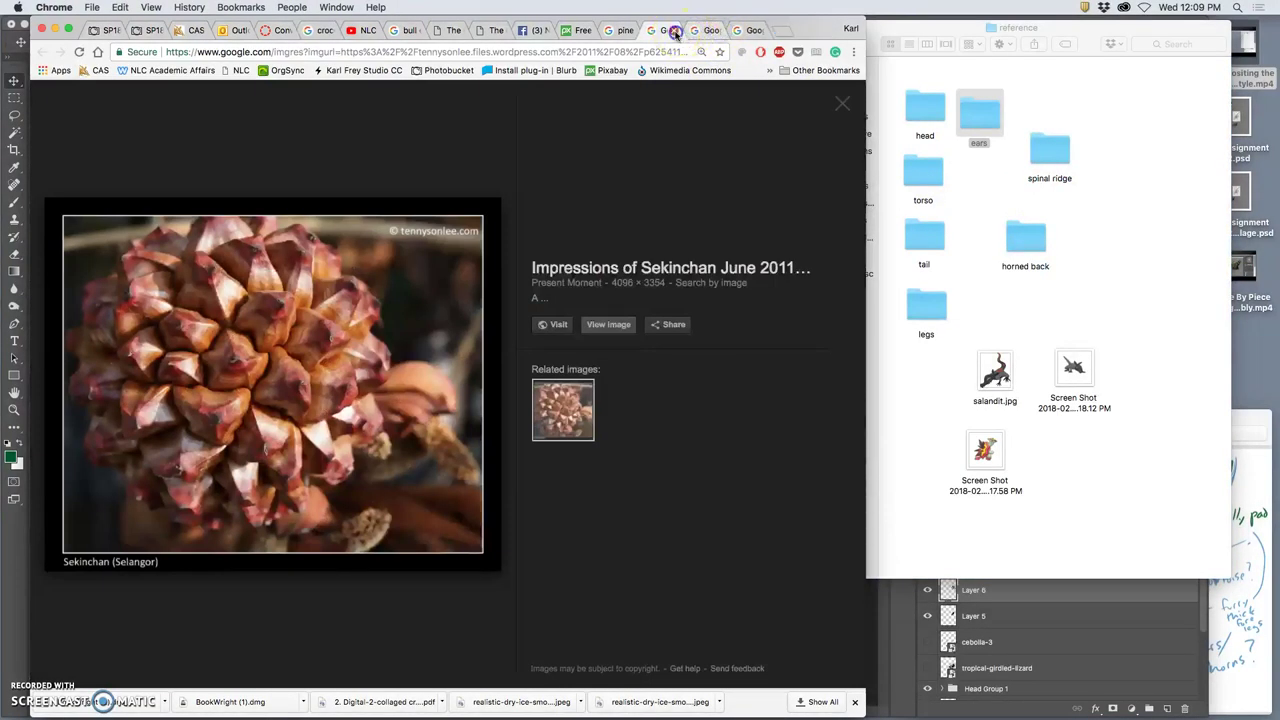
- Open the green pine cone photo at full size and drag it into the reference folder
left_click(675, 31)
left_click(606, 323)
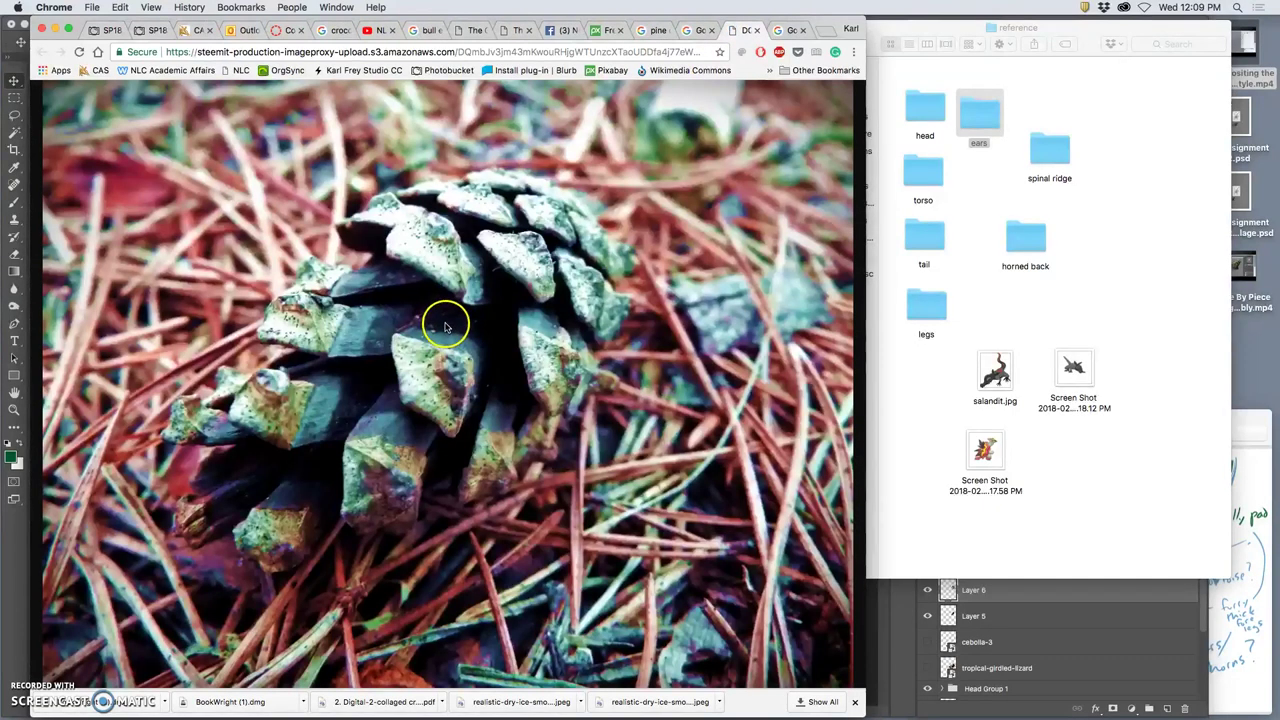
left_click(446, 326)
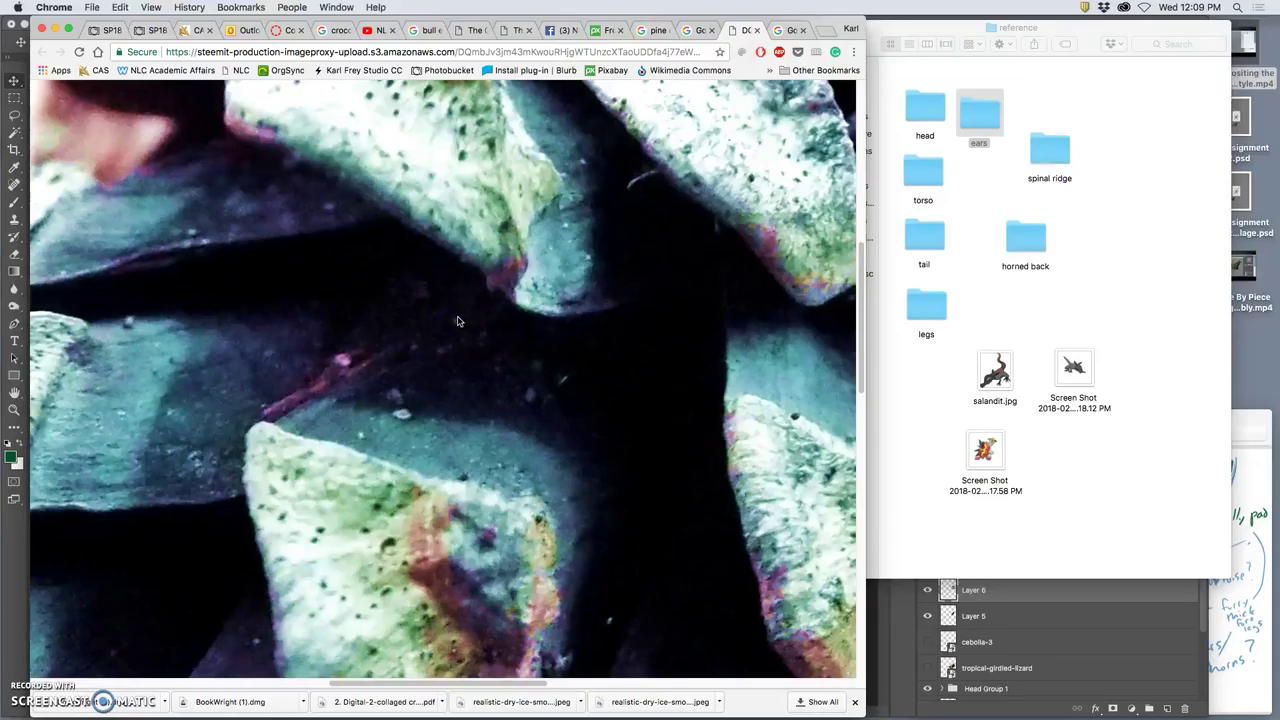
scroll(457, 321, "down", 5)
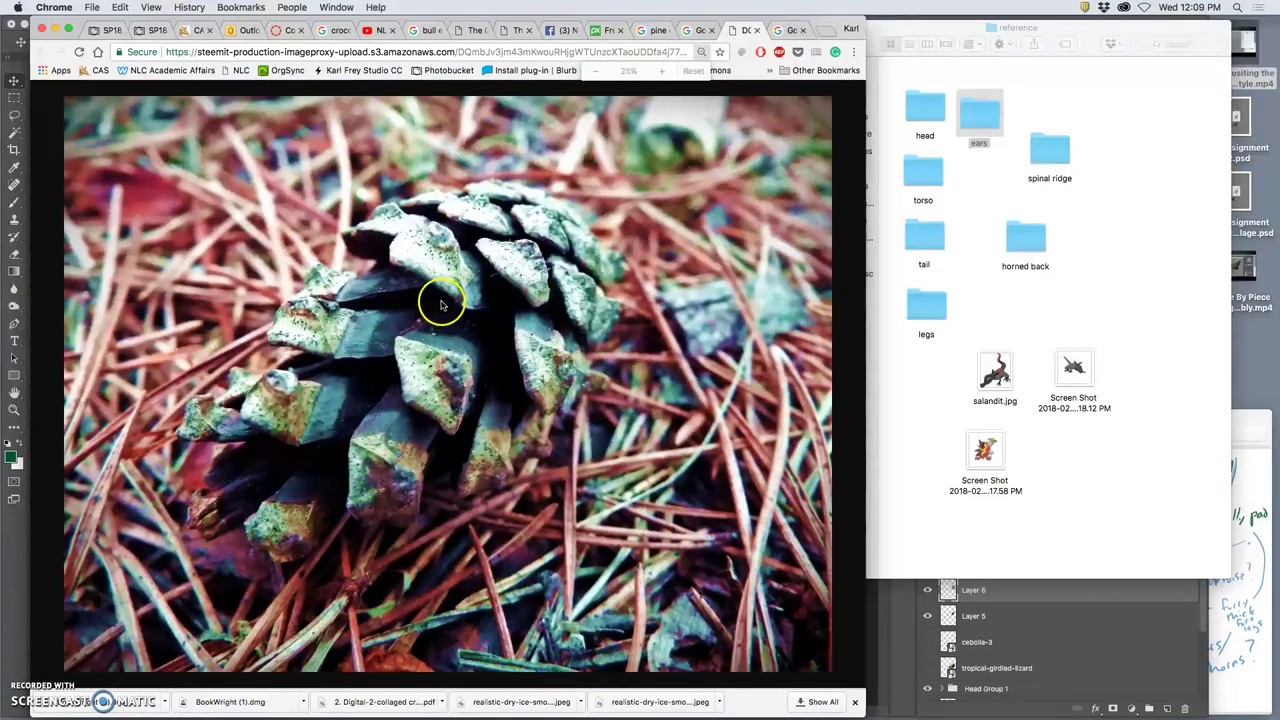
left_click(585, 318)
left_click_drag(873, 195, 1000, 168)
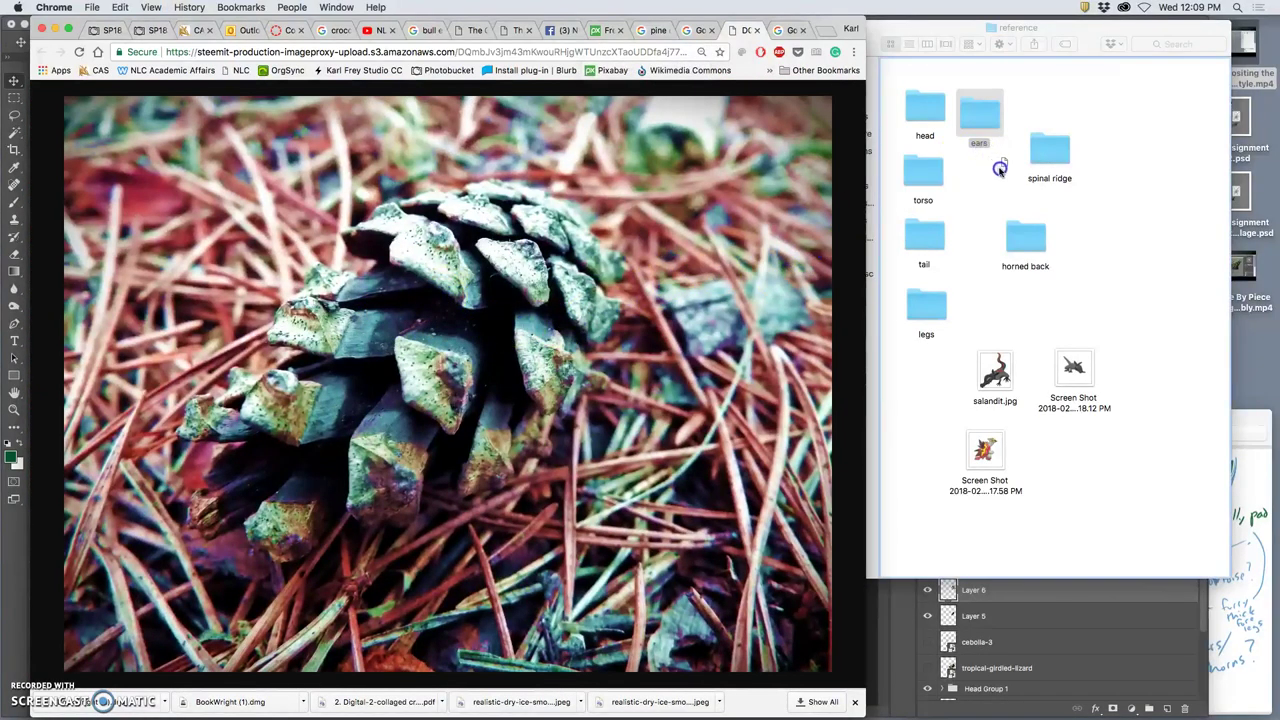
left_click(1021, 154)
left_click(930, 238)
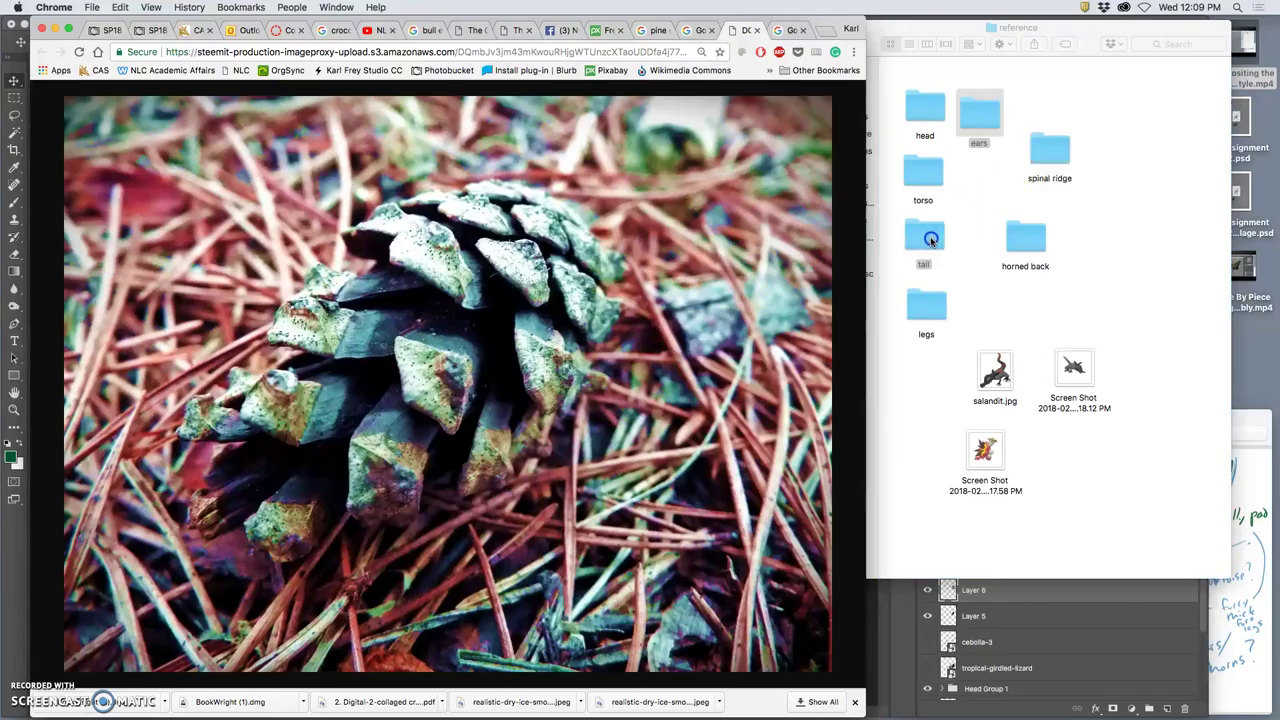
- View the silver pine cone photo at full size alongside the reference folder
left_click(757, 31)
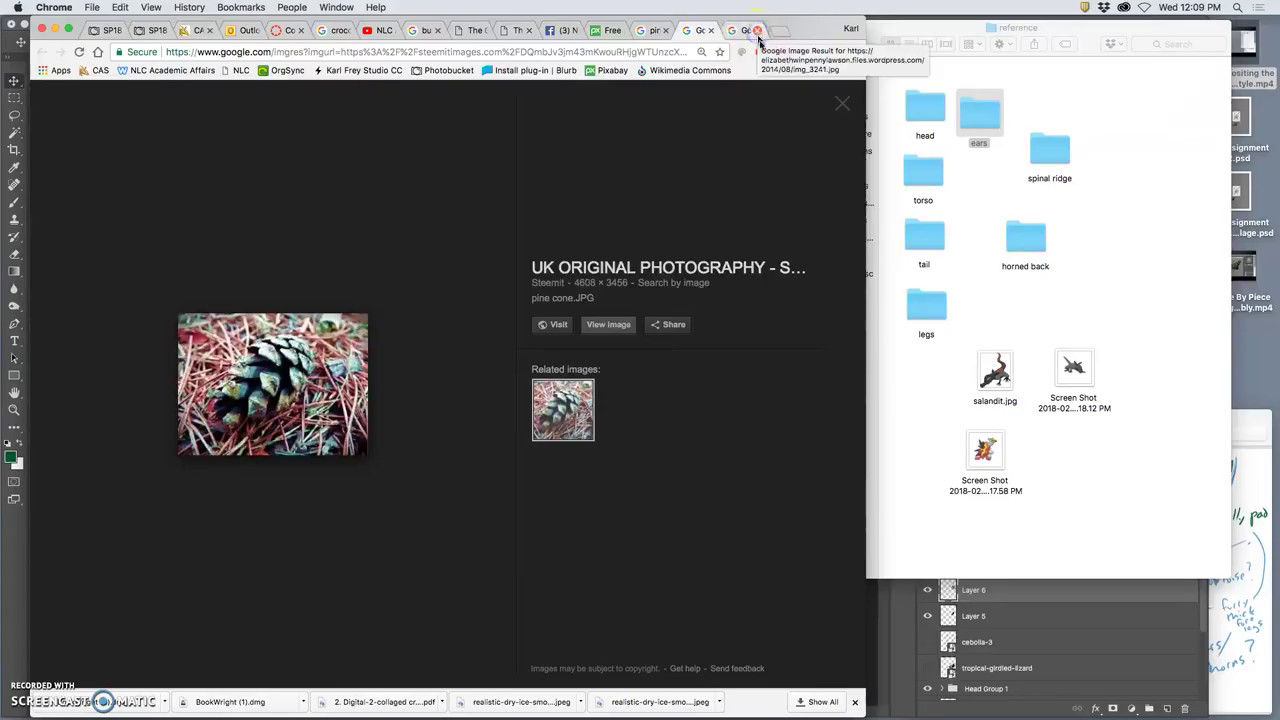
left_click(766, 30)
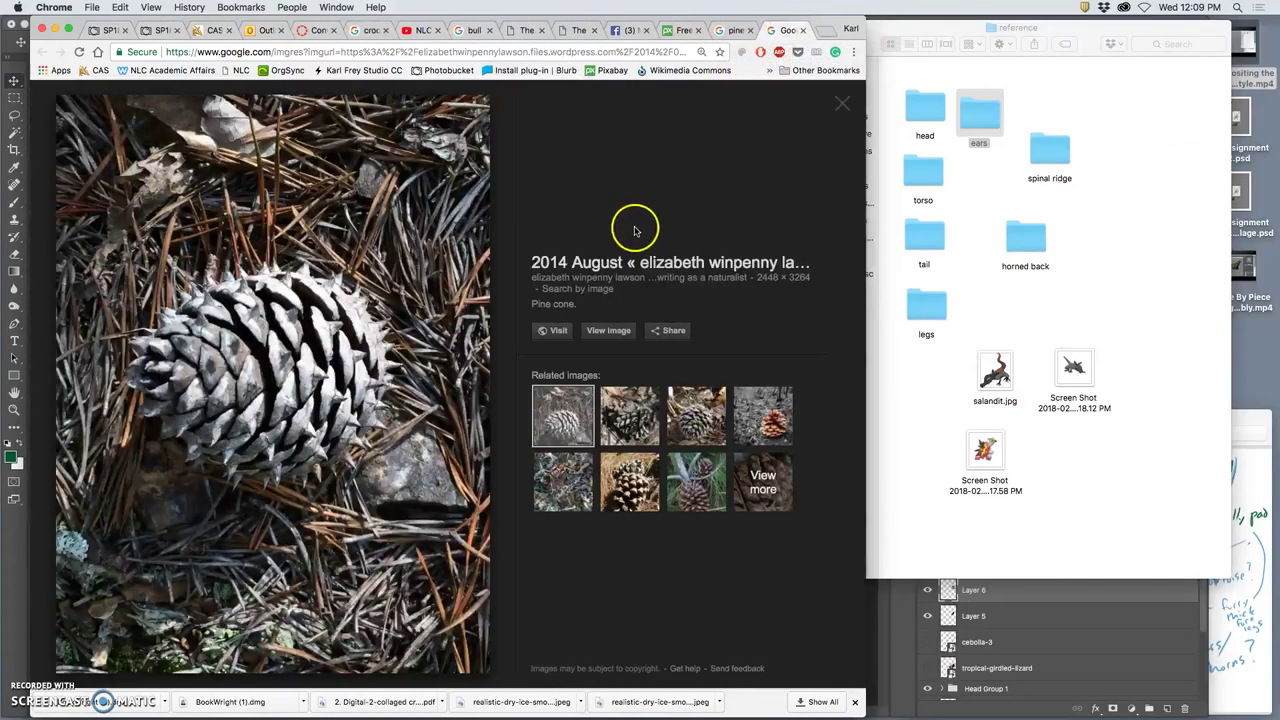
left_click(608, 330)
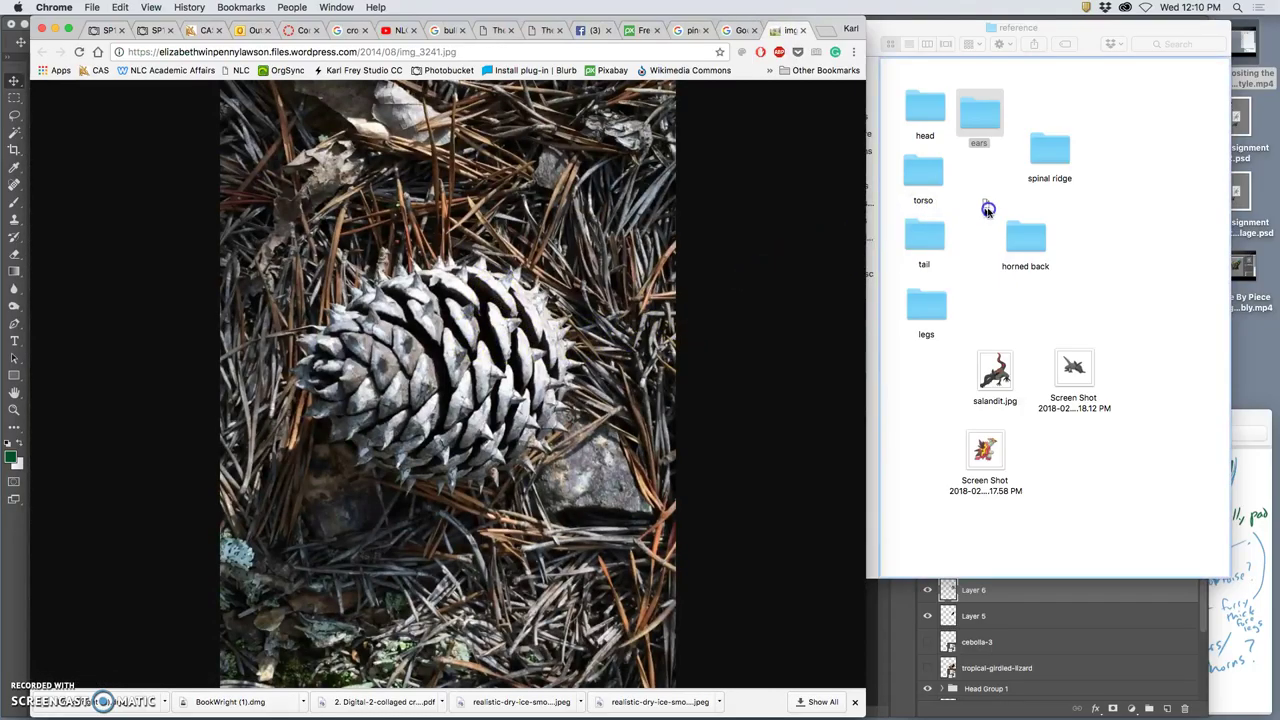
left_click(1016, 234)
left_click_drag(1016, 234, 1052, 158)
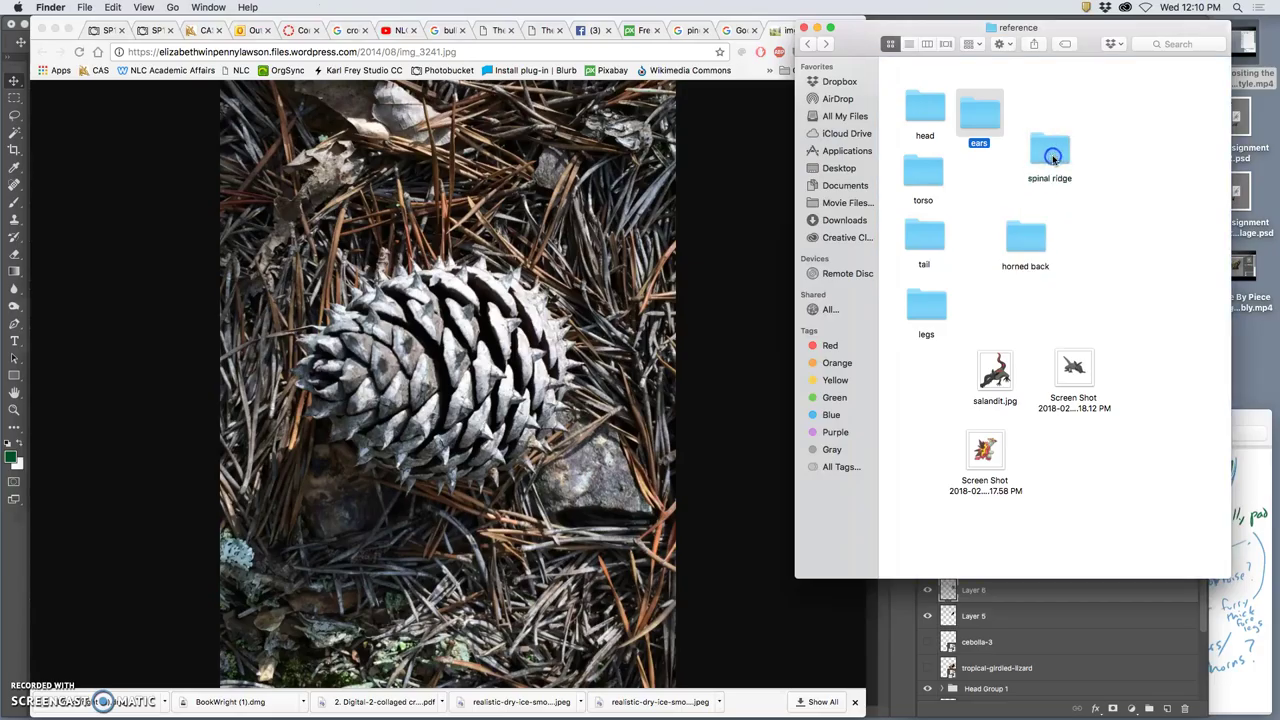
left_click(694, 134)
- Close the silver pine cone tabs and select the 'pine cone strange' search text
left_click(803, 31)
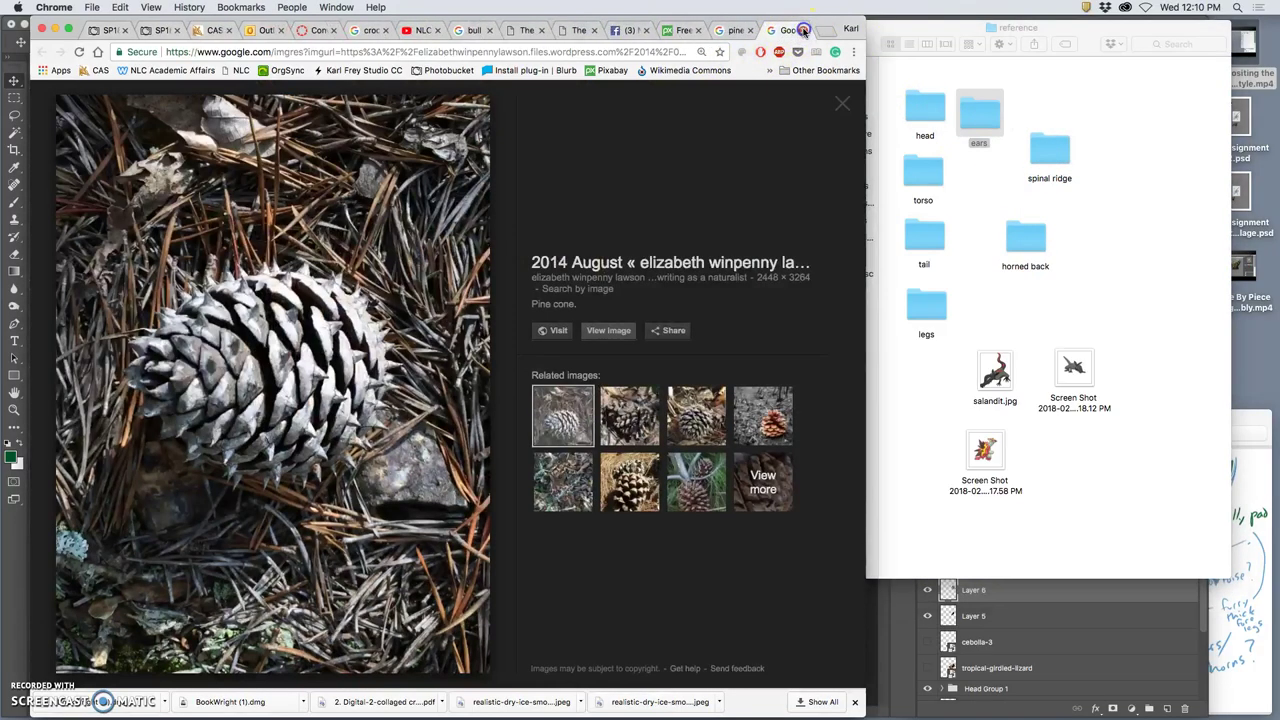
left_click(803, 31)
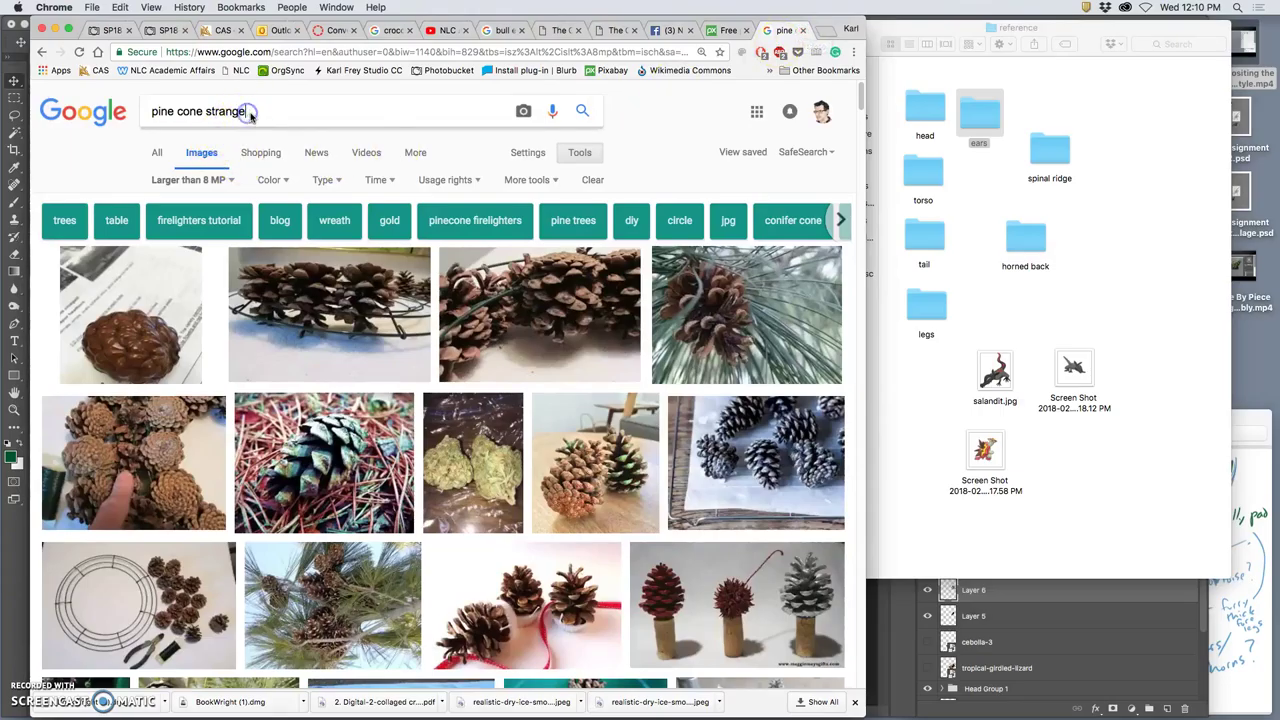
left_click_drag(250, 115, 170, 113)
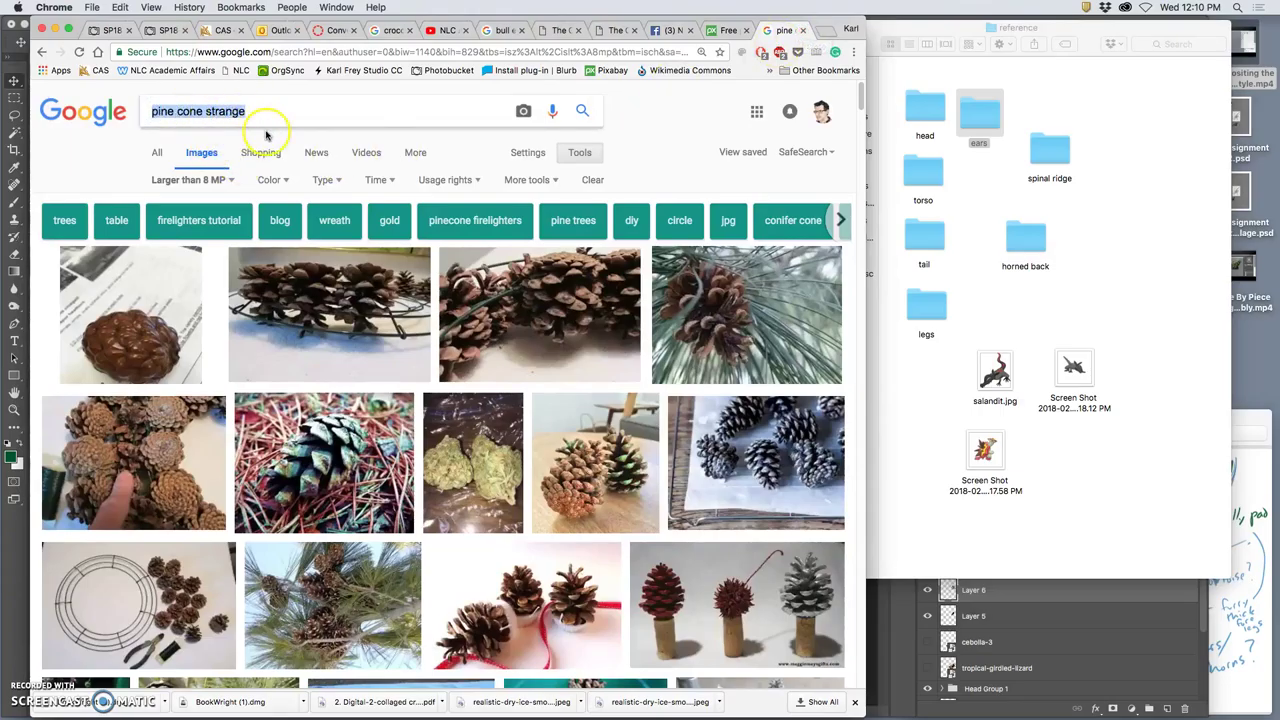
- Search Google Images for 'grizzly bear paws' and scroll through the results
left_click(1236, 614)
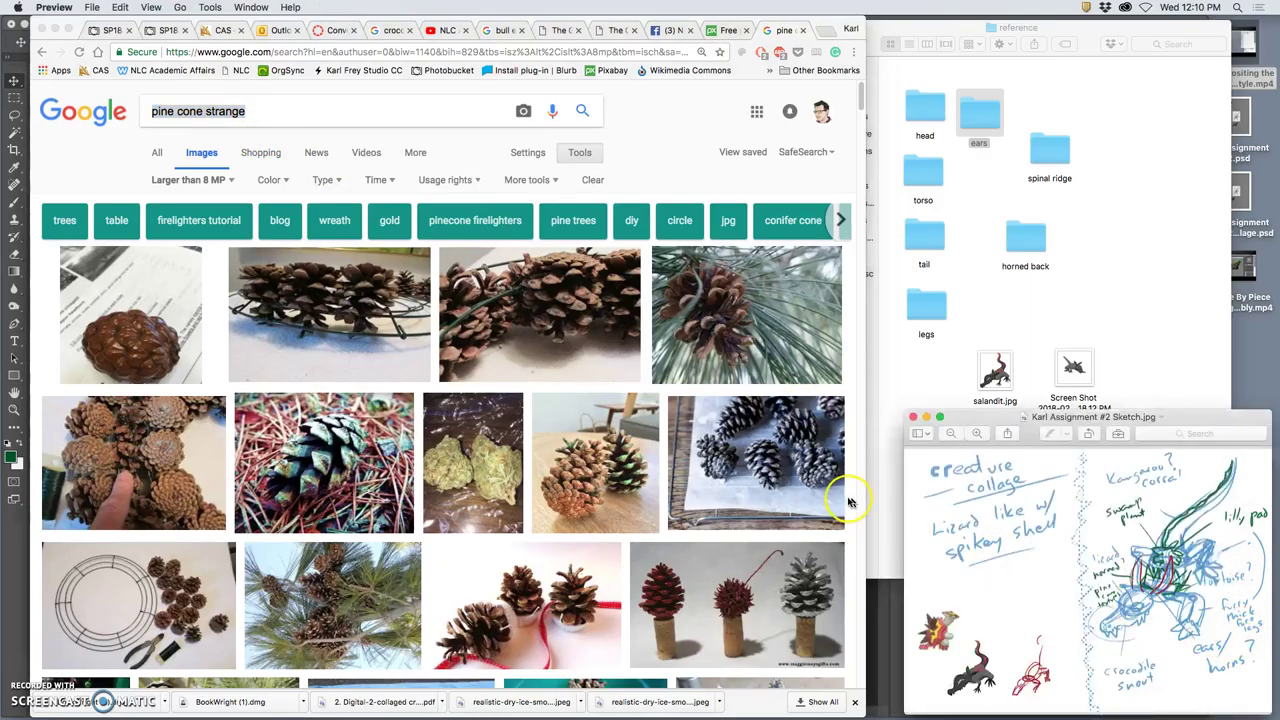
left_click(248, 112)
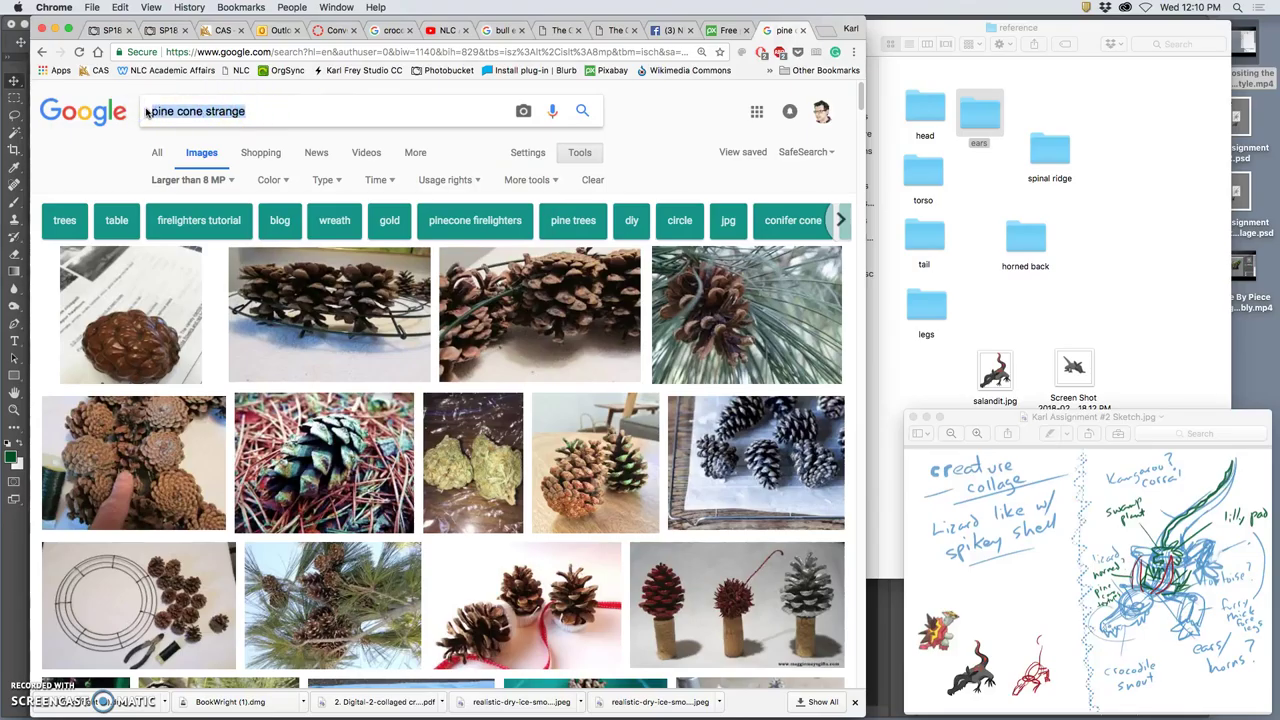
type("grizzly bear paws")
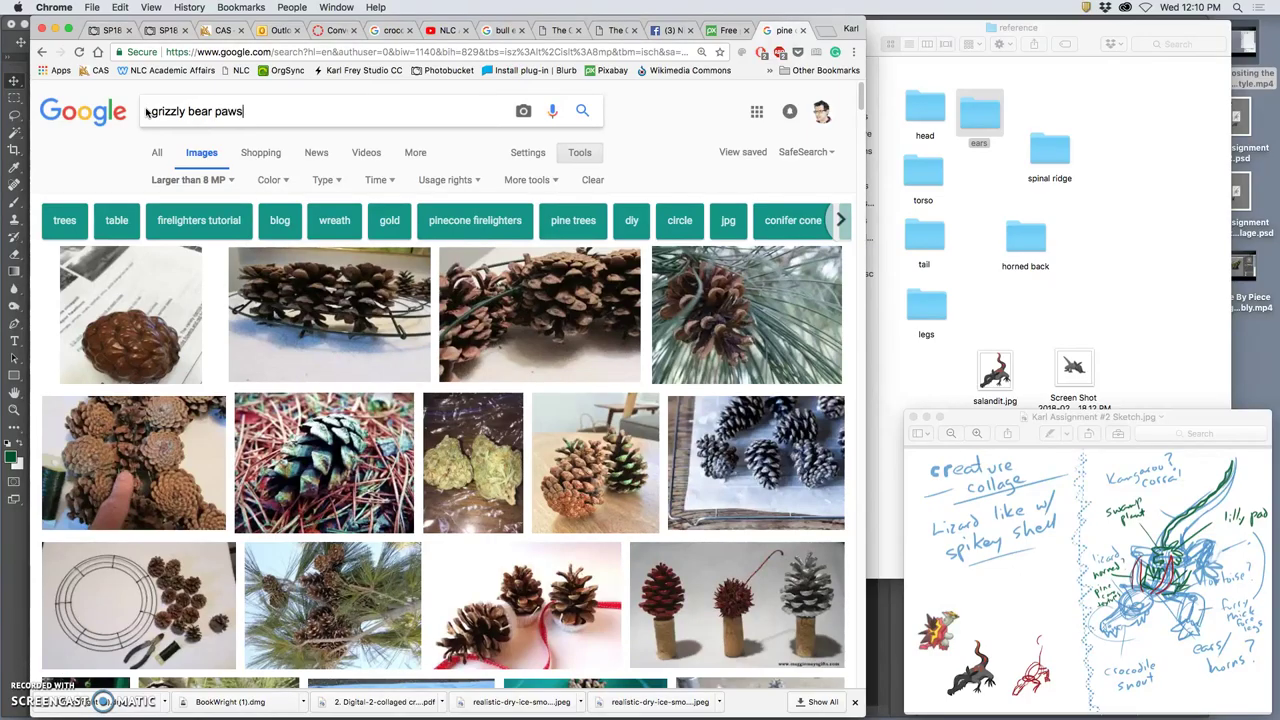
key("Return")
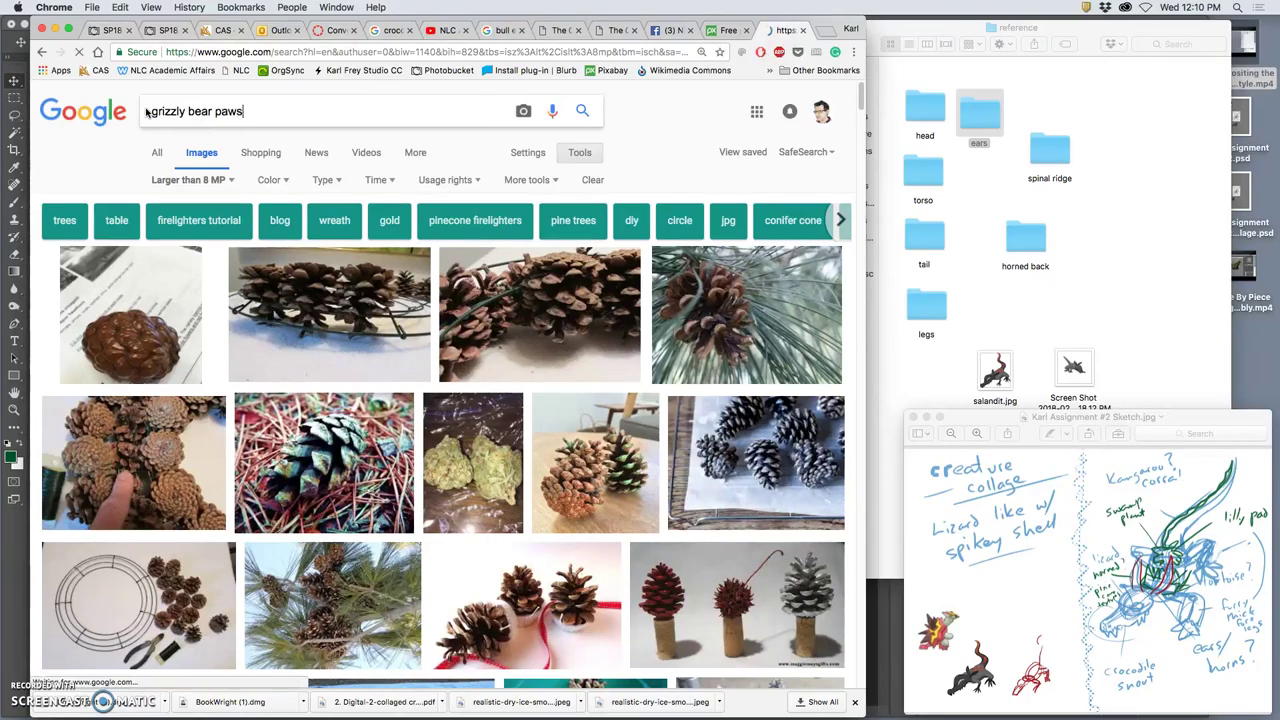
scroll(330, 362, "down", 2)
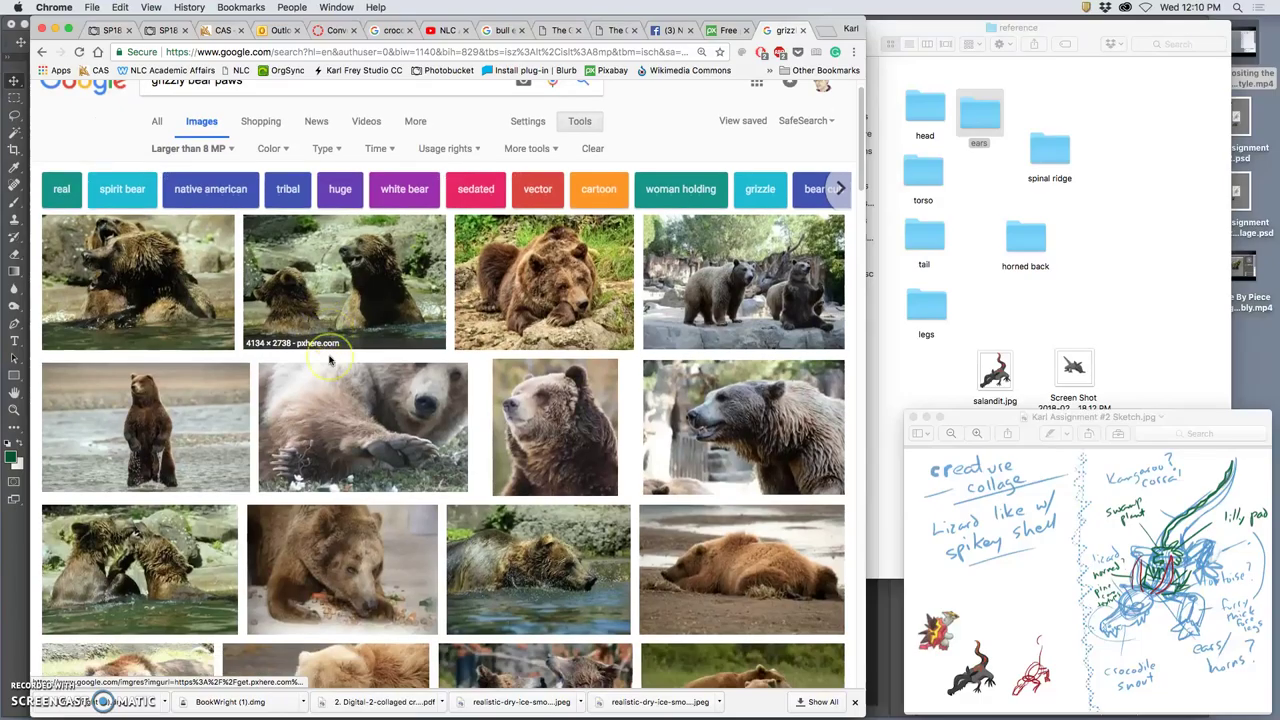
scroll(318, 360, "down", 3)
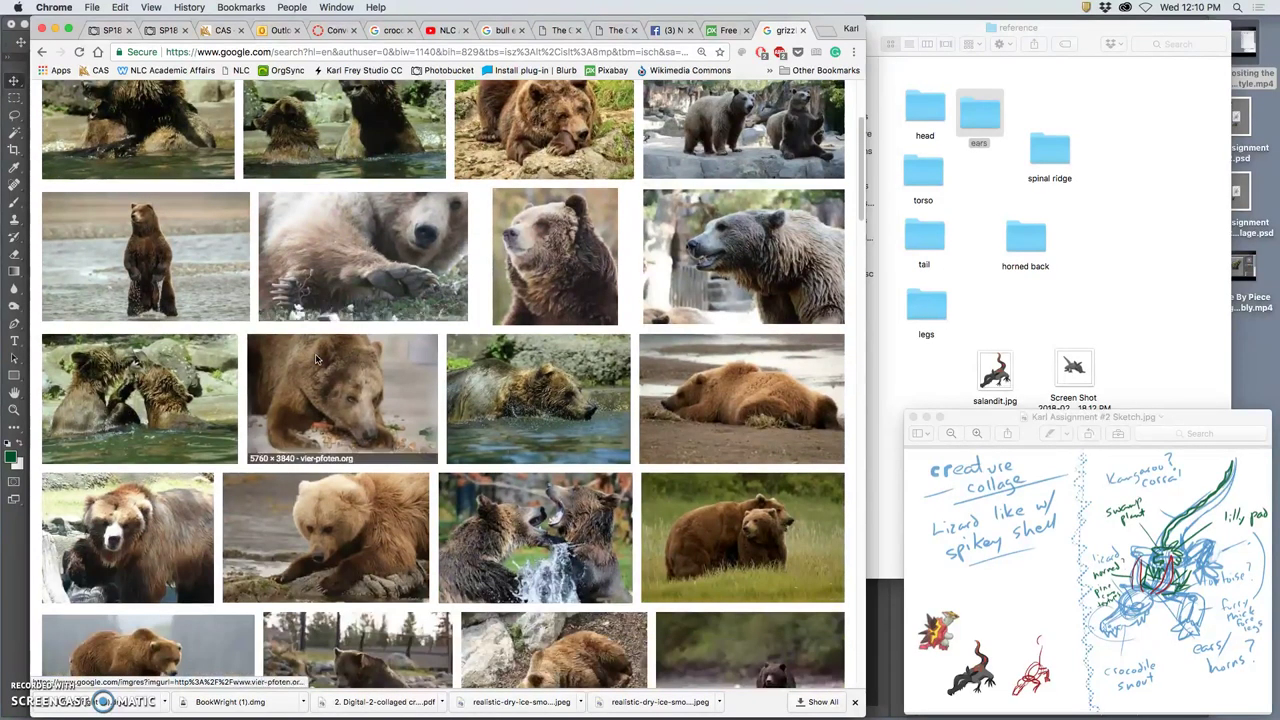
scroll(340, 361, "down", 5)
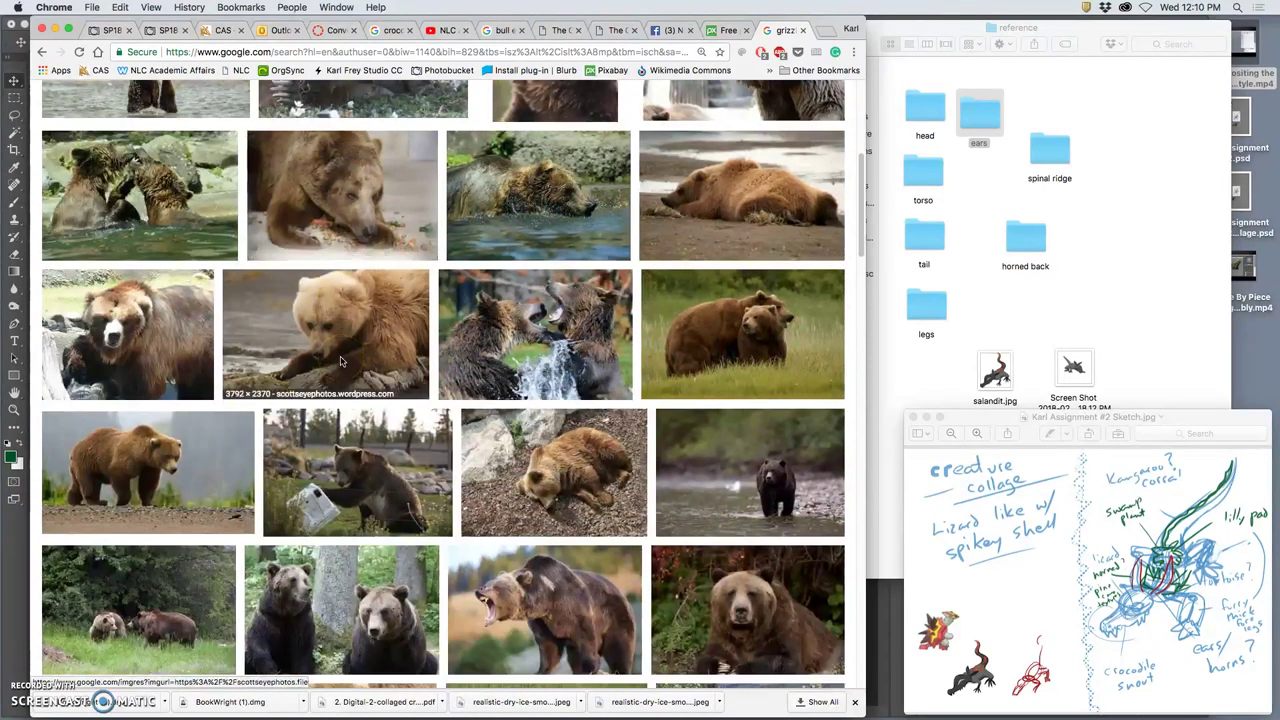
scroll(340, 361, "down", 3)
scroll(340, 361, "down", 6)
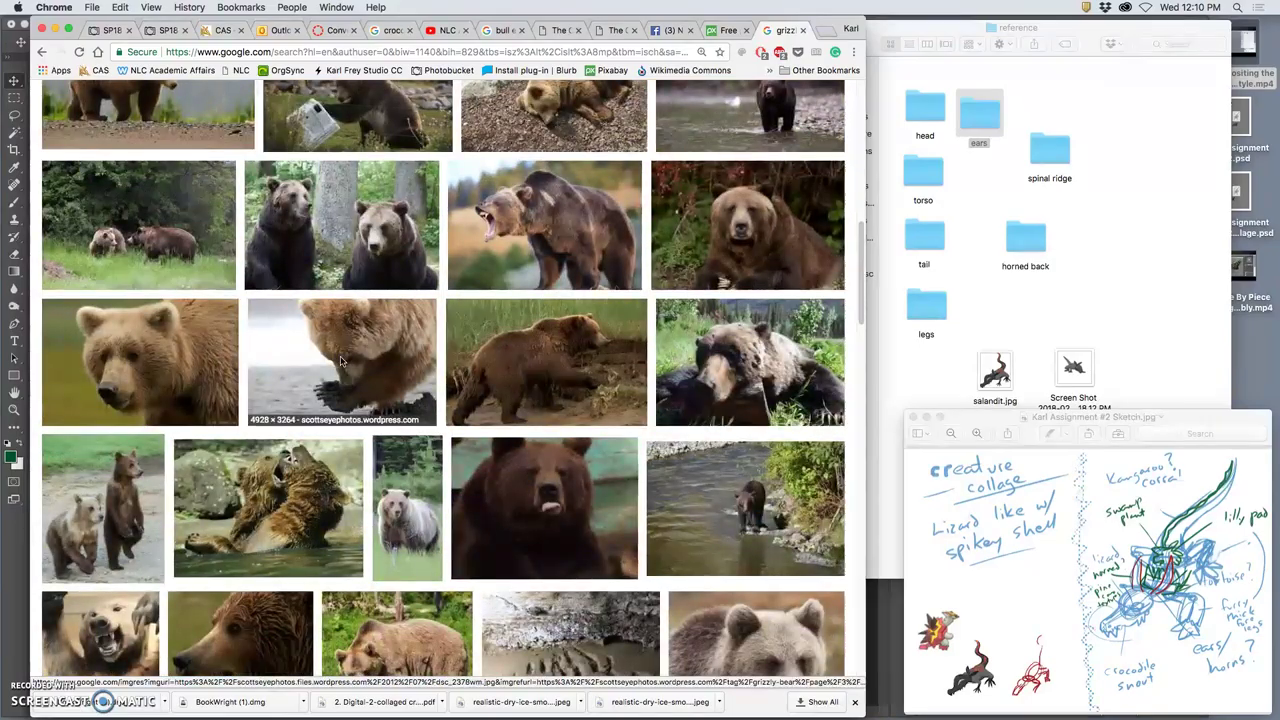
scroll(340, 361, "down", 3)
scroll(340, 361, "down", 8)
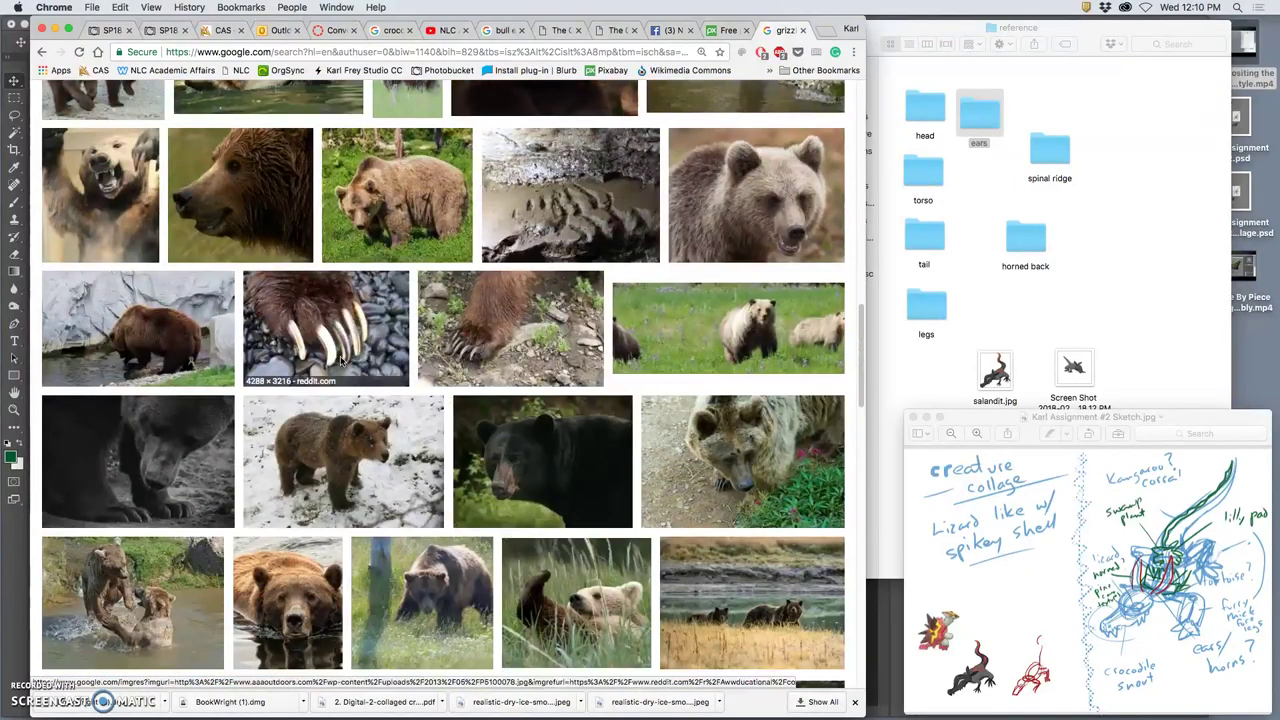
scroll(340, 361, "down", 3)
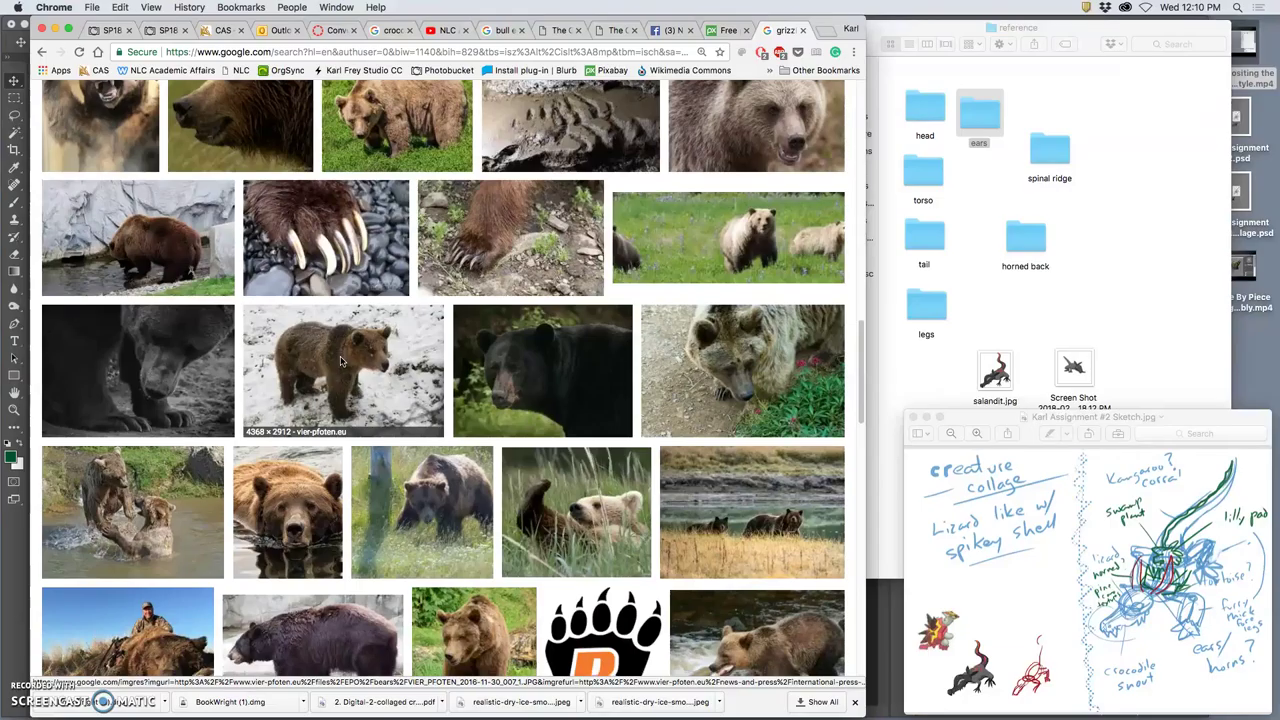
scroll(340, 361, "down", 1)
scroll(340, 361, "up", 4)
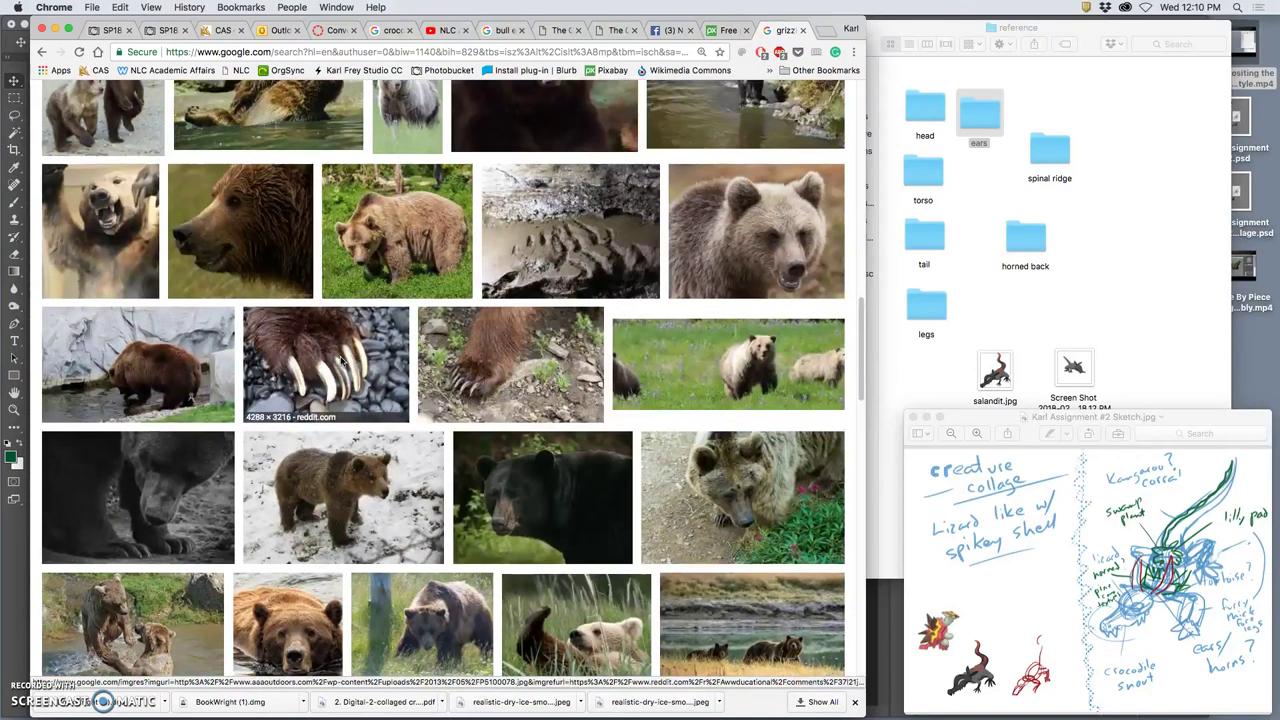
scroll(343, 362, "down", 7)
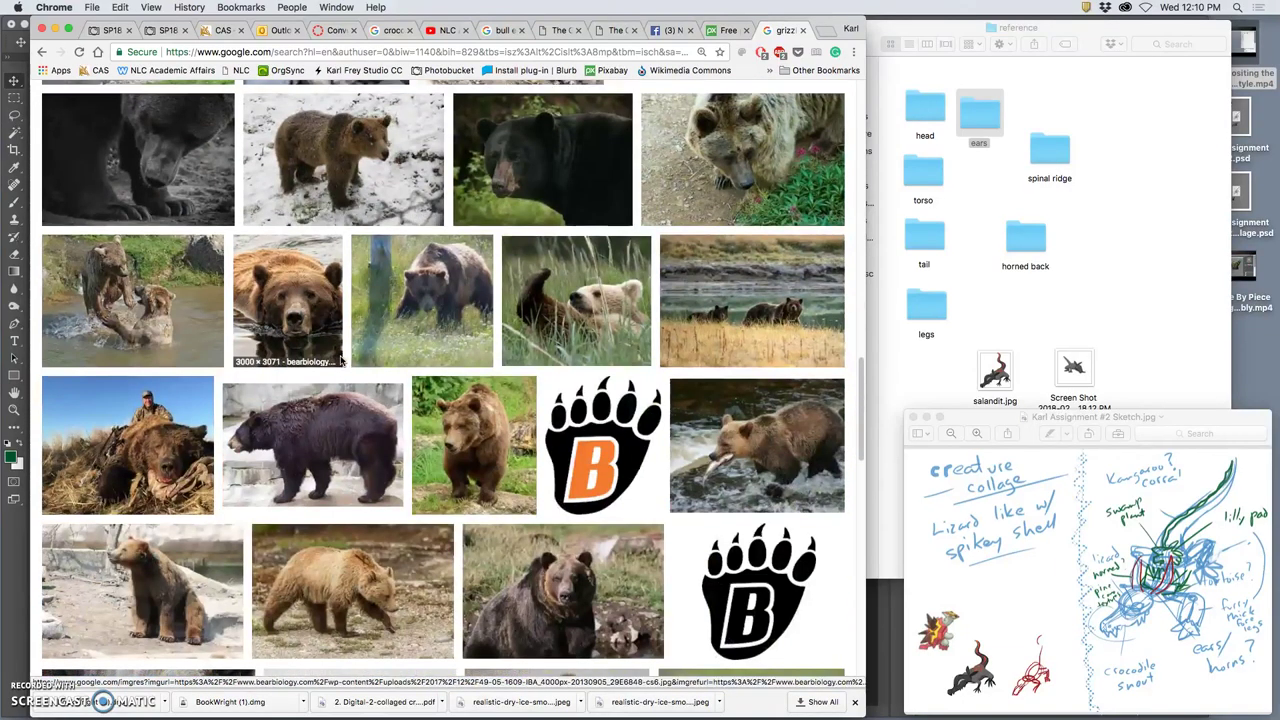
- Open the standing bear and sitting bear photos in new tabs
right_click(562, 462)
left_click(582, 468)
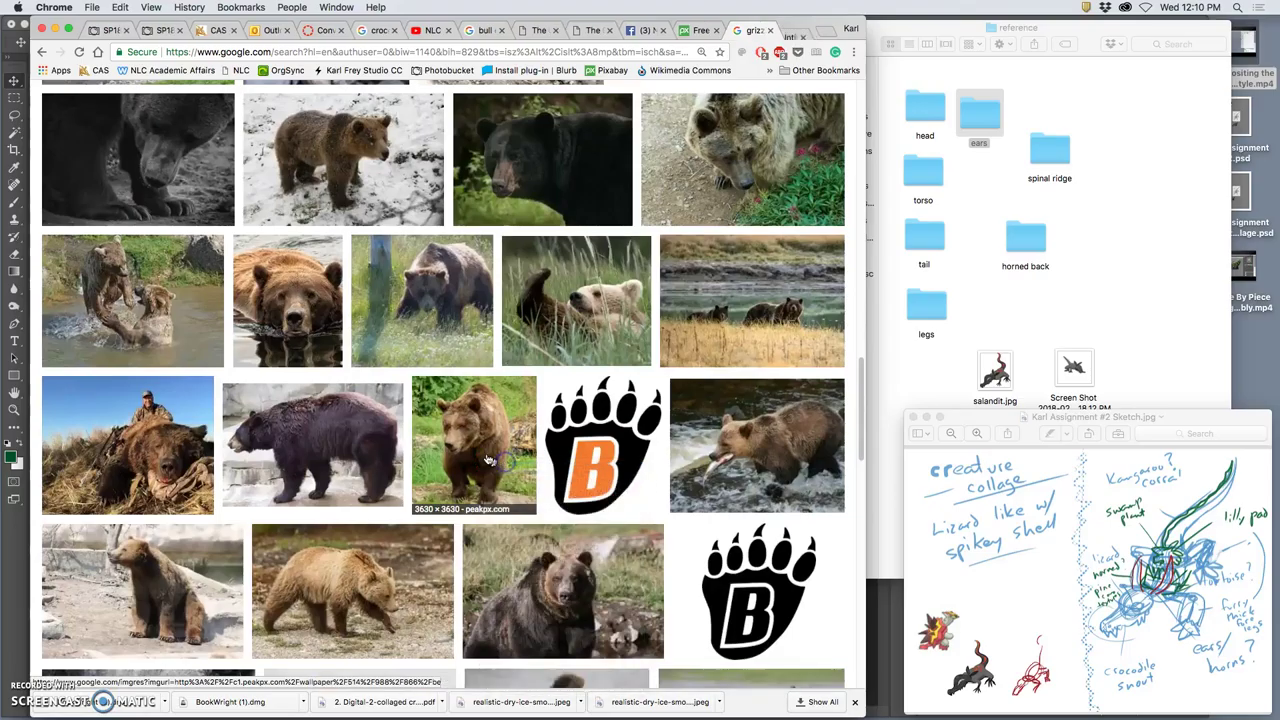
scroll(459, 443, "down", 4)
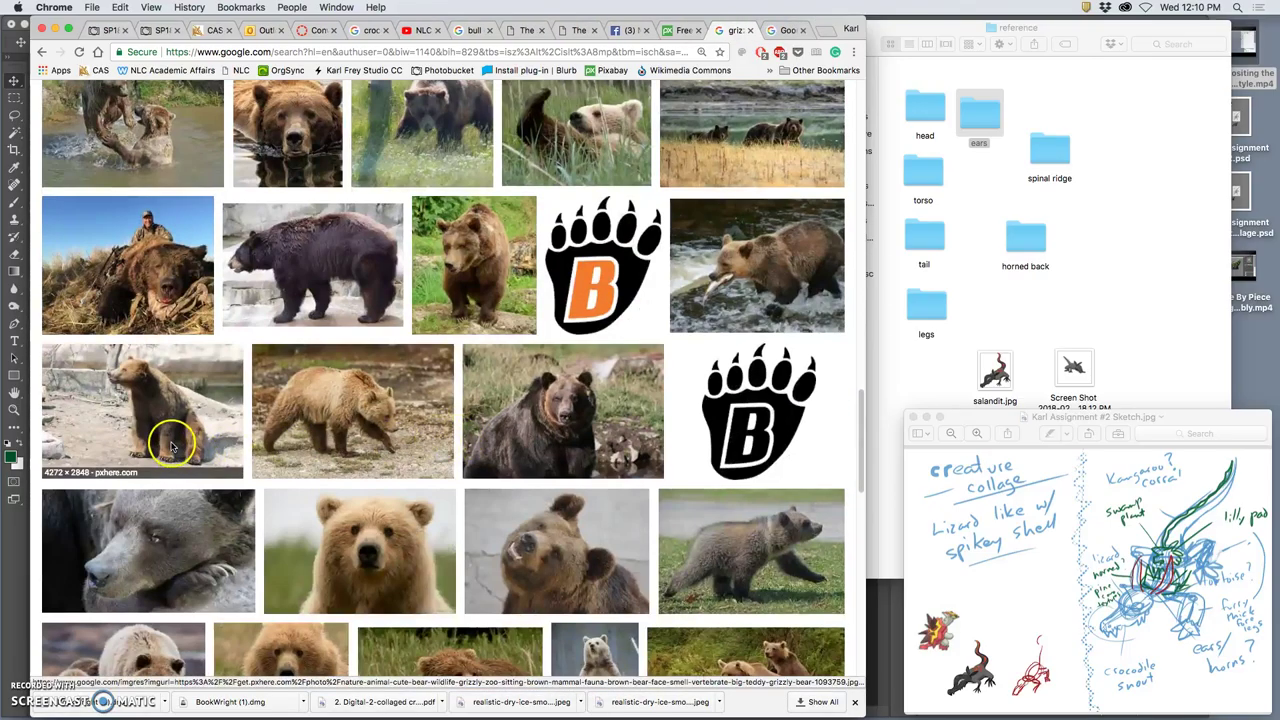
right_click(175, 443)
left_click(218, 447)
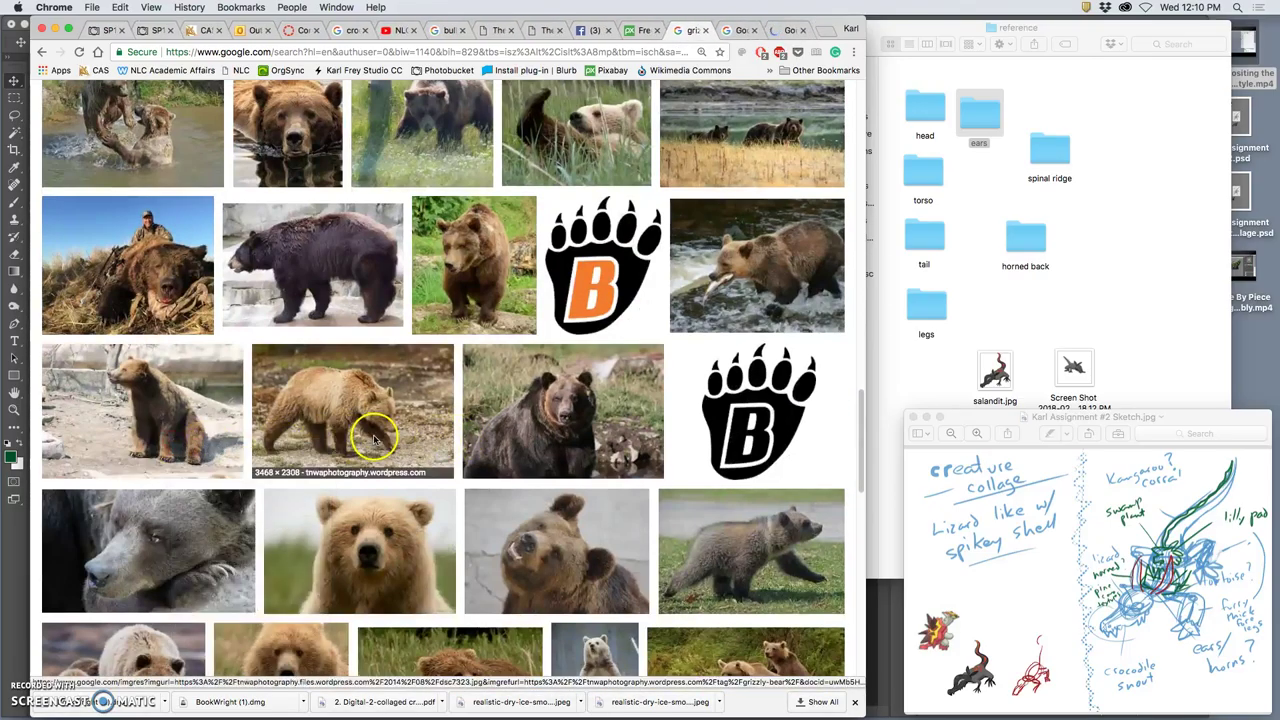
scroll(375, 437, "up", 2)
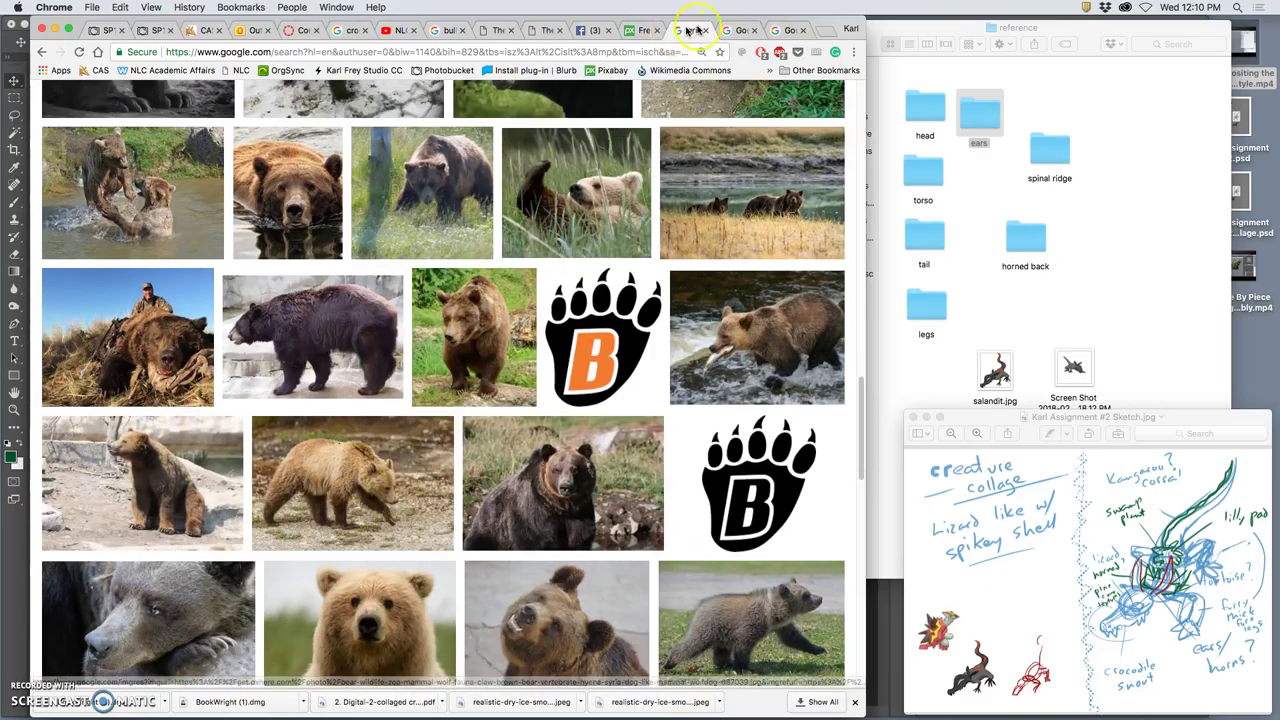
- Open the sitting brown bear's pxhere page and start its 4272×2848 original-size free download
left_click(745, 33)
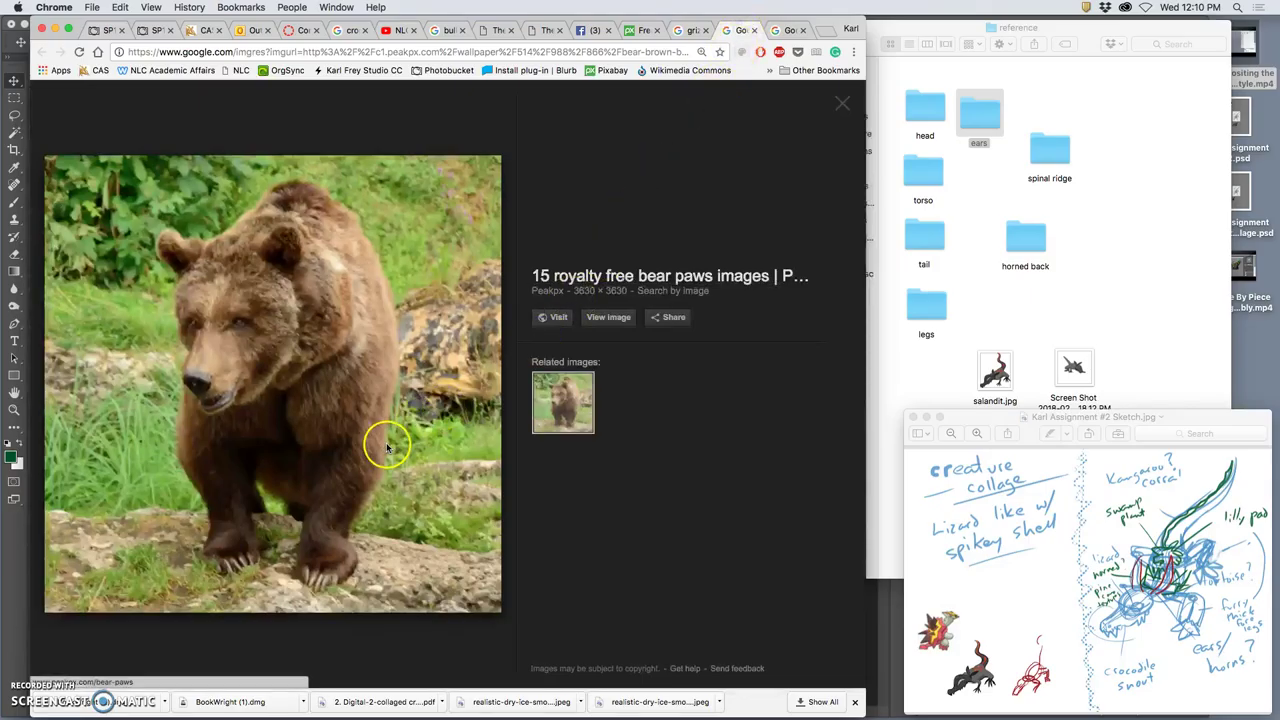
left_click(786, 30)
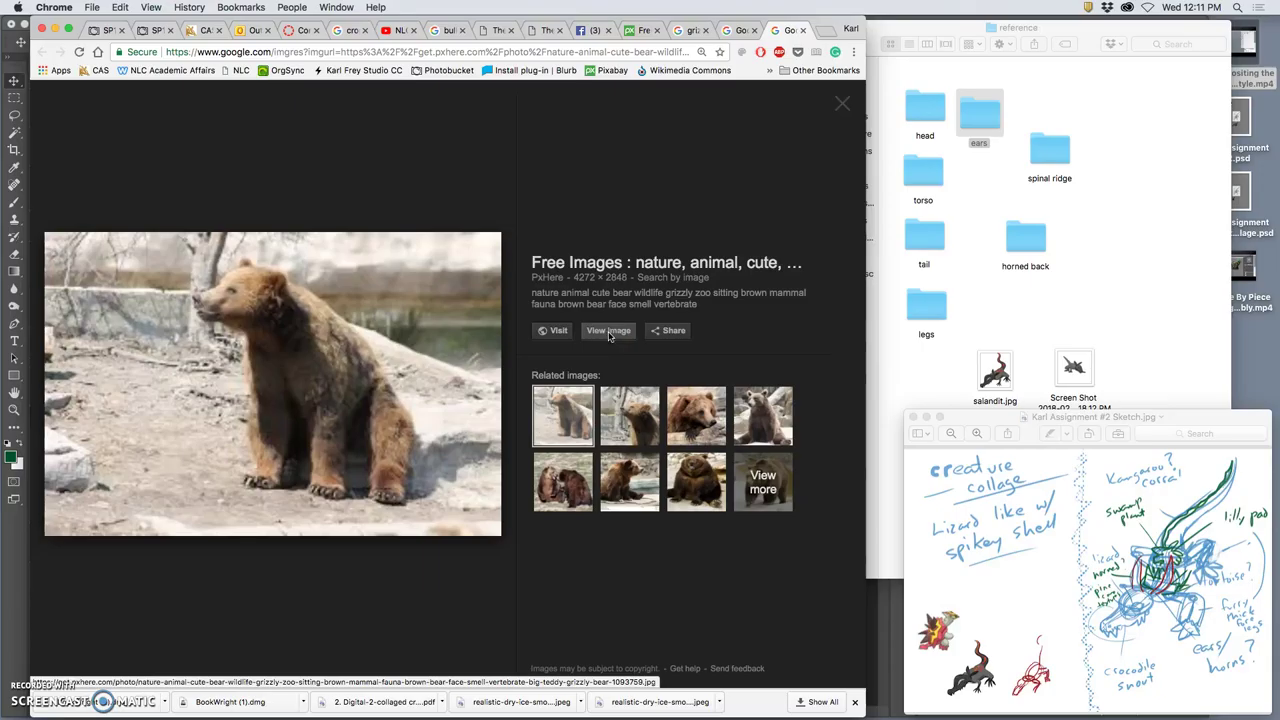
left_click(608, 332)
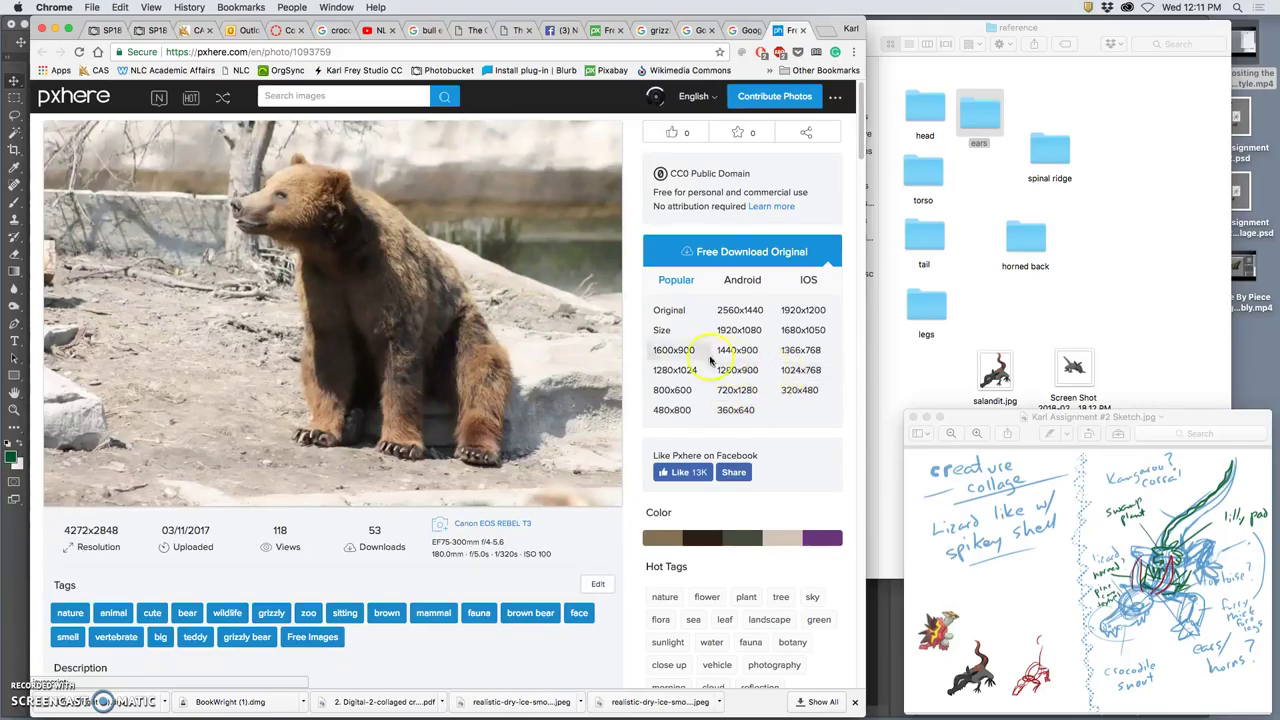
left_click(669, 313)
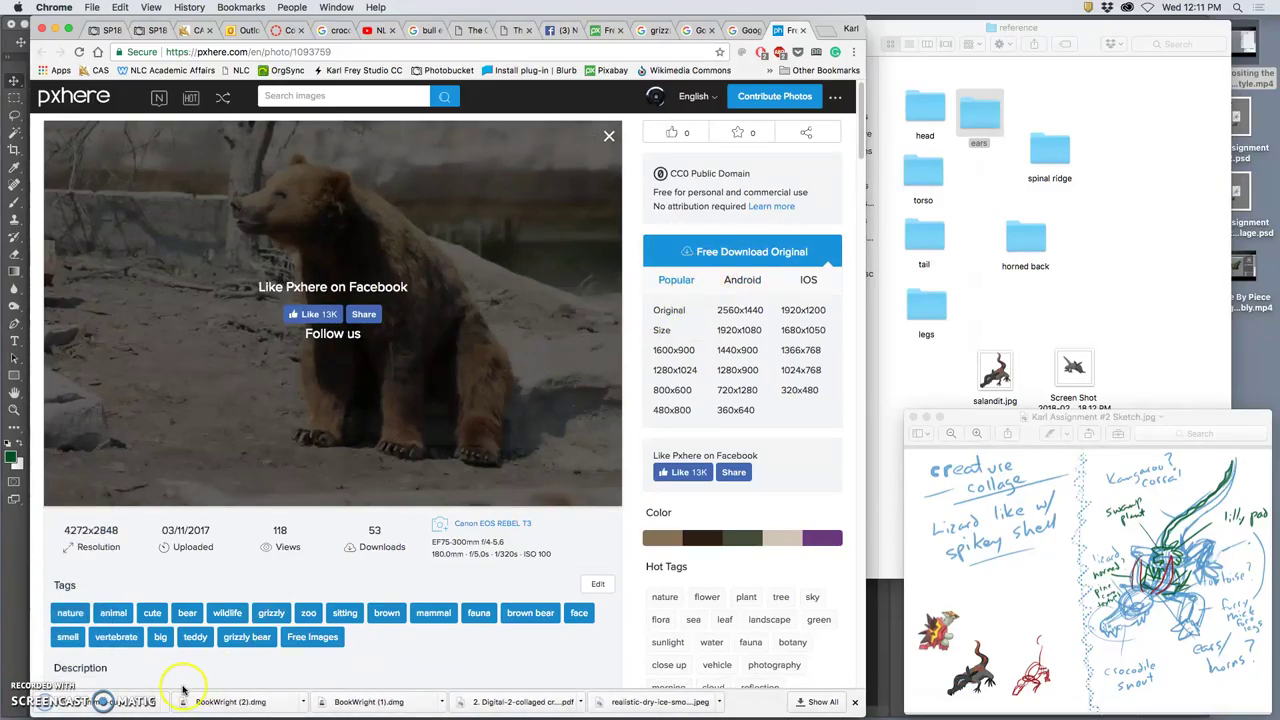
mouse_move(919, 697)
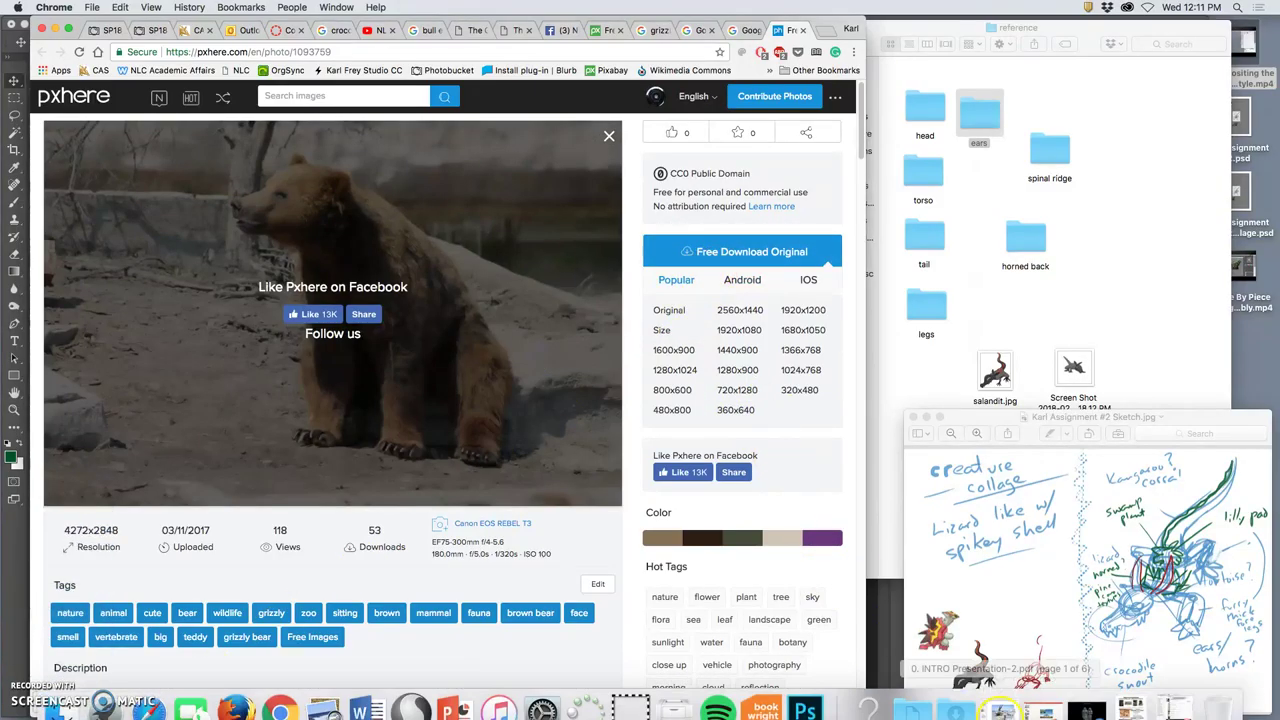
- Drag the downloaded bear photo from Downloads into the reference folder
left_click(950, 688)
left_click_drag(725, 162, 1143, 203)
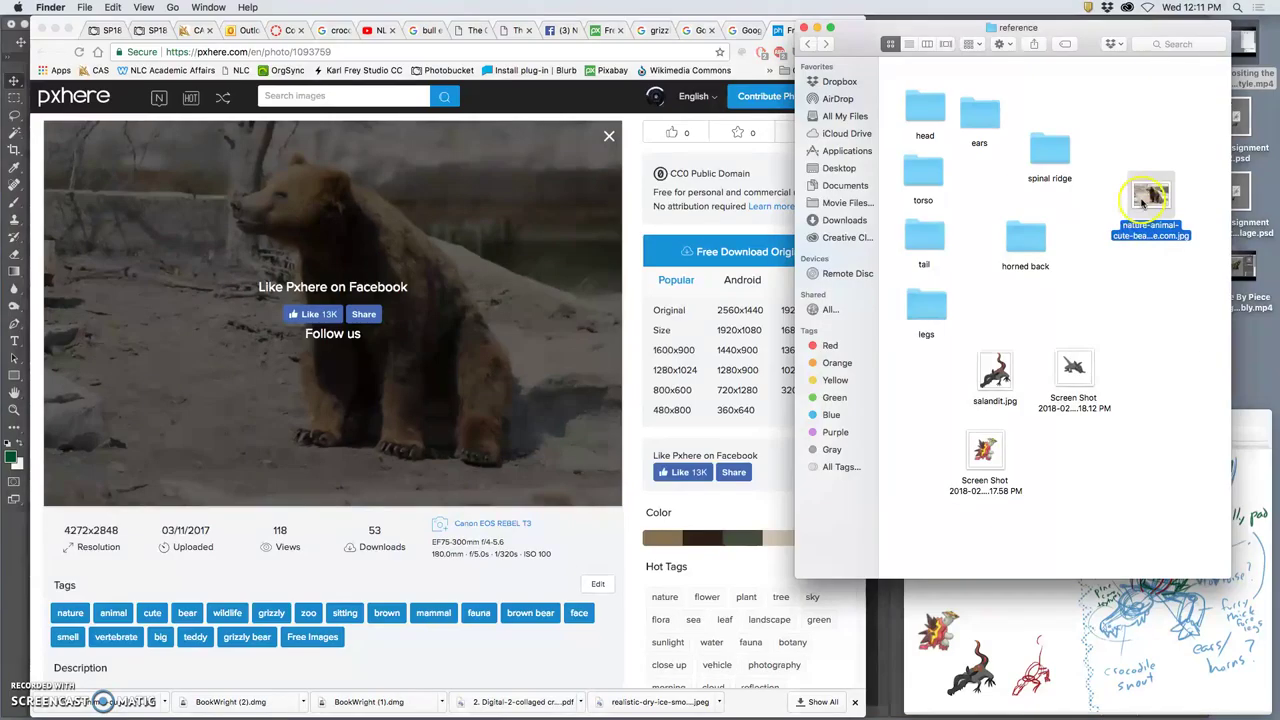
key("super+Tab")
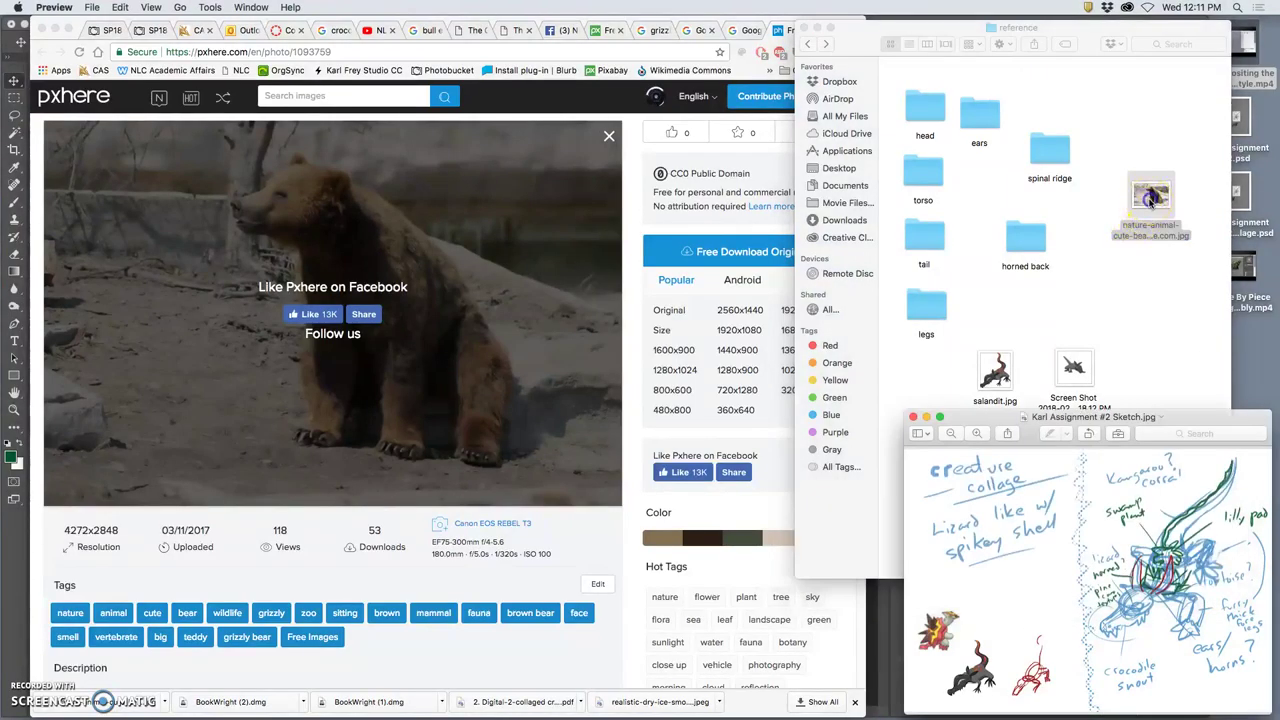
- Inspect the grizzly's paws at Actual Size in Preview, then move the file into legs
double_click(1150, 198)
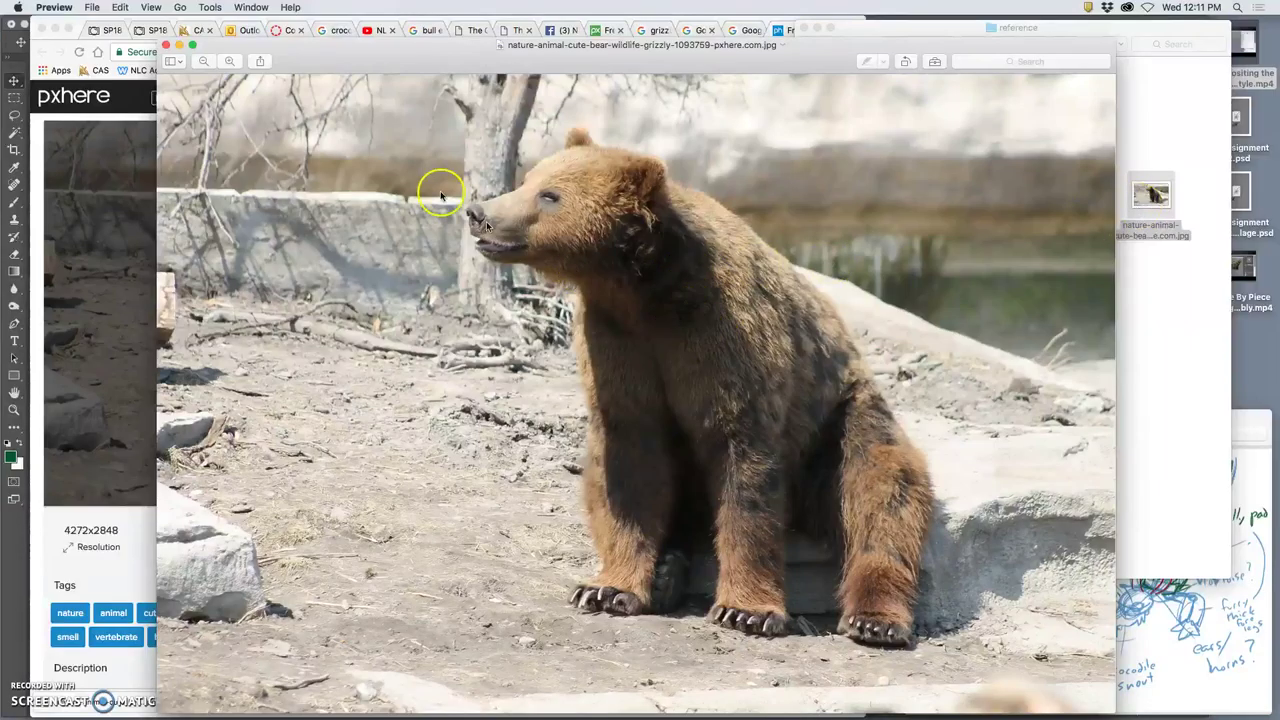
left_click(153, 8)
left_click(172, 186)
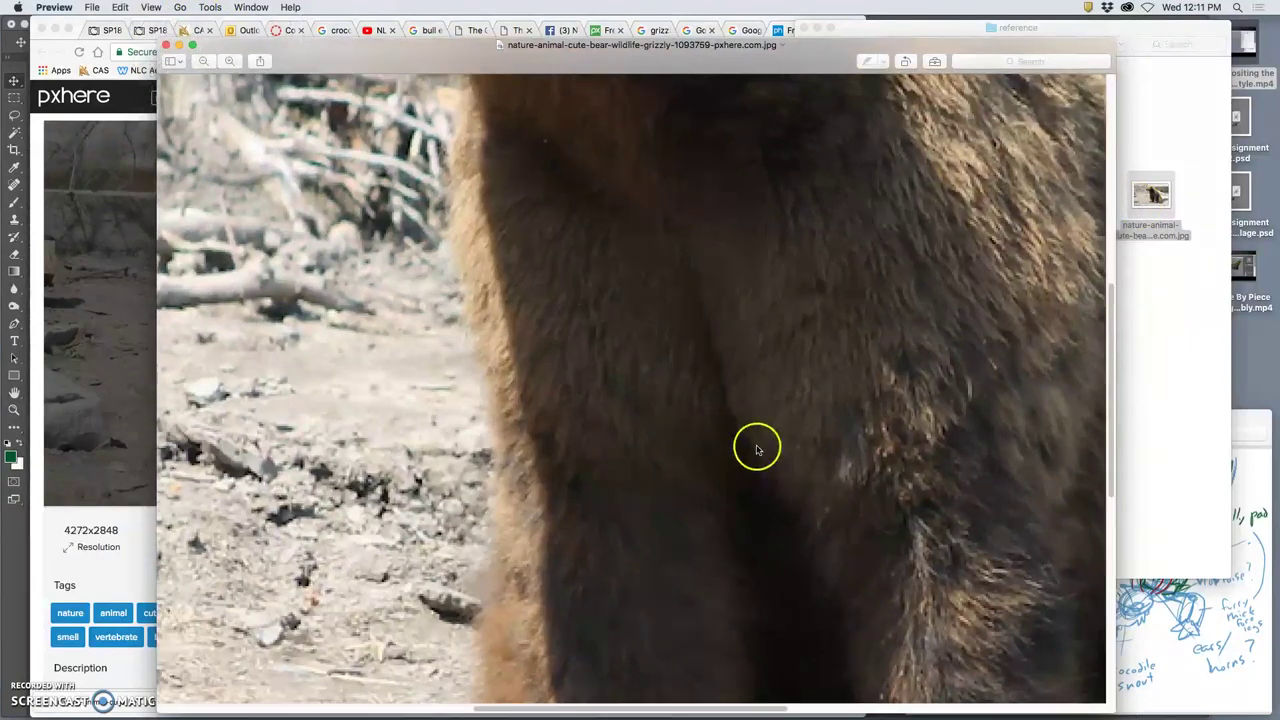
scroll(757, 449, "down", 10)
scroll(755, 446, "right", 8)
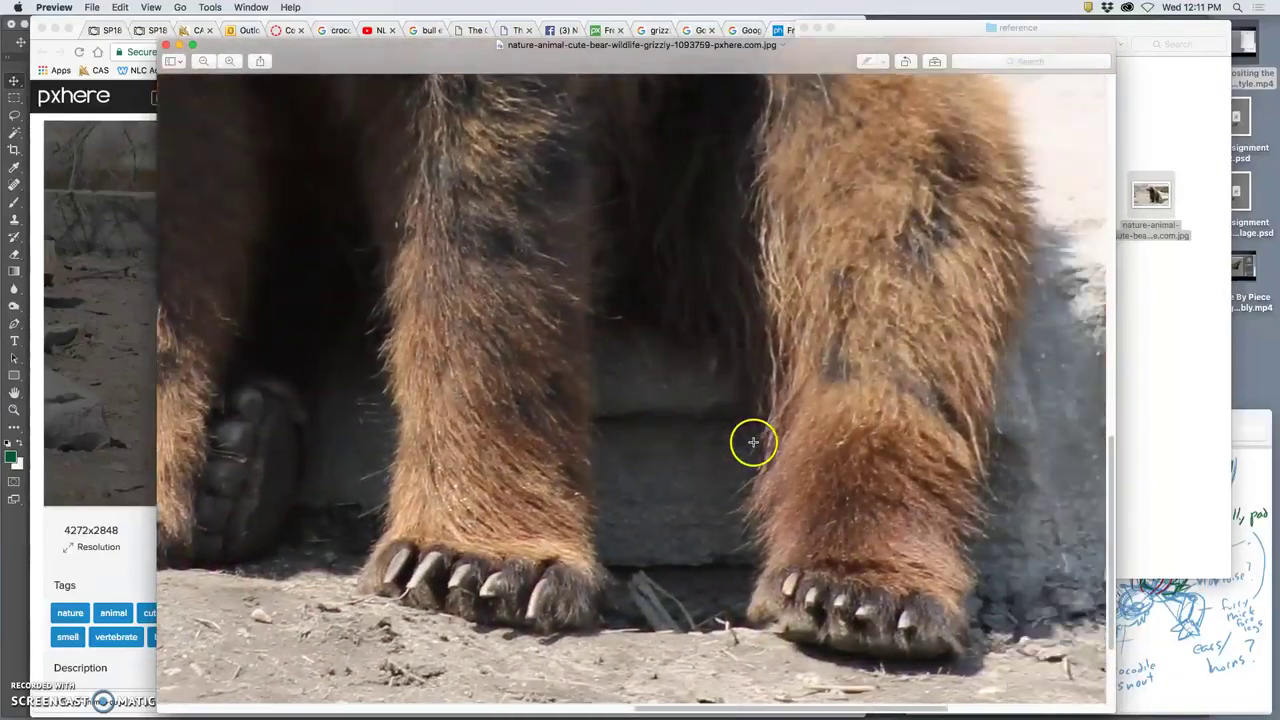
scroll(753, 442, "right", 5)
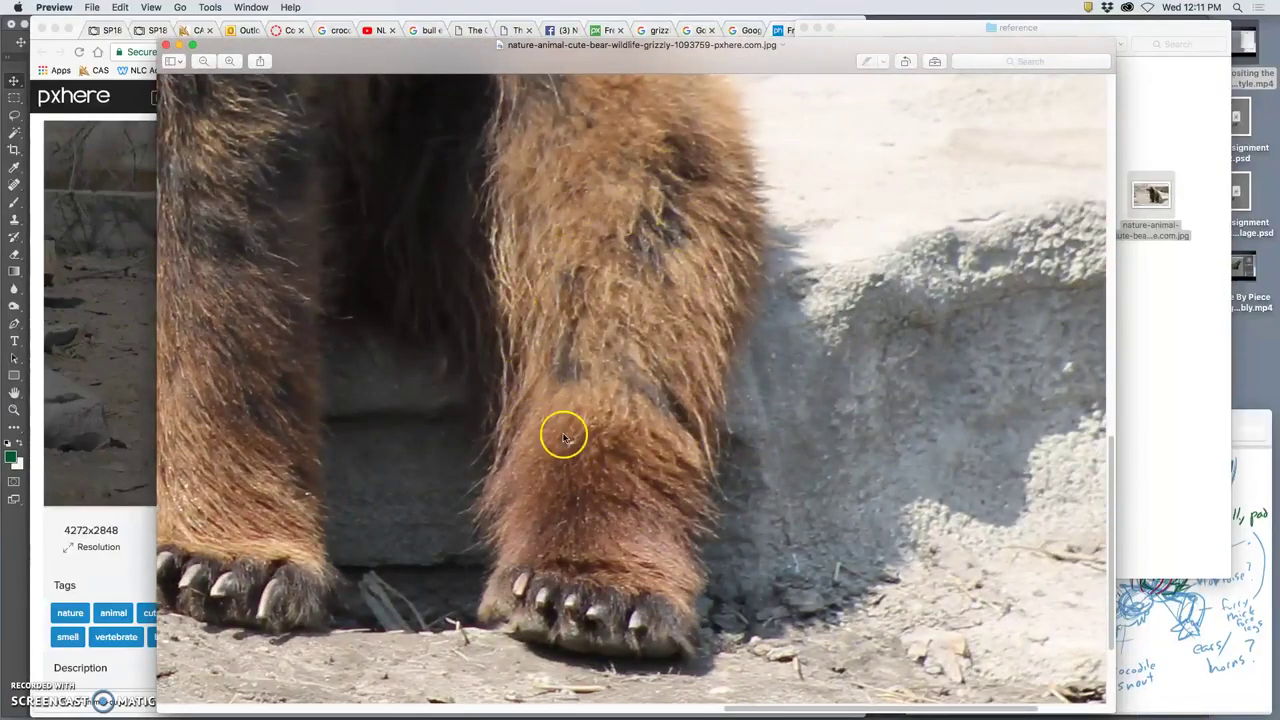
left_click(166, 45)
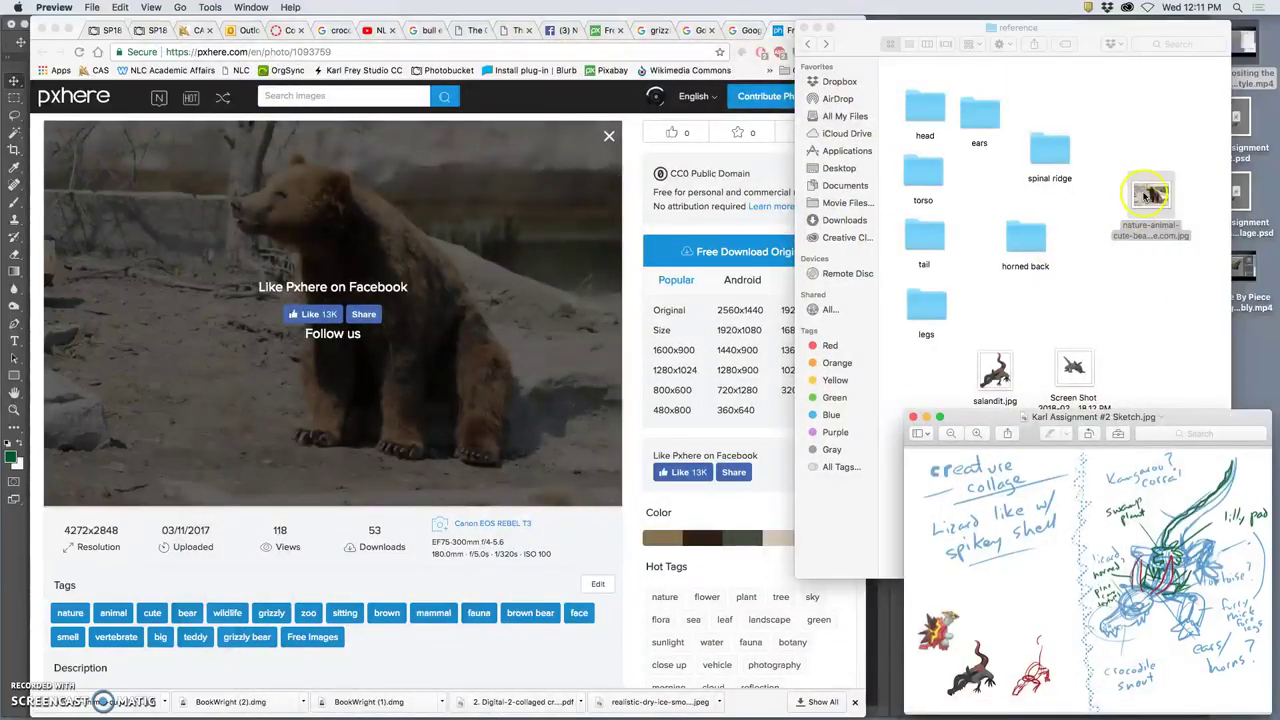
left_click_drag(1158, 200, 928, 312)
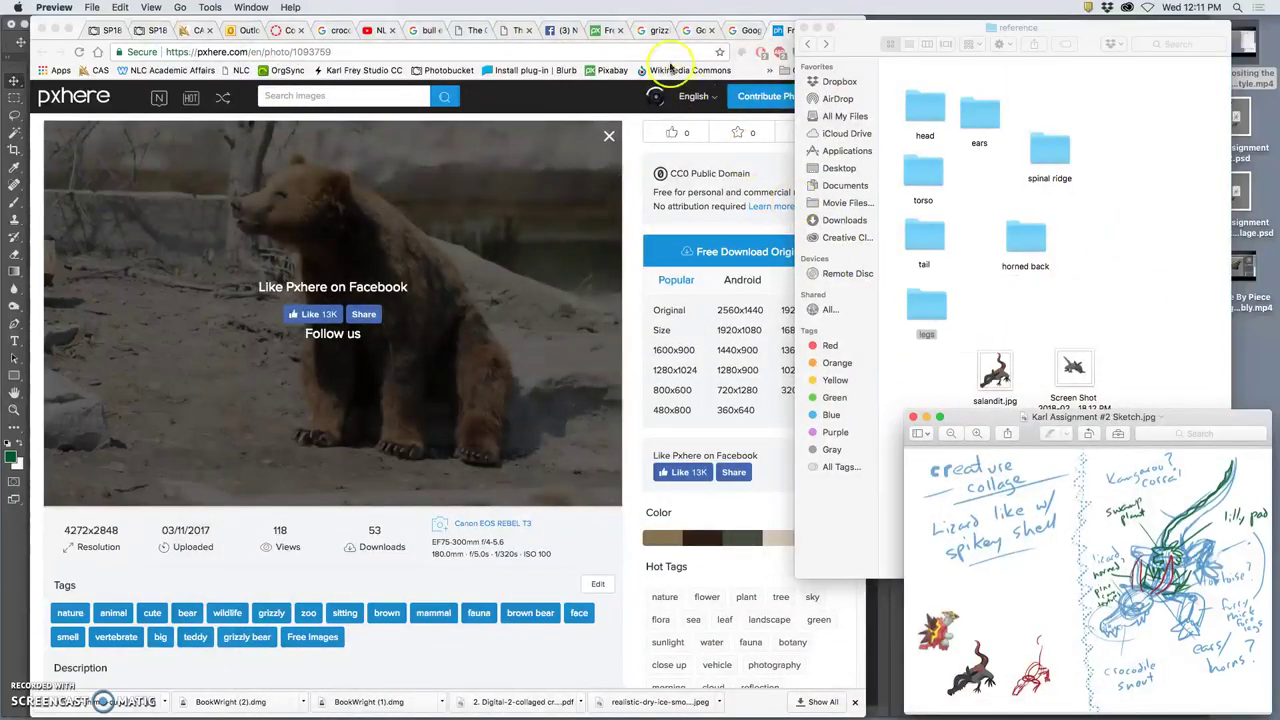
- Close the leftover pxhere and bear image result tabs
left_click(775, 34)
left_click(803, 32)
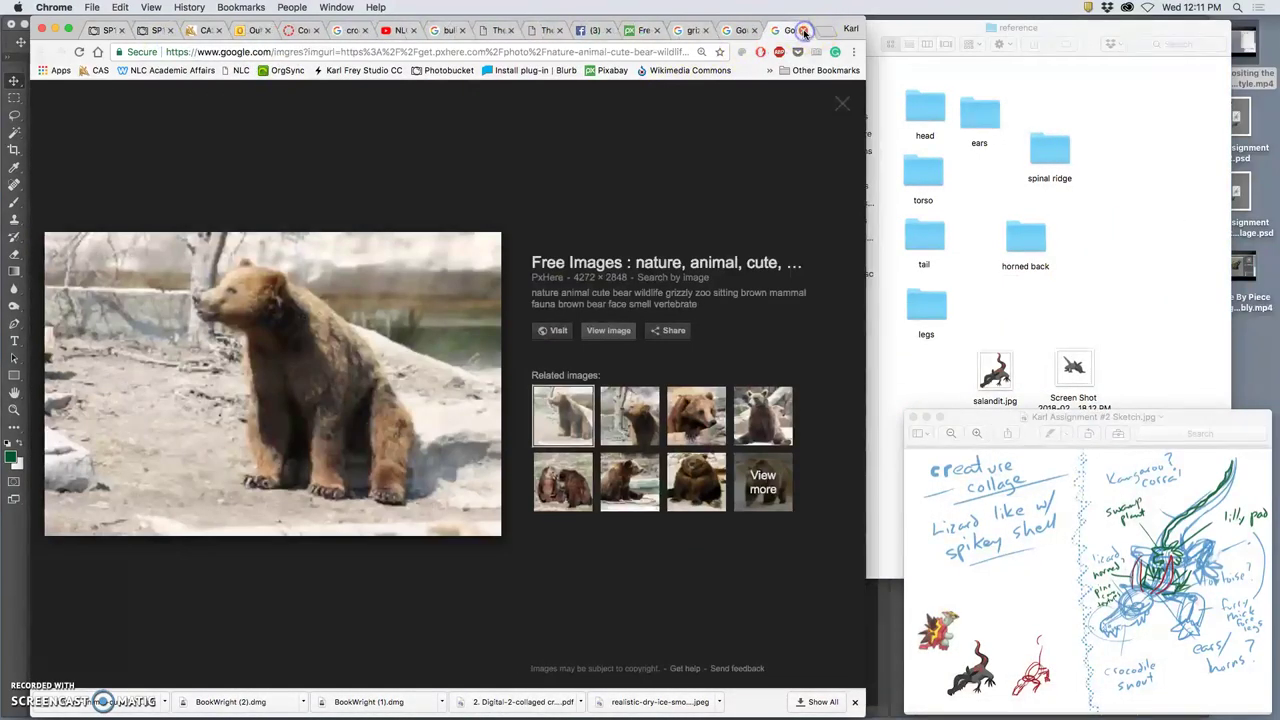
left_click(803, 32)
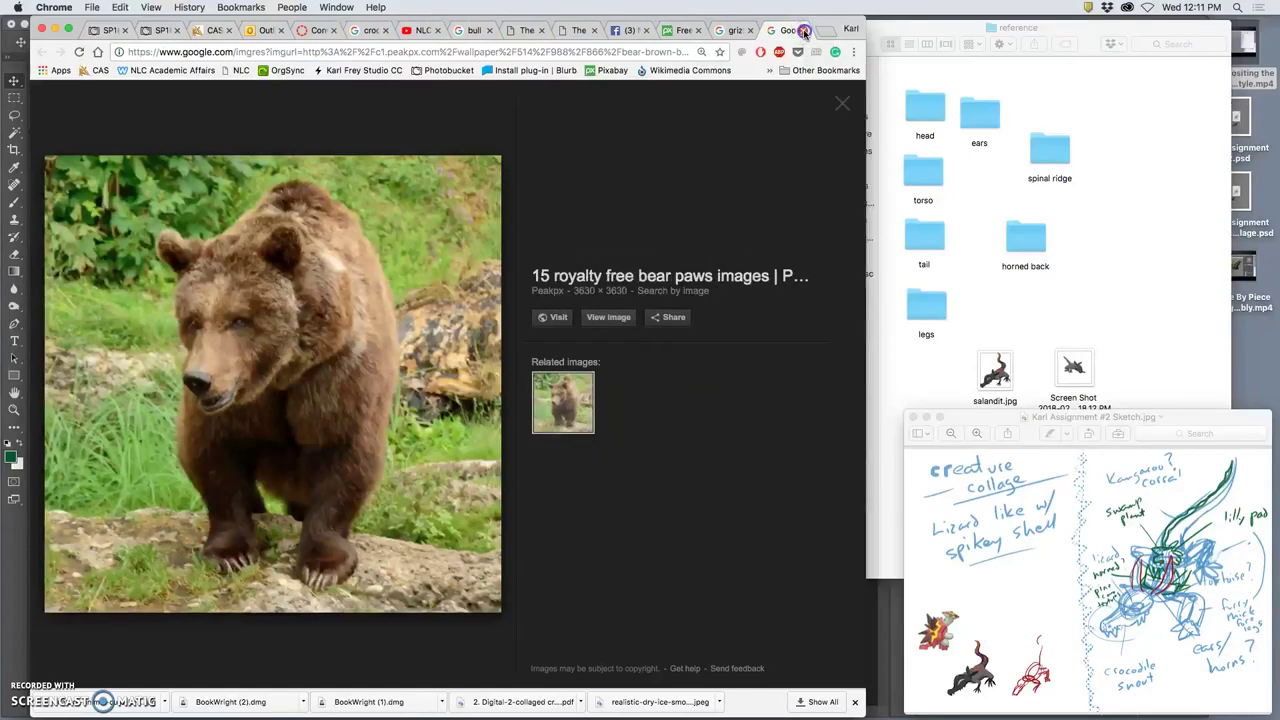
left_click(803, 32)
scroll(640, 150, "up", 10)
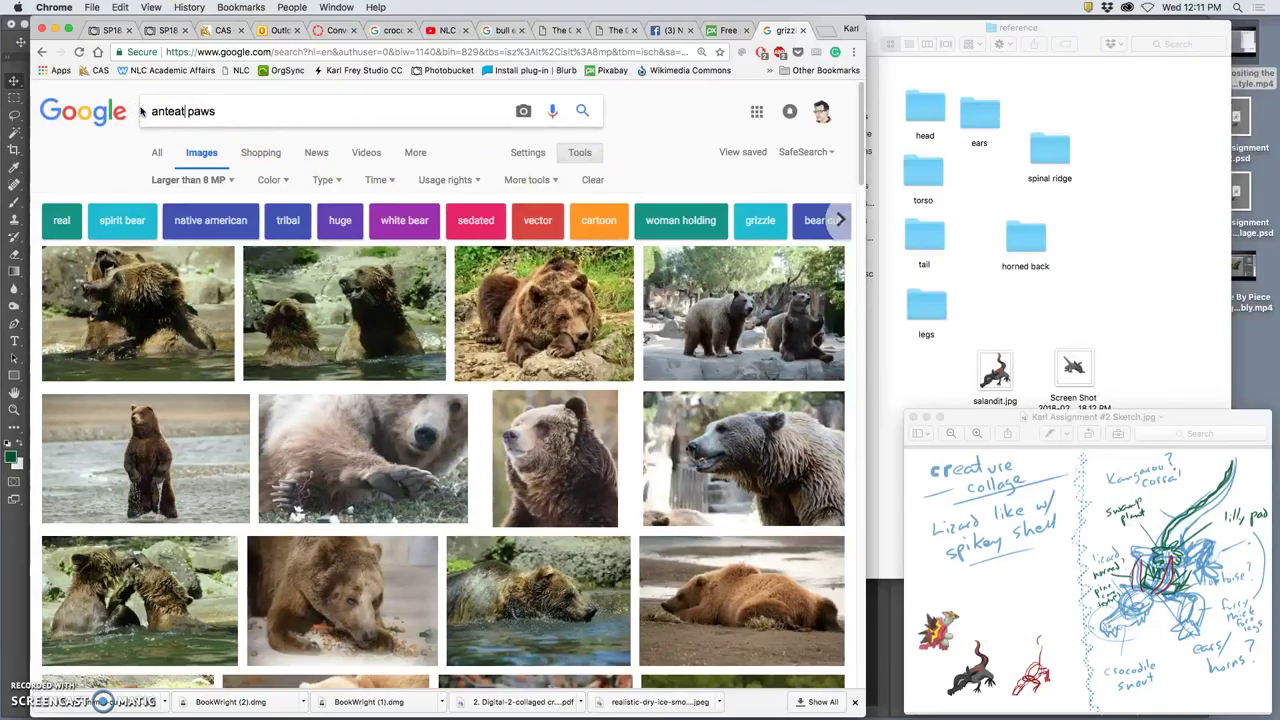
- Search for 'anteater paws', open a clawed paw image in a new tab, and browse results
key("Return")
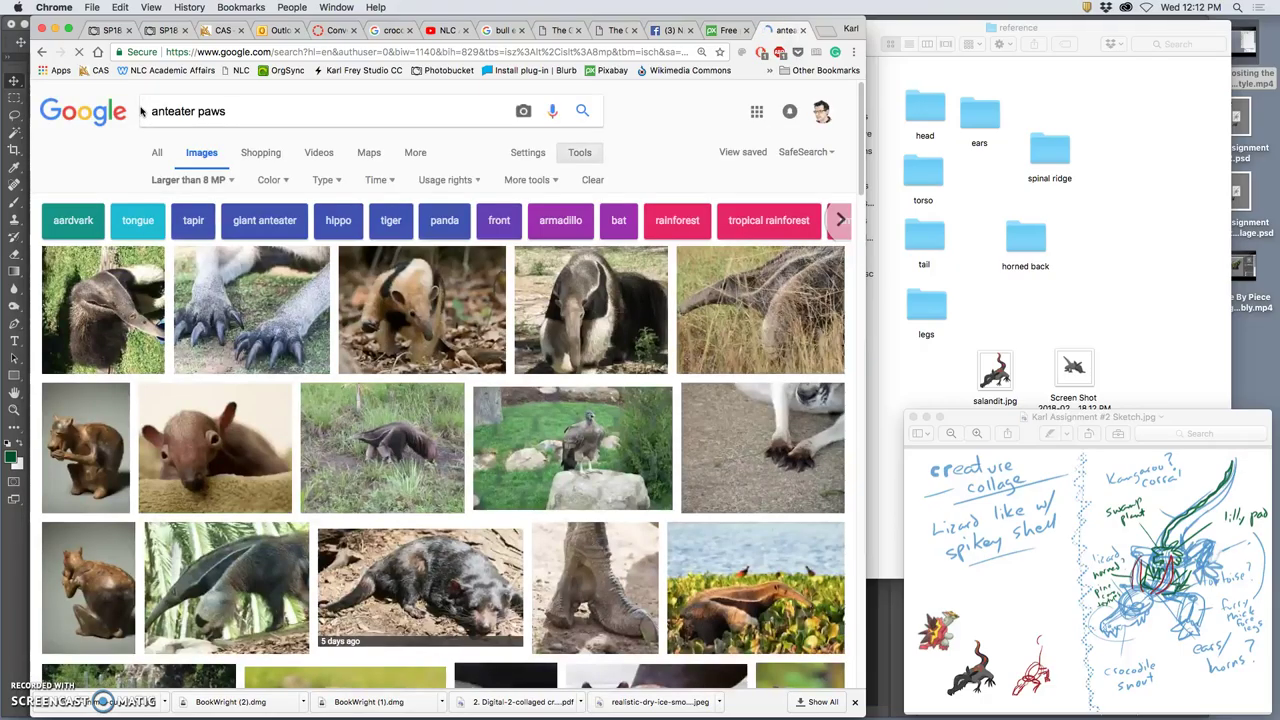
right_click(267, 331)
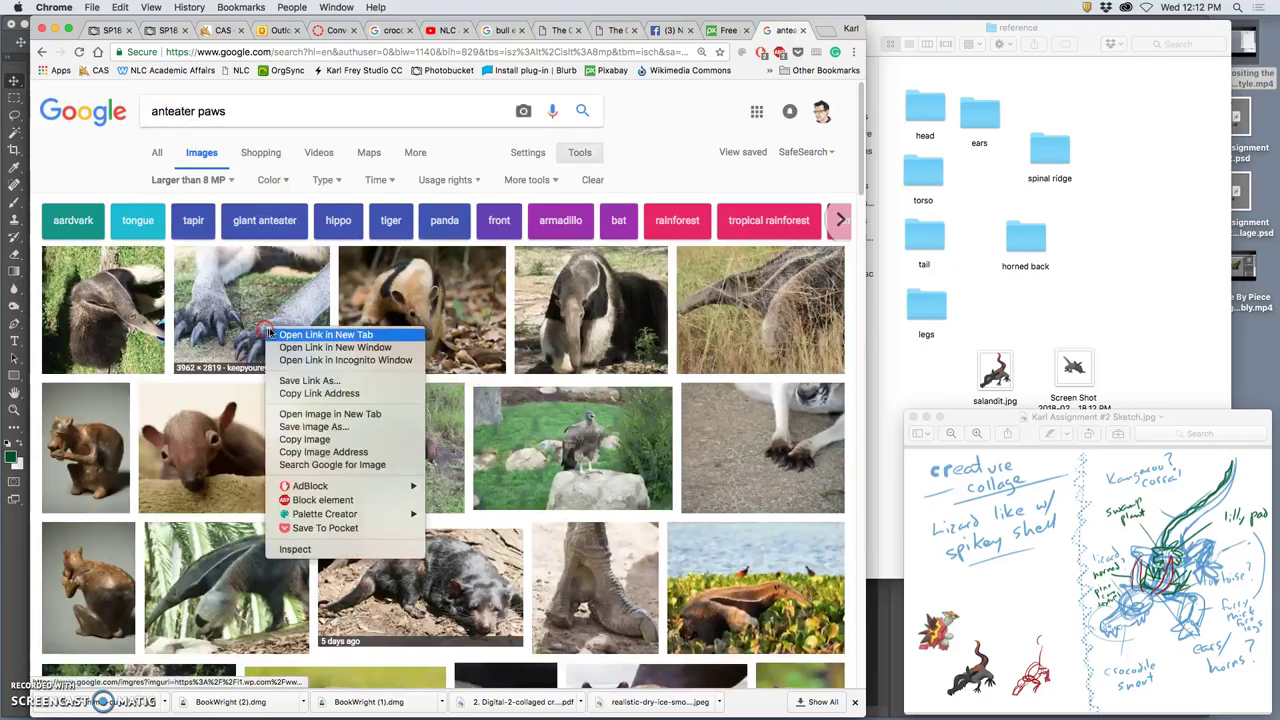
left_click(292, 336)
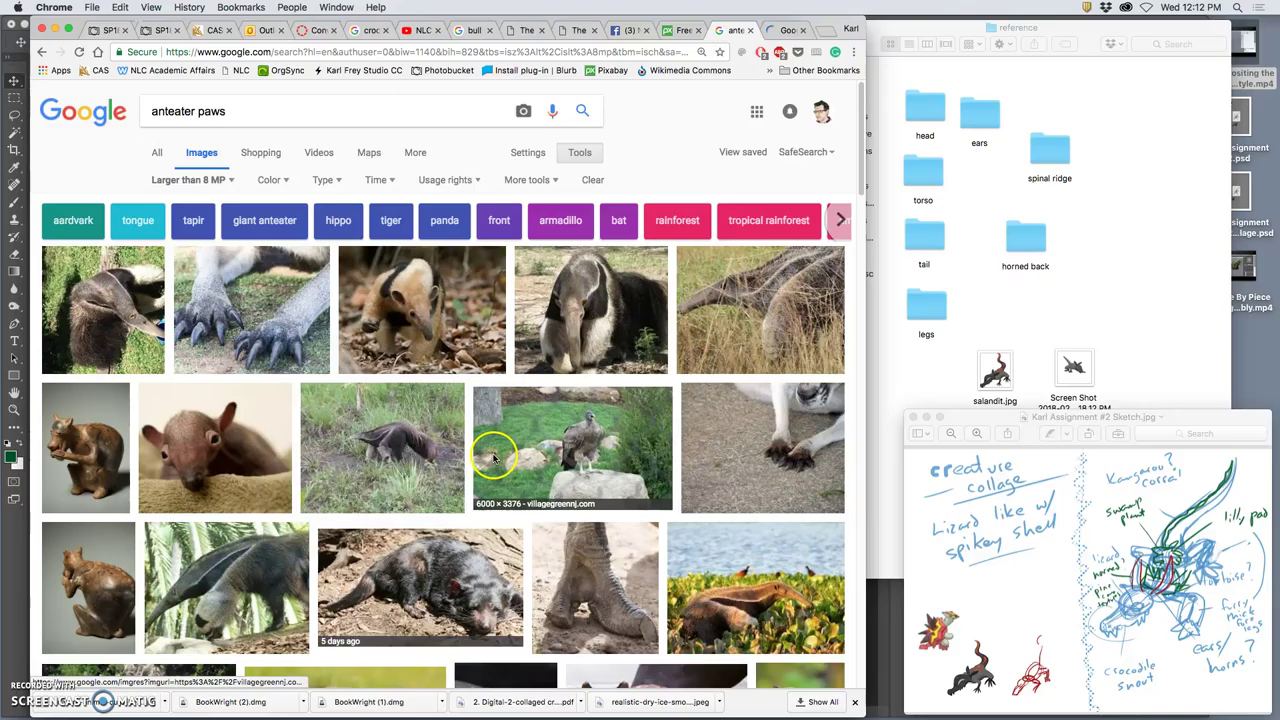
scroll(493, 456, "down", 5)
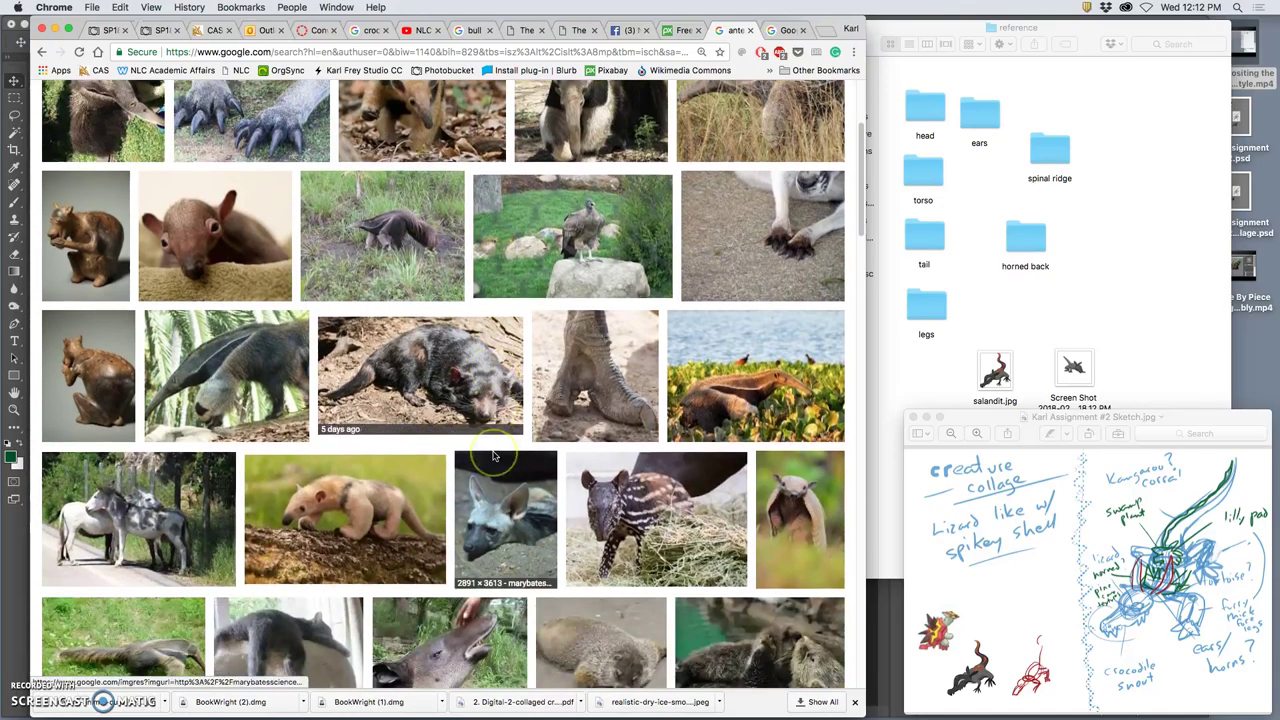
scroll(493, 456, "down", 4)
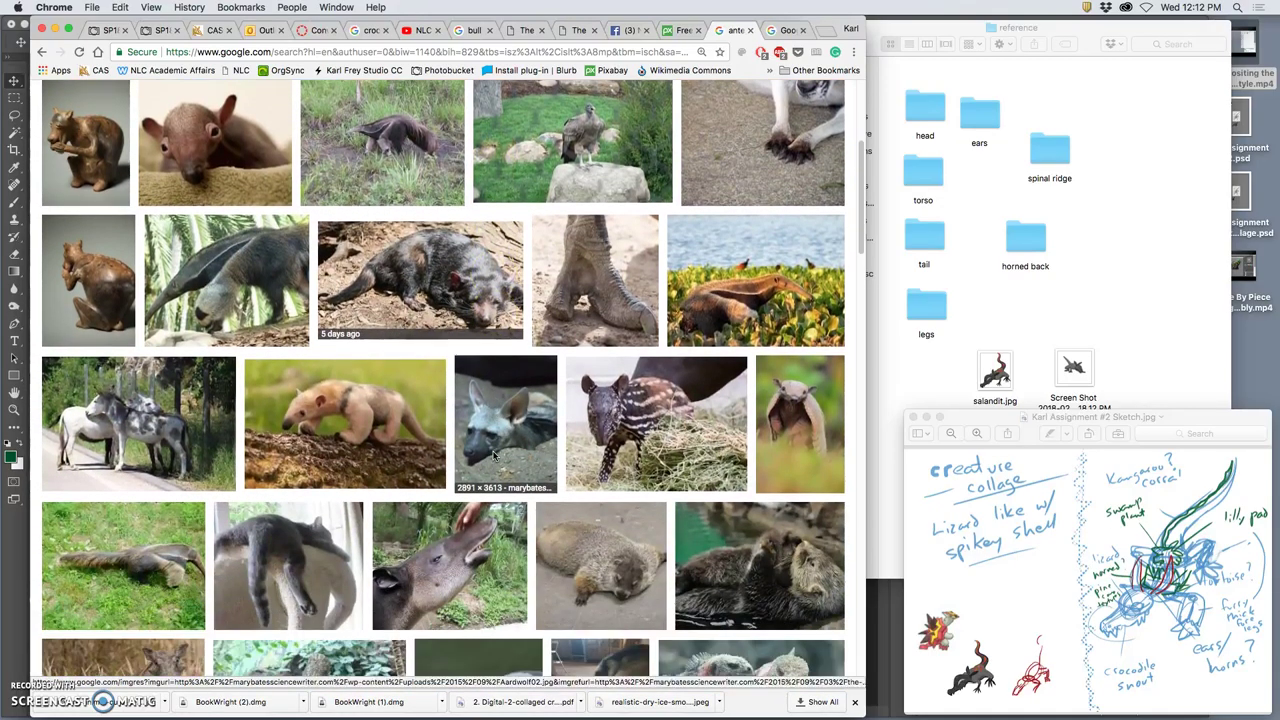
scroll(493, 456, "down", 5)
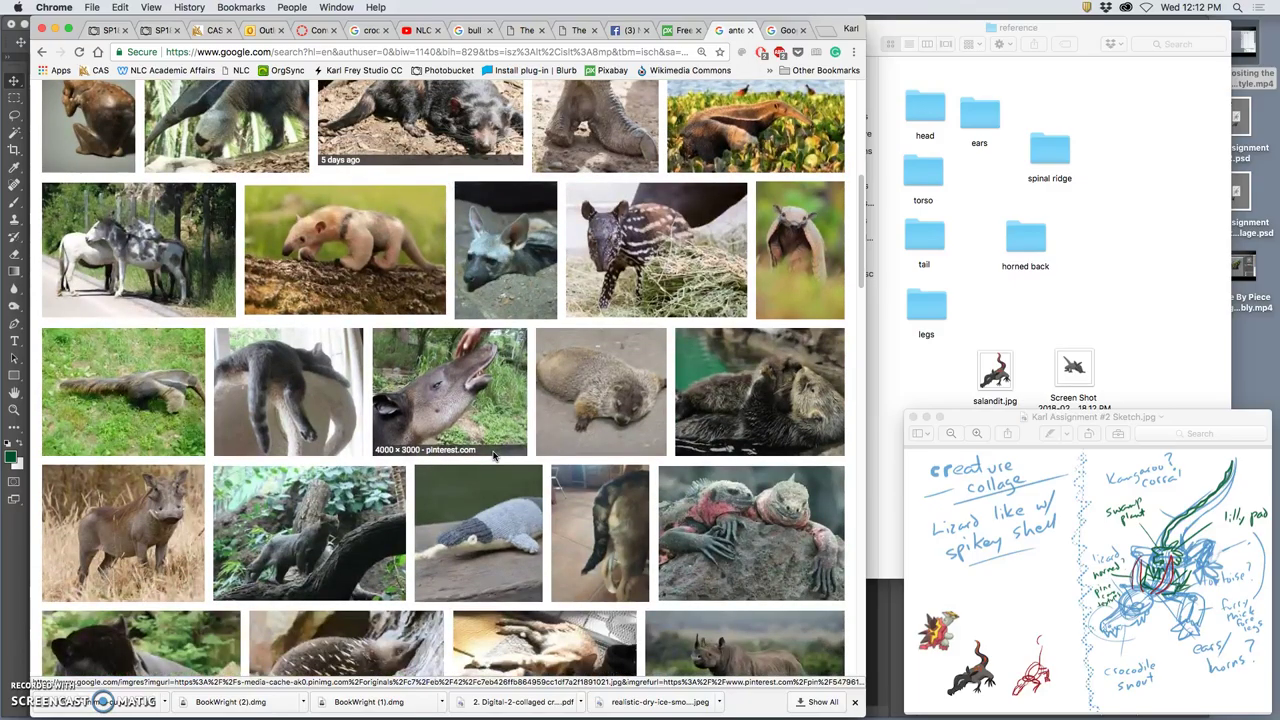
scroll(493, 456, "down", 7)
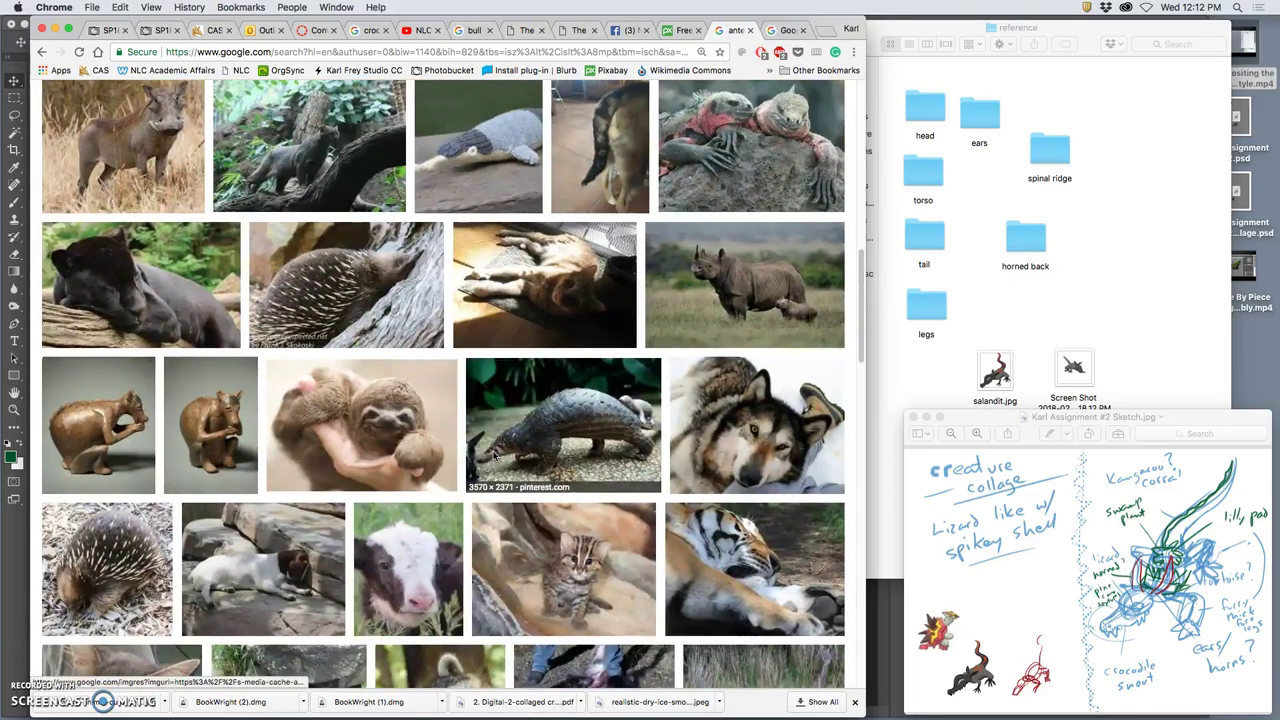
scroll(493, 456, "down", 5)
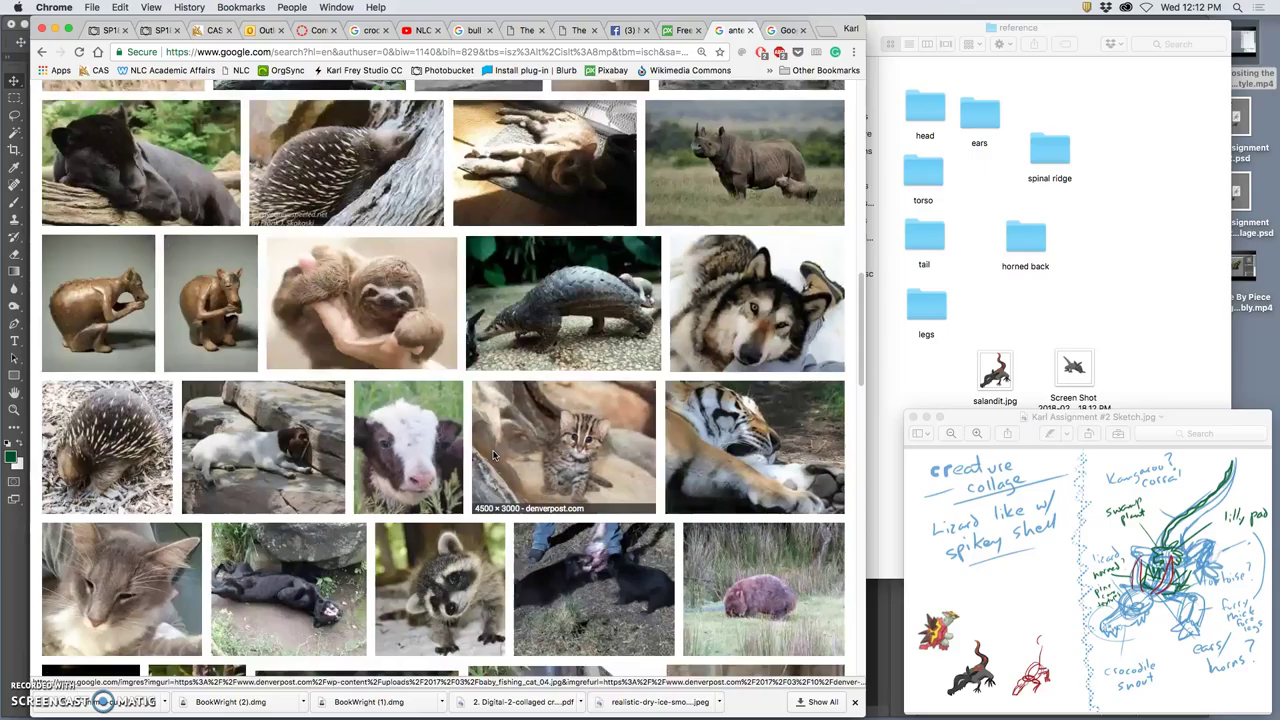
scroll(493, 456, "down", 4)
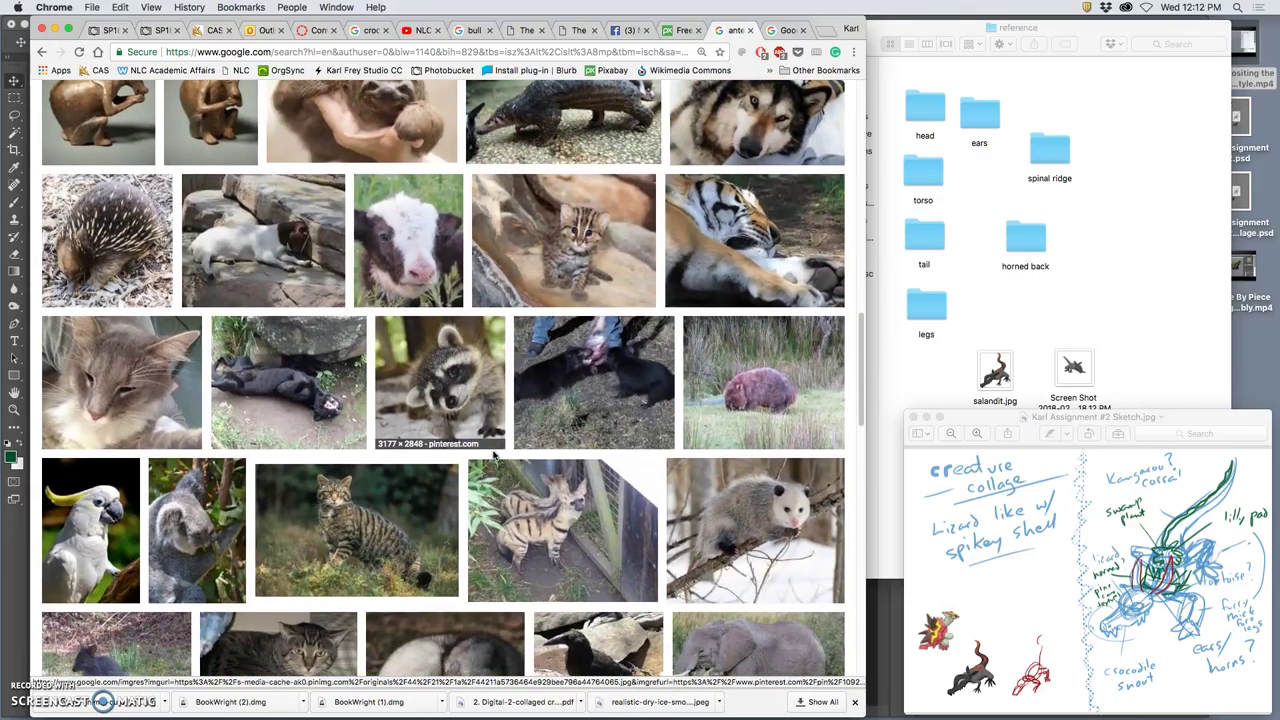
scroll(493, 456, "up", 7)
scroll(286, 349, "up", 15)
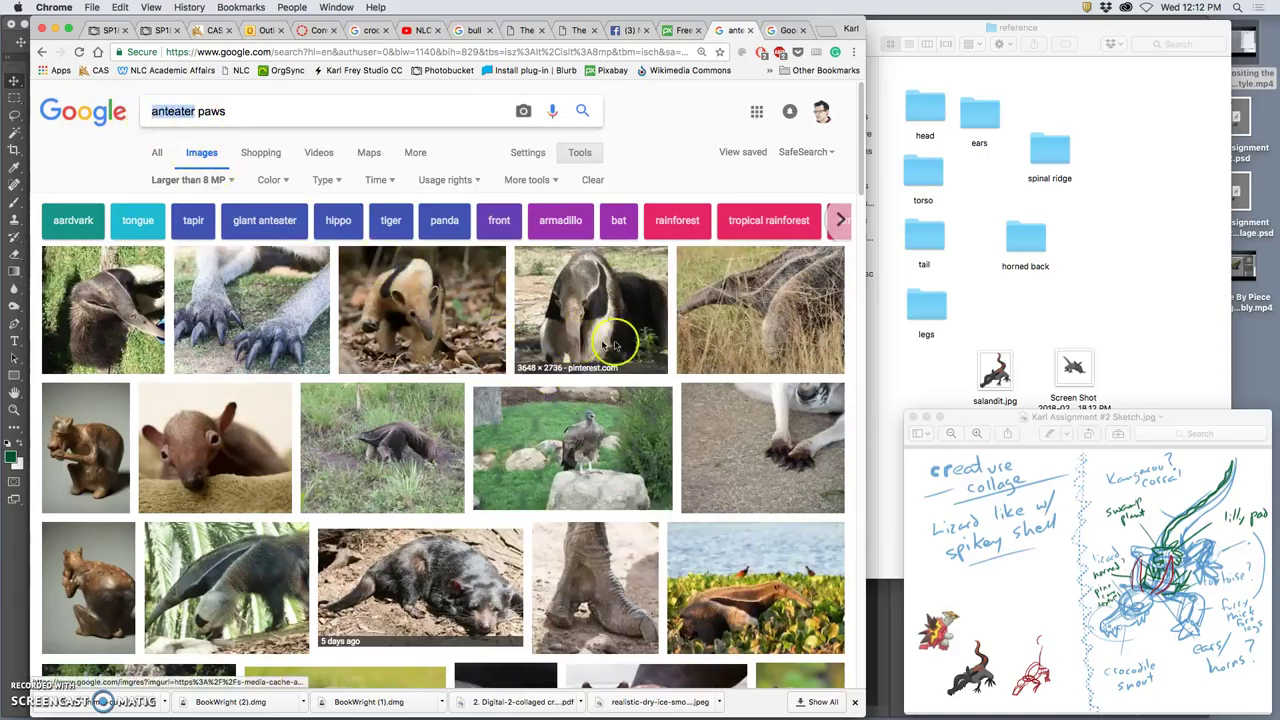
scroll(622, 448, "down", 2)
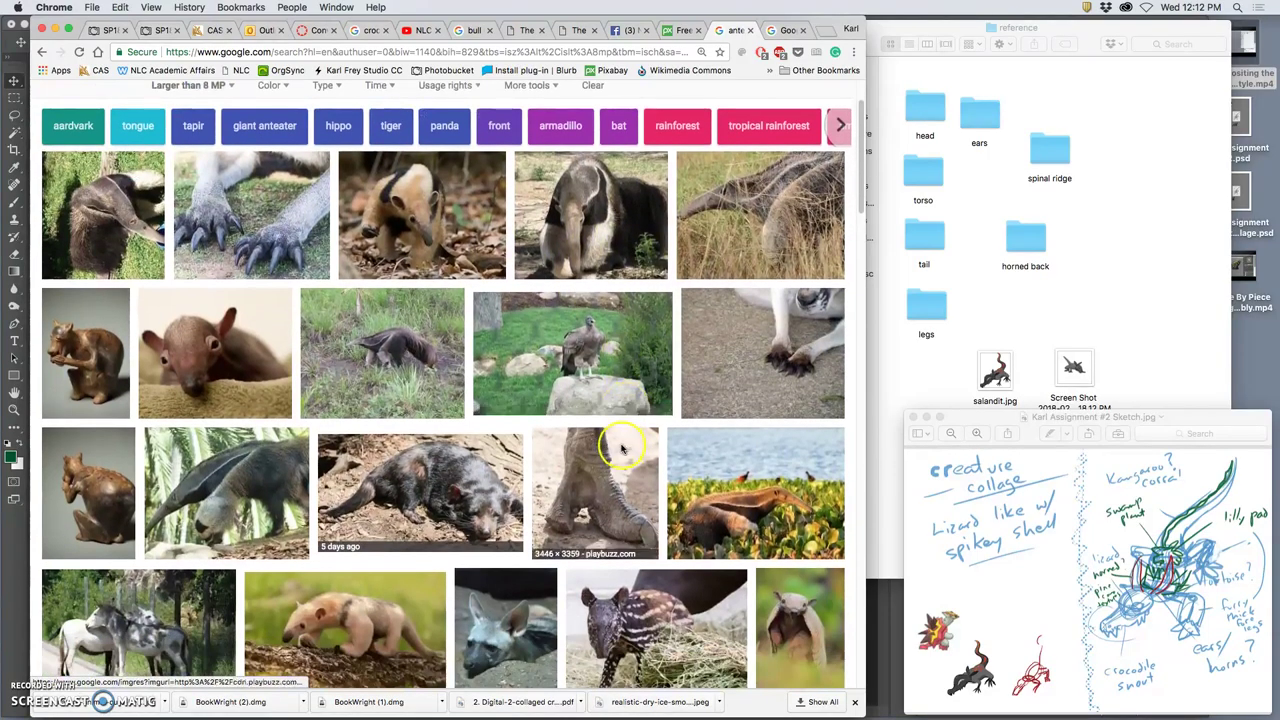
scroll(614, 447, "down", 15)
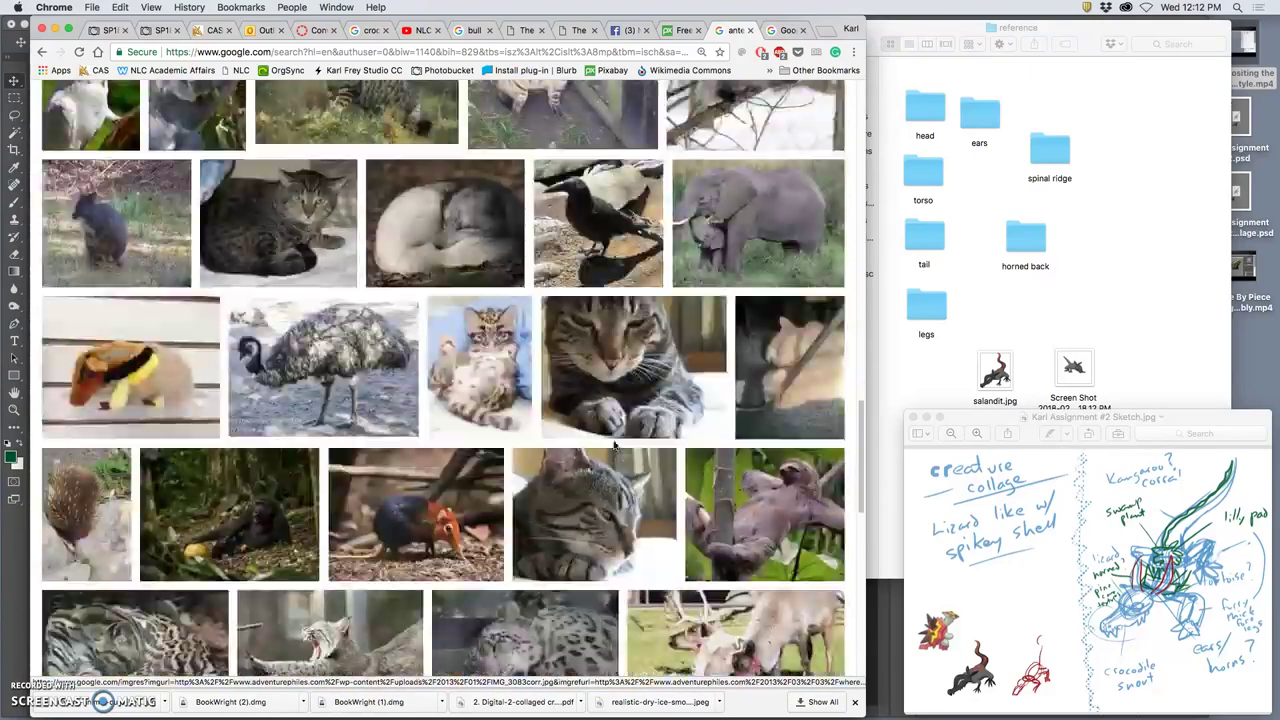
scroll(614, 447, "down", 10)
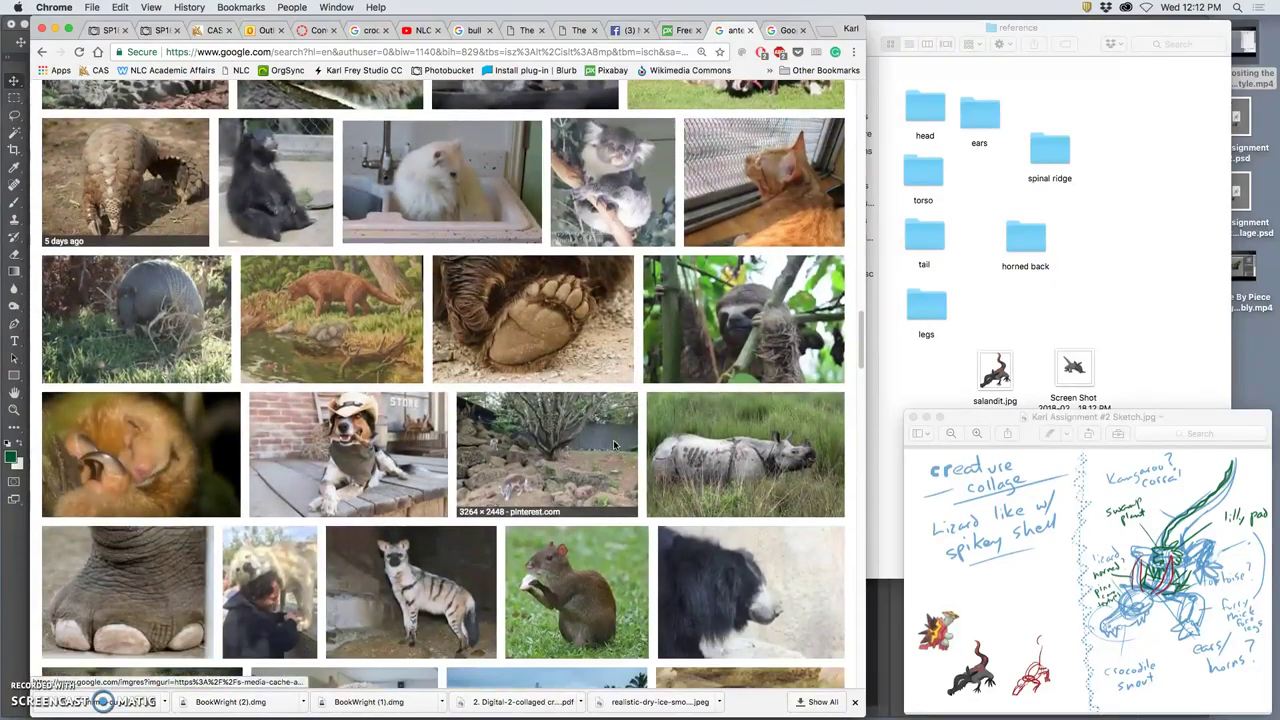
scroll(613, 439, "down", 5)
left_click(594, 430)
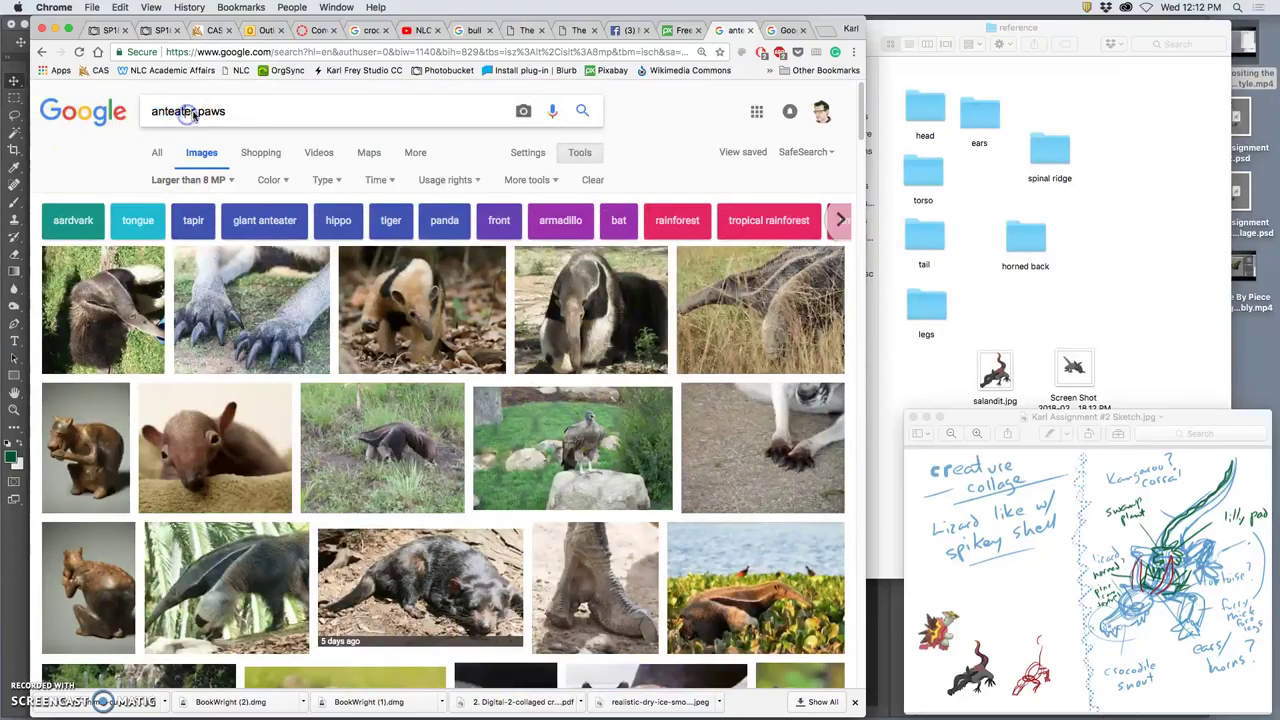
- Replace 'anteater' with 'hedgehog' to show hedgehog paws results and scroll through them
left_click_drag(196, 115, 137, 111)
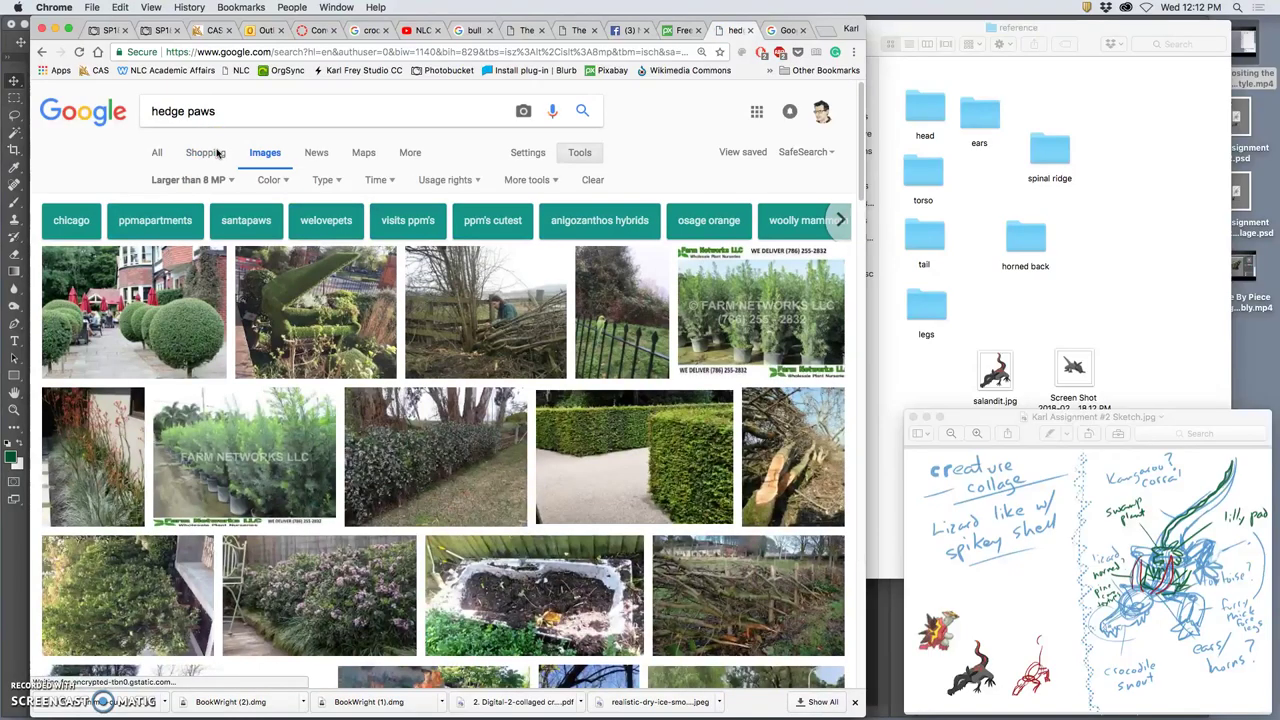
scroll(676, 395, "down", 4)
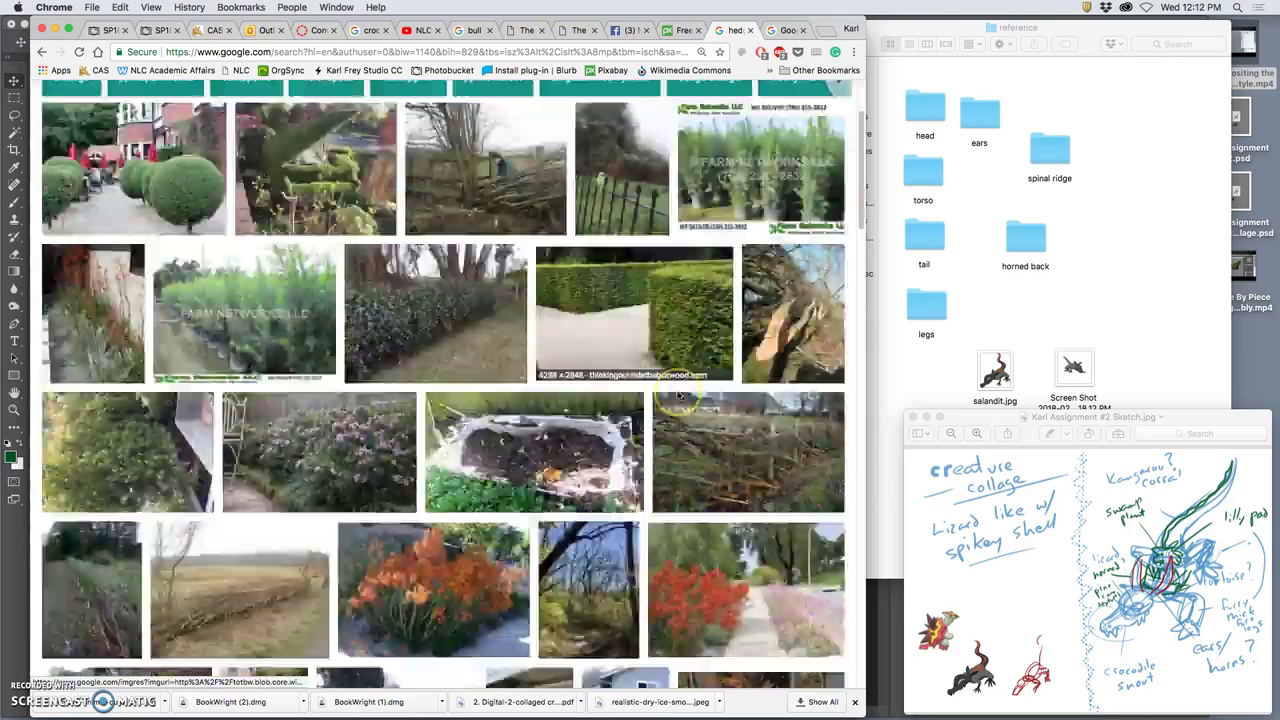
scroll(676, 395, "up", 5)
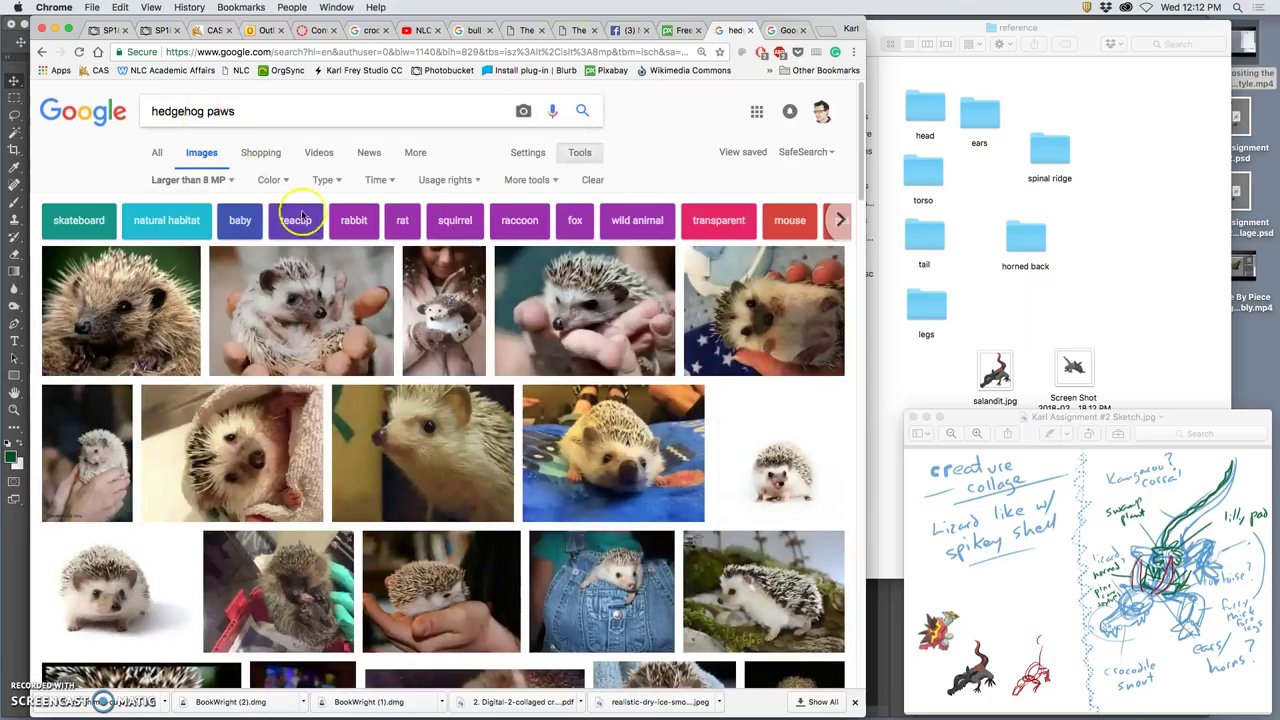
scroll(567, 385, "down", 3)
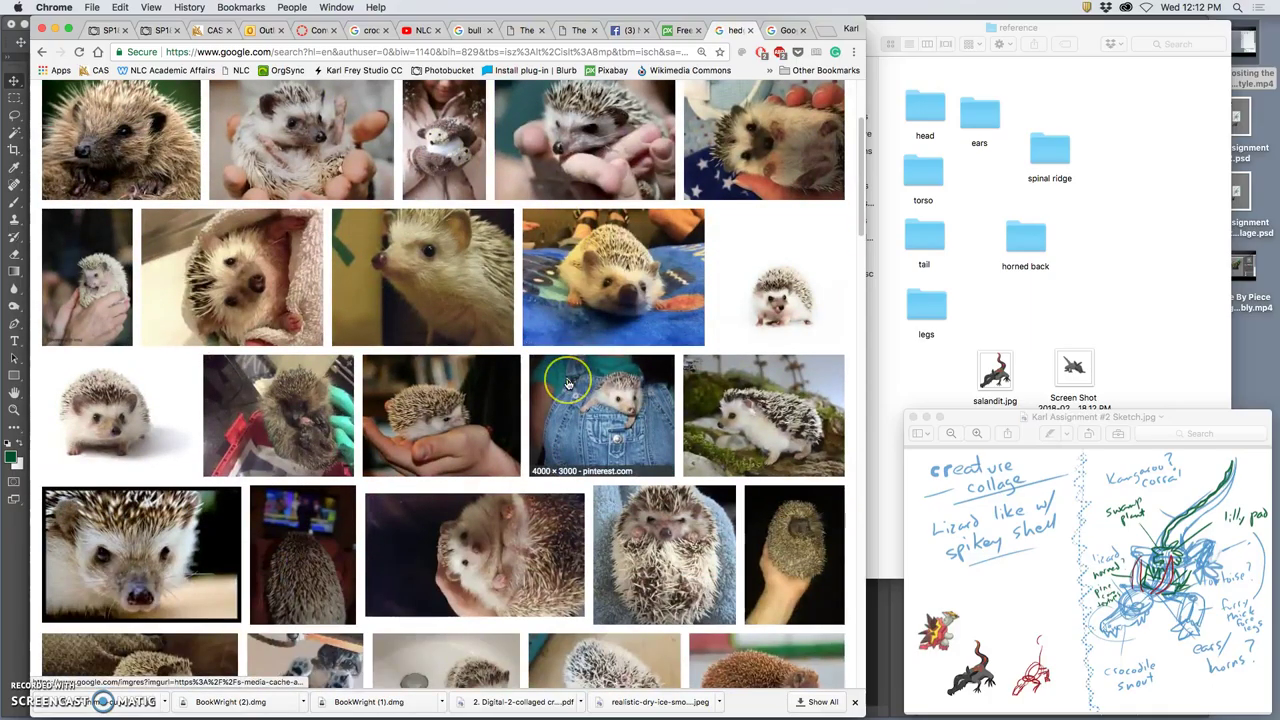
scroll(567, 385, "down", 15)
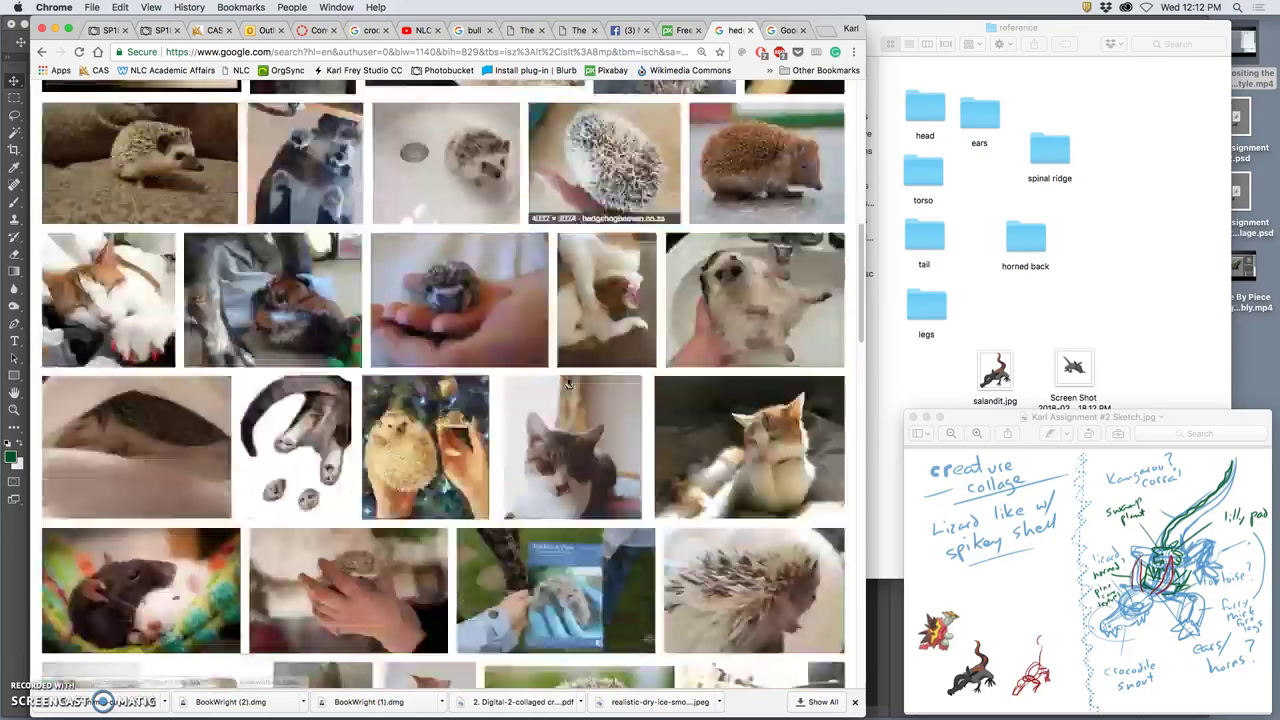
scroll(567, 383, "down", 3)
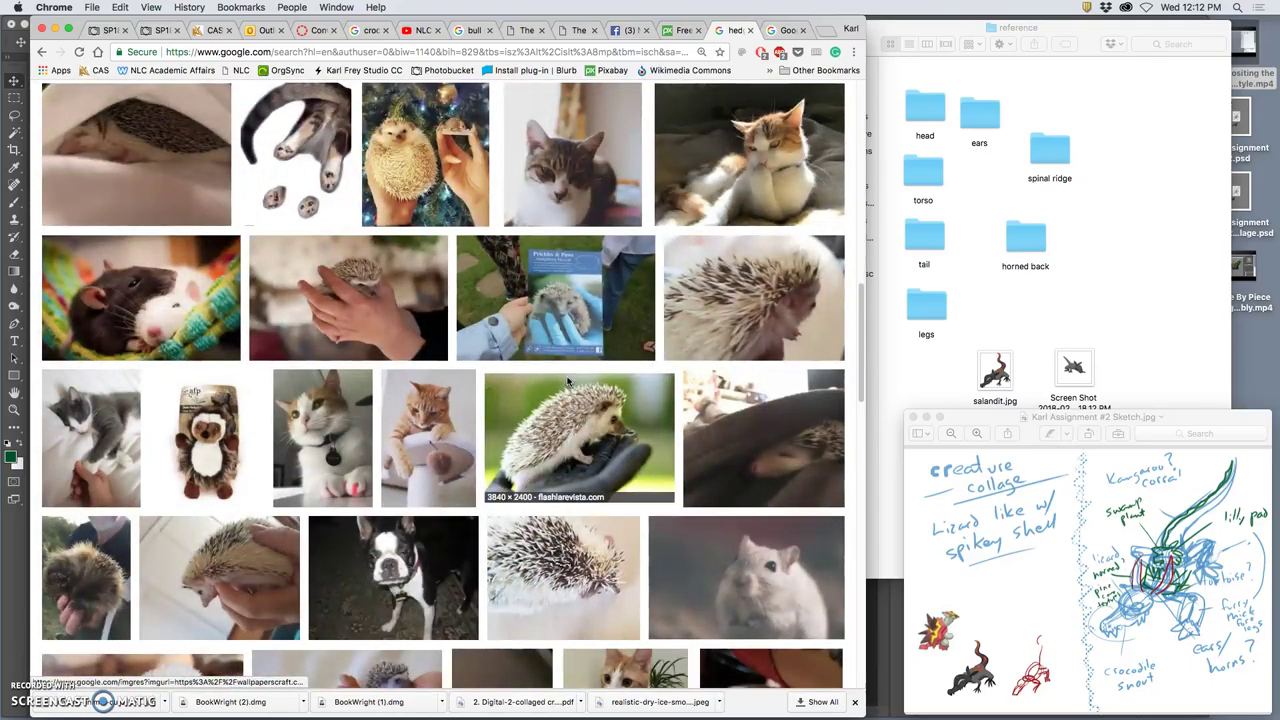
scroll(567, 383, "down", 5)
key("Home")
left_click(262, 183)
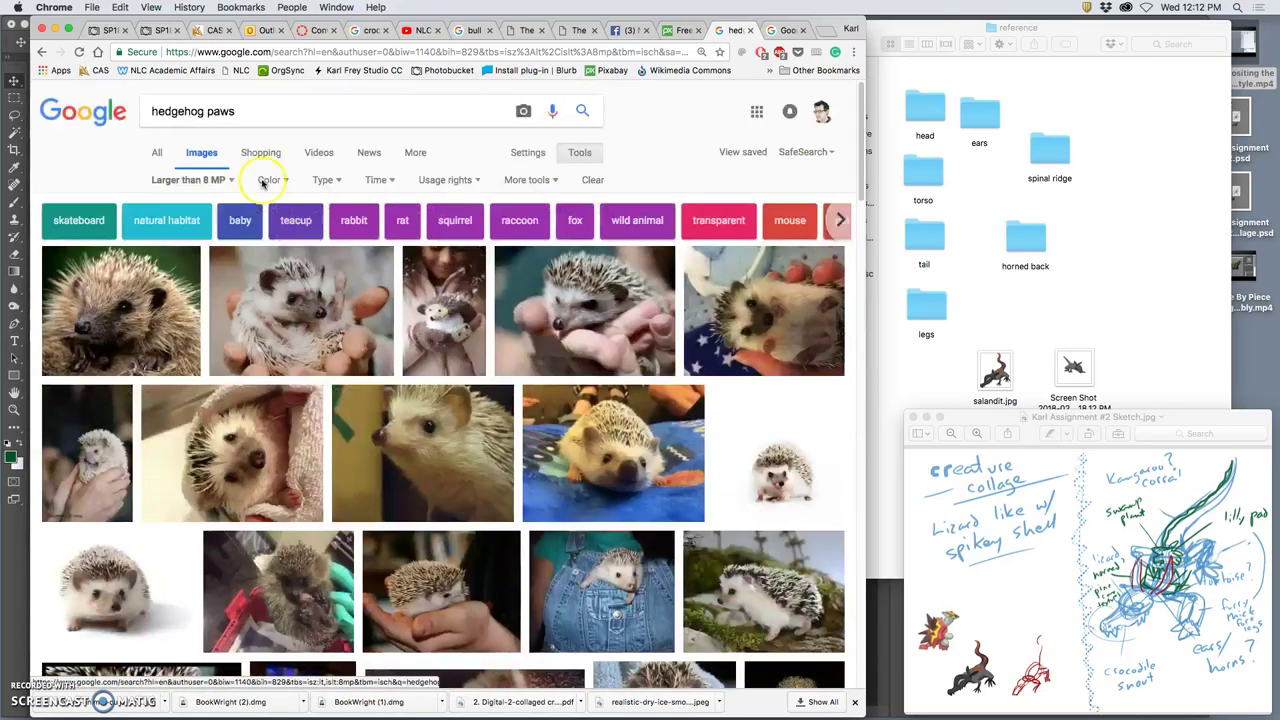
left_click(172, 113)
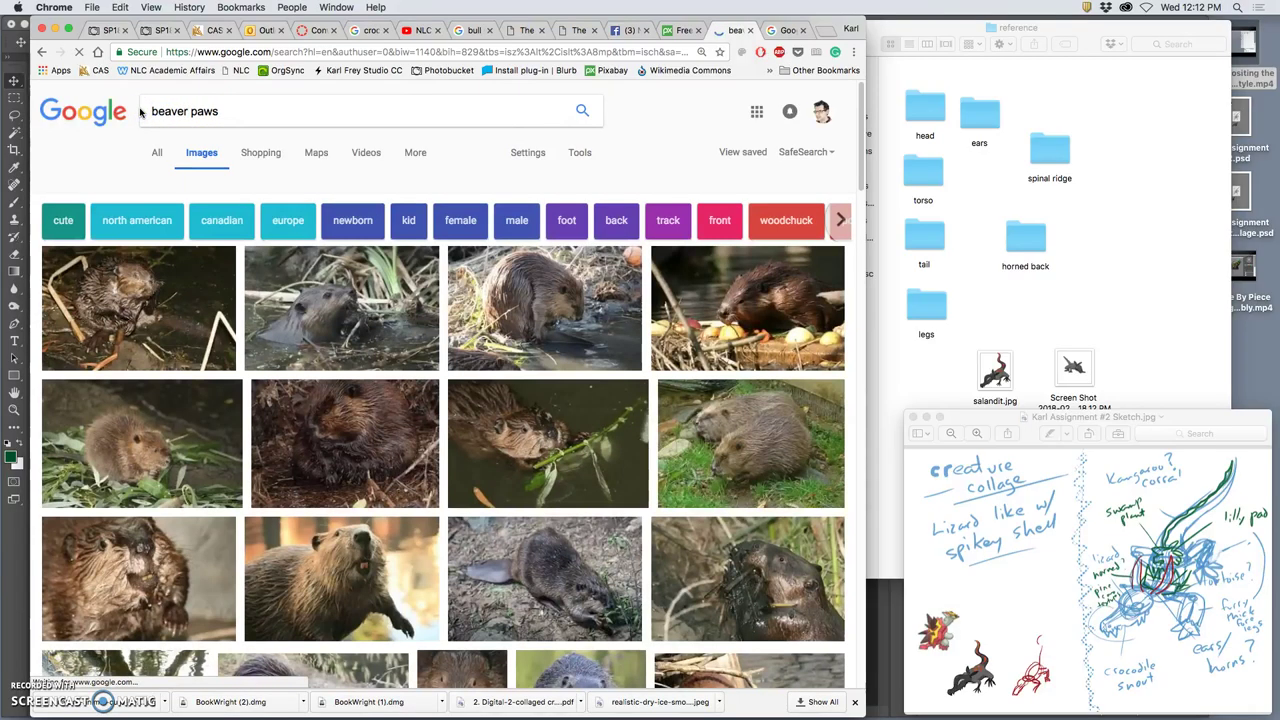
scroll(434, 320, "down", 2)
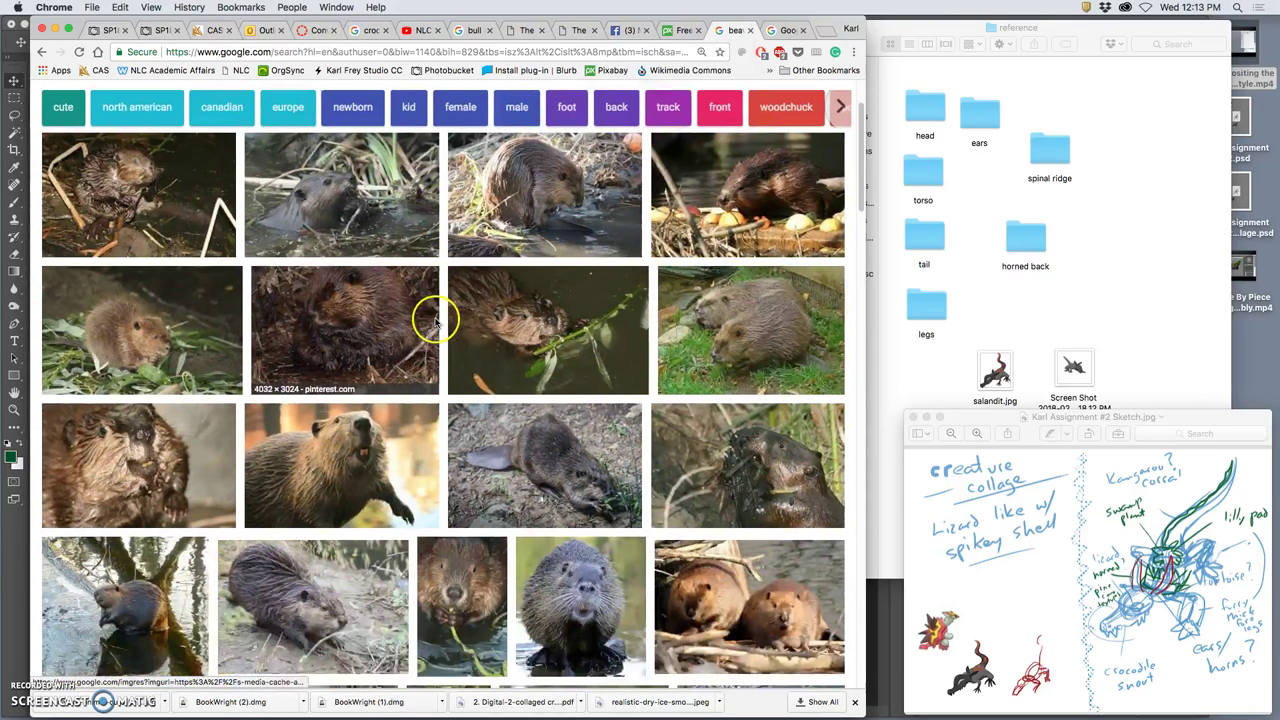
scroll(434, 314, "up", 2)
scroll(432, 318, "down", 5)
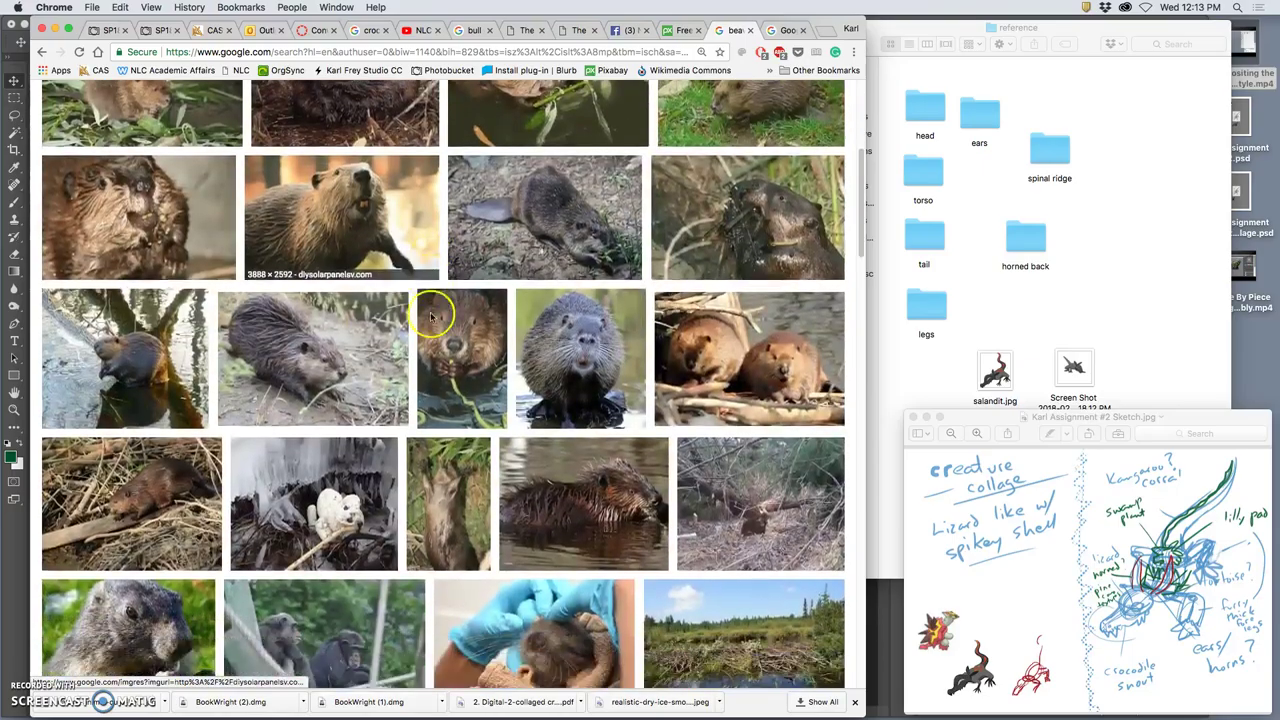
scroll(430, 316, "down", 2)
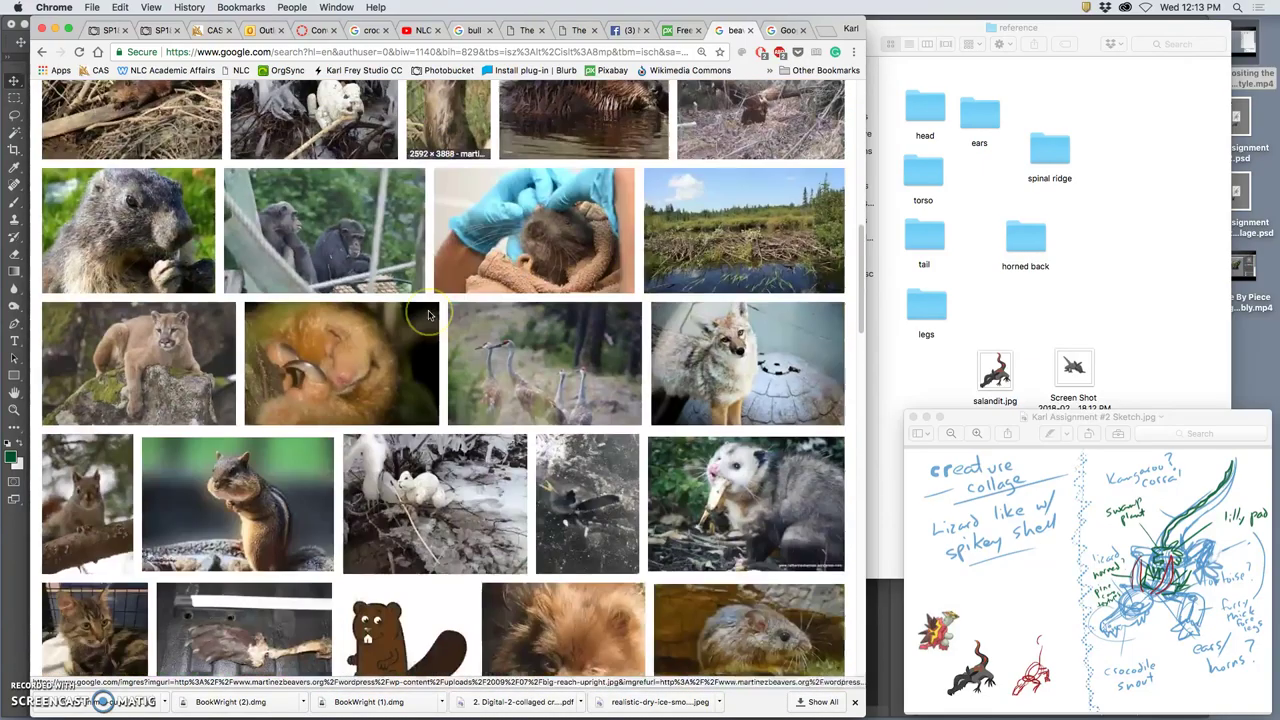
scroll(430, 316, "down", 2)
scroll(430, 316, "down", 2)
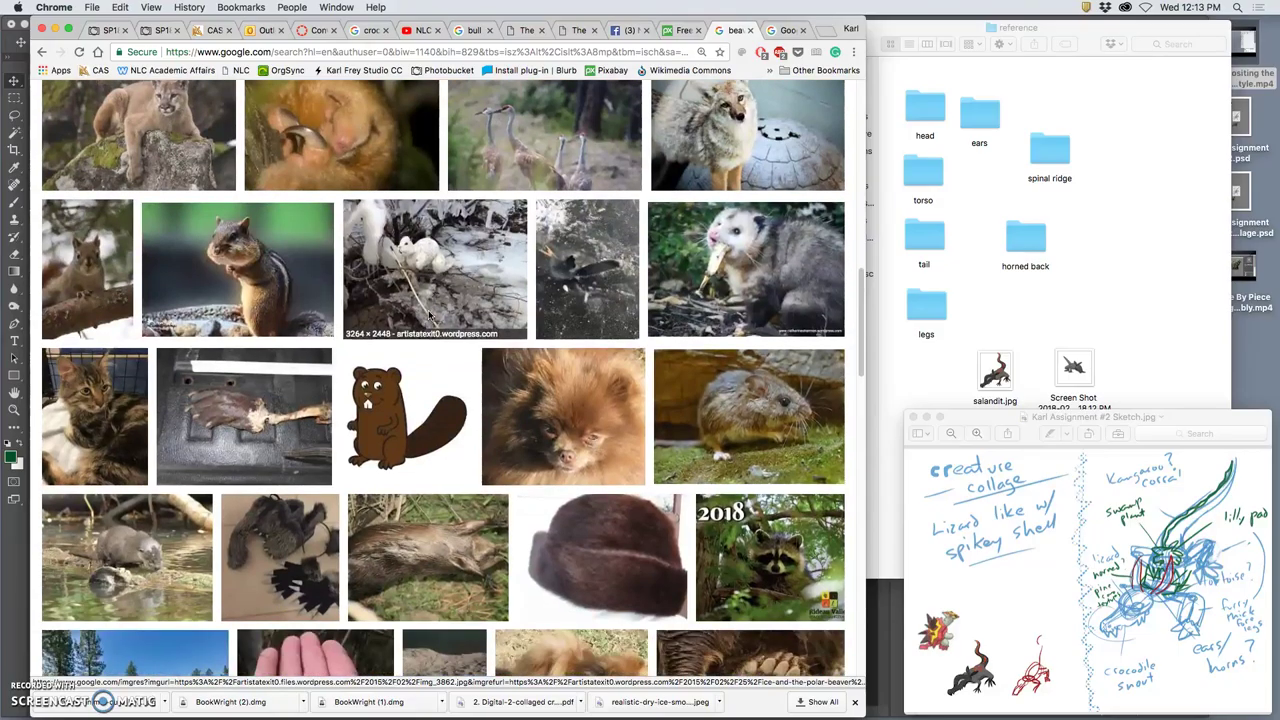
scroll(430, 316, "down", 1)
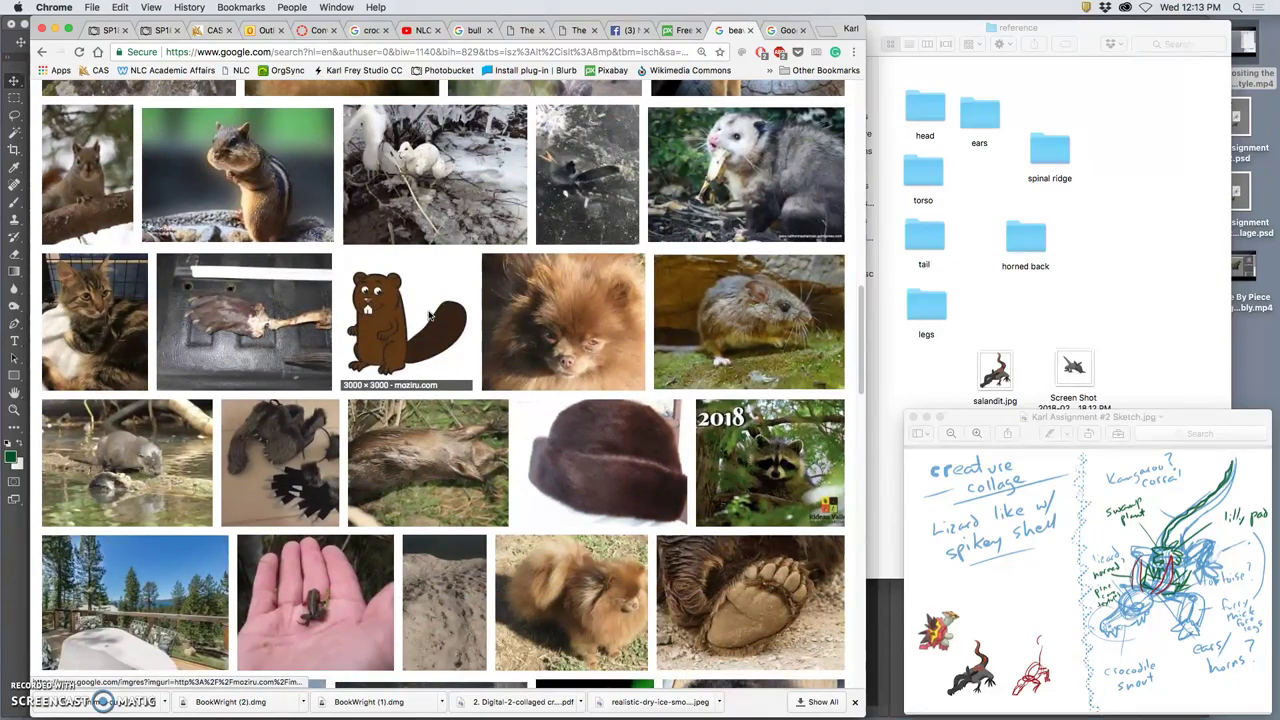
scroll(430, 316, "down", 4)
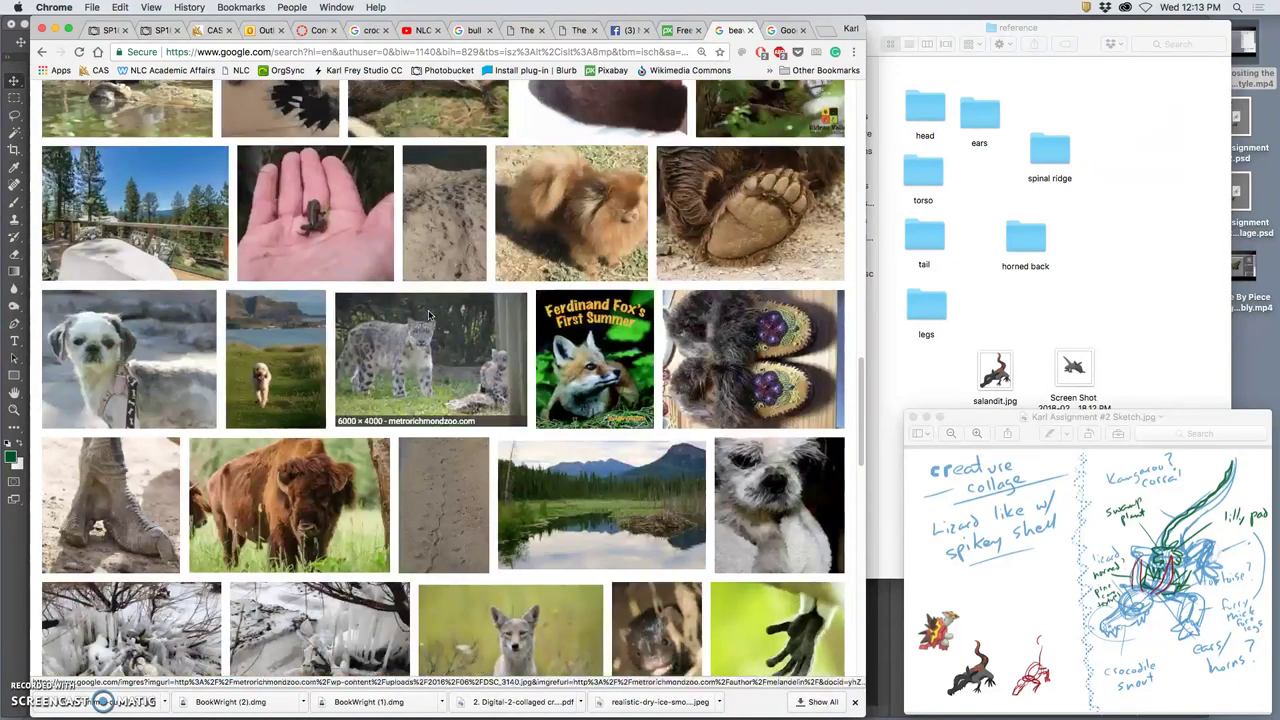
scroll(428, 316, "down", 5)
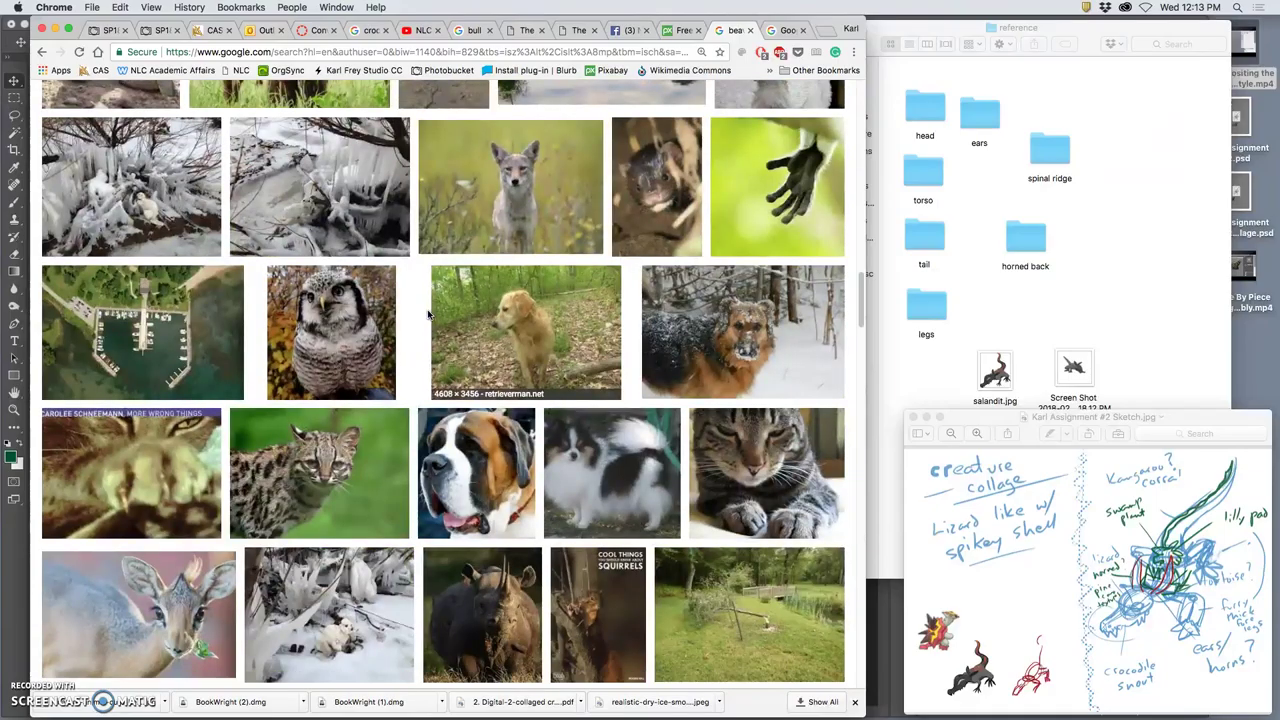
scroll(428, 316, "down", 5)
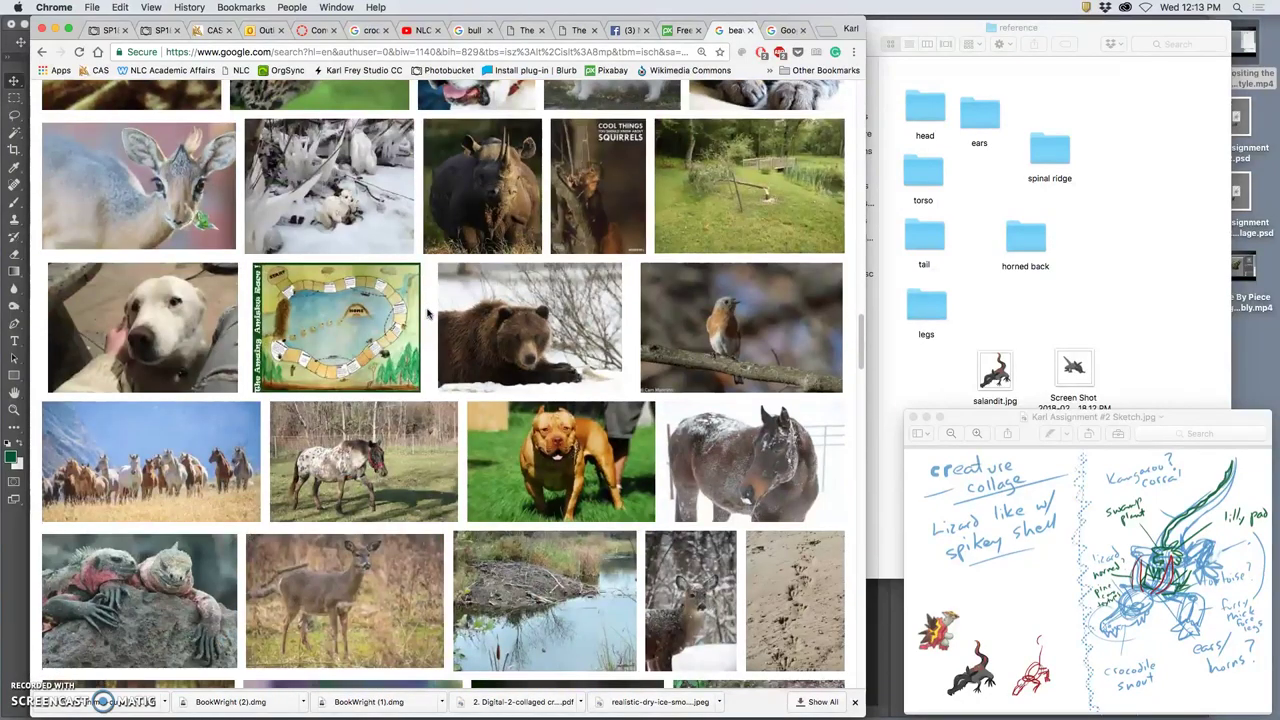
scroll(428, 314, "down", 1)
scroll(427, 313, "down", 1)
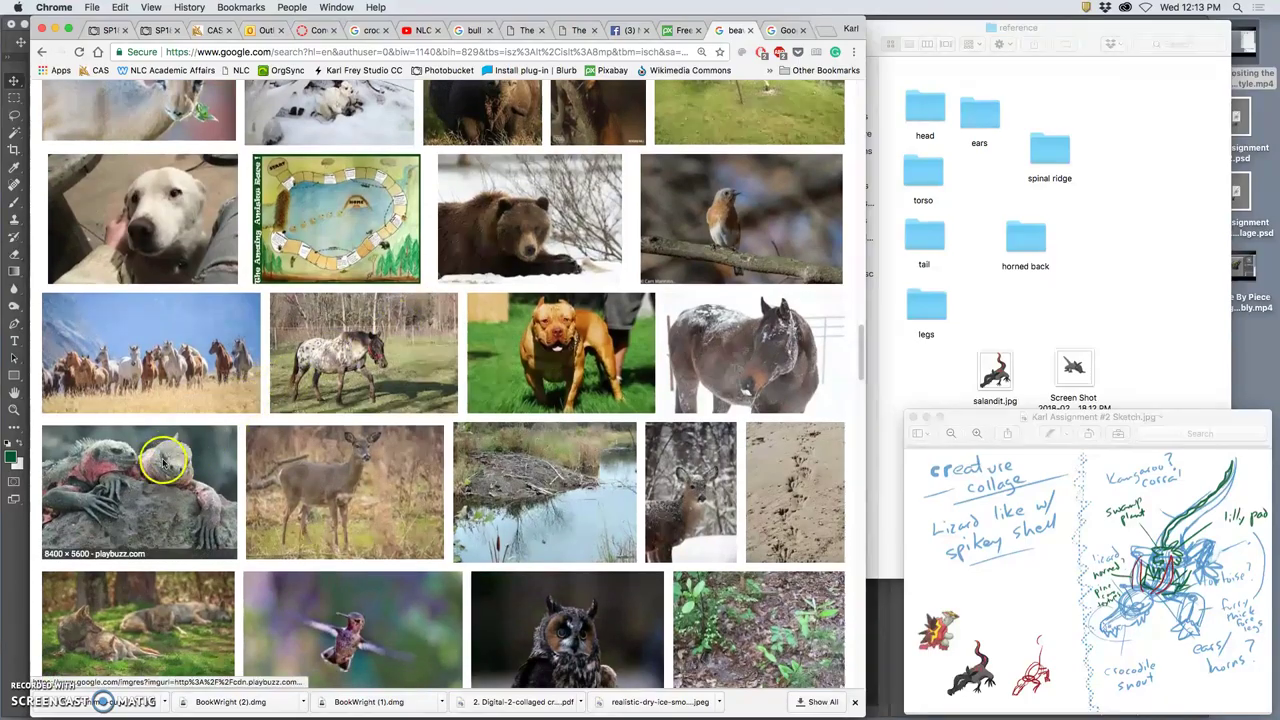
key("super+bracketleft")
scroll(445, 375, "up", 10)
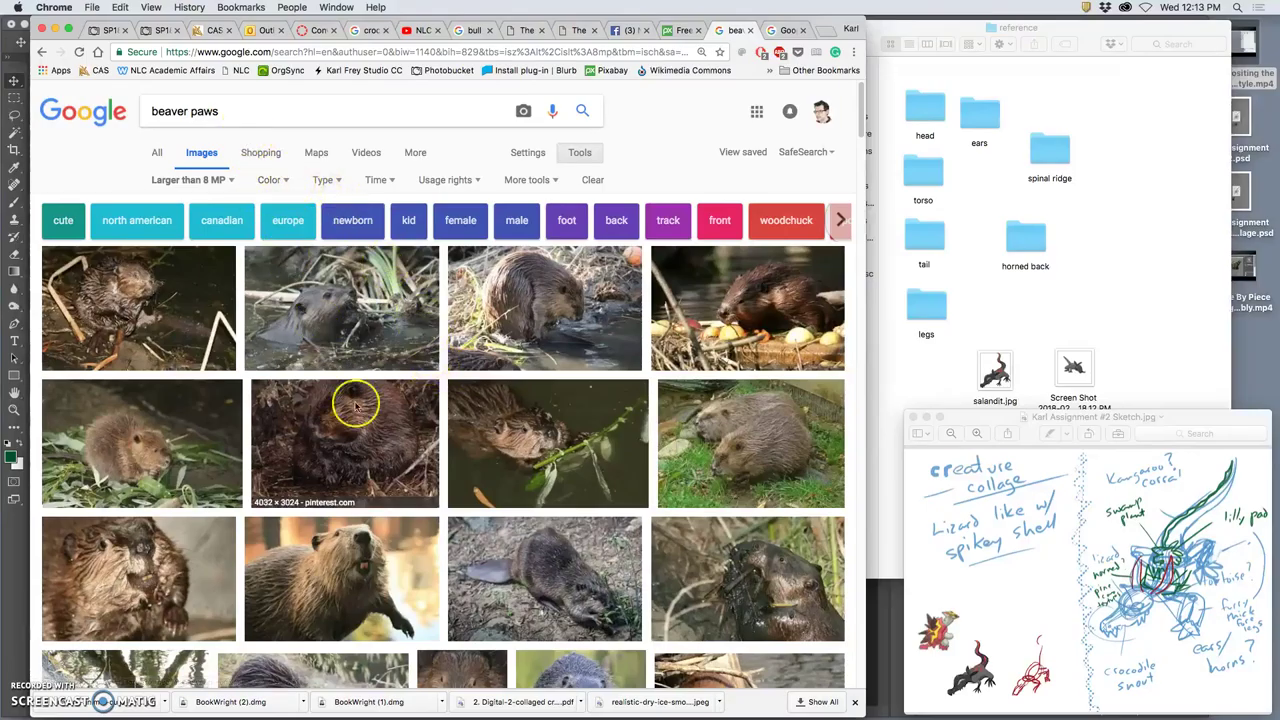
scroll(354, 400, "down", 10)
scroll(367, 432, "down", 10)
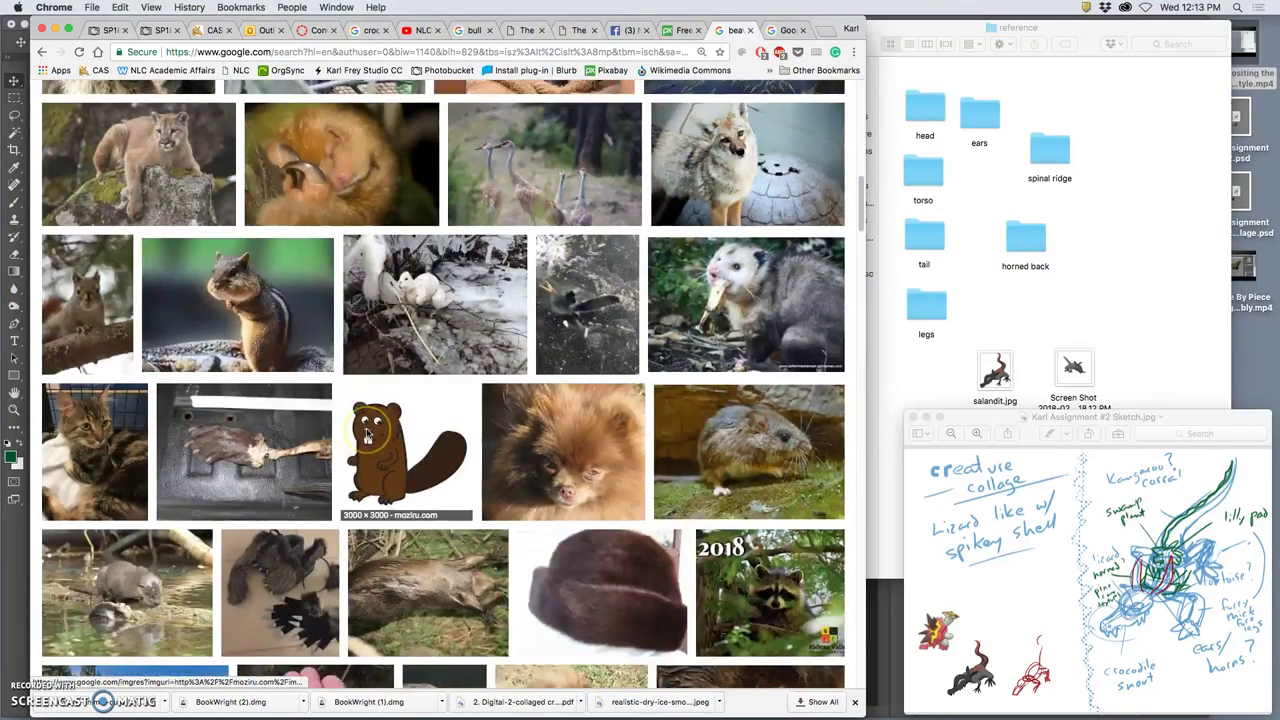
scroll(440, 400, "up", 20)
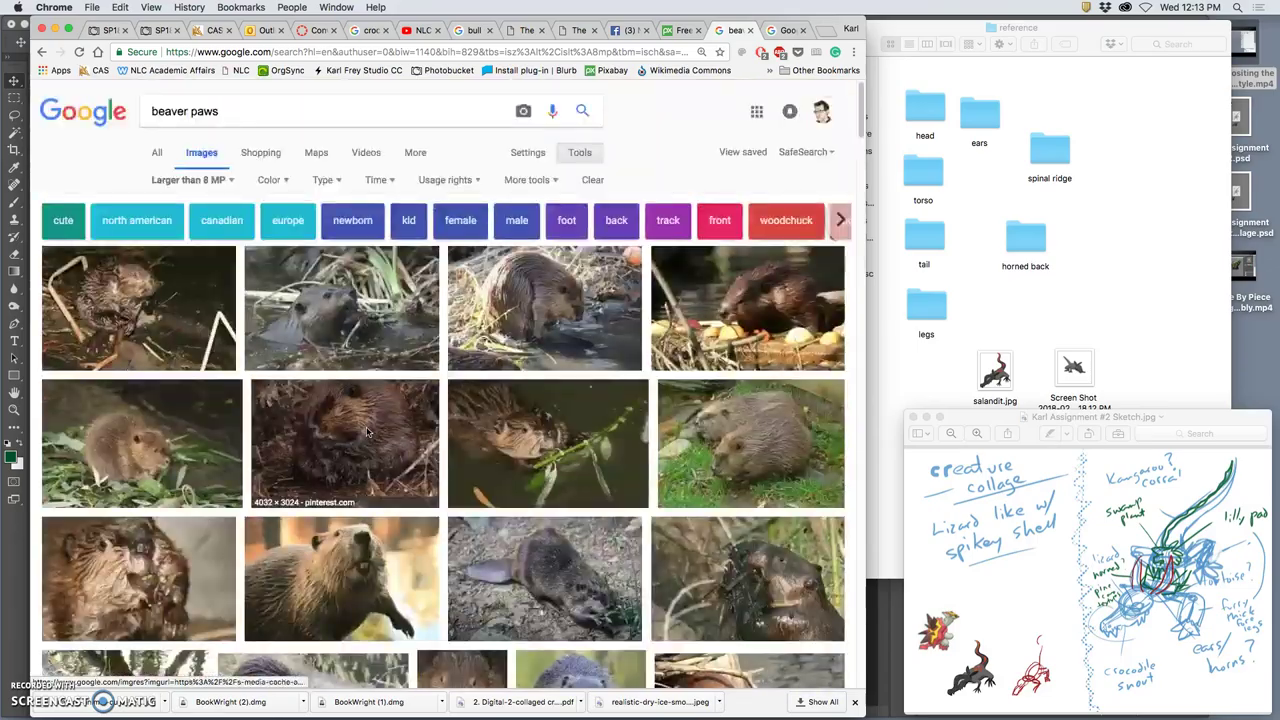
left_click(217, 111)
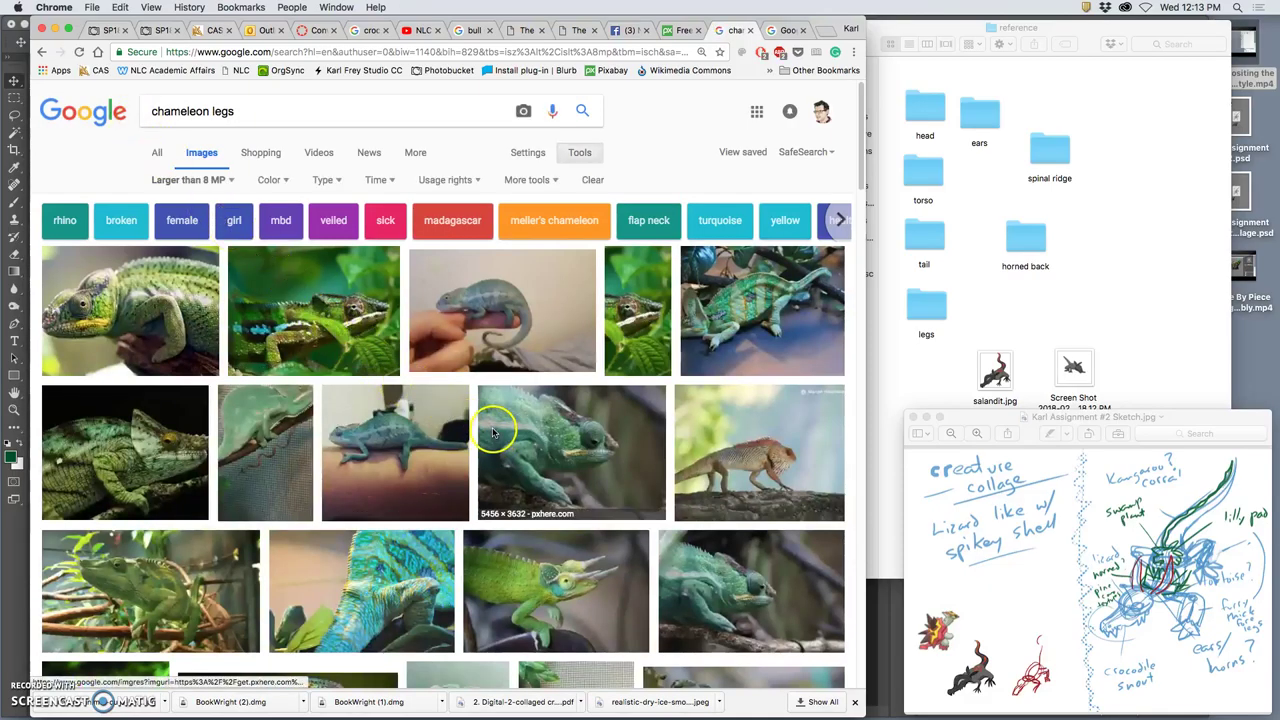
- Scroll through the large 'chameleon legs' photo results showing legs gripping branches
scroll(492, 432, "down", 3)
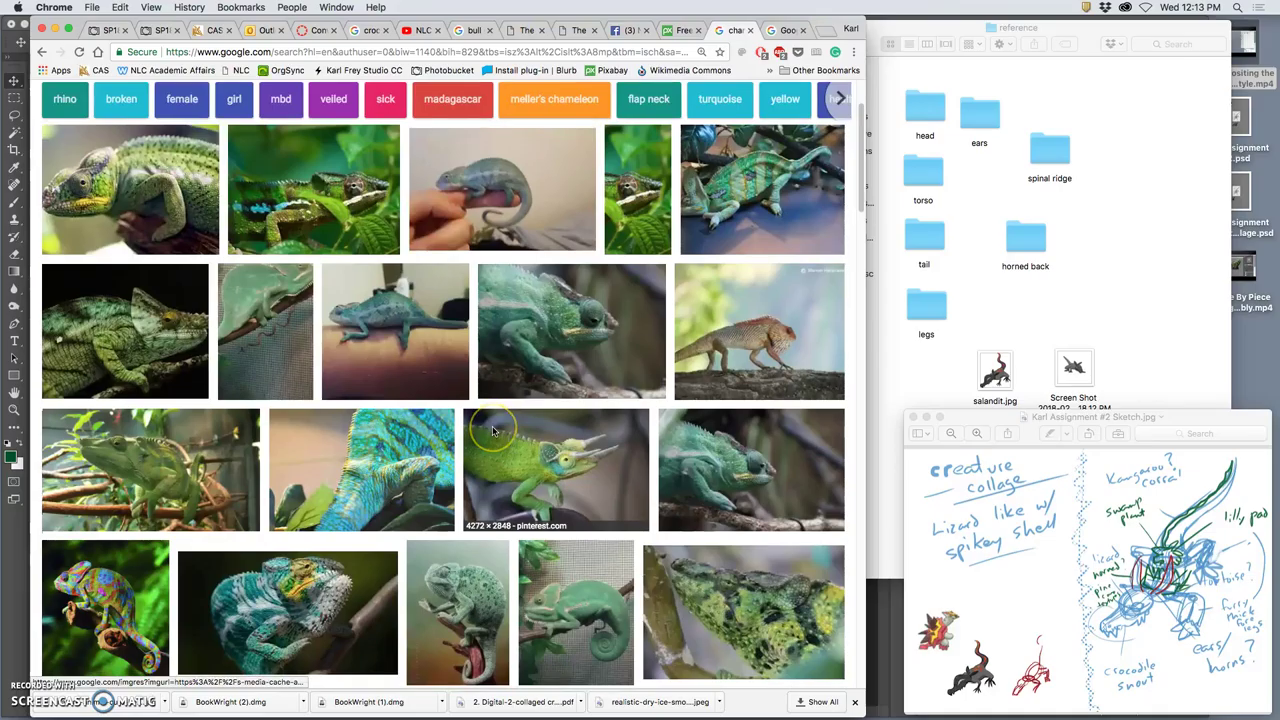
scroll(492, 432, "down", 5)
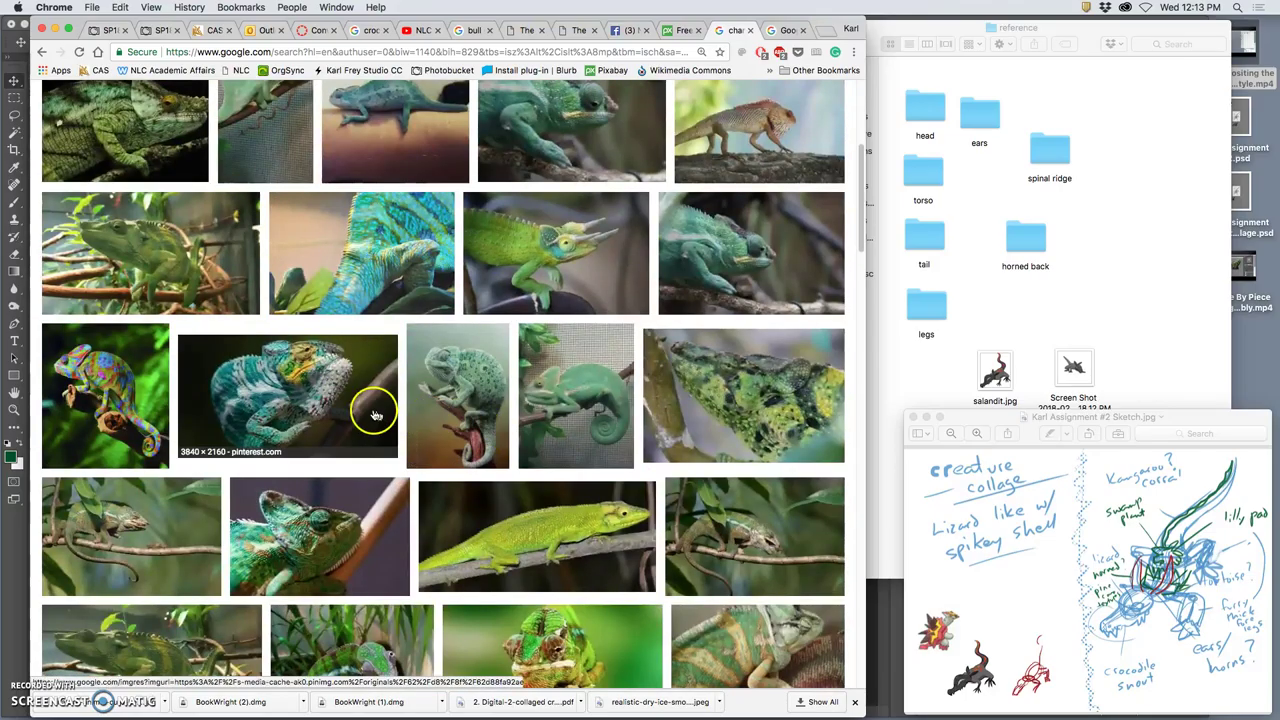
scroll(386, 406, "down", 5)
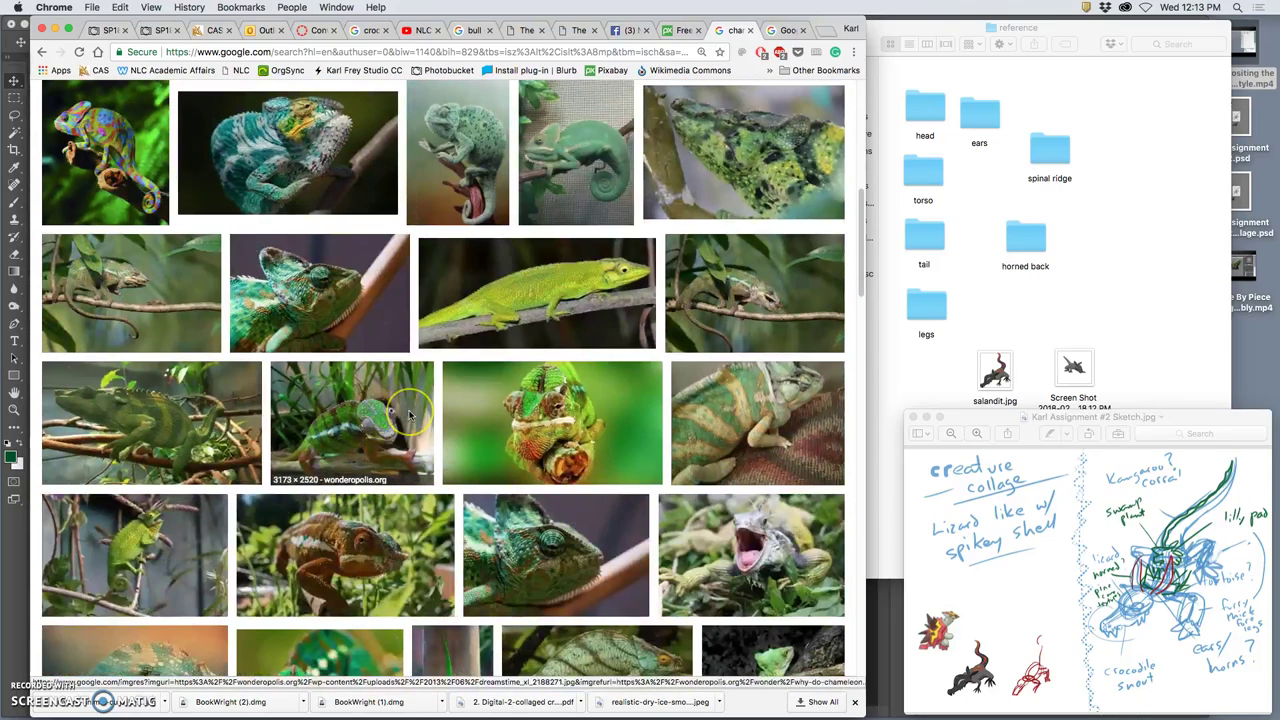
scroll(409, 415, "down", 3)
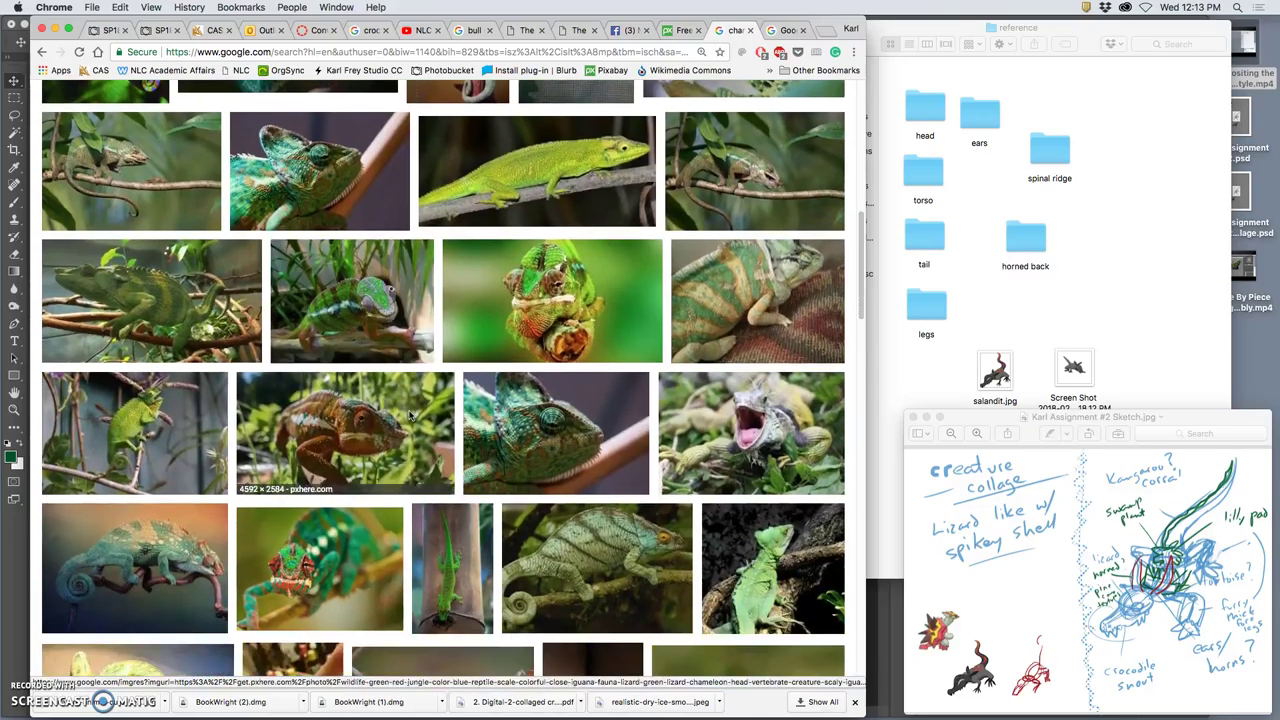
scroll(409, 415, "down", 5)
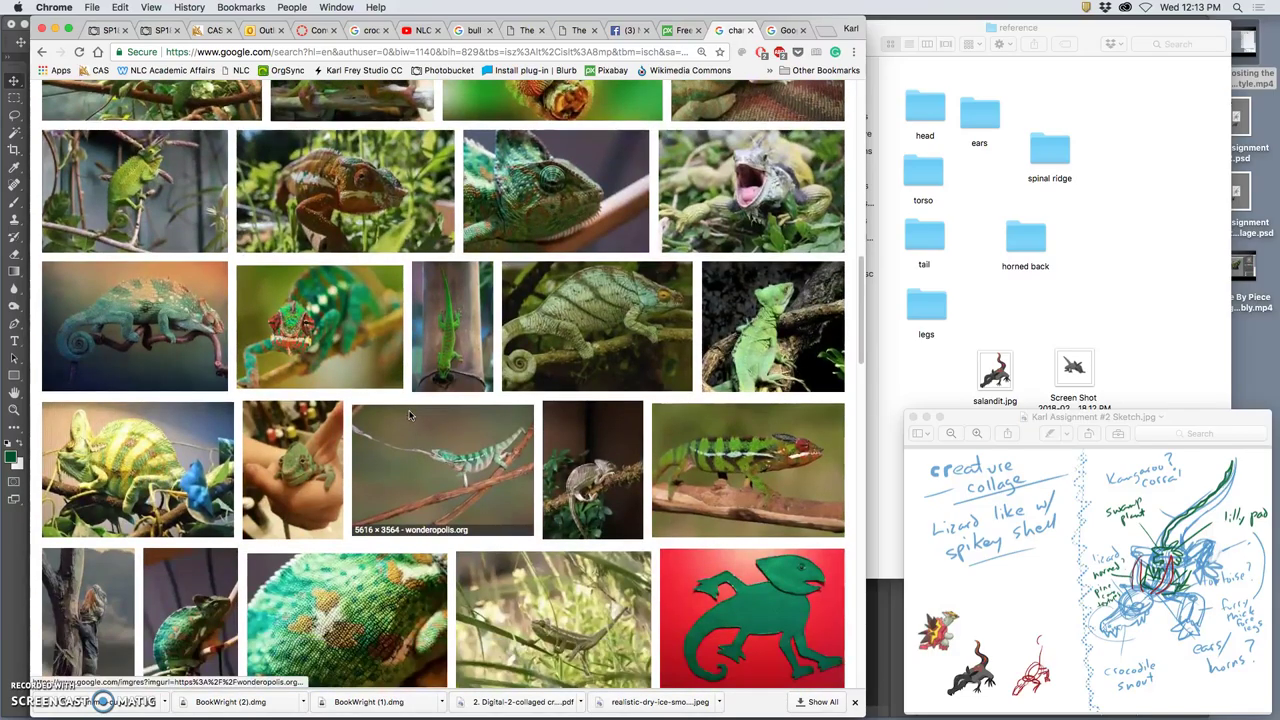
scroll(409, 415, "down", 7)
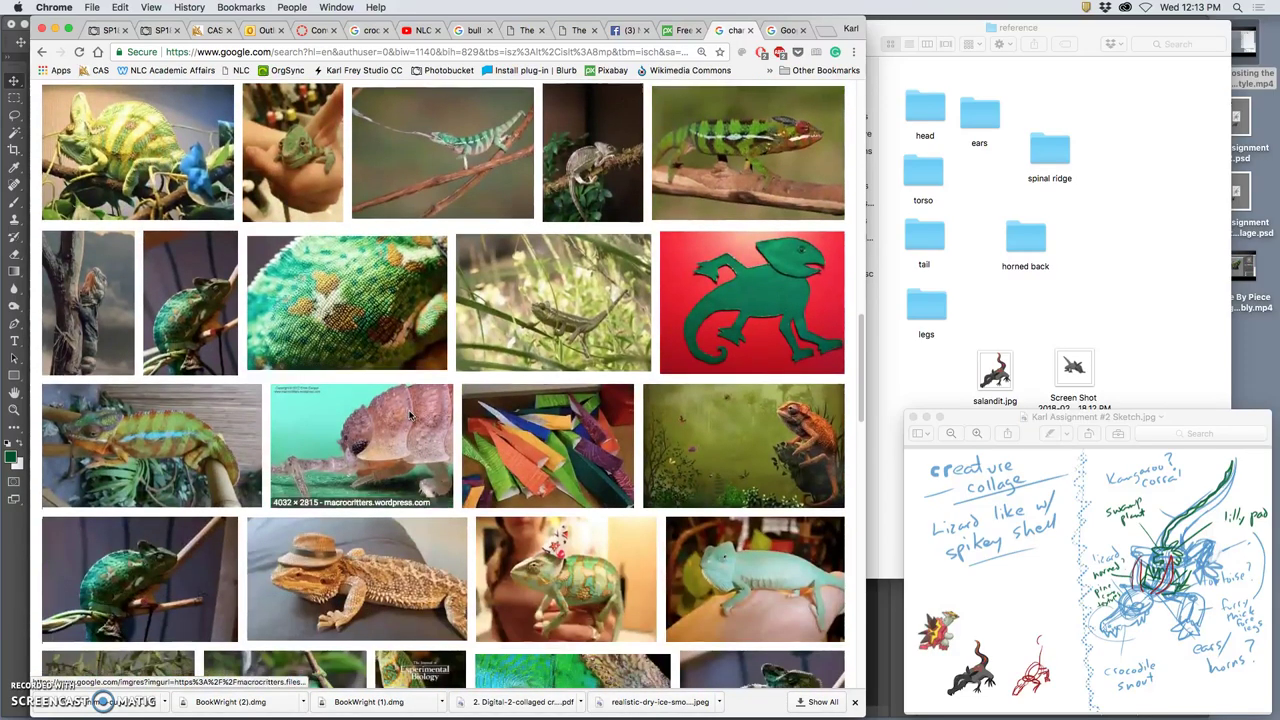
scroll(409, 415, "down", 8)
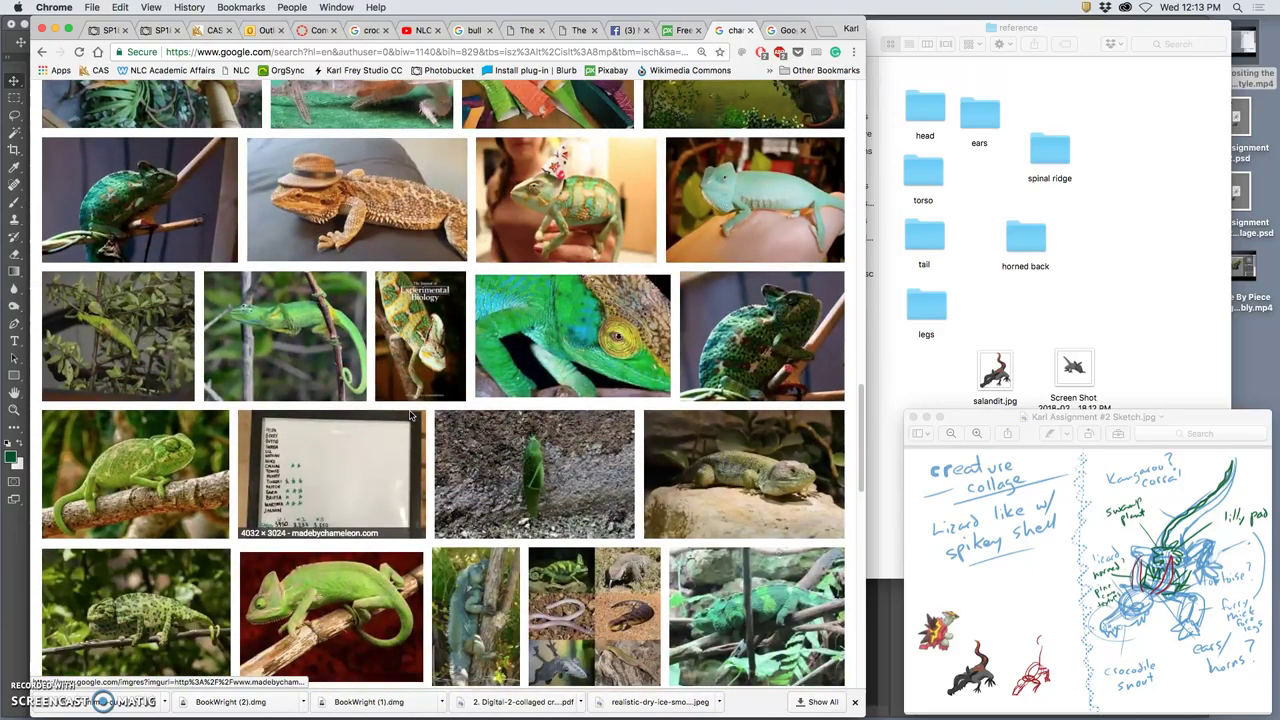
- Open the kangaroo paw photo at full size alongside the legs reference folder
left_click(789, 31)
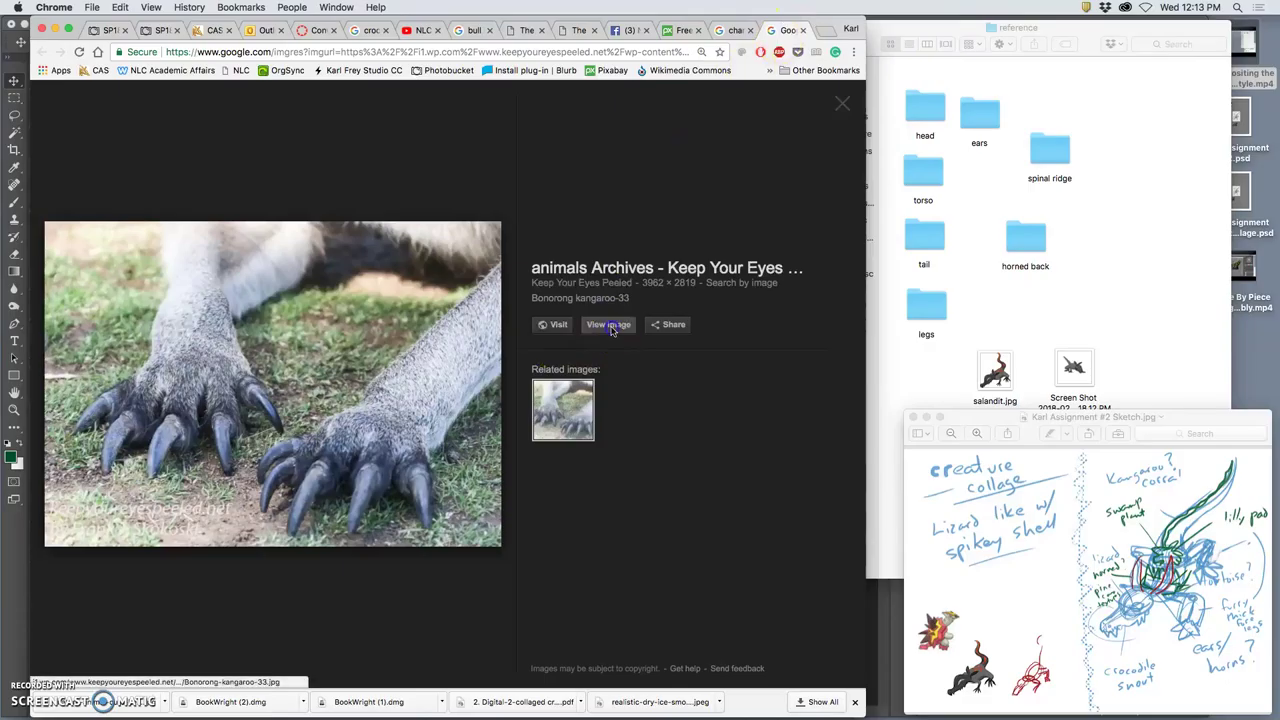
left_click(609, 327)
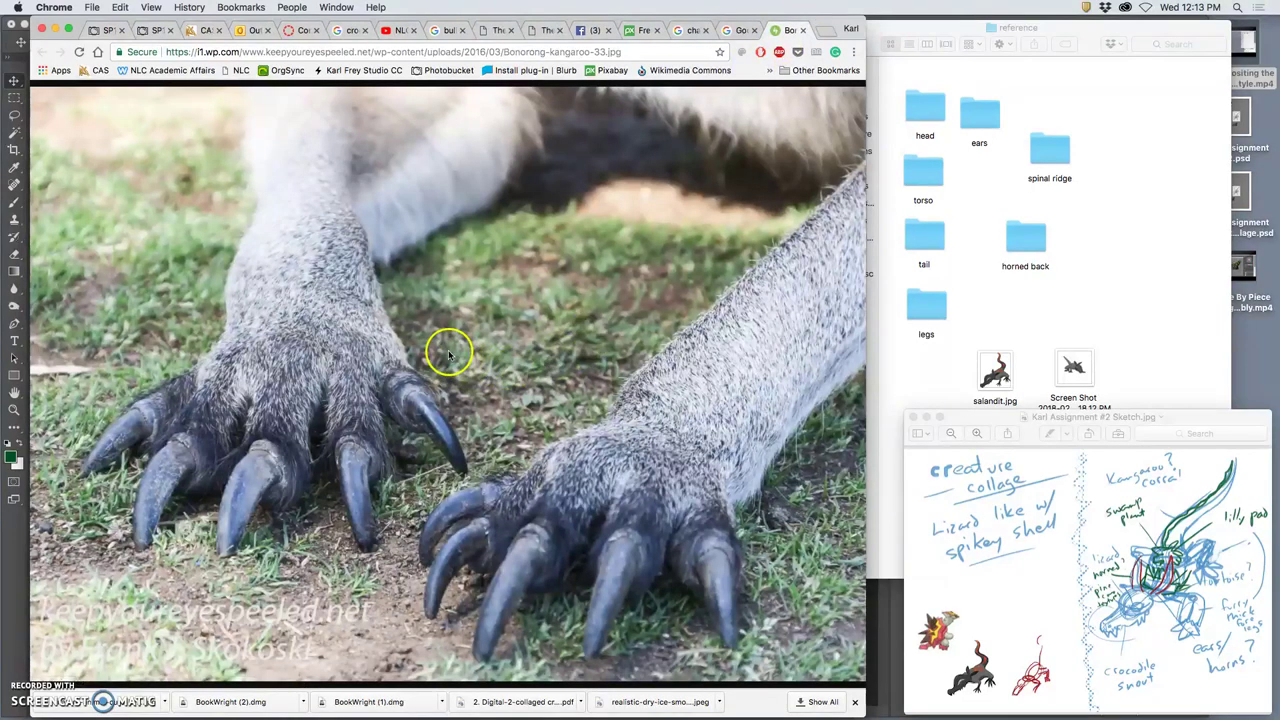
left_click(448, 353)
scroll(418, 396, "left", 5)
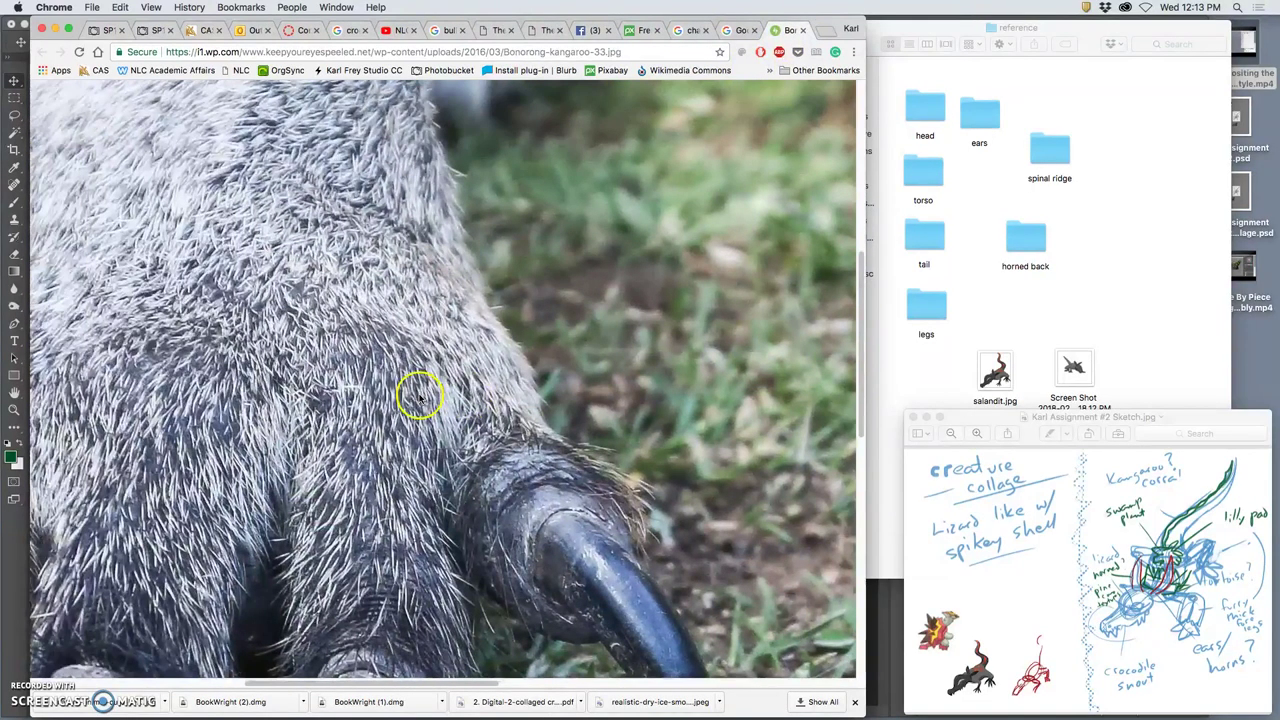
key("super+minus")
key("super+minus")
key("super+minus")
key("super+minus")
key("super+minus")
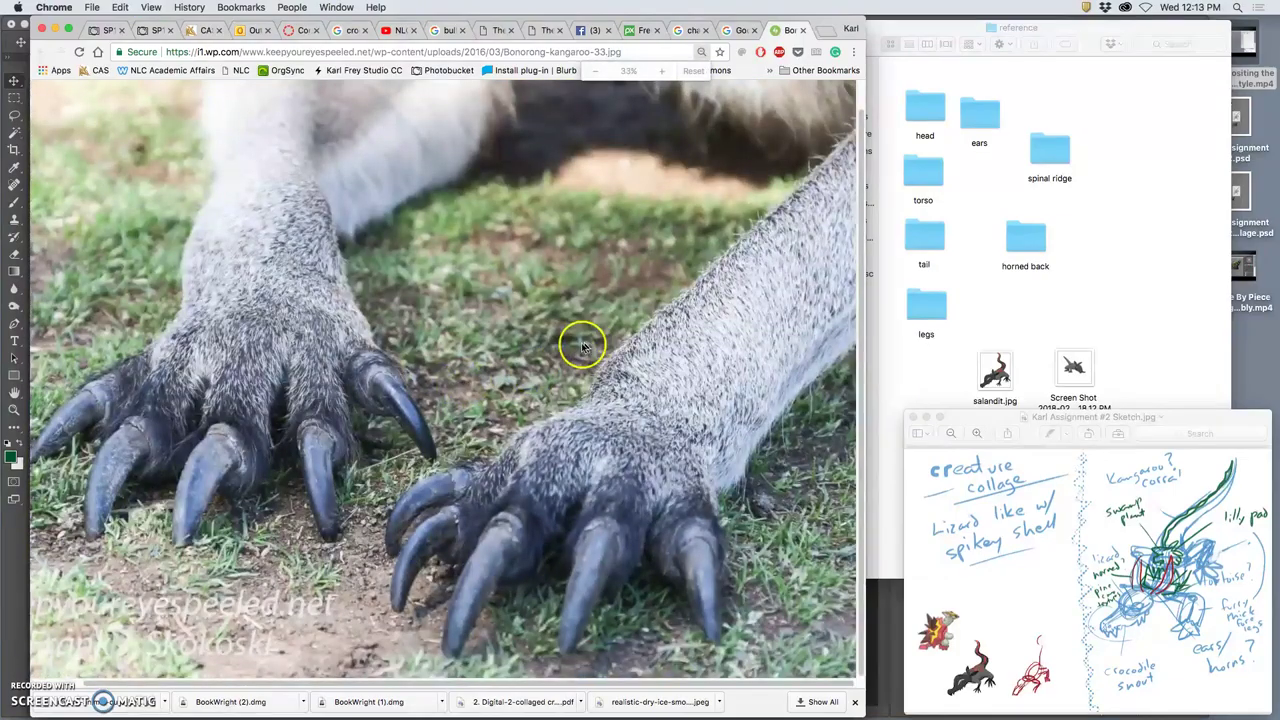
double_click(928, 309)
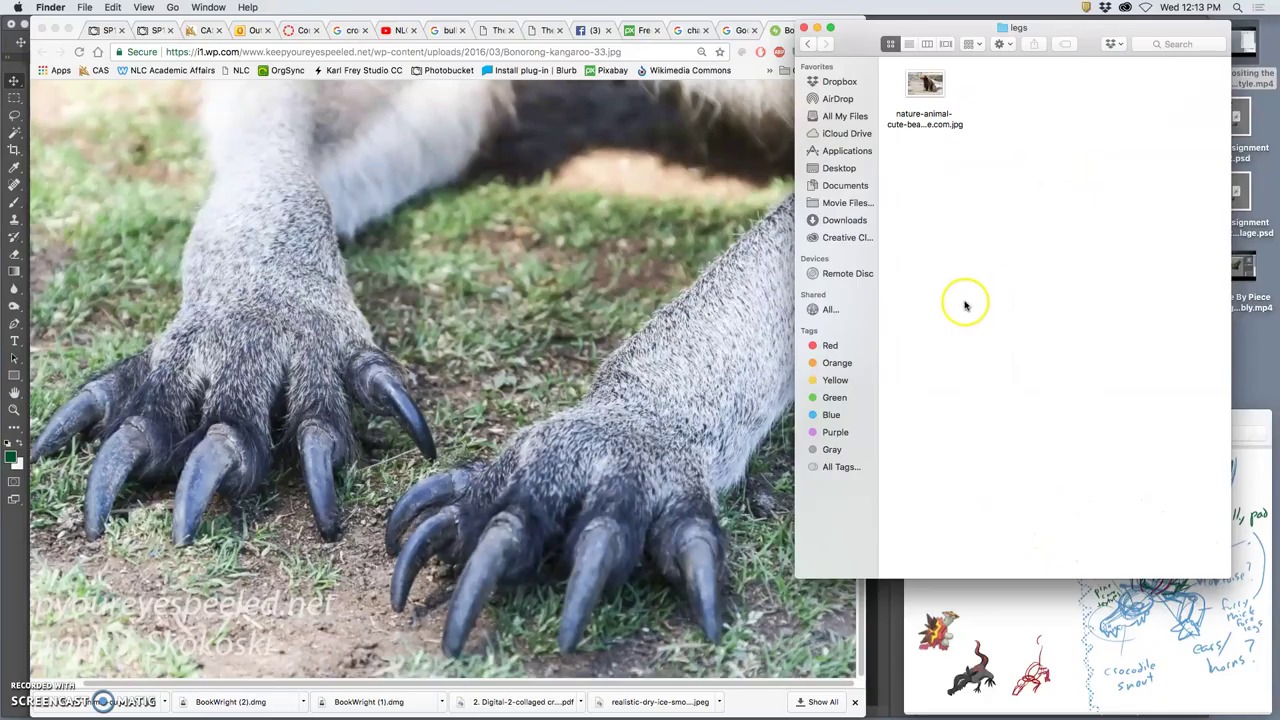
left_click(810, 48)
left_click(641, 472)
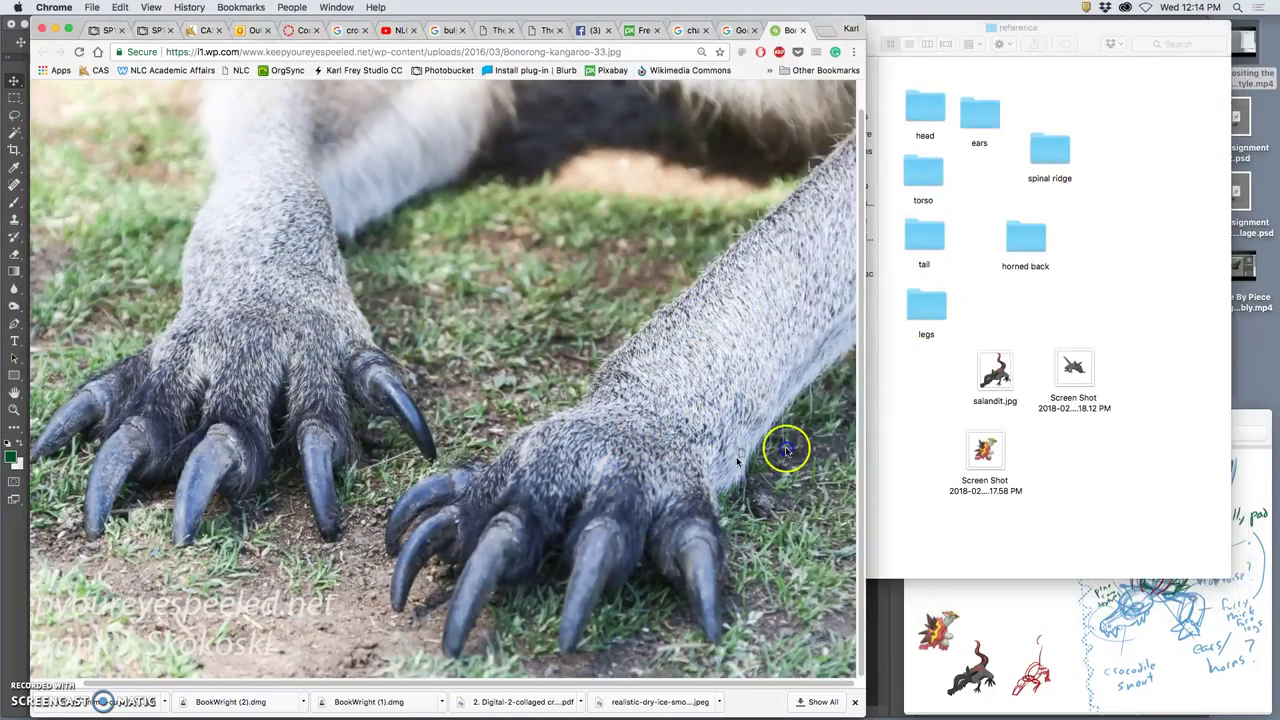
left_click(1035, 313)
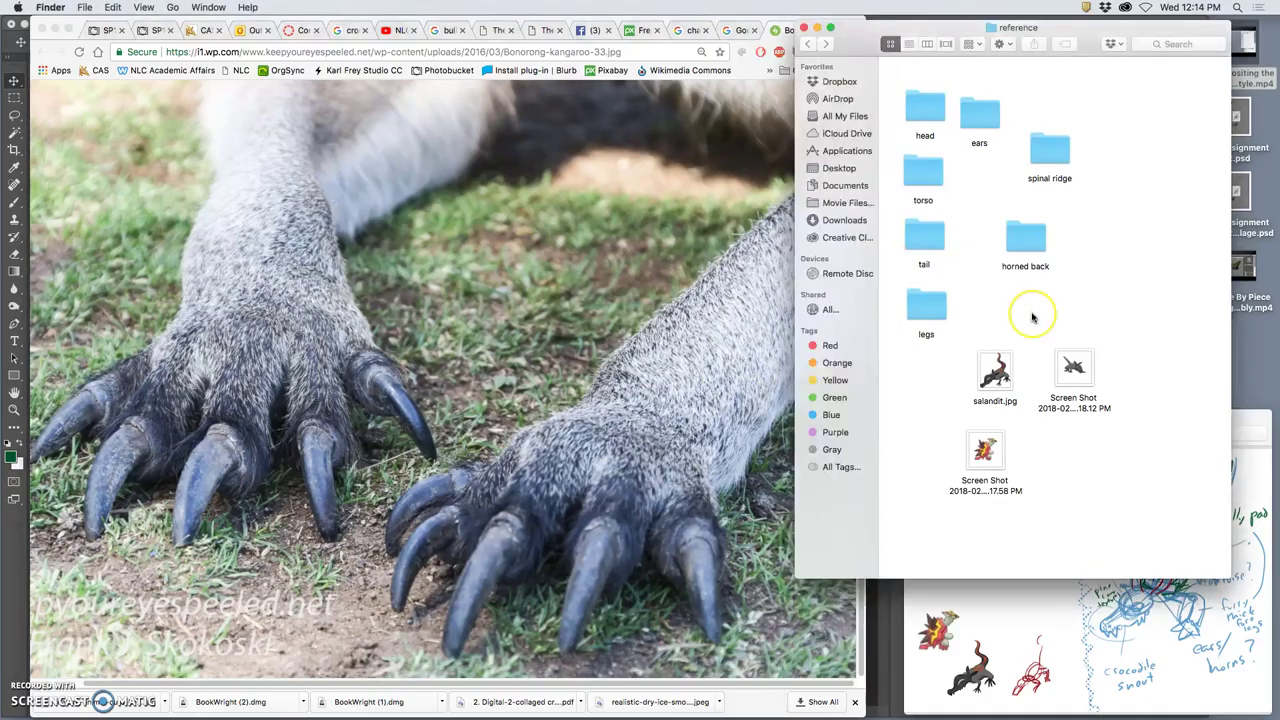
- Save Bonorong-kangaroo-33.jpg to the Desktop, move it into the legs folder, and close its tabs
right_click(603, 427)
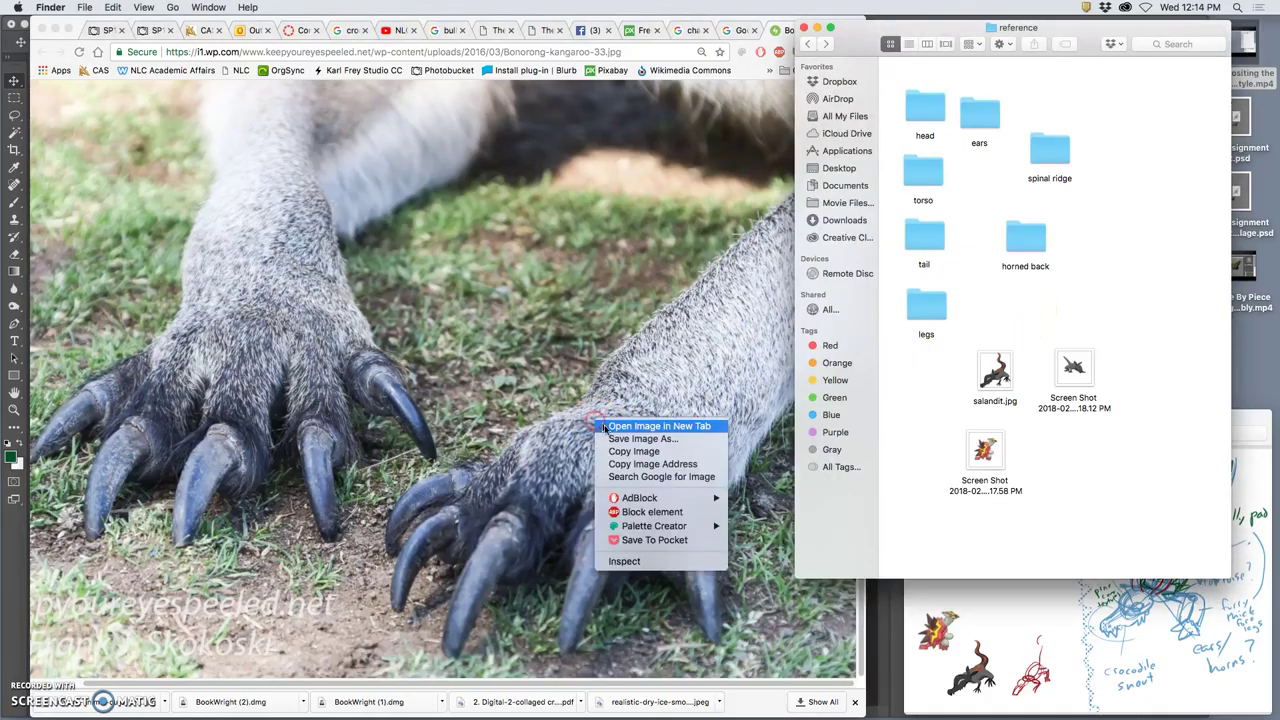
left_click(610, 440)
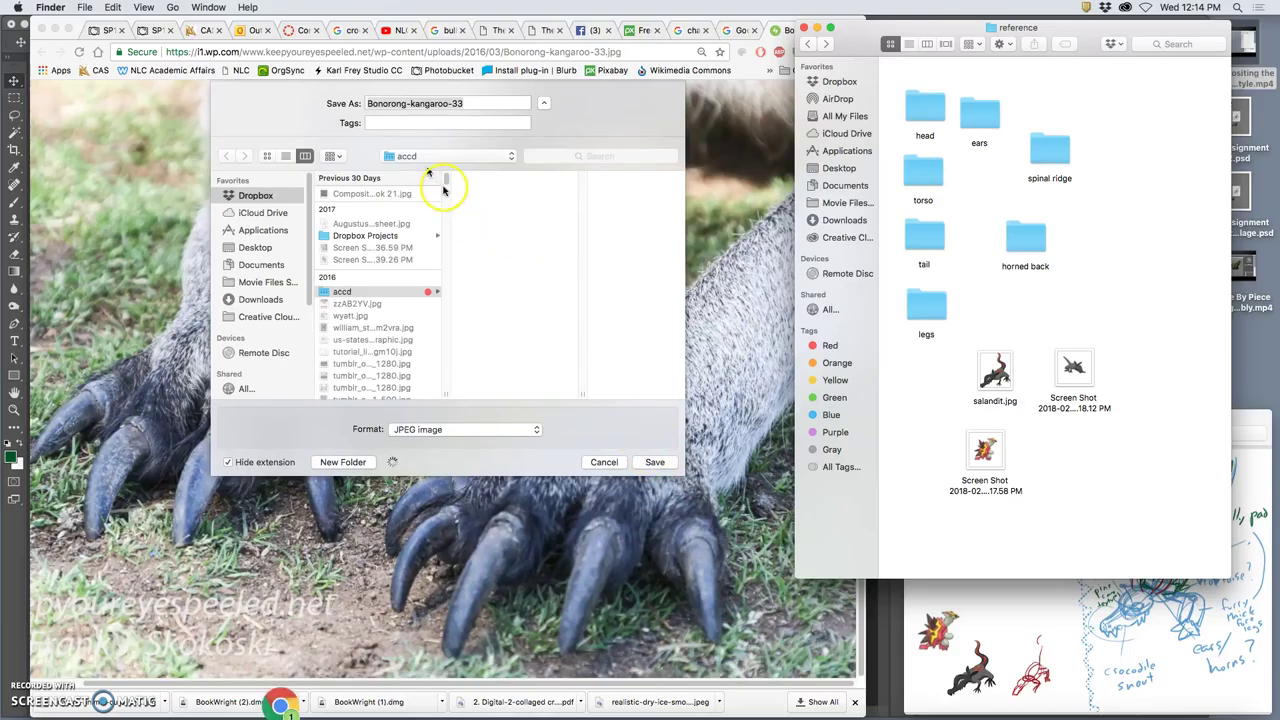
left_click(329, 91)
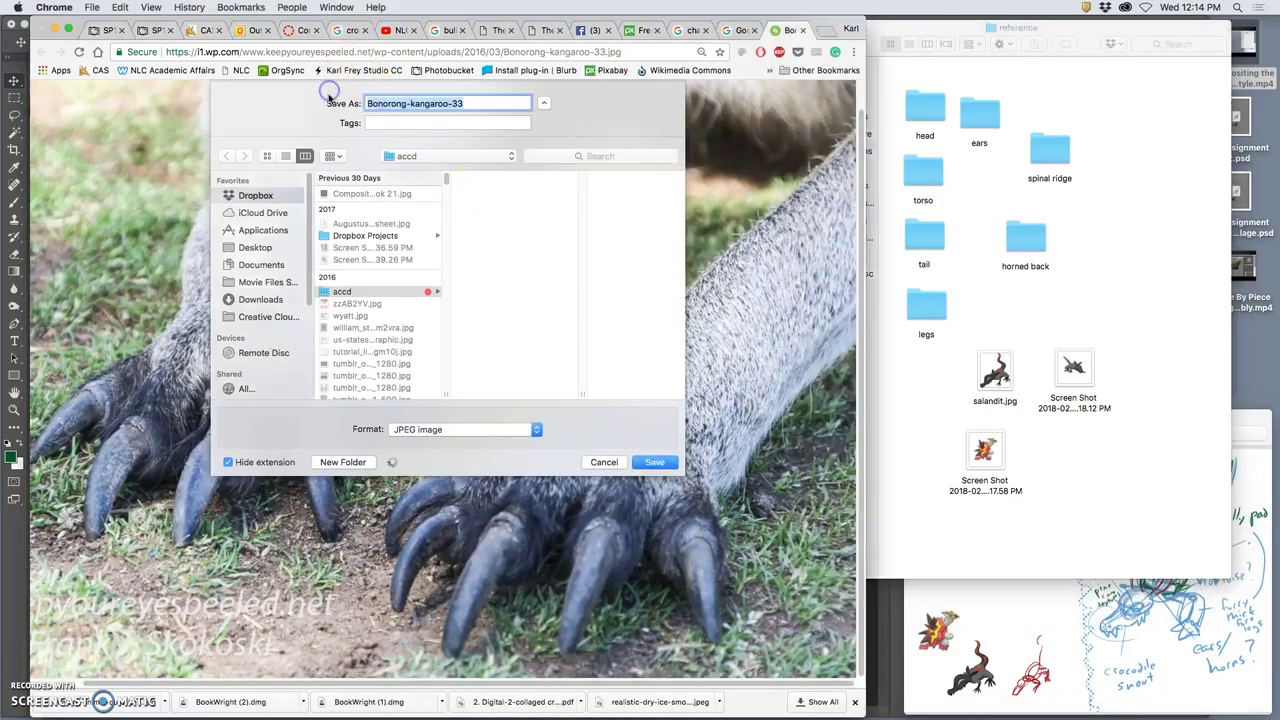
left_click(657, 462)
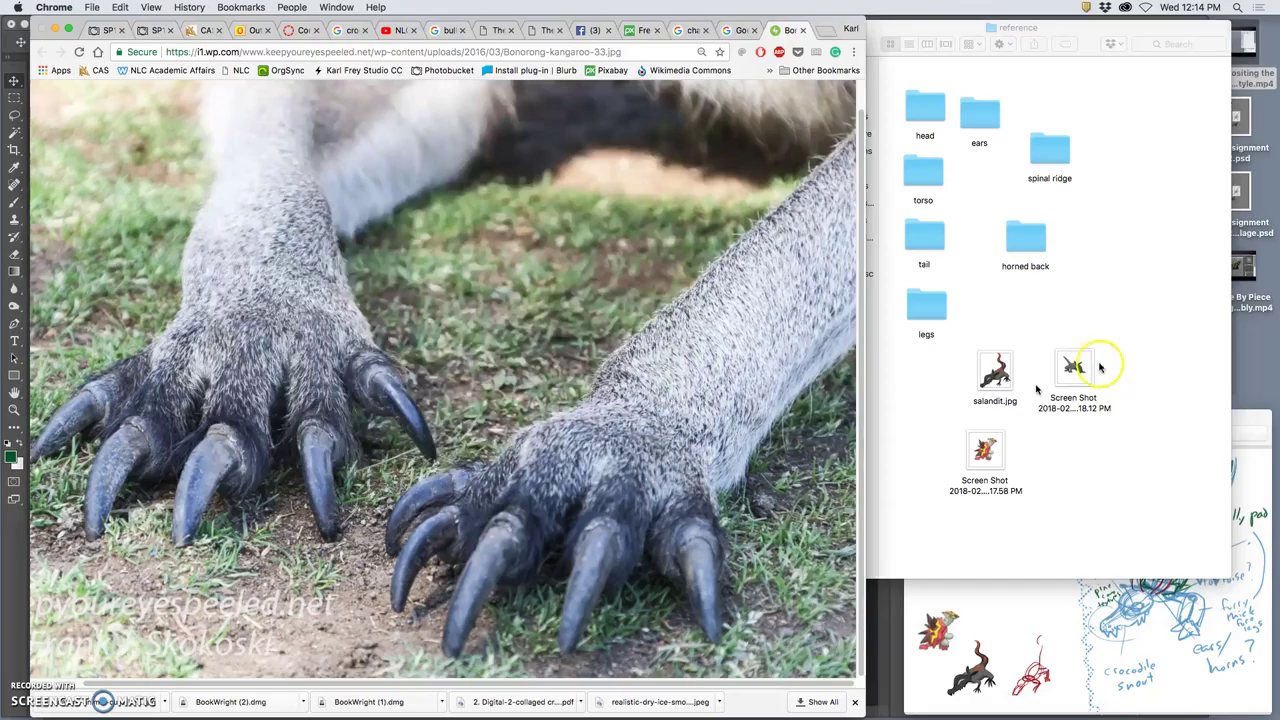
left_click_drag(1240, 330, 926, 306)
left_click(804, 31)
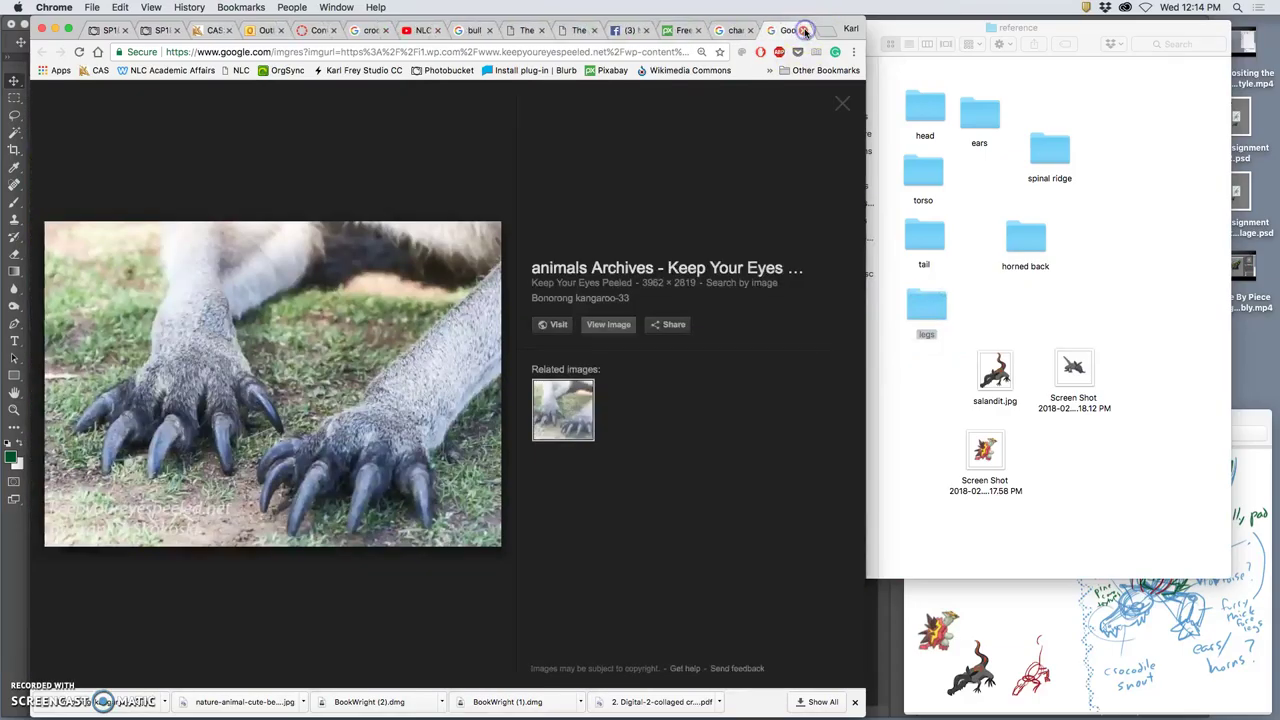
left_click(804, 31)
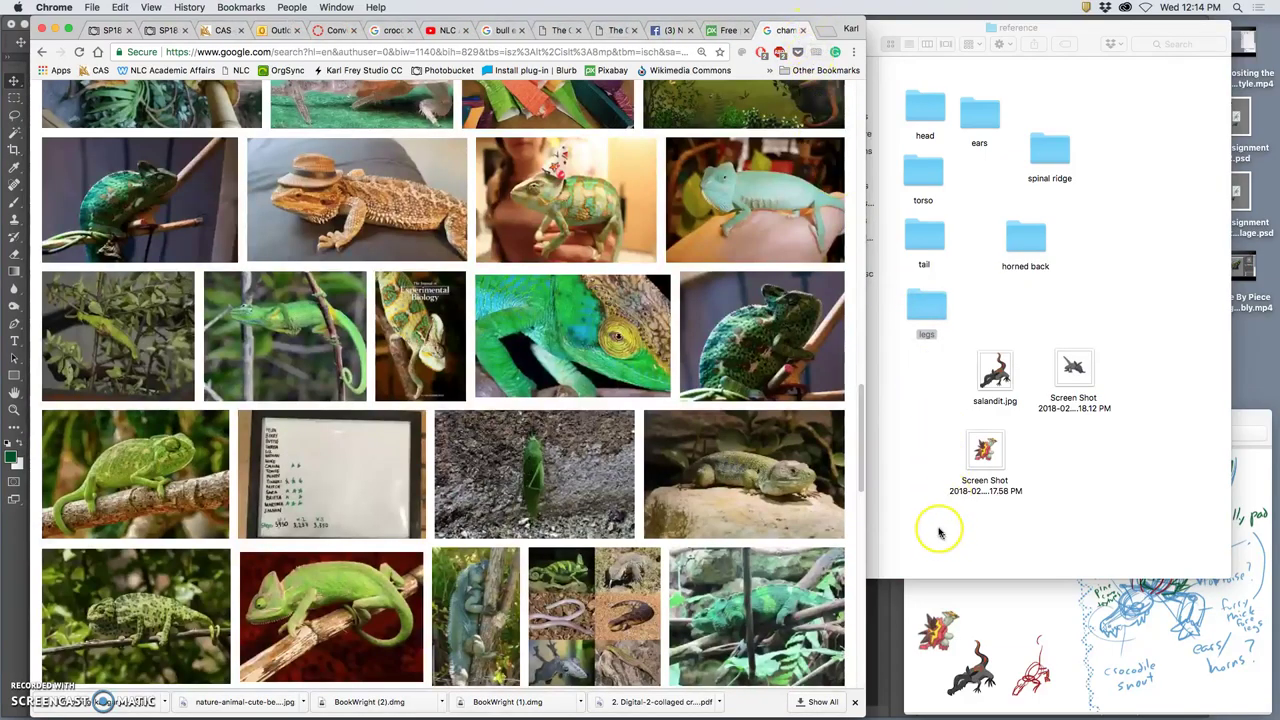
- Change the image search to 'chameleon tail' and browse the curled-tail results
scroll(647, 293, "up", 15)
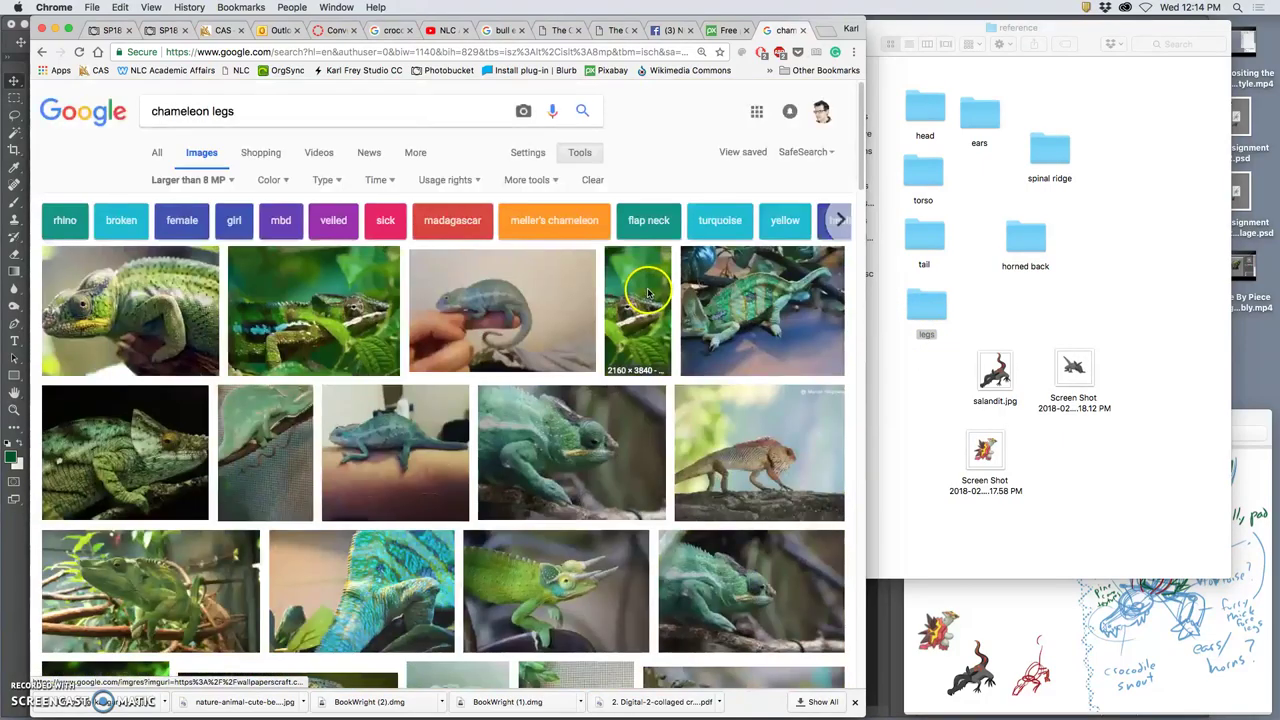
scroll(648, 293, "down", 2)
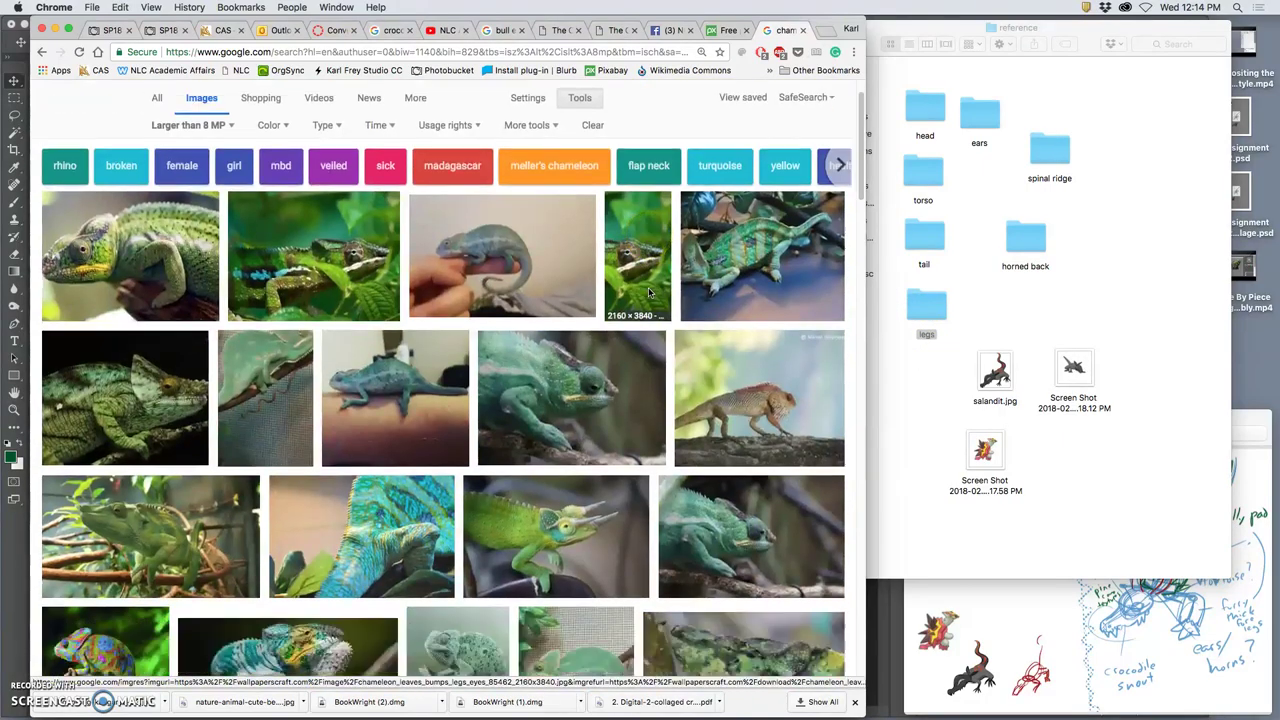
scroll(648, 293, "up", 2)
left_click(236, 112)
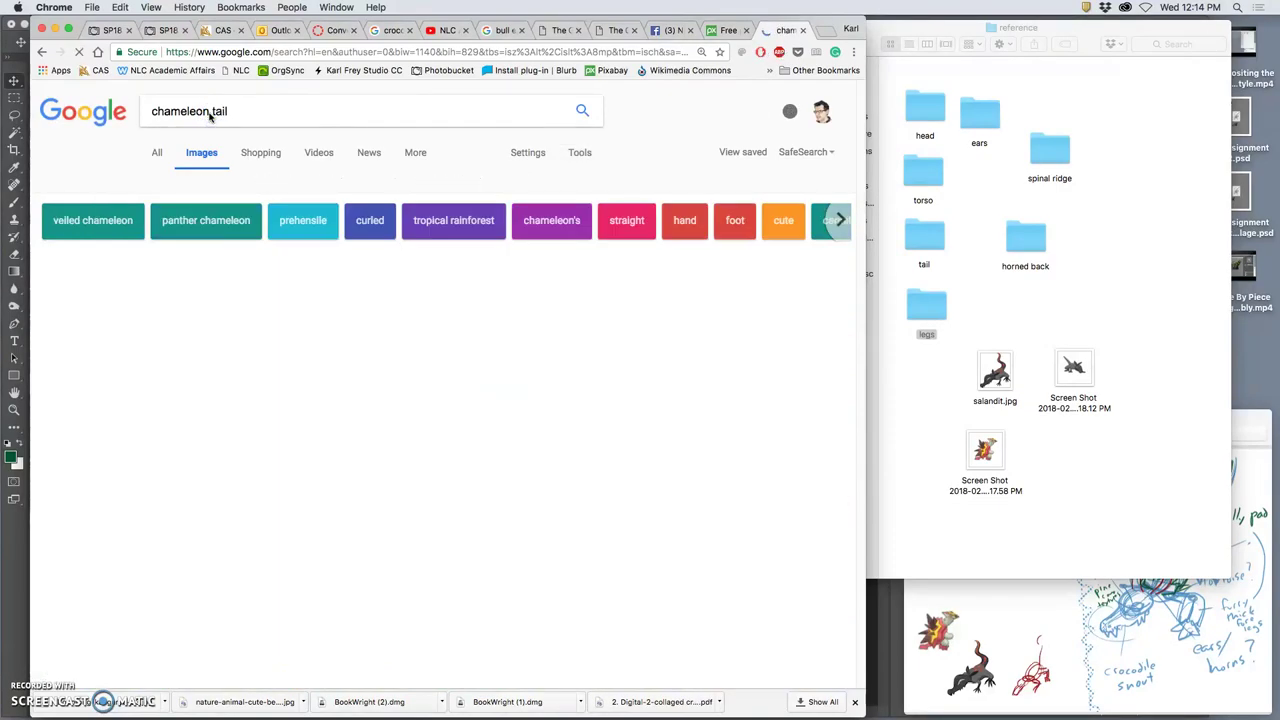
scroll(403, 313, "down", 5)
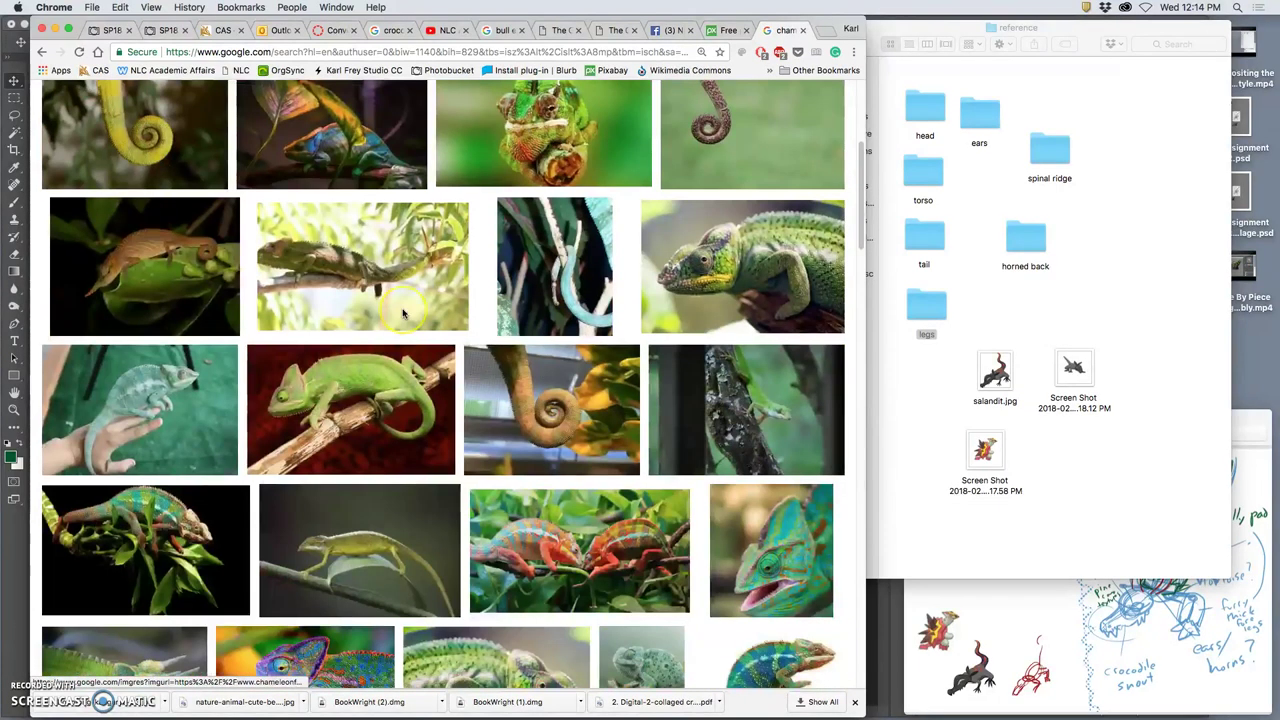
scroll(403, 313, "down", 4)
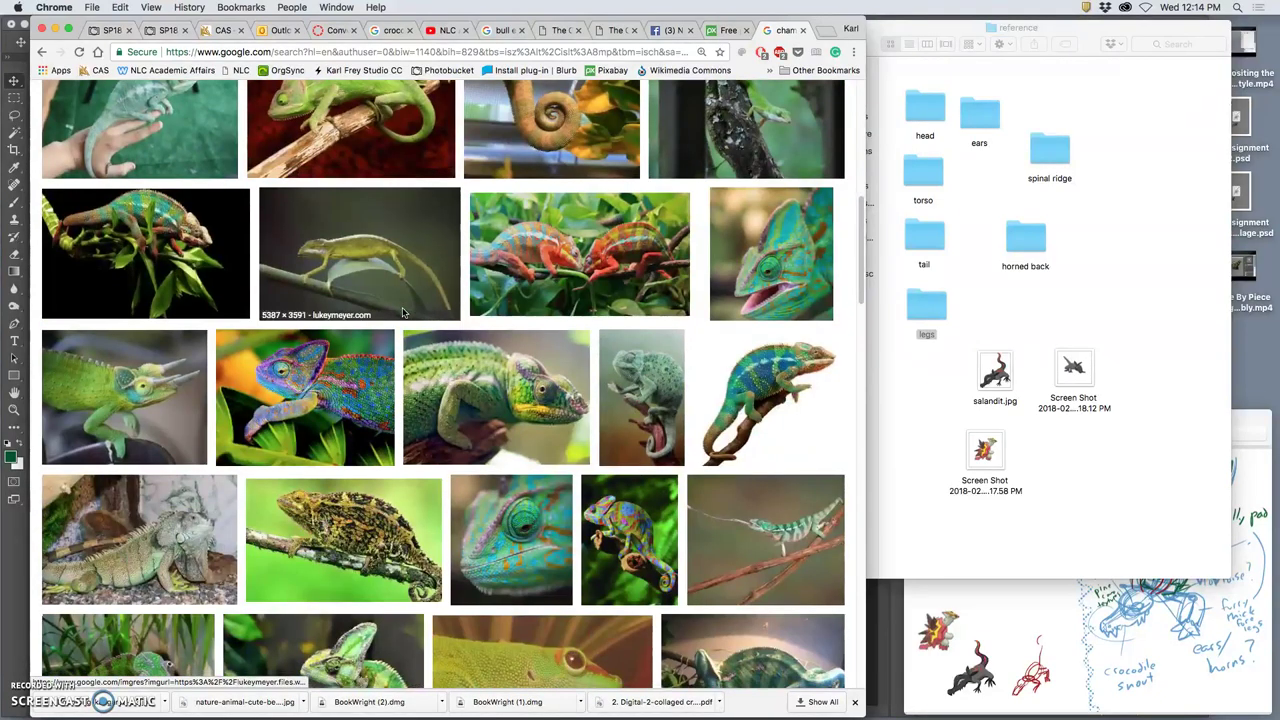
scroll(403, 313, "down", 5)
scroll(403, 313, "down", 10)
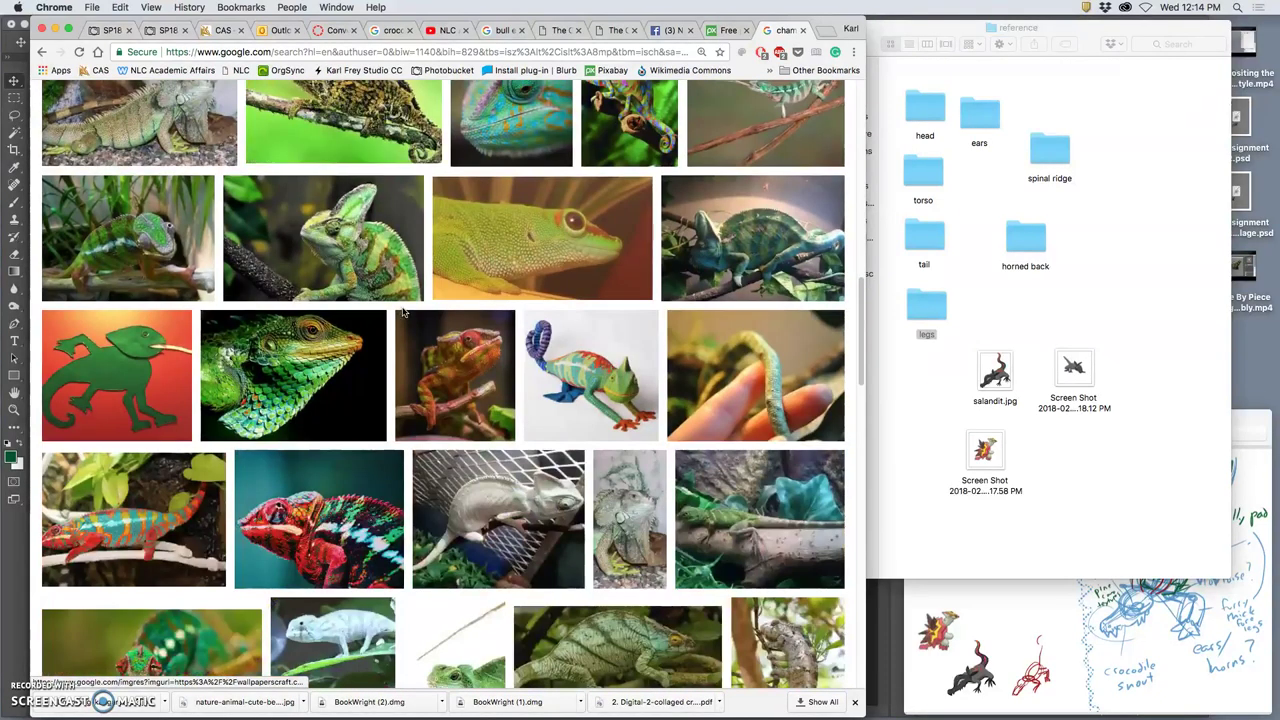
scroll(403, 313, "down", 10)
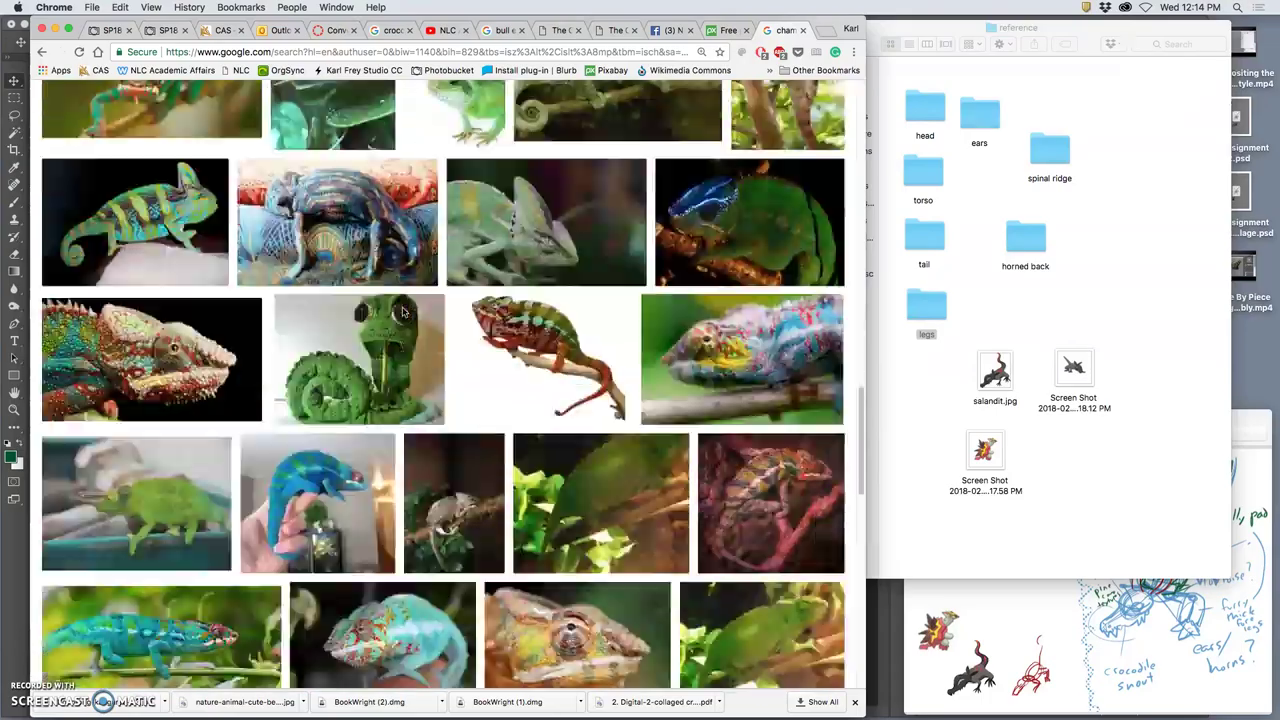
scroll(403, 313, "down", 15)
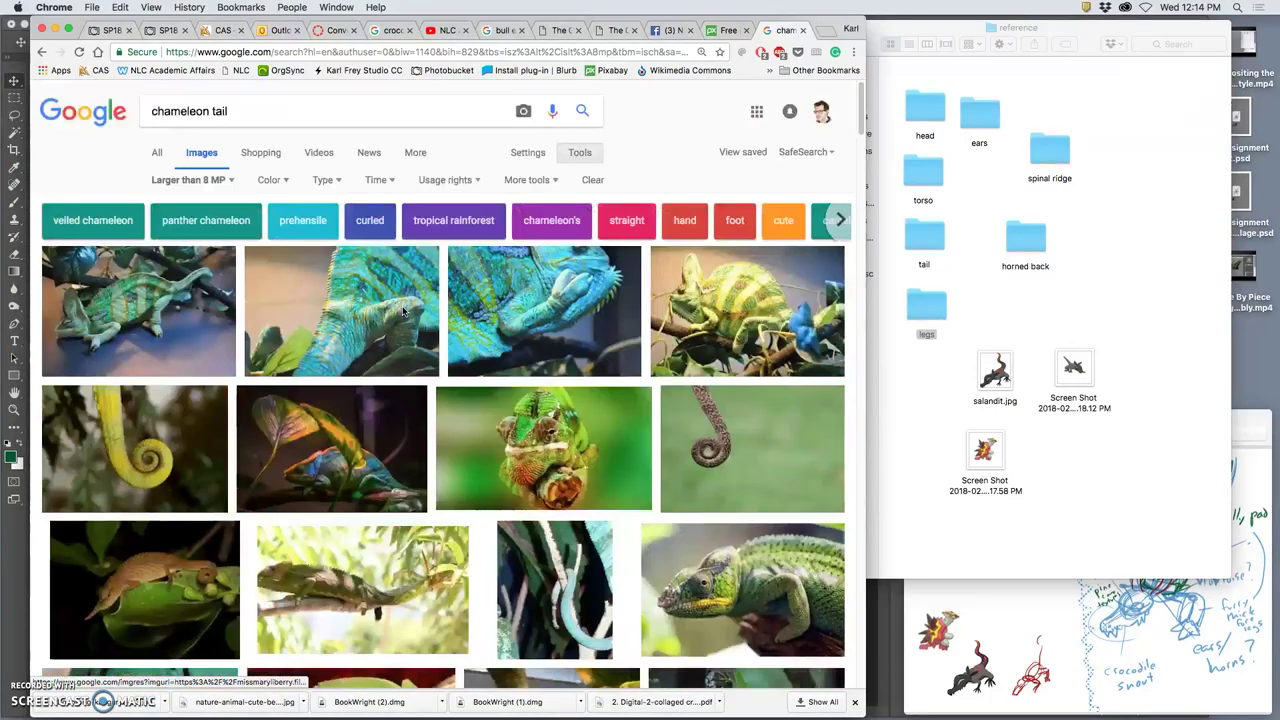
left_click(323, 106)
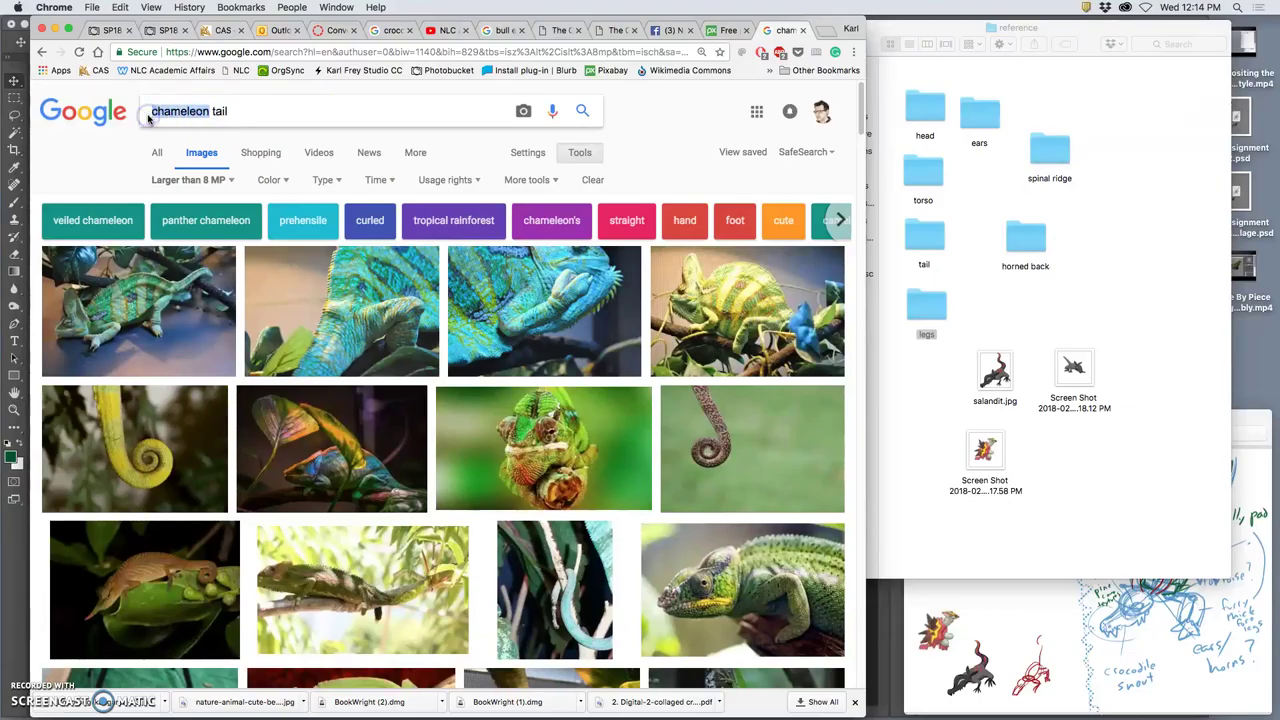
- Search for 'crocodile tail' images and open the crocodile-pile result in a new tab
type("crocodil")
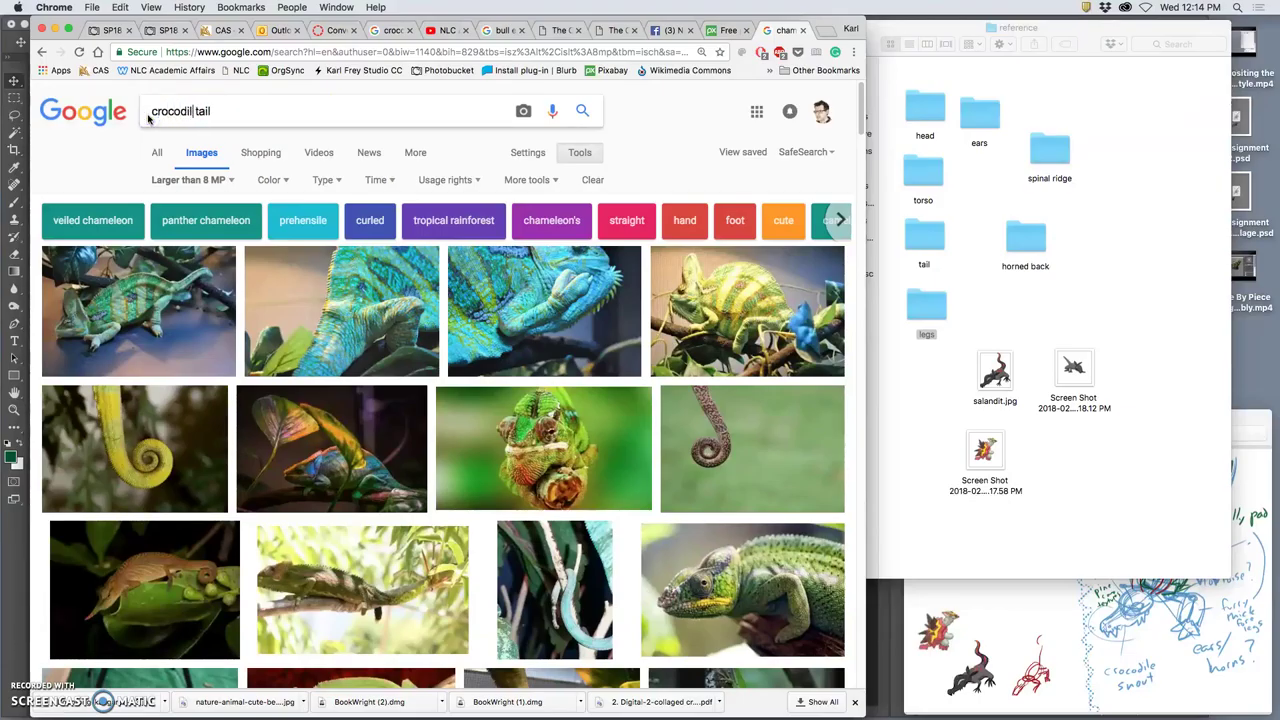
type("e")
key("Return")
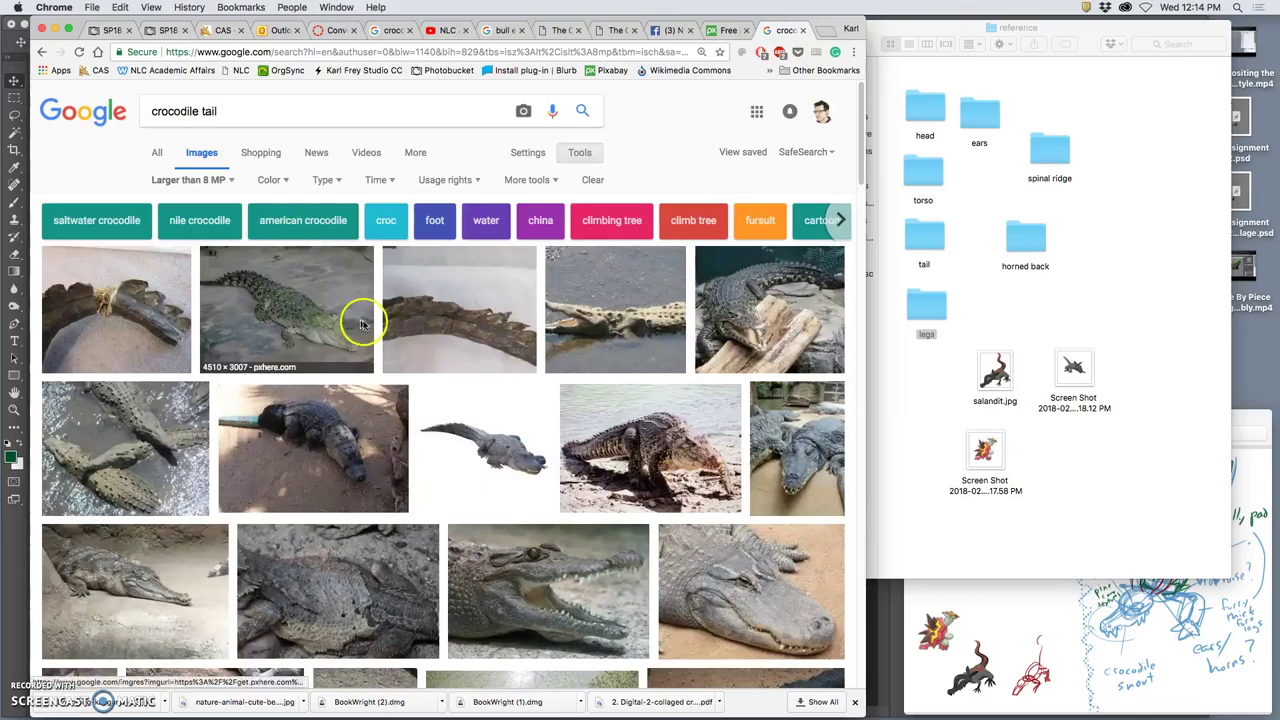
scroll(369, 322, "down", 4)
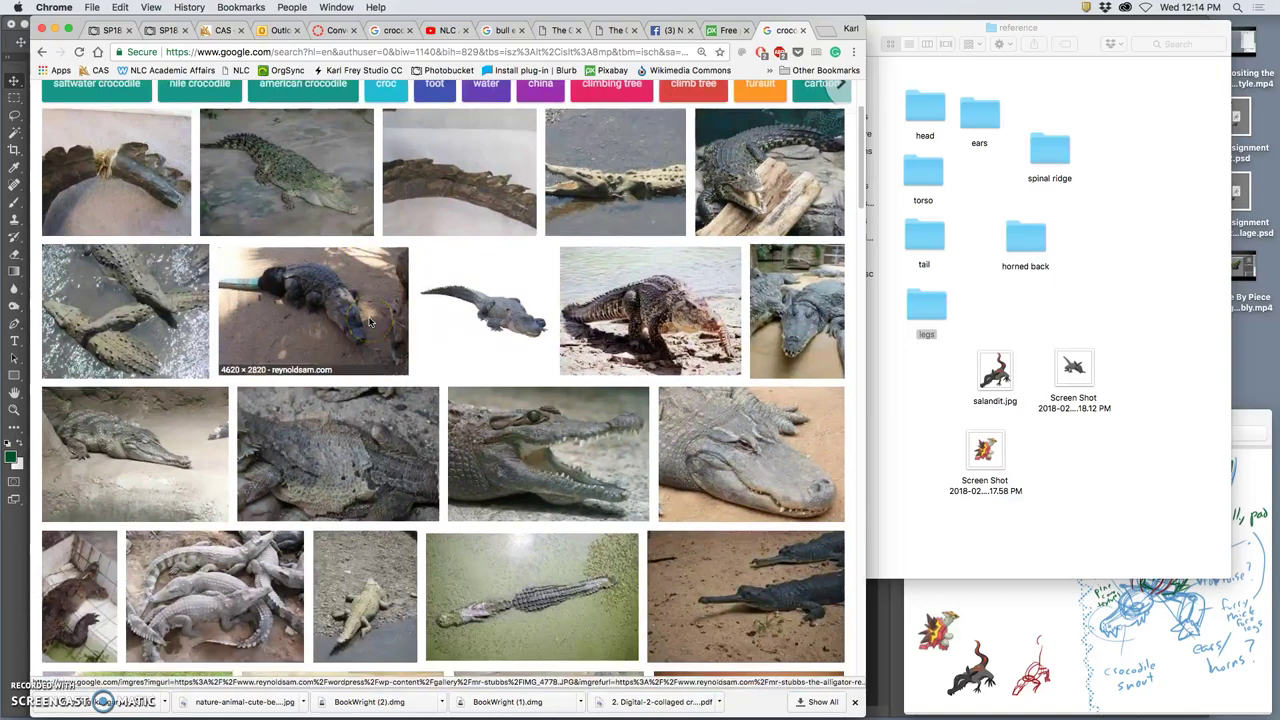
scroll(369, 322, "down", 2)
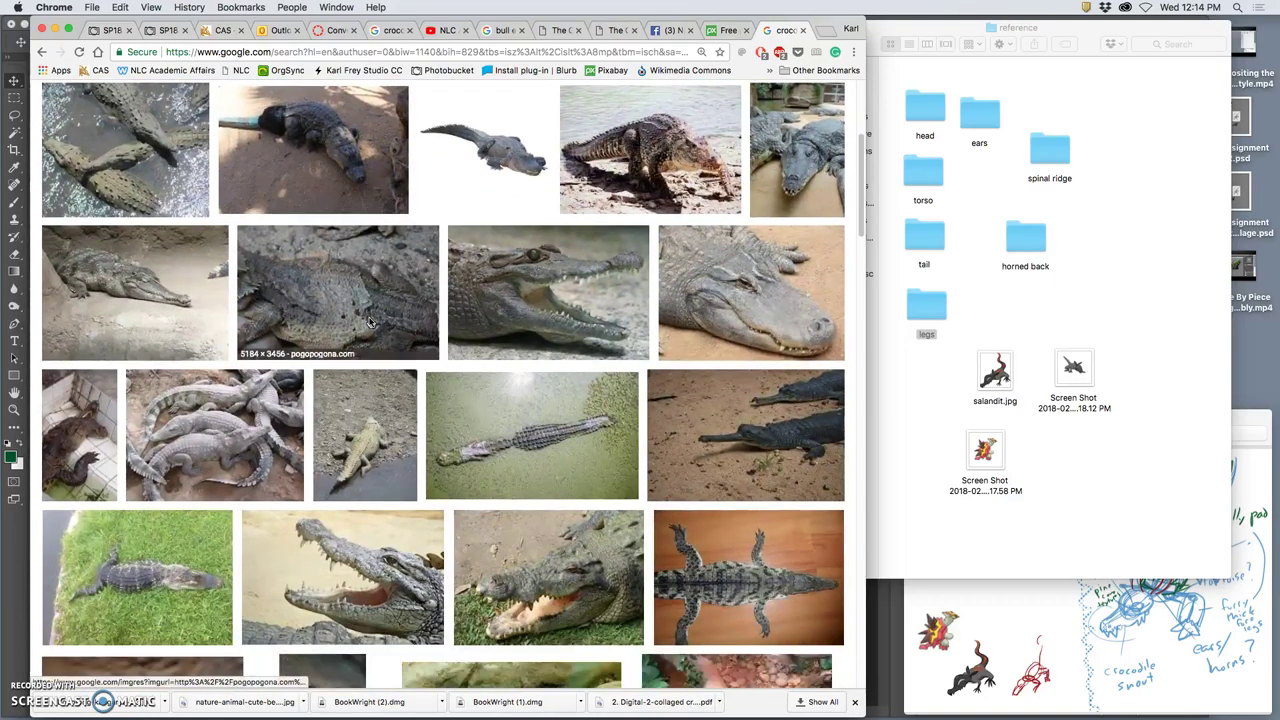
left_click(265, 453)
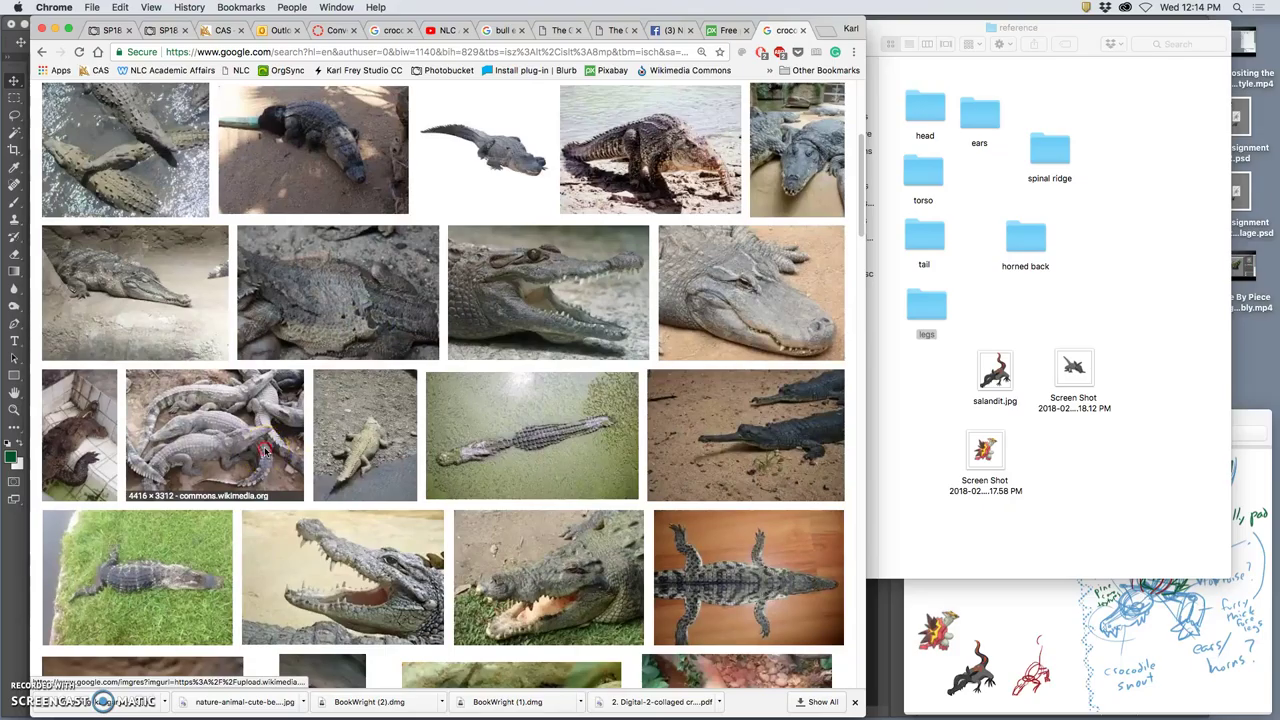
right_click(265, 453)
left_click(292, 459)
- Open another crocodile image and the grey lizard image in new tabs
scroll(432, 486, "down", 3)
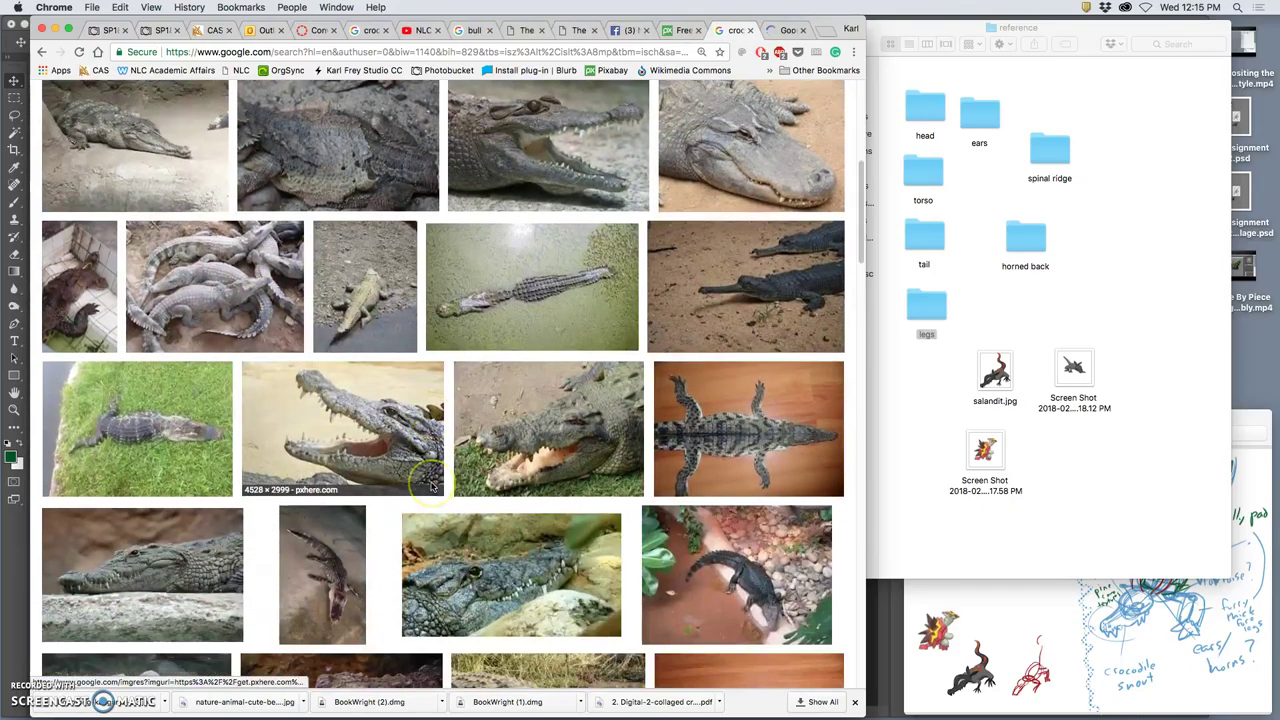
scroll(432, 486, "down", 3)
scroll(432, 486, "down", 1)
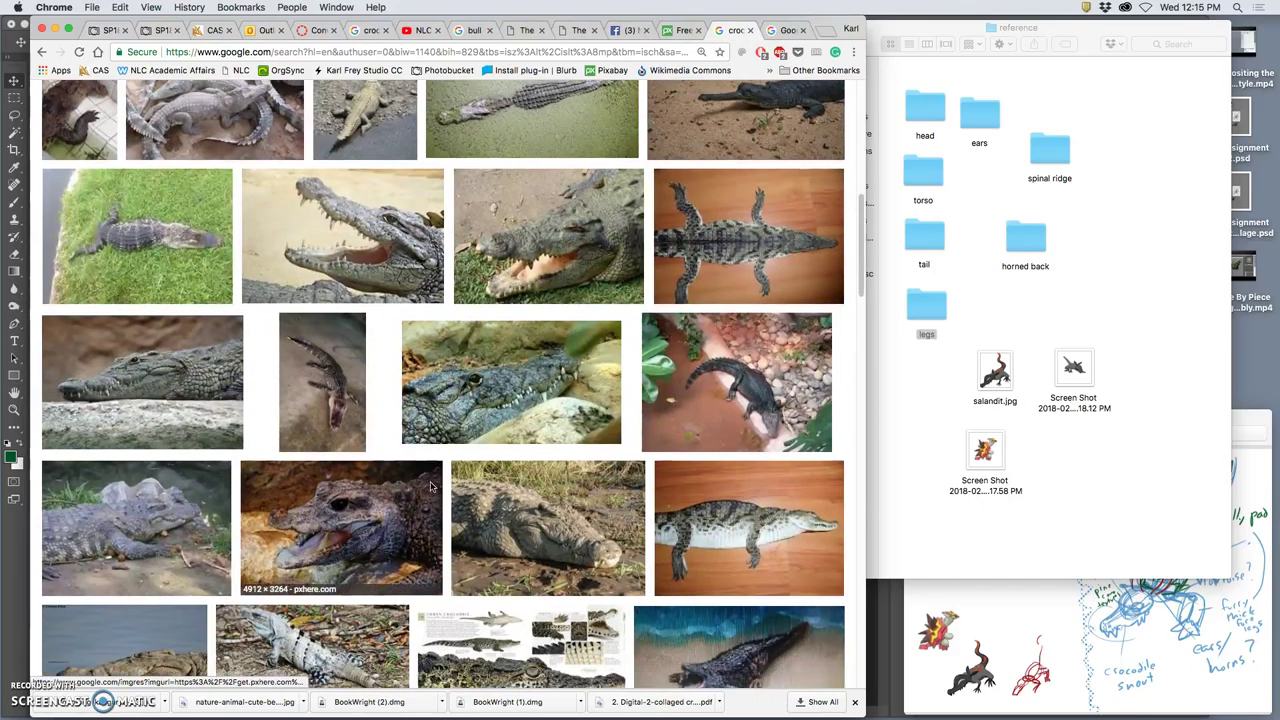
right_click(720, 410)
left_click(745, 413)
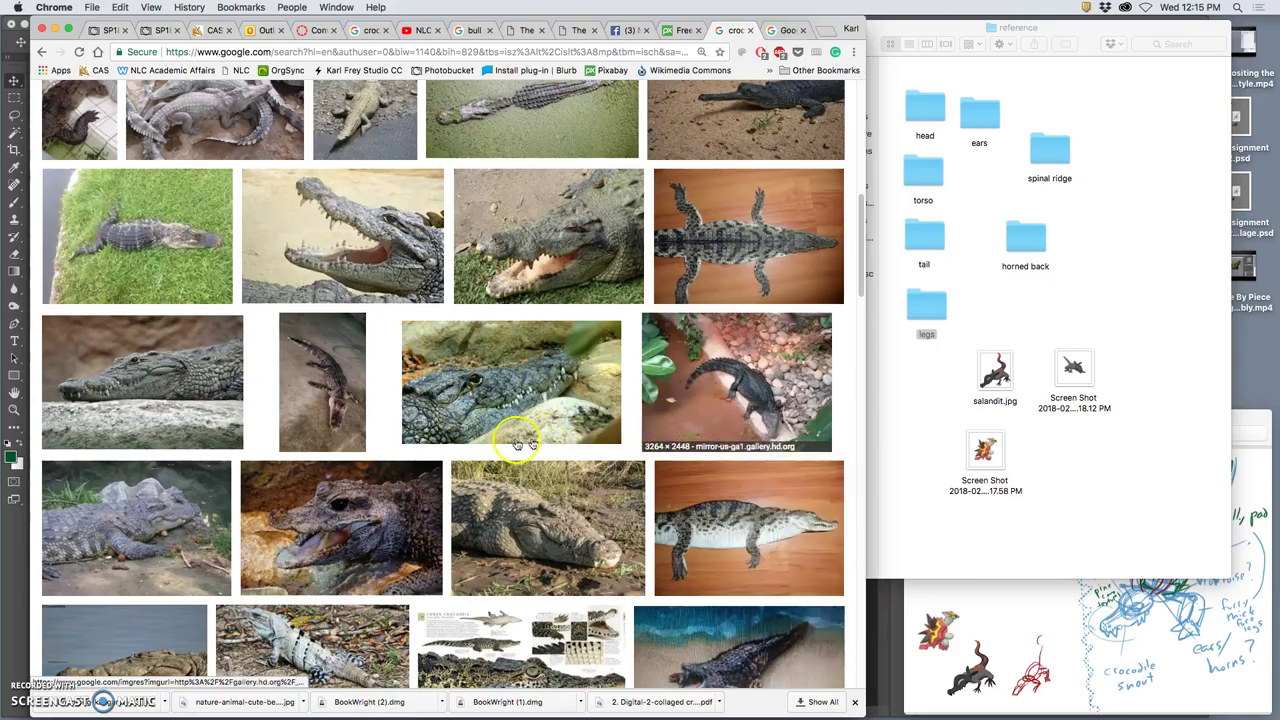
scroll(510, 440, "down", 4)
scroll(507, 440, "down", 1)
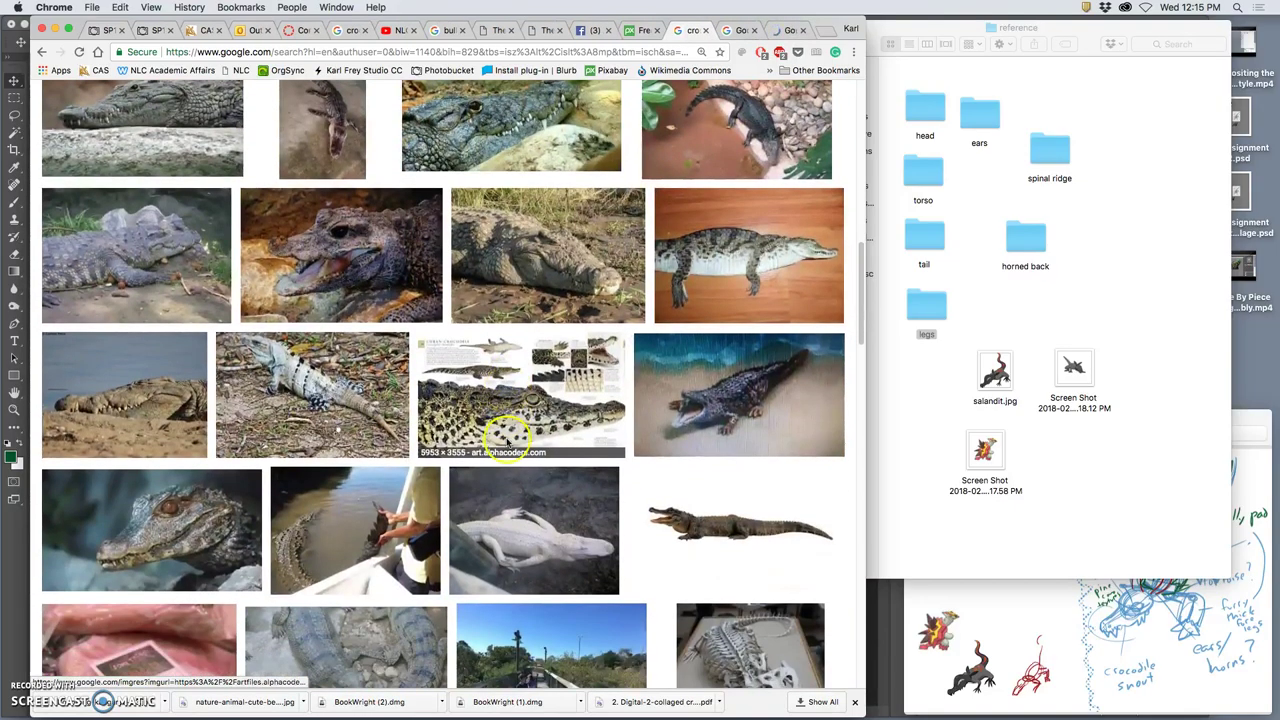
right_click(320, 389)
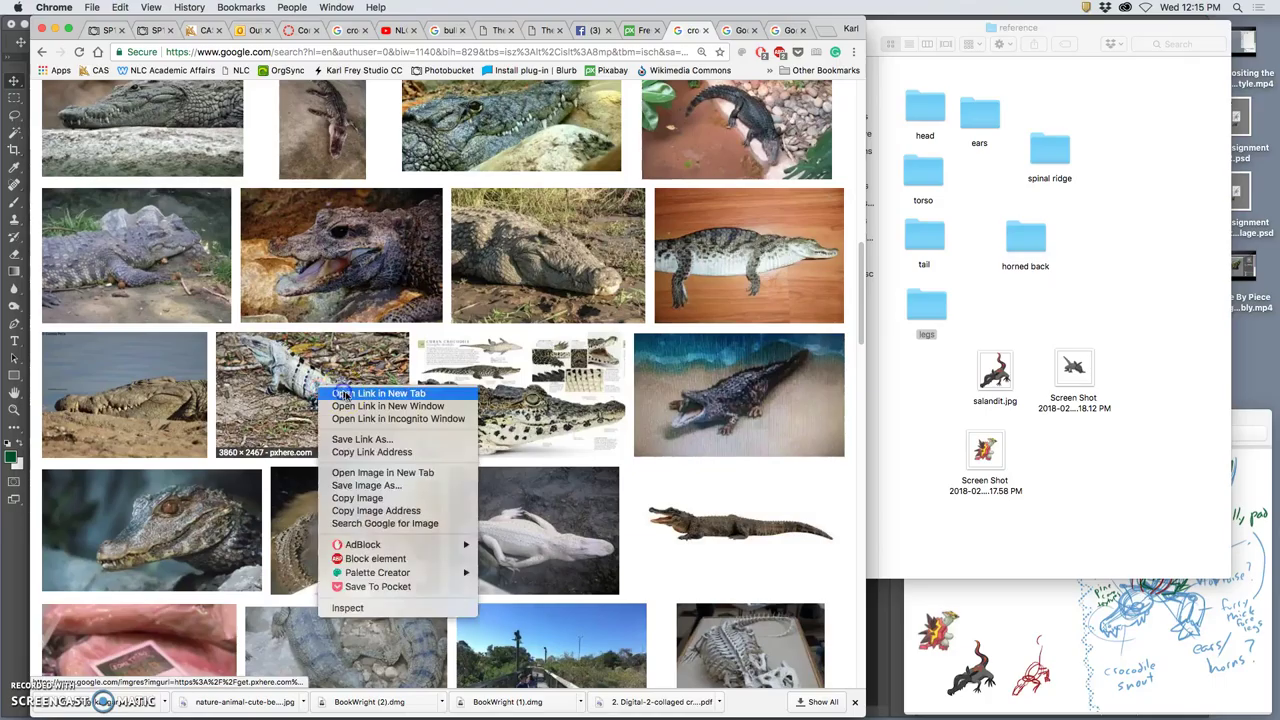
left_click(343, 394)
- Browse further crocodile results and bring up the Alligators in Cambodia preview
scroll(385, 398, "down", 7)
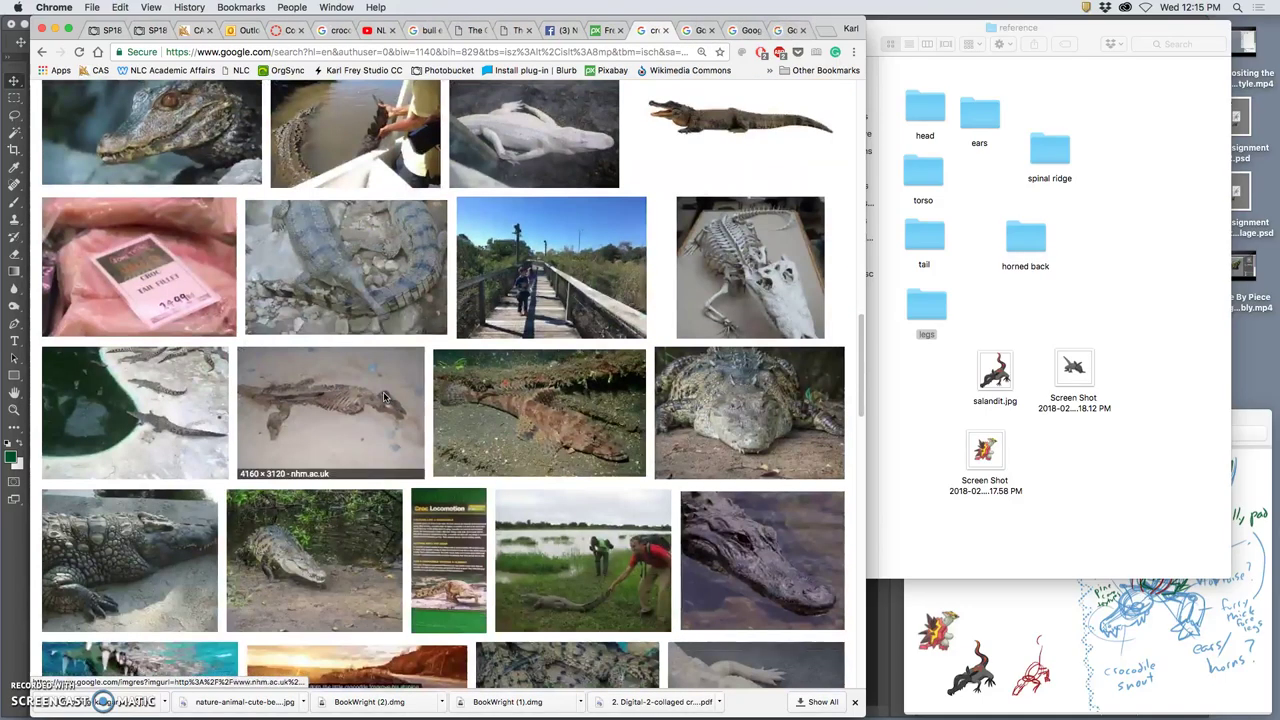
scroll(383, 397, "down", 7)
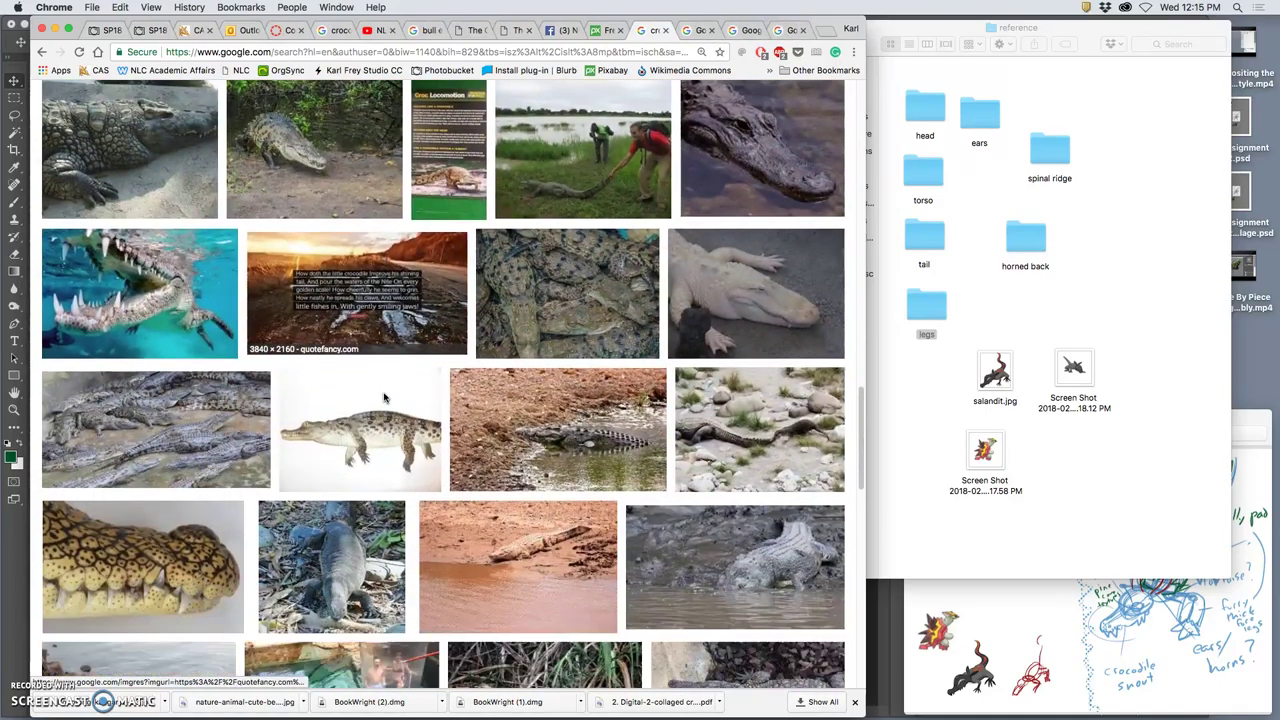
scroll(383, 398, "down", 9)
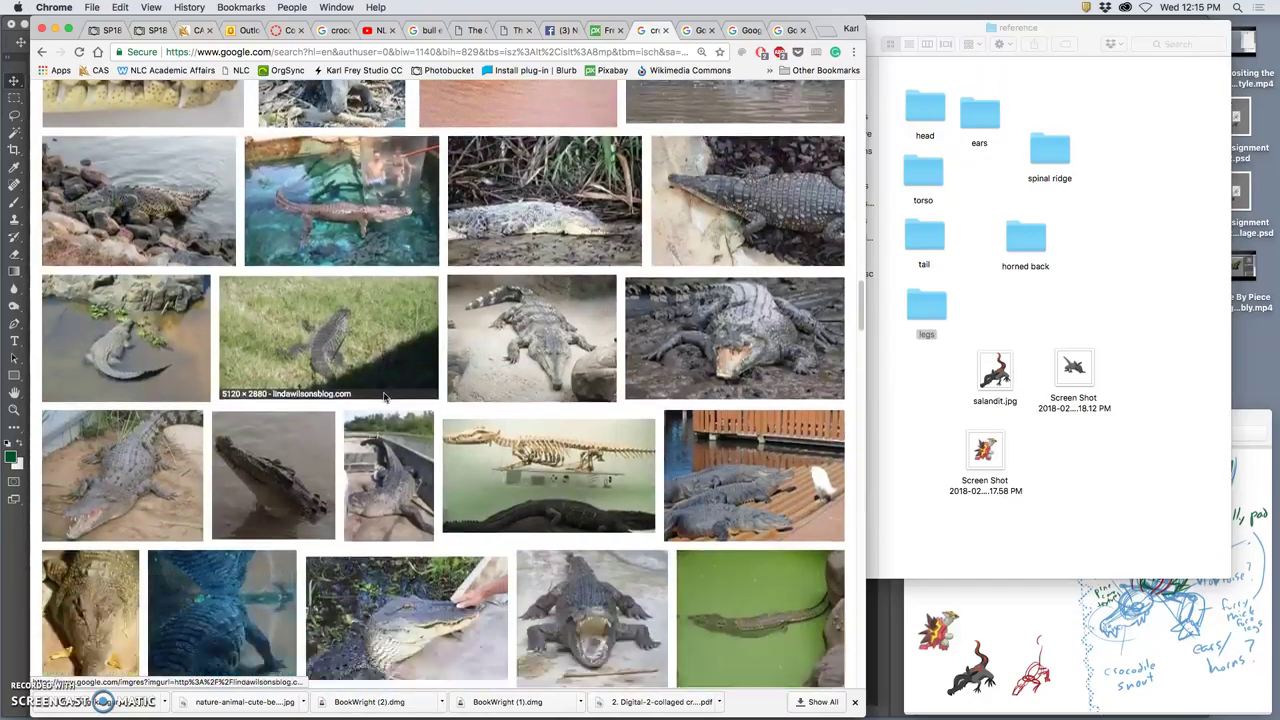
scroll(383, 397, "down", 6)
left_click(436, 449)
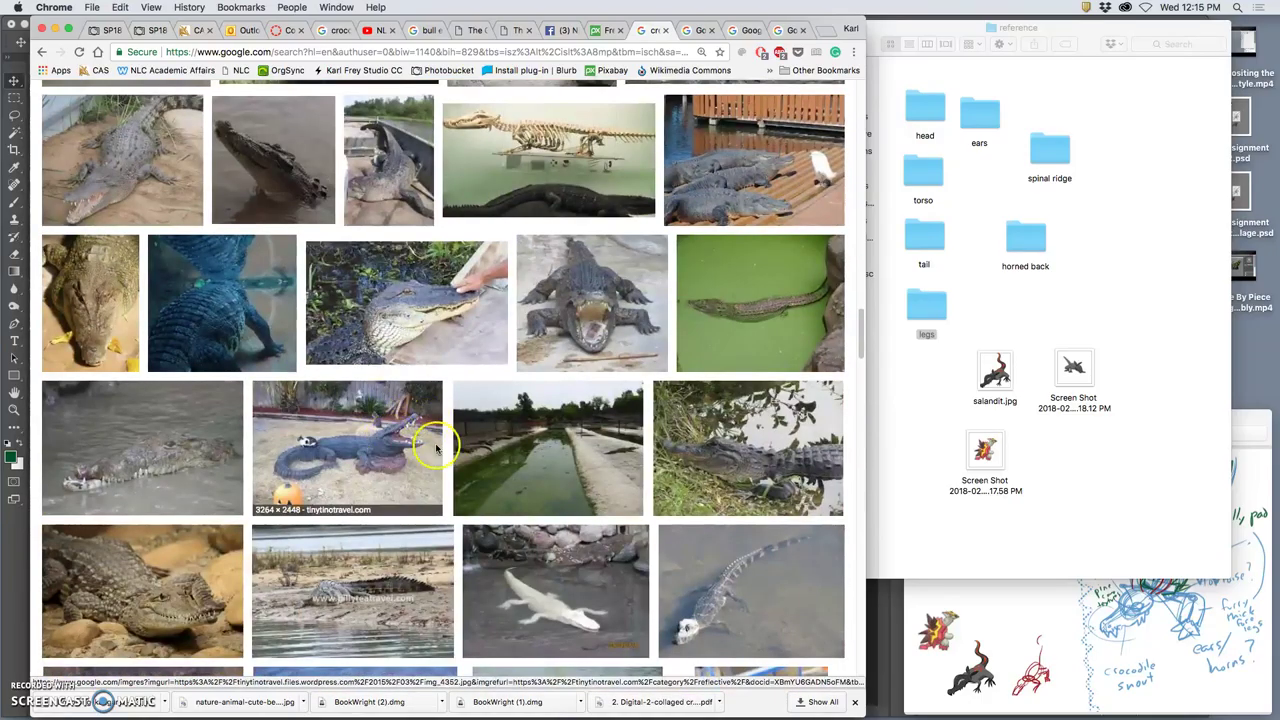
scroll(436, 449, "down", 10)
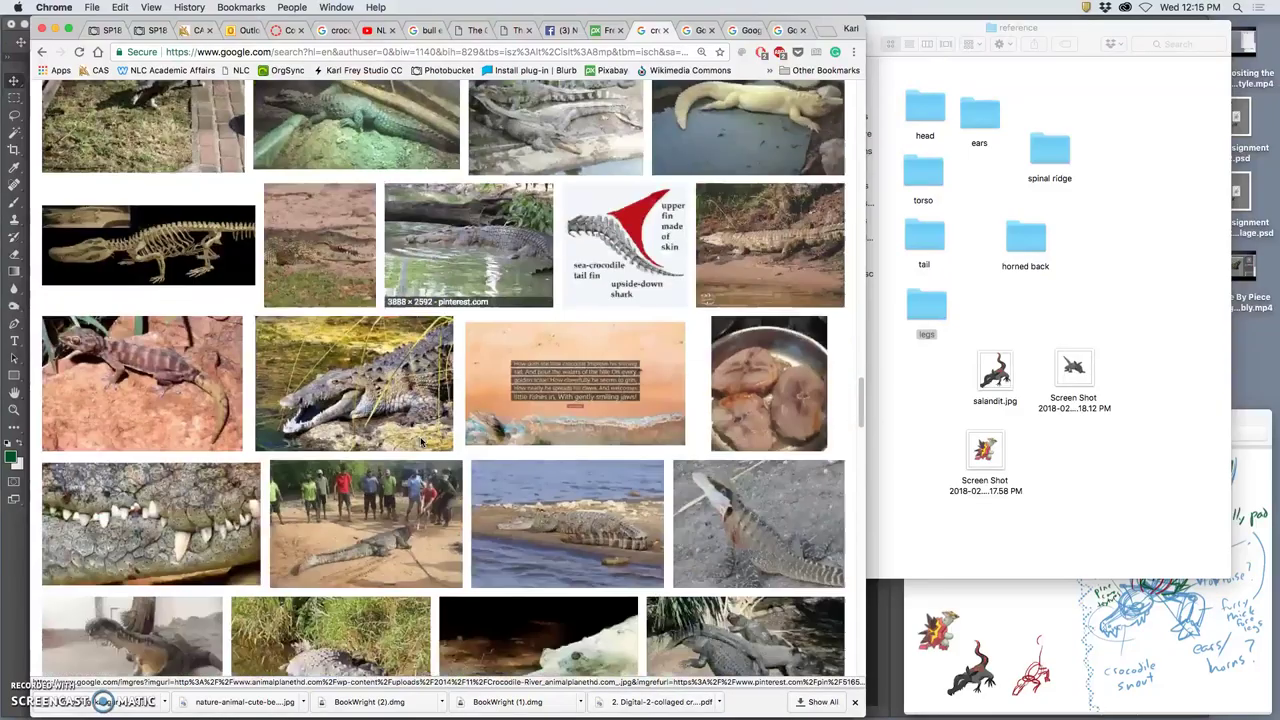
scroll(421, 441, "down", 8)
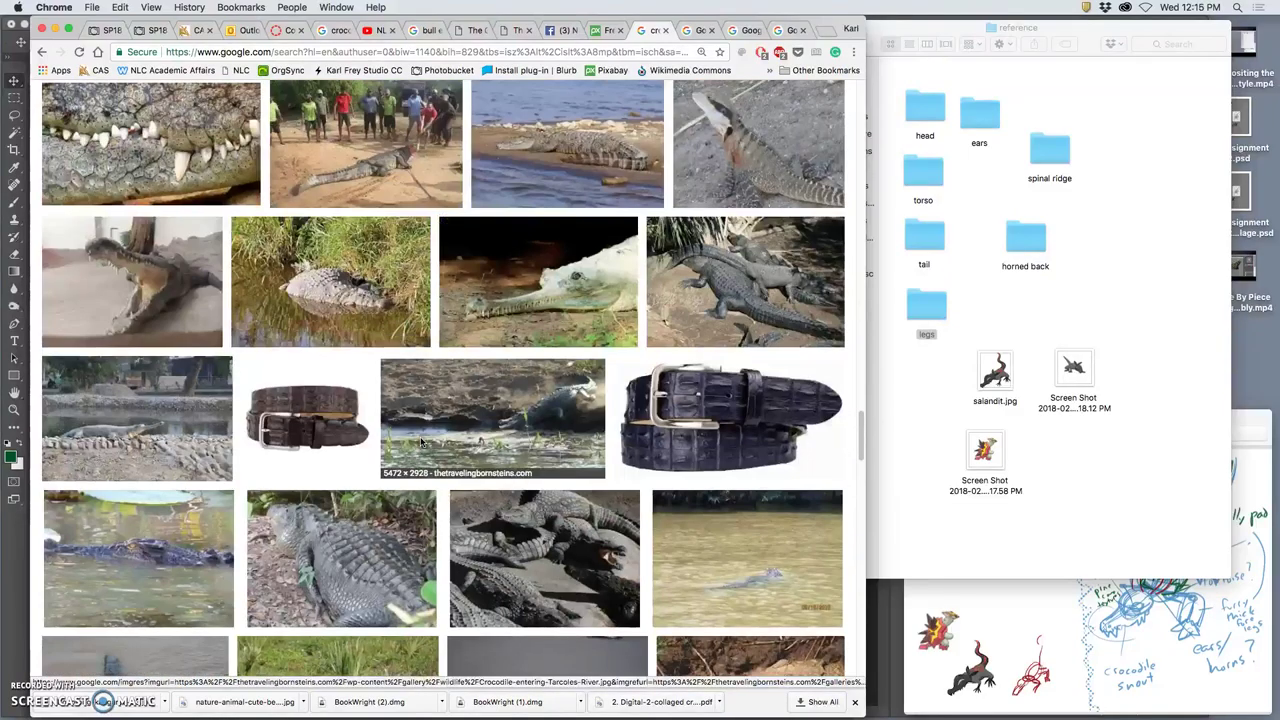
scroll(421, 441, "down", 15)
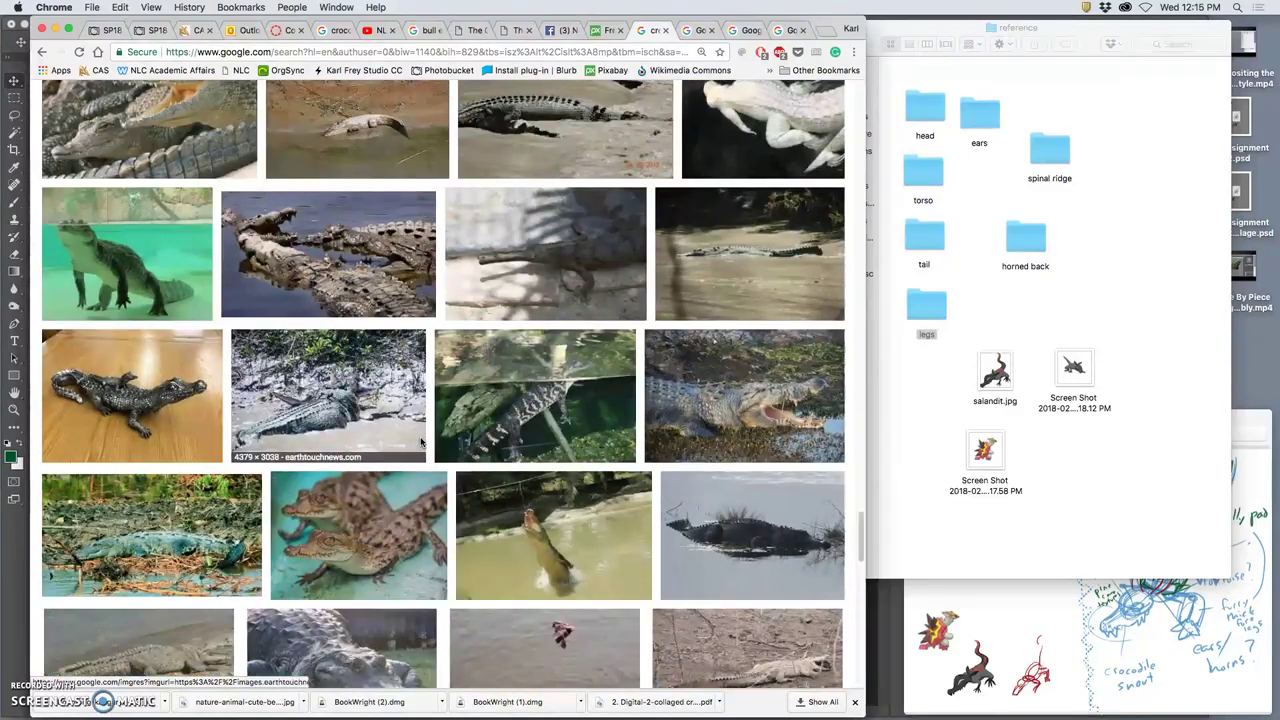
scroll(421, 441, "down", 4)
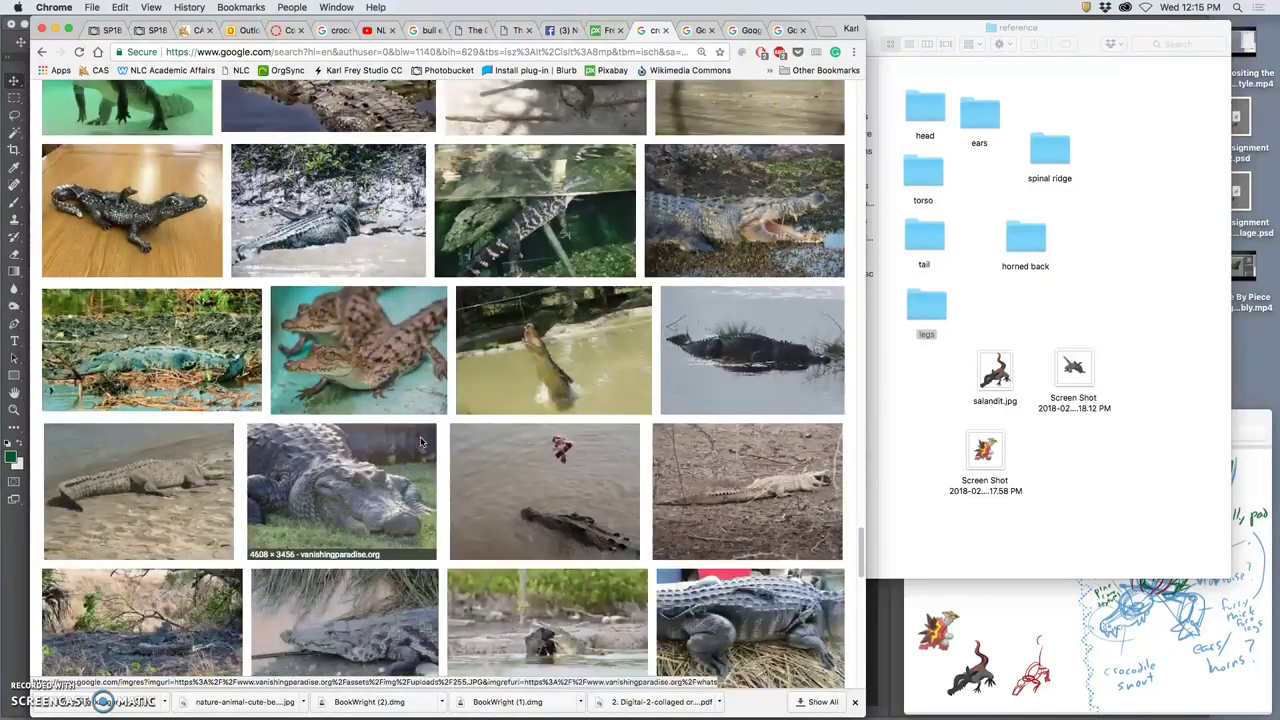
left_click(706, 31)
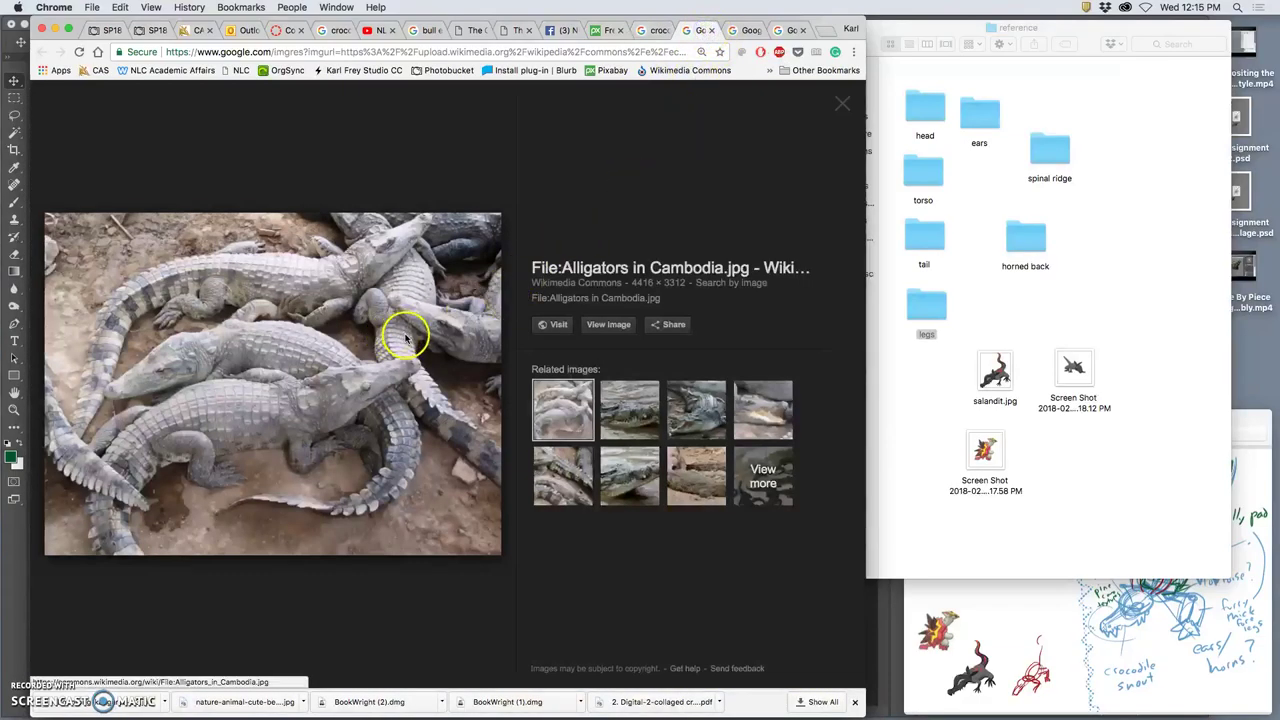
- View the Alligators in Cambodia photo at actual size beside the tail reference folder
left_click(633, 322)
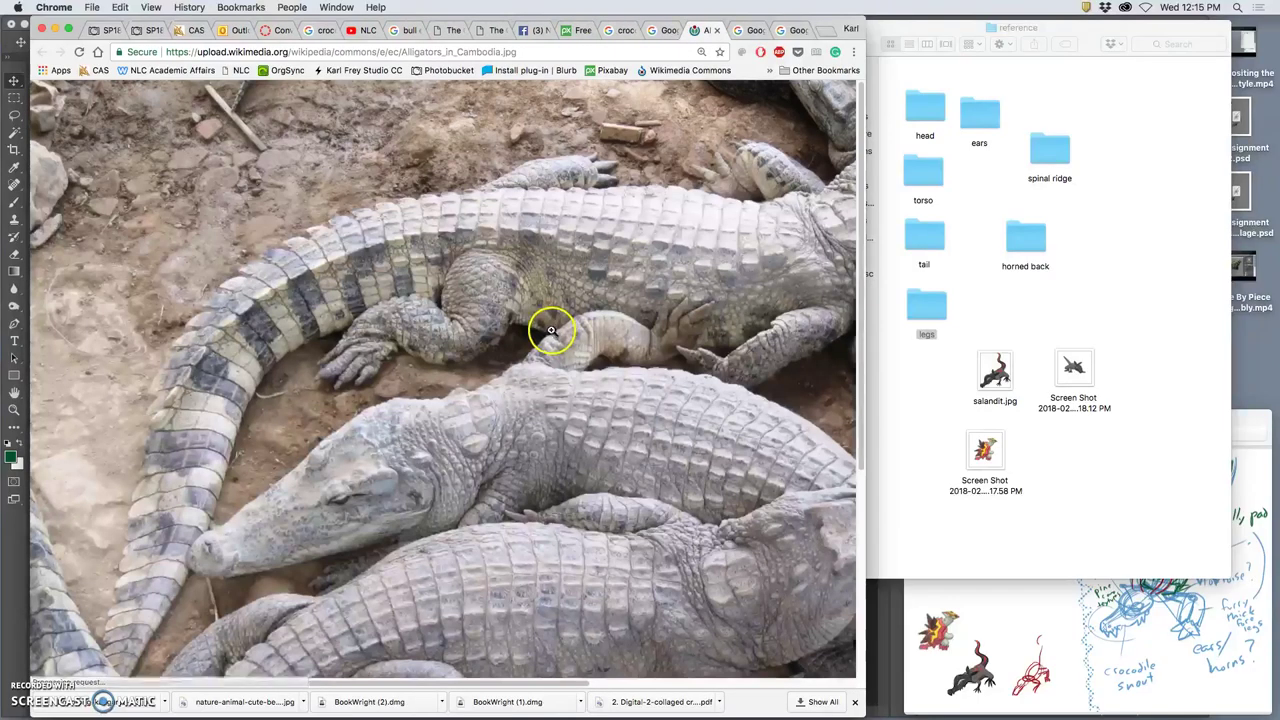
left_click(451, 291)
scroll(451, 291, "down", 3)
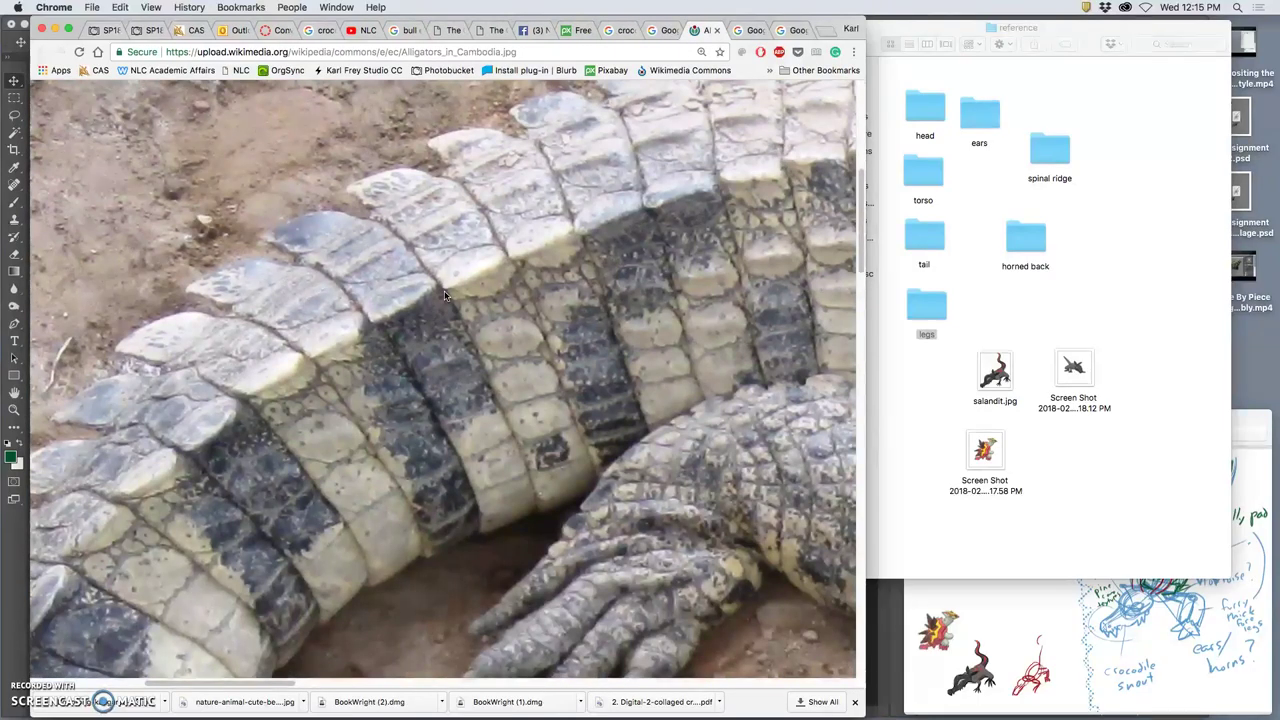
left_click(922, 260)
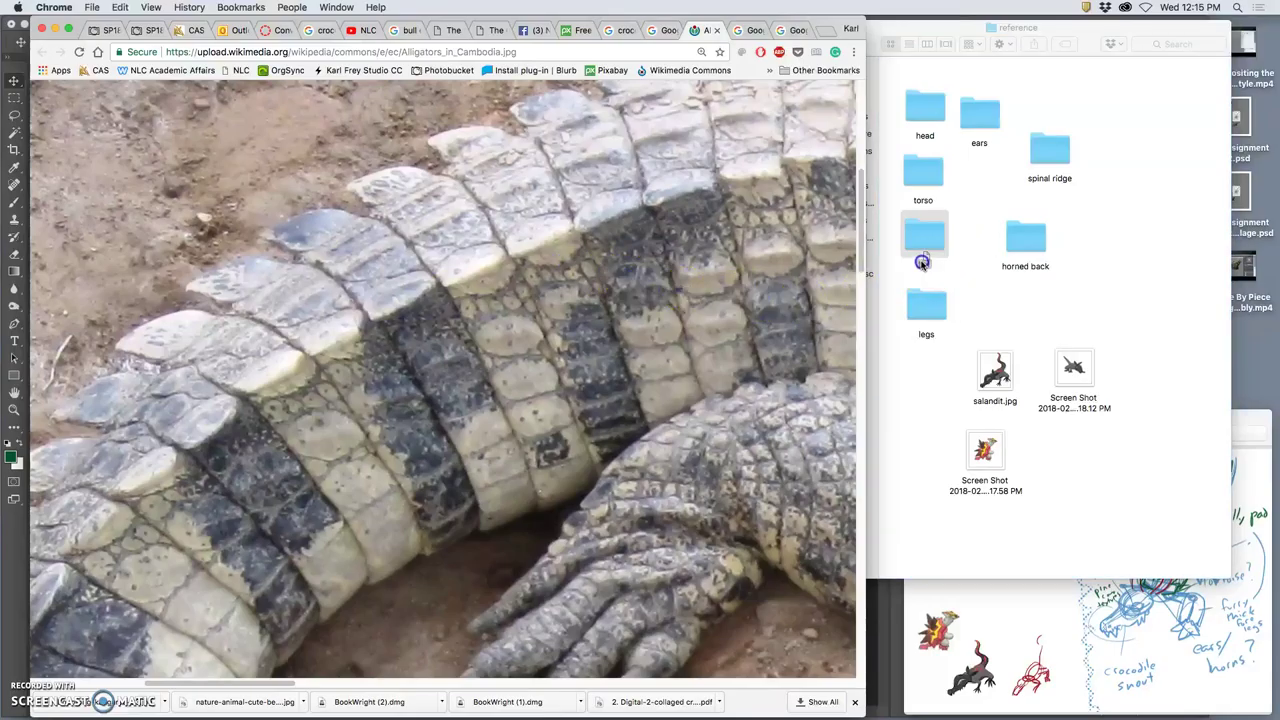
- Close the finished image tabs and open the grey iguana photo's pxhere page
left_click(717, 30)
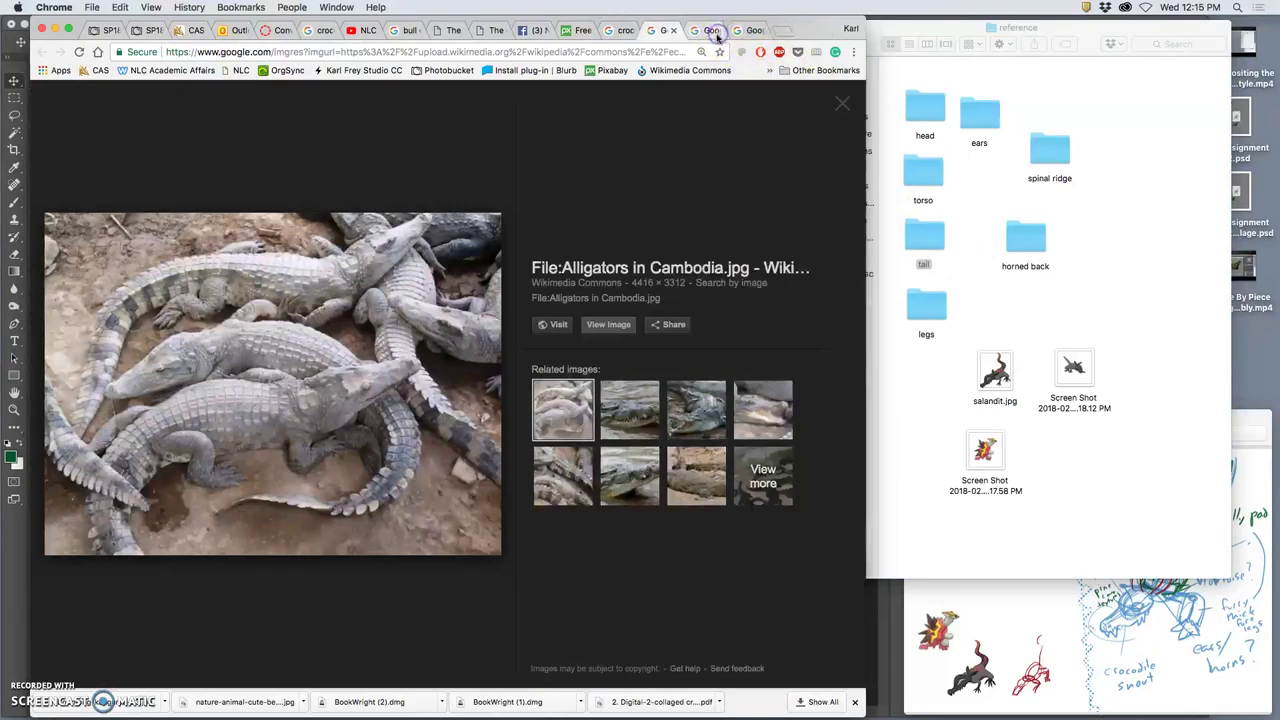
left_click(720, 31)
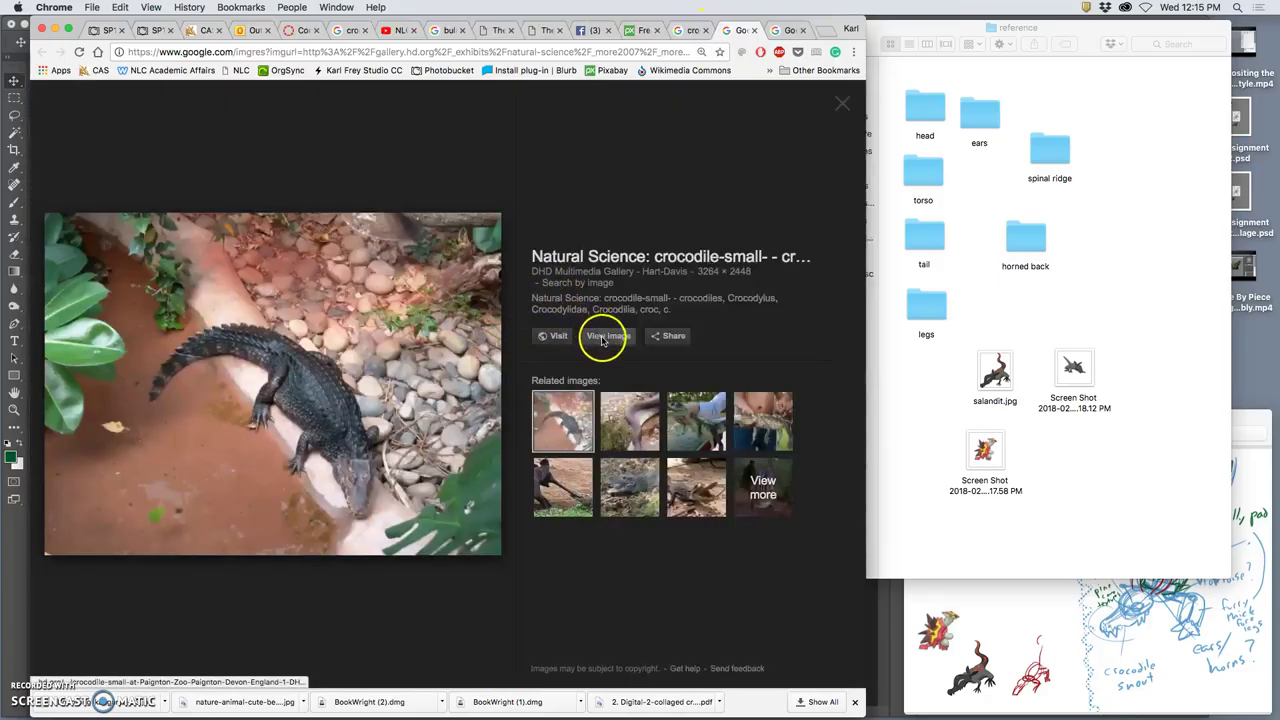
left_click(757, 31)
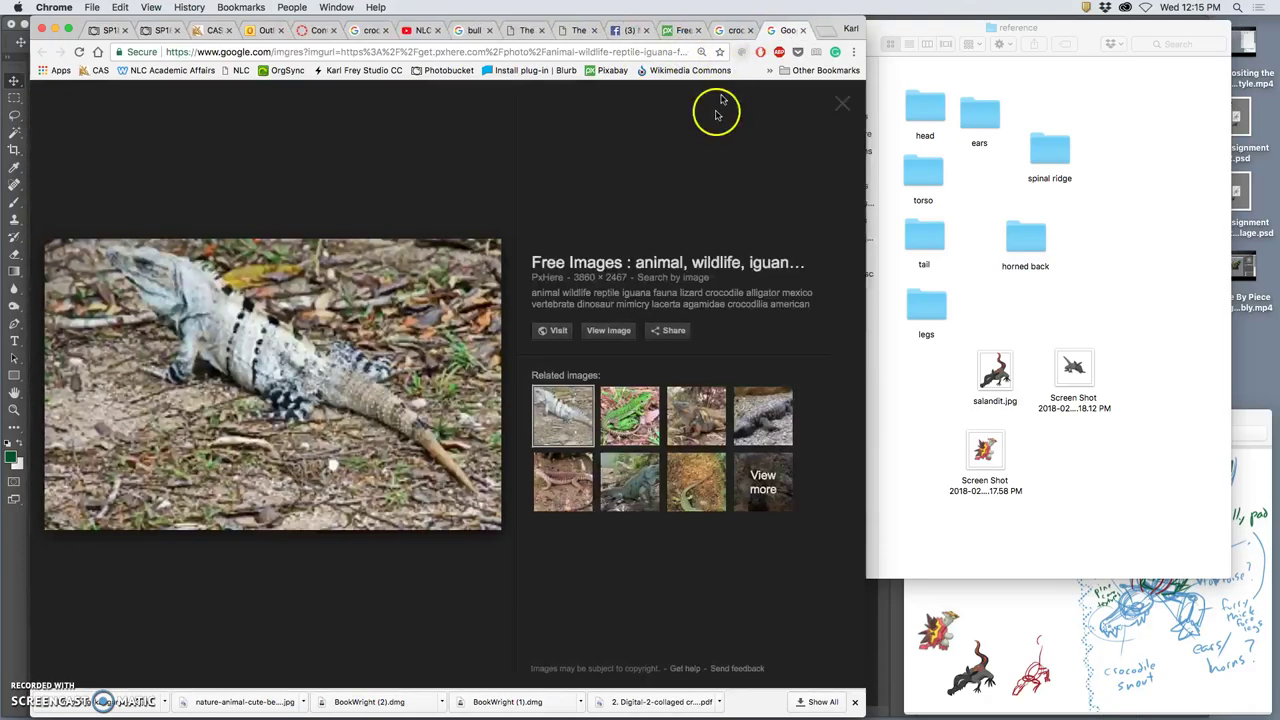
left_click(614, 334)
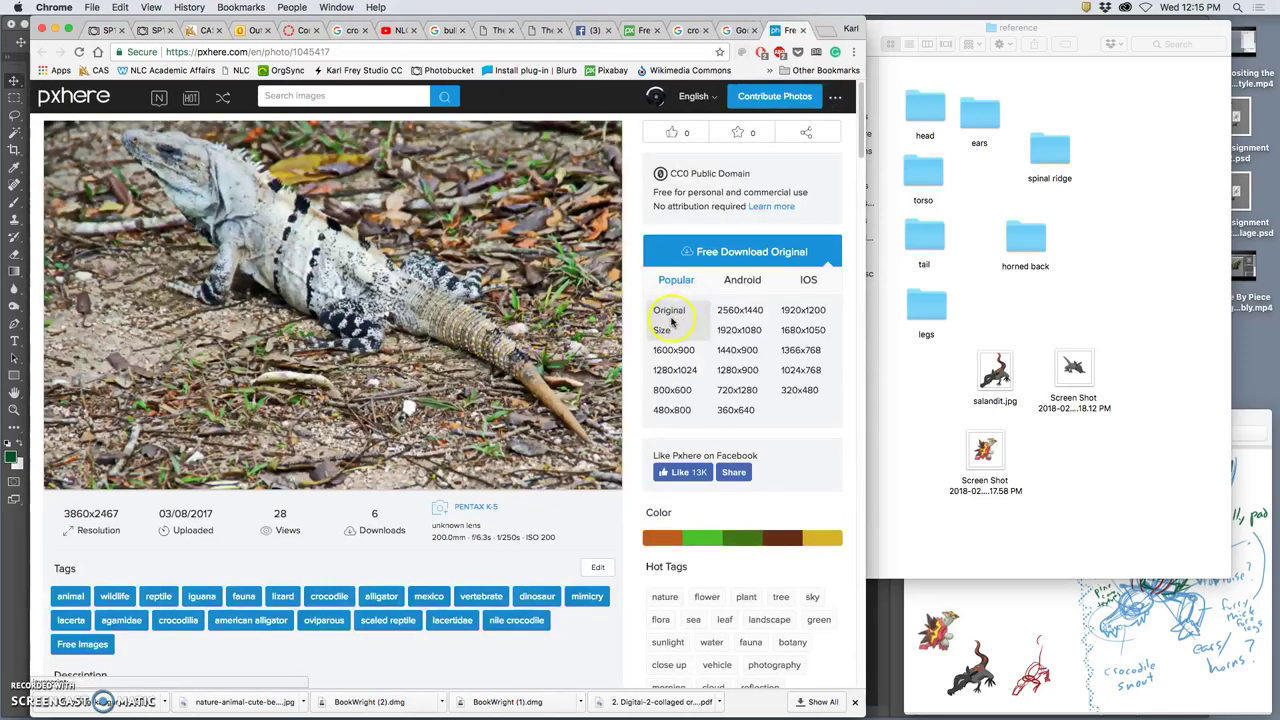
- Download the iguana photo at original size and file it from Downloads into the reference folders
left_click(669, 319)
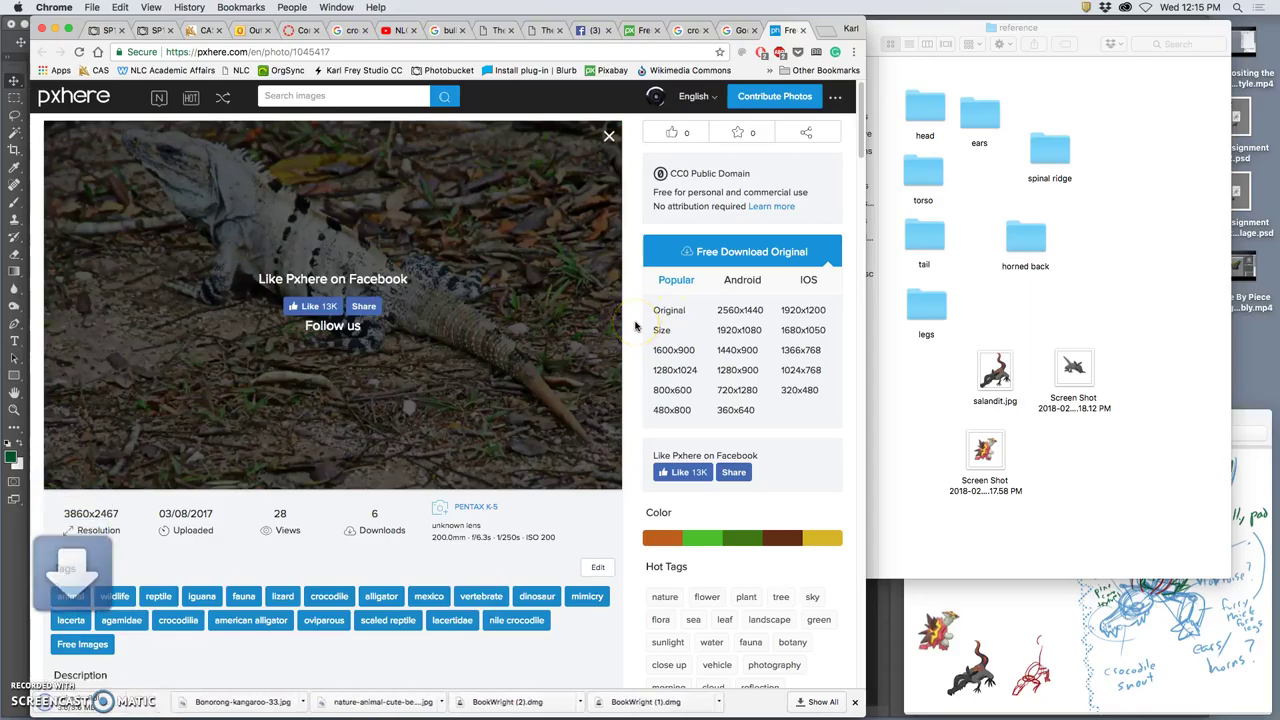
left_click(955, 705)
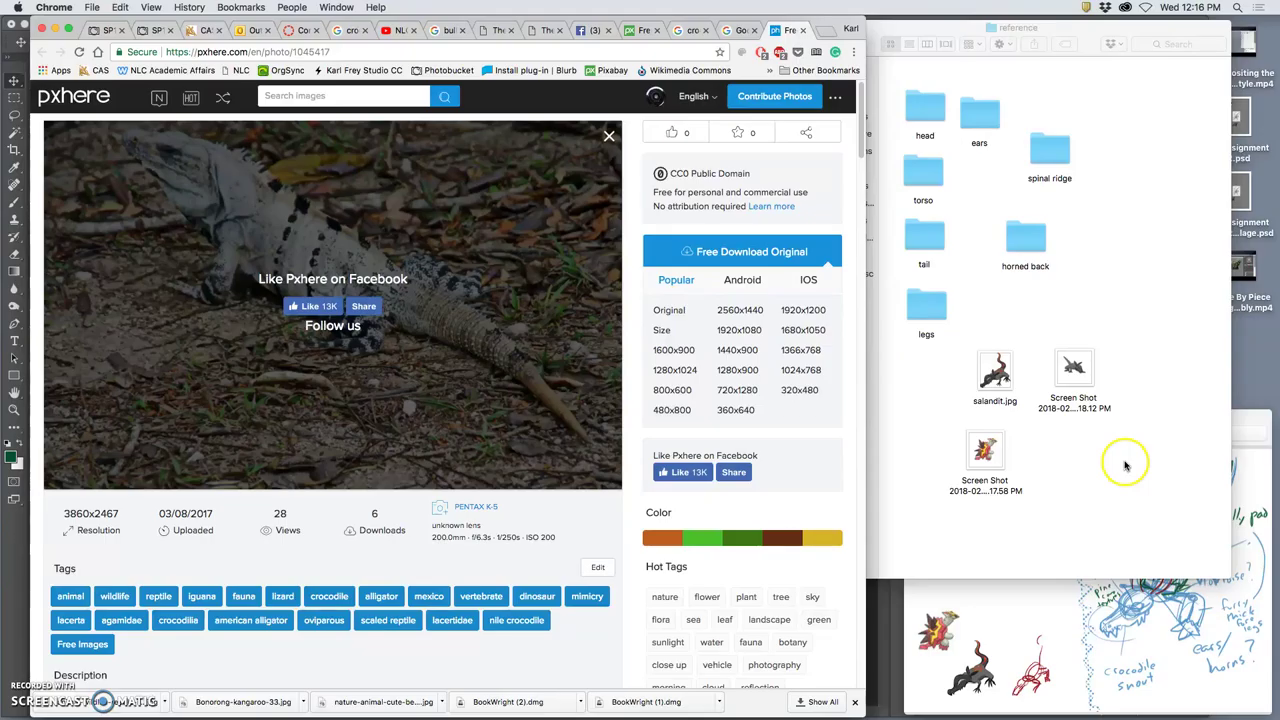
mouse_move(1000, 702)
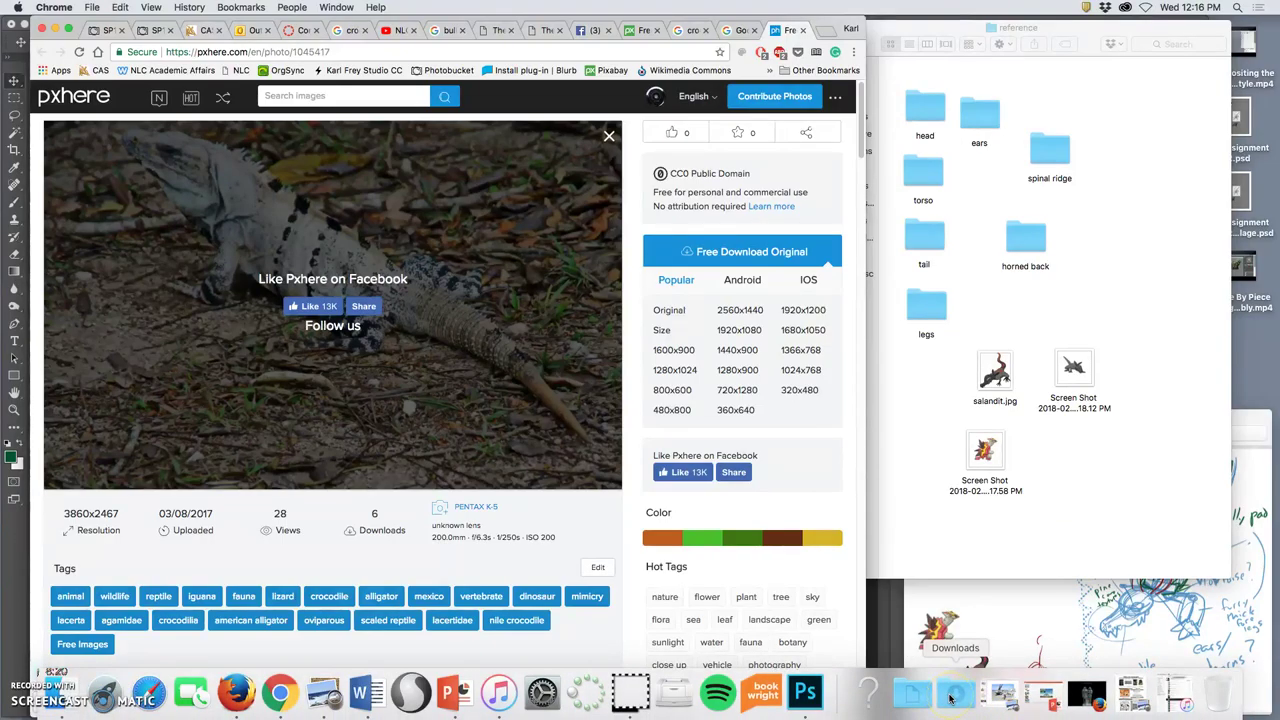
left_click(952, 697)
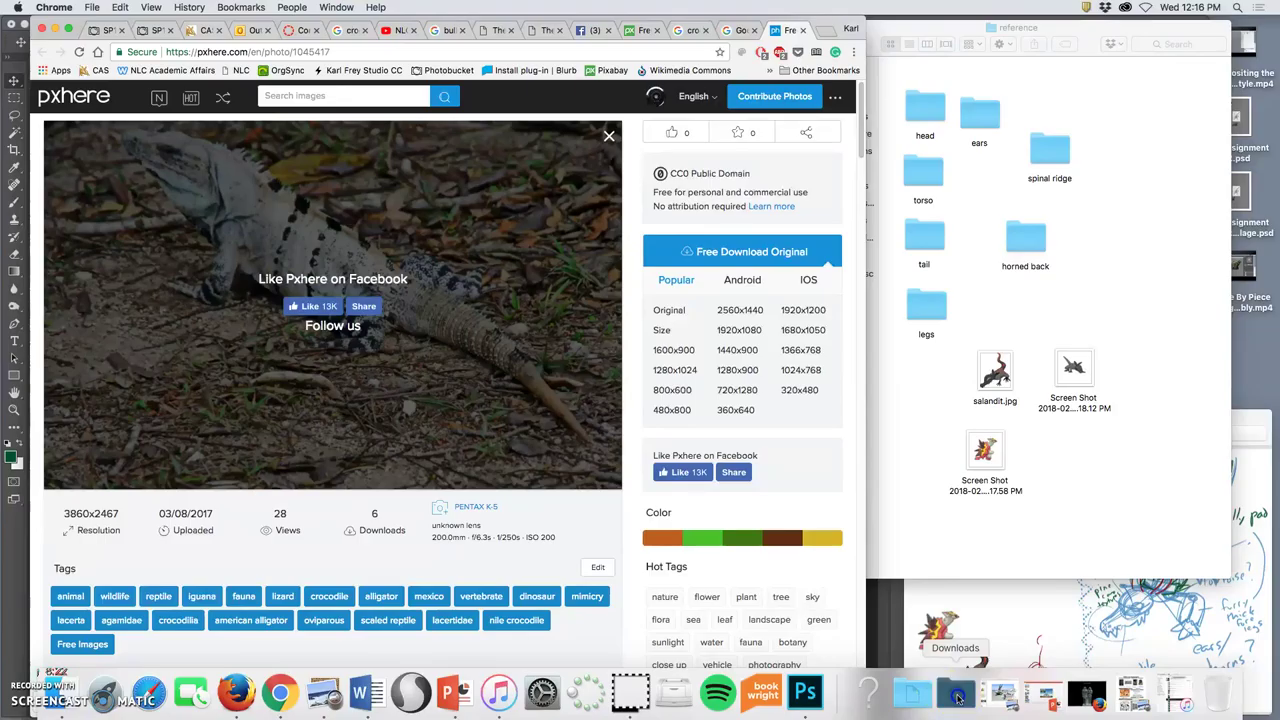
left_click_drag(730, 157, 935, 260)
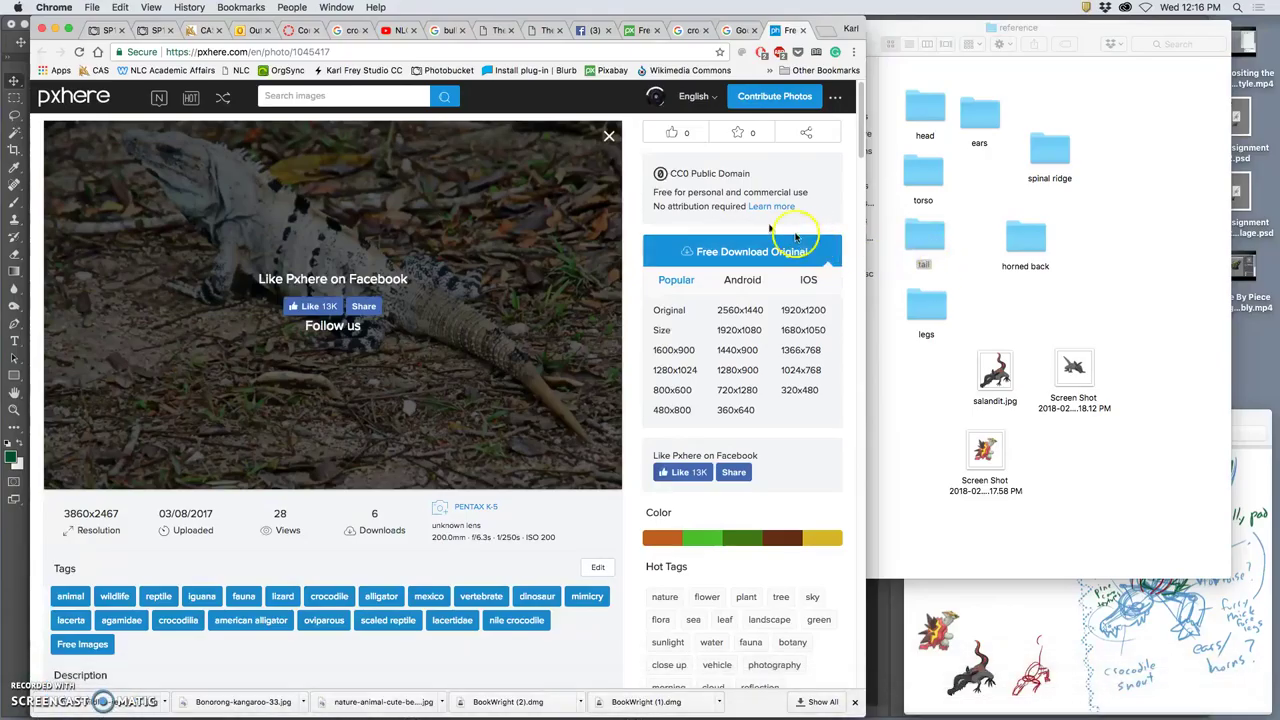
- Hide the browser and bring the Photoshop collage and Finder reference window forward
left_click(55, 30)
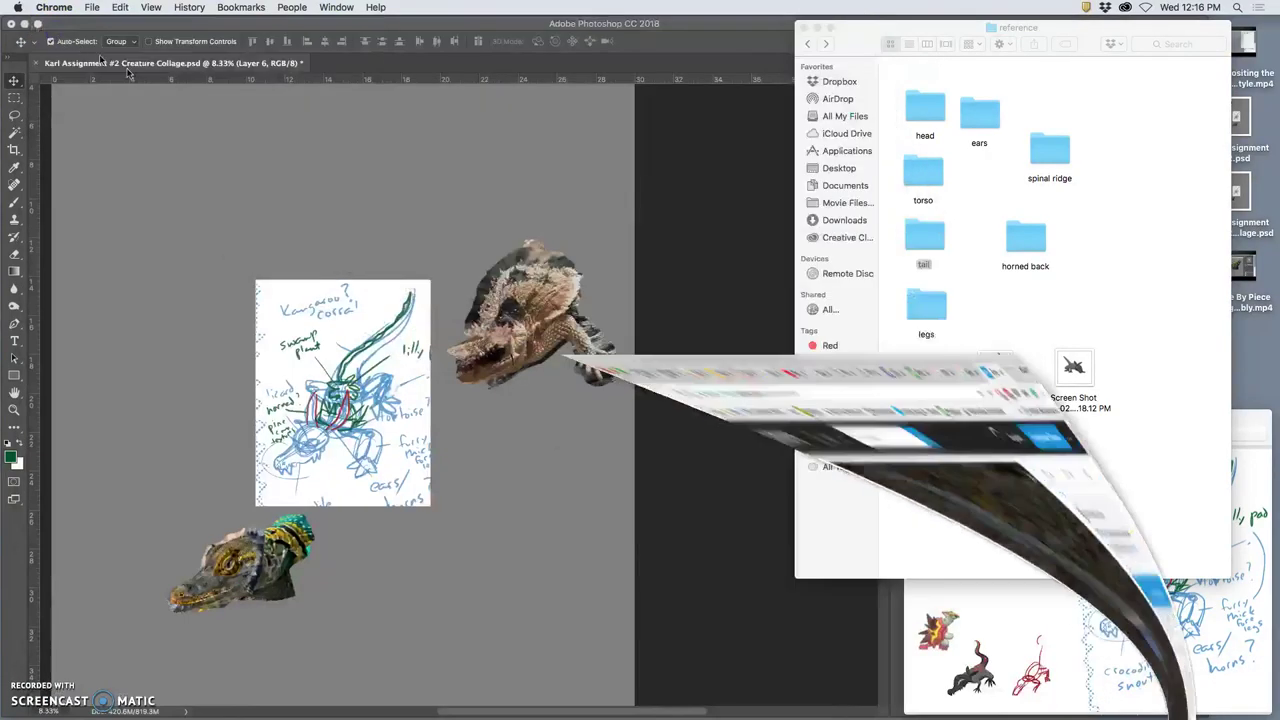
left_click(466, 194)
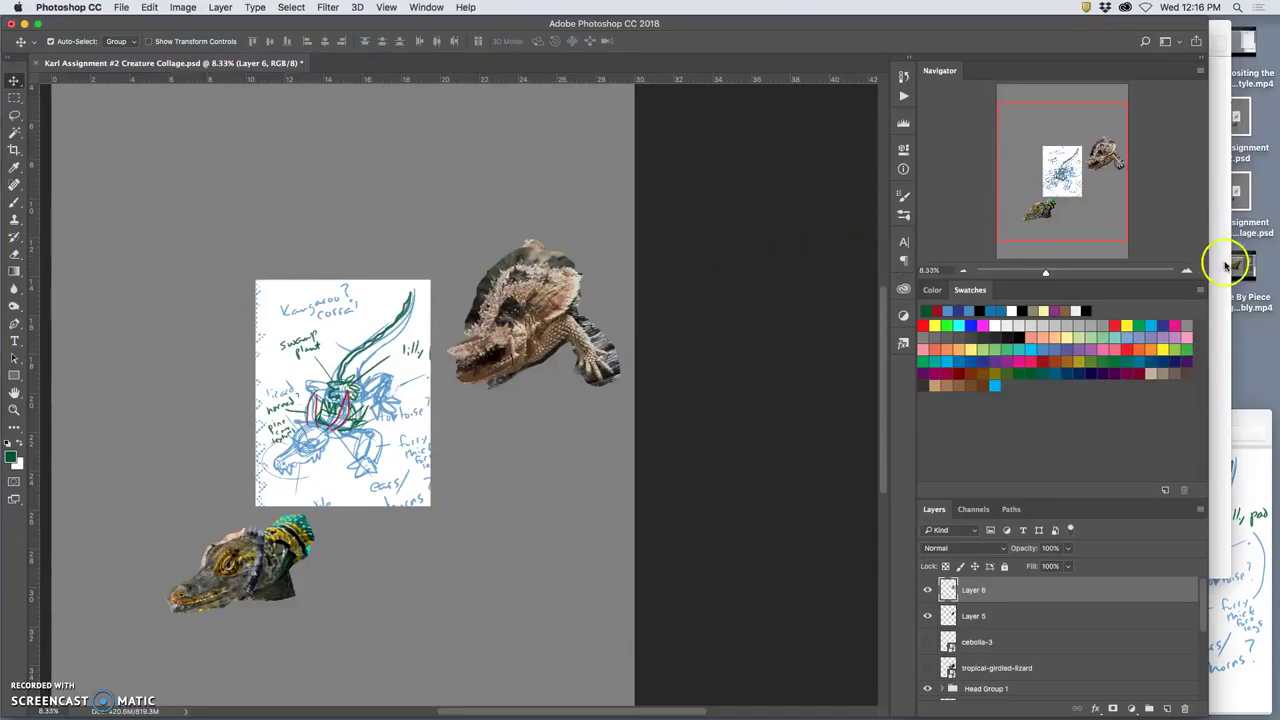
left_click(1226, 265)
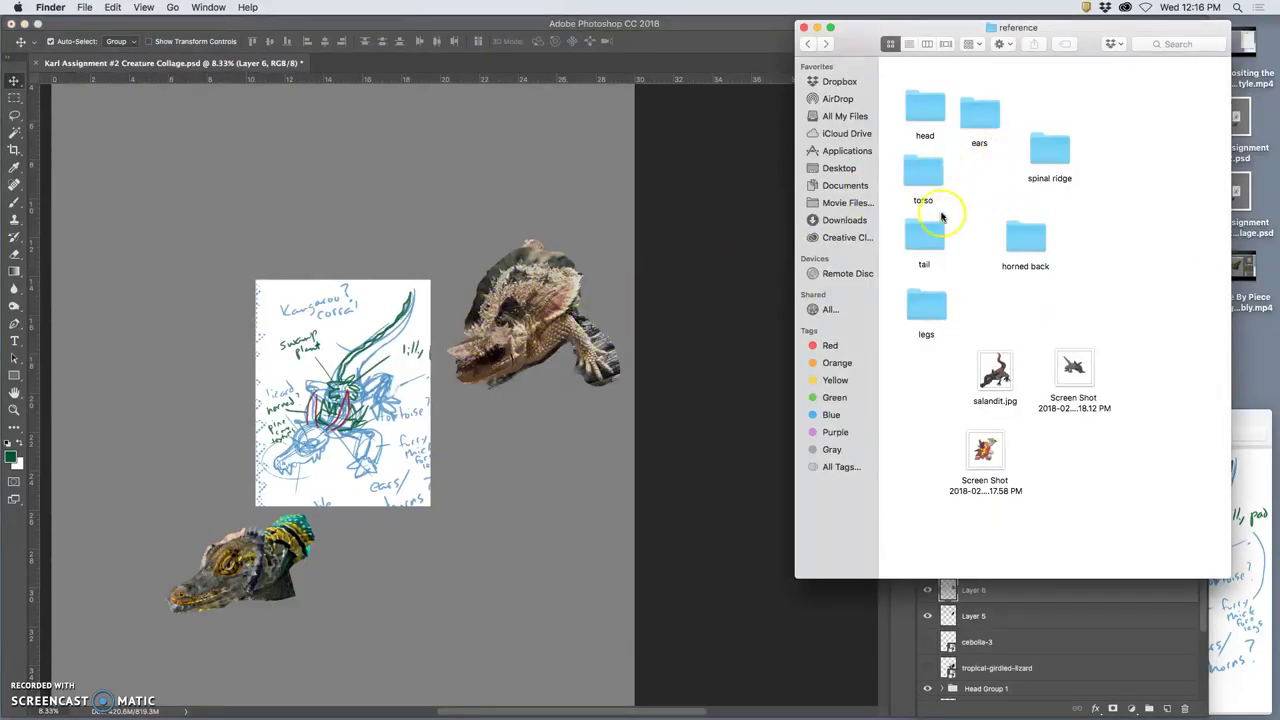
- Open the legs folder and drag the grizzly bear photo onto the collage canvas
left_click(932, 295)
double_click(932, 294)
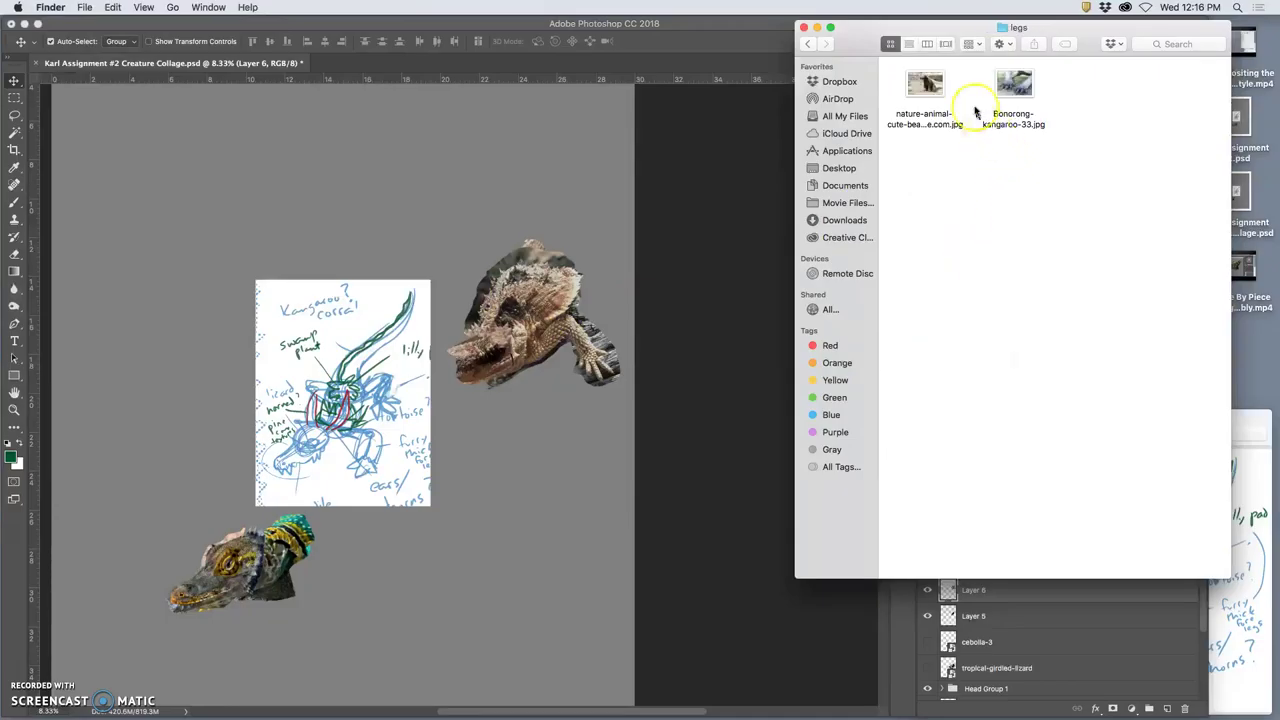
left_click_drag(925, 85, 586, 506)
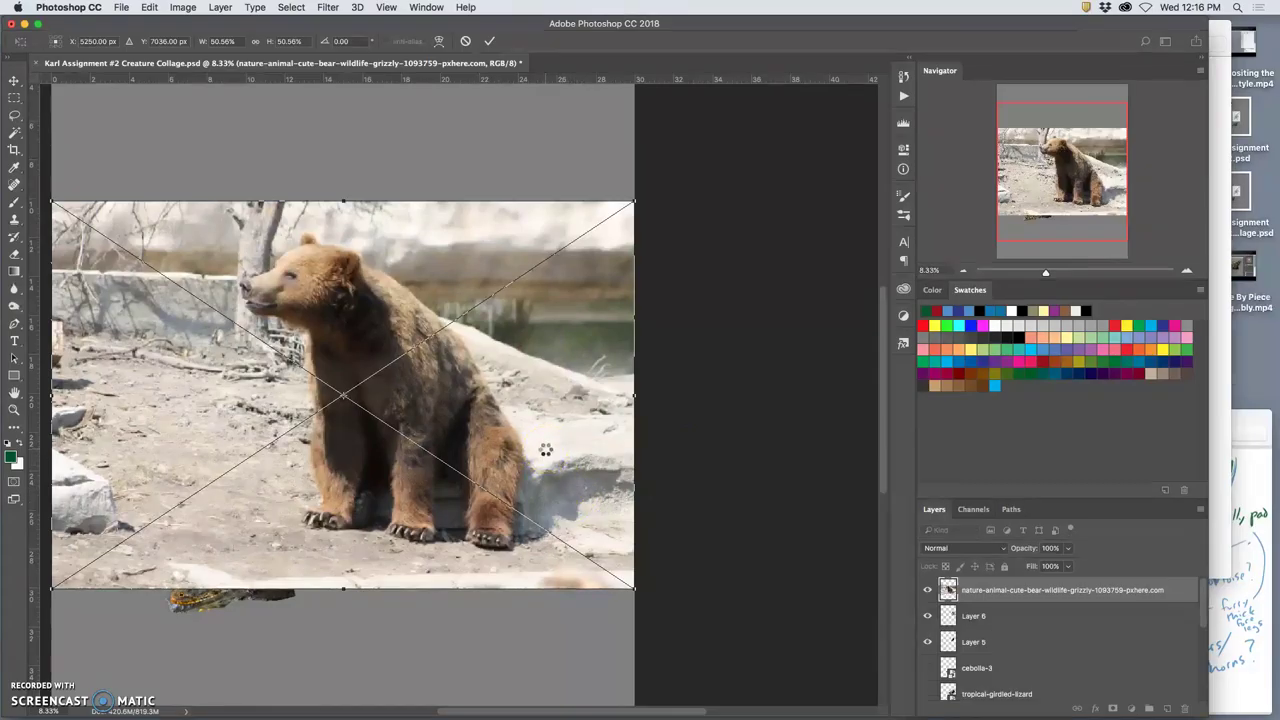
- Commit the bear placement and lasso its hind leg onto a new Layer 7
key("Return")
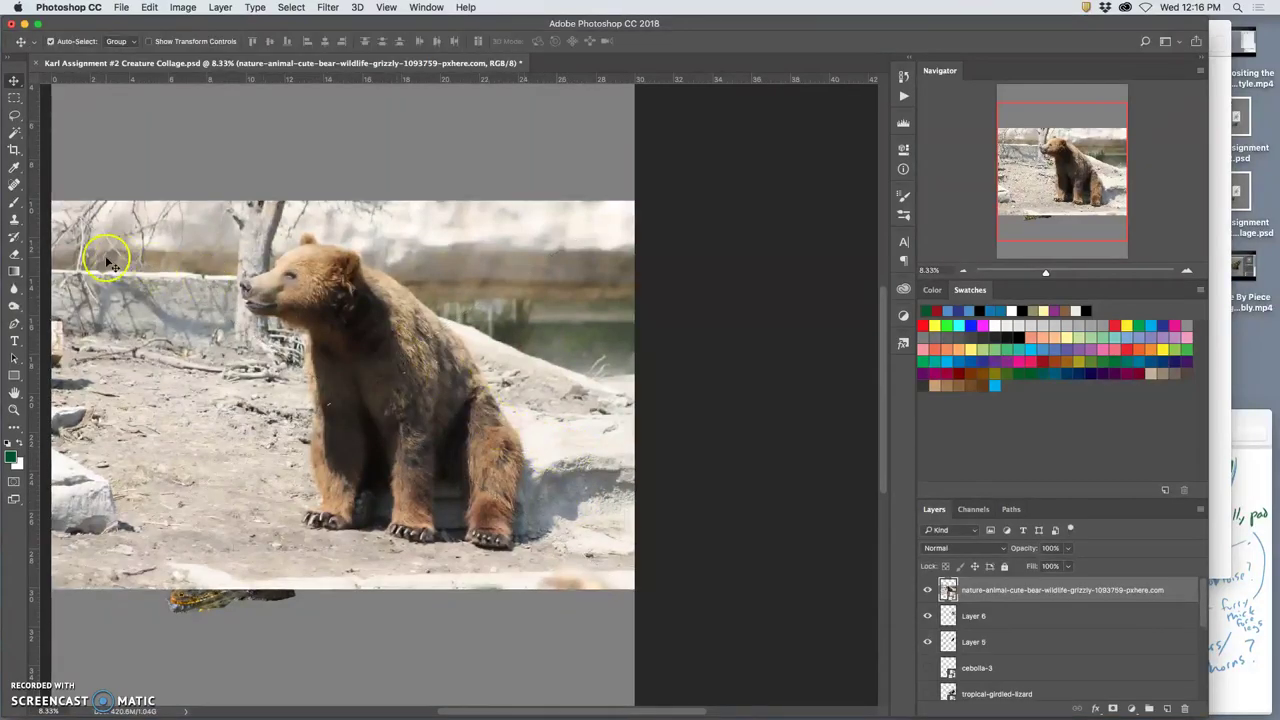
left_click(15, 117)
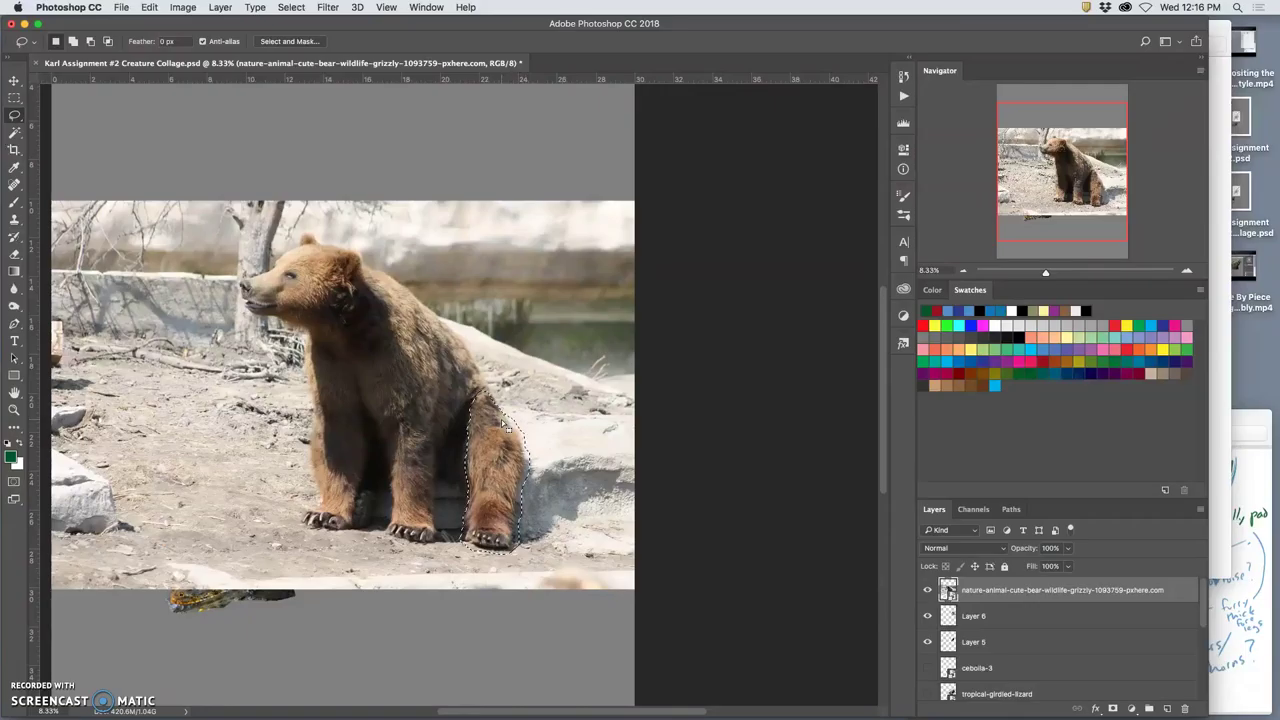
key("super+j")
- Hide the bear photo, shrink the leg onto the sketch, and place Bonorong-kangaroo-33.jpg
left_click(927, 616)
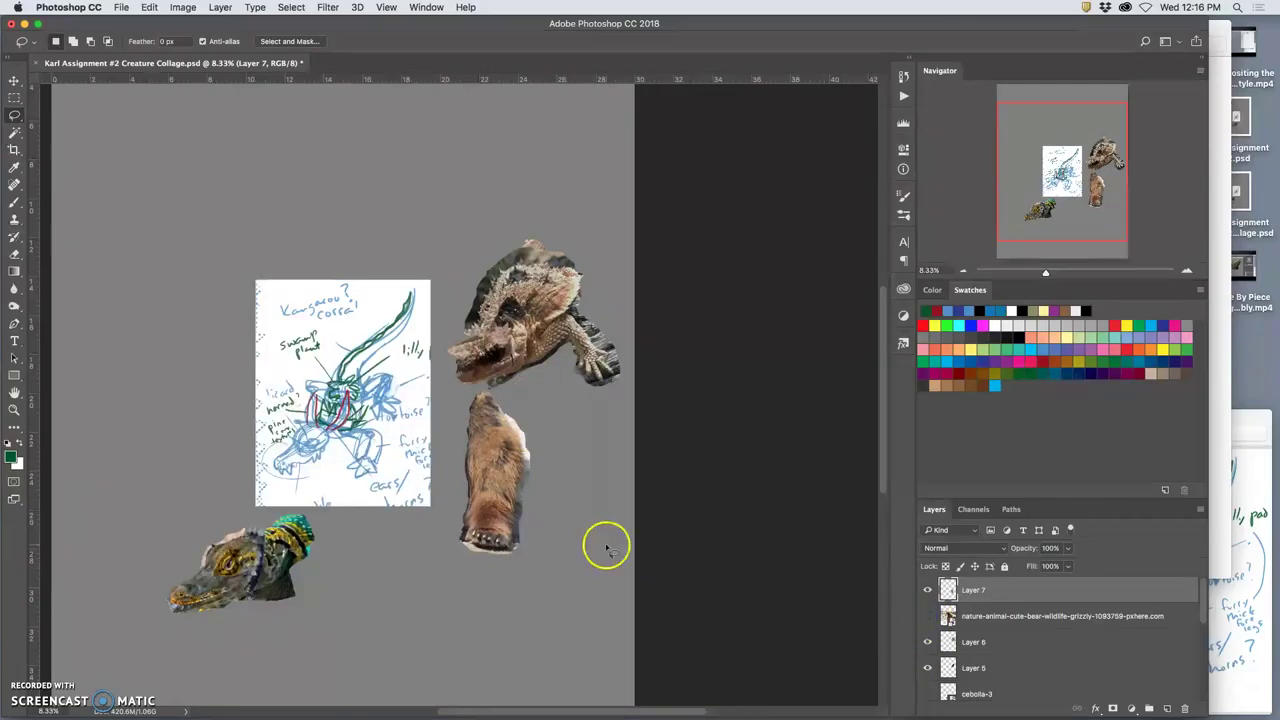
key("super+t")
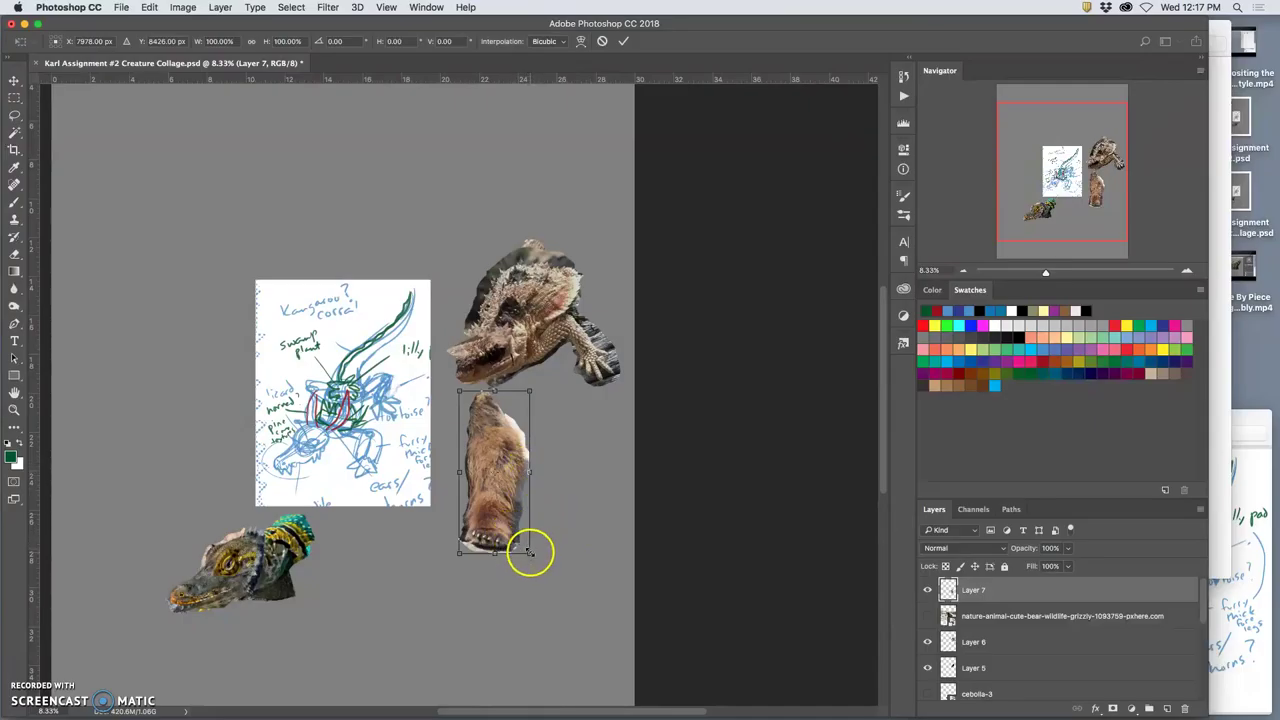
mouse_move(530, 550)
left_mouse_down()
mouse_move(521, 501)
mouse_move(620, 373)
mouse_move(568, 440)
mouse_move(418, 494)
mouse_move(405, 485)
mouse_move(414, 517)
mouse_move(403, 514)
mouse_move(419, 511)
left_mouse_up()
left_click_drag(430, 410, 390, 452)
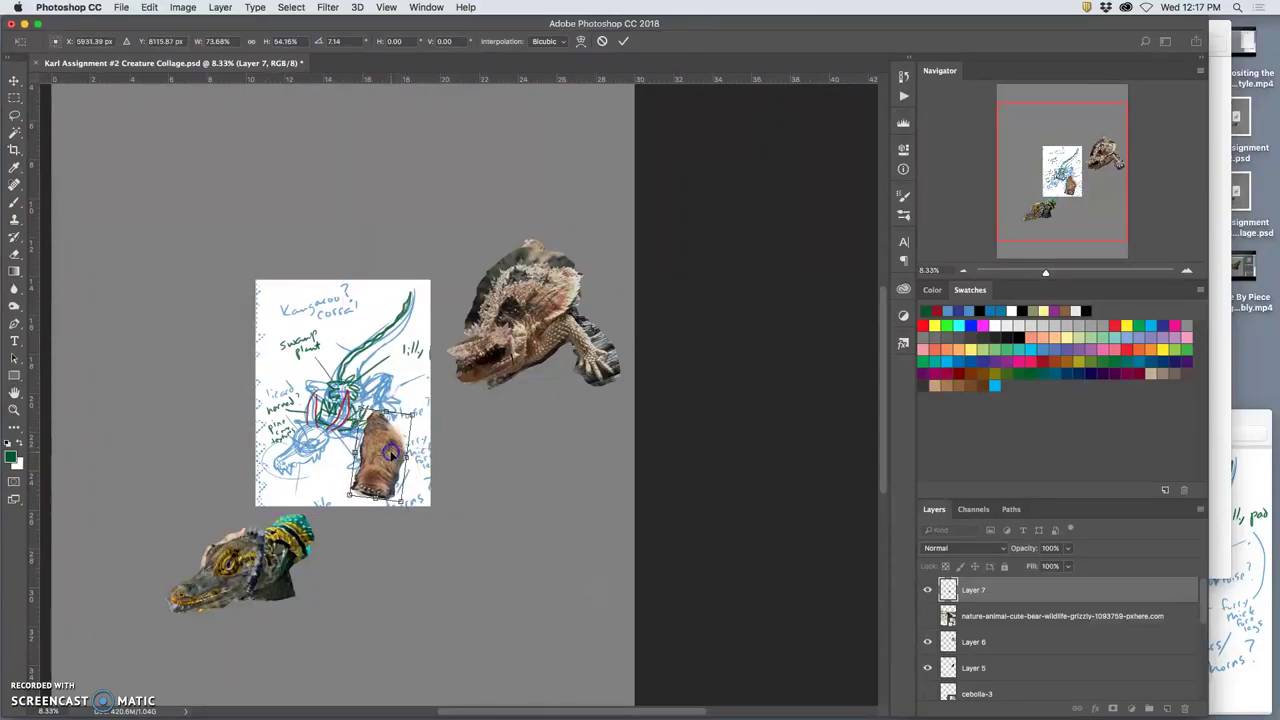
key("Return")
left_click(1212, 400)
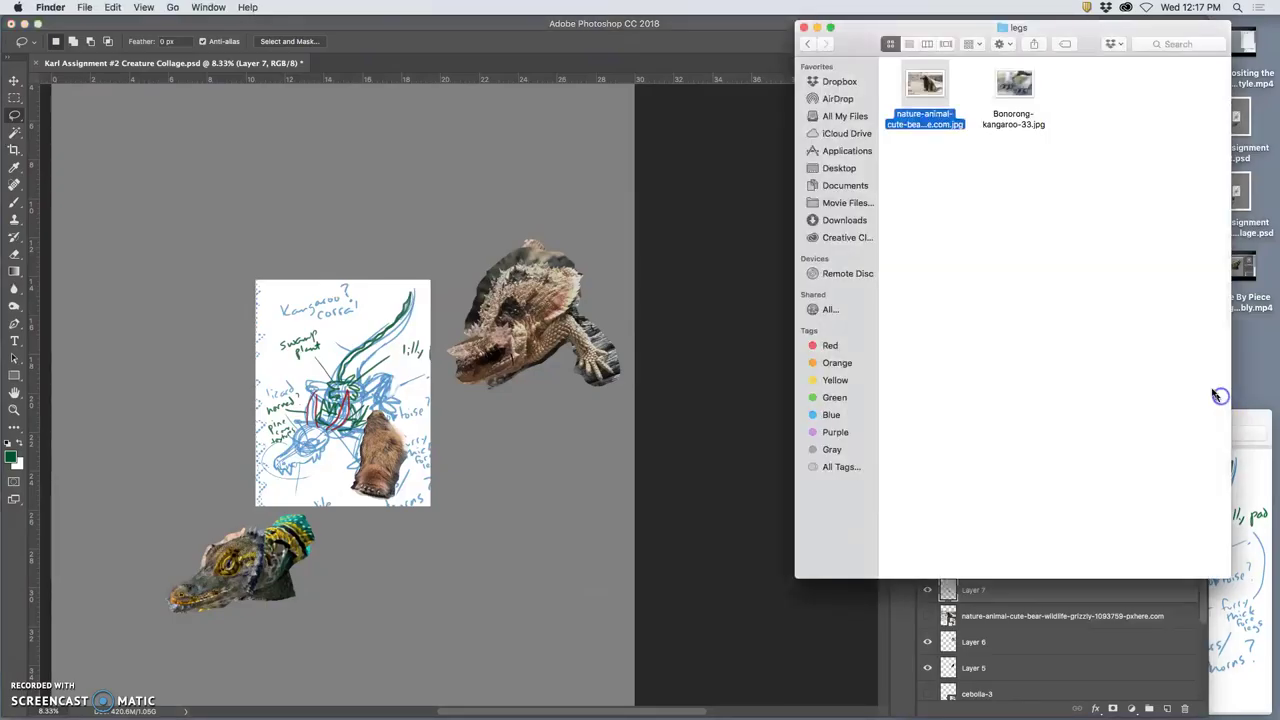
left_click_drag(1014, 85, 565, 408)
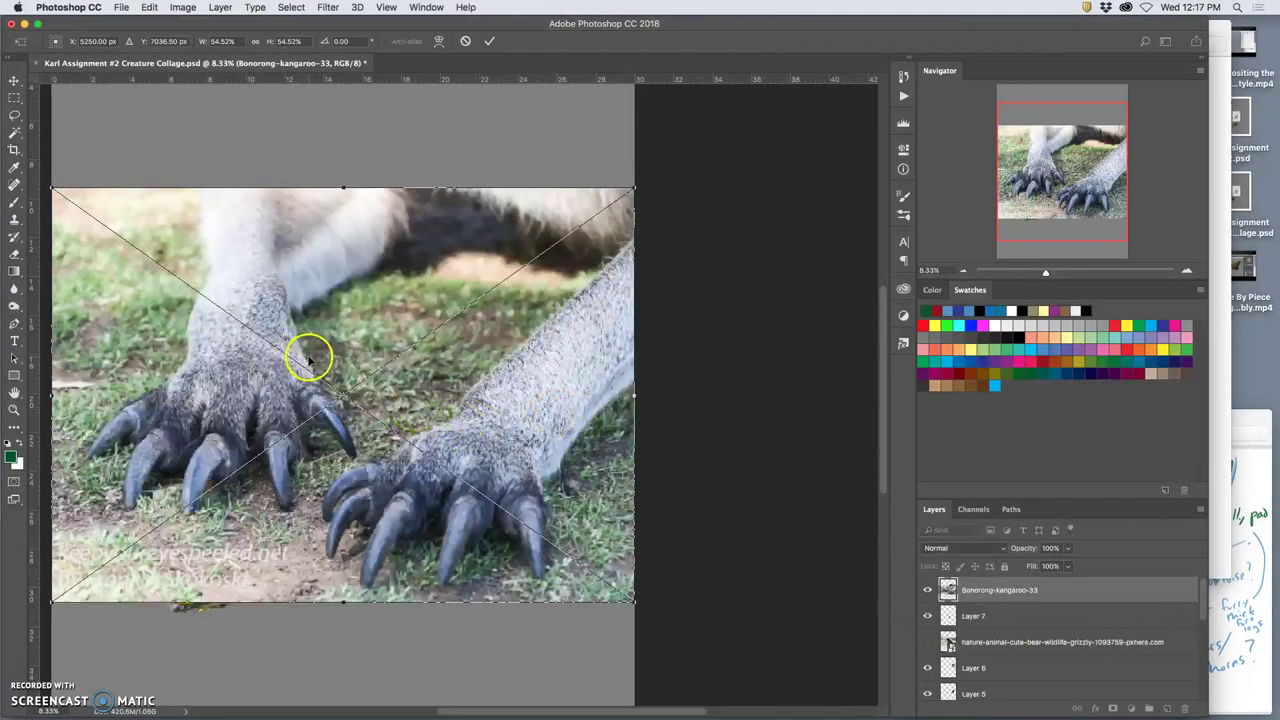
- Lasso a kangaroo paw onto Layer 8, hide the photo, and scale the paw to about 20%
key("Return")
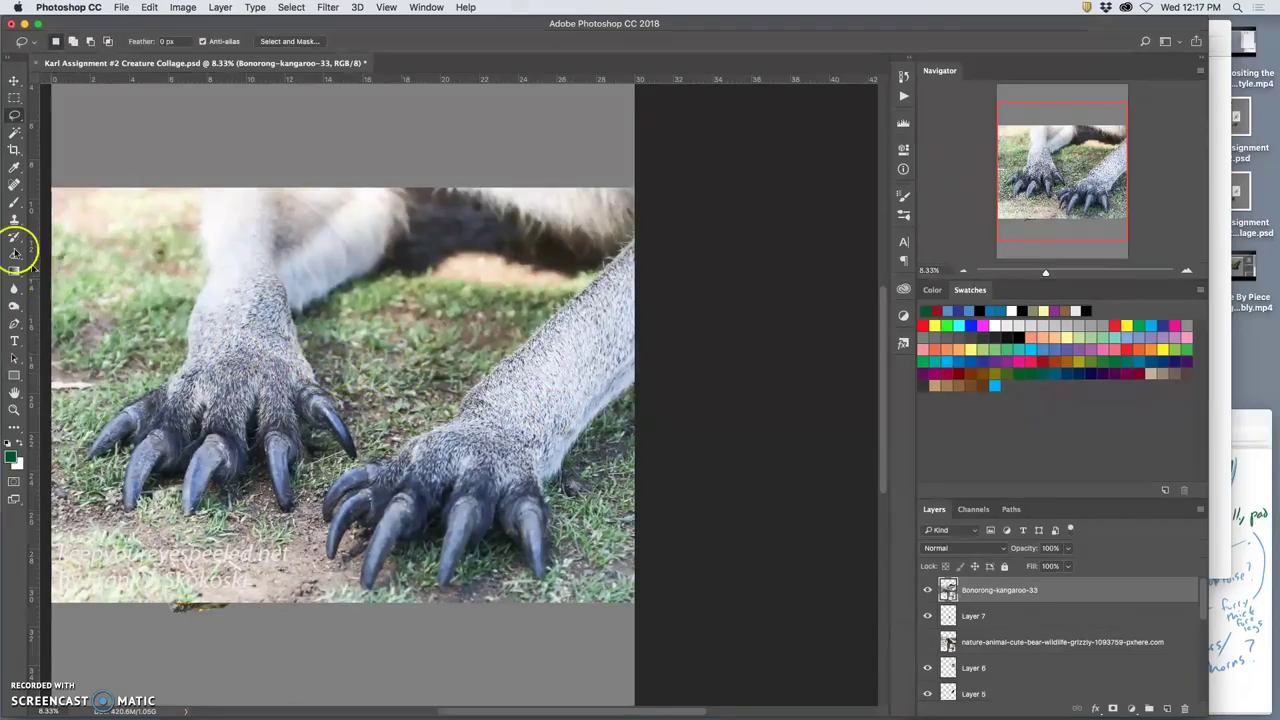
left_click(15, 118)
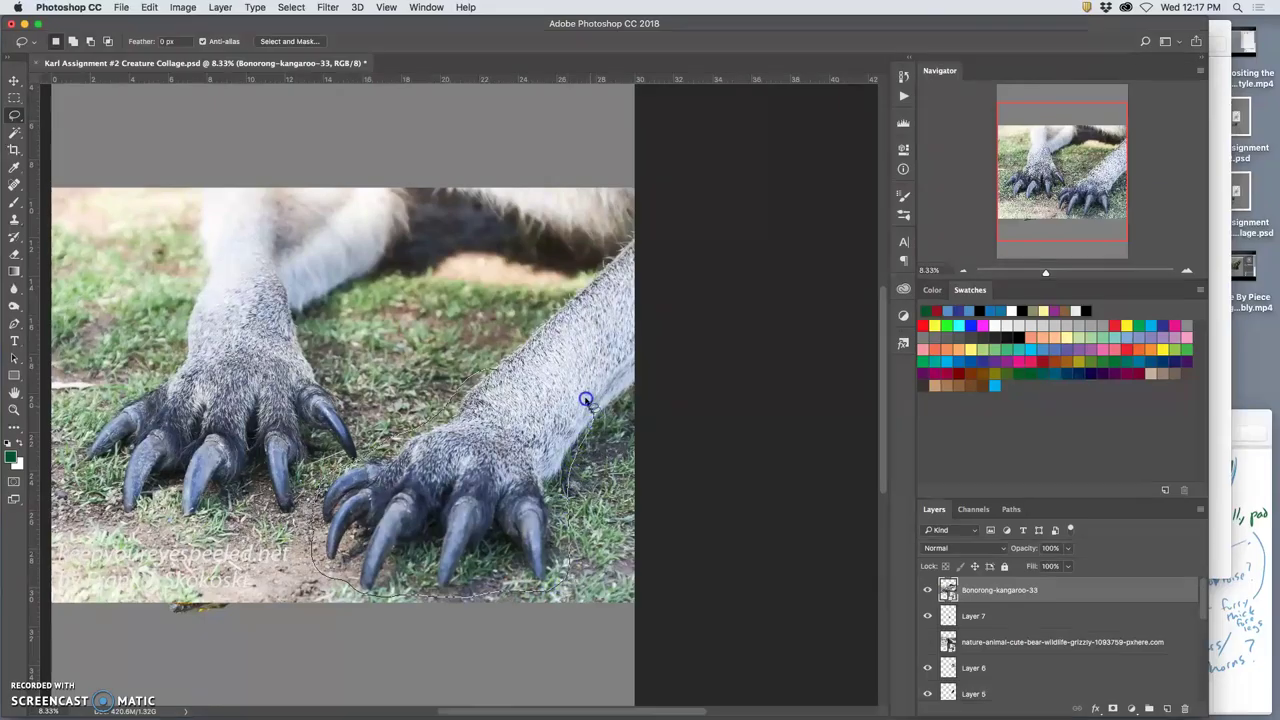
key("ctrl+j")
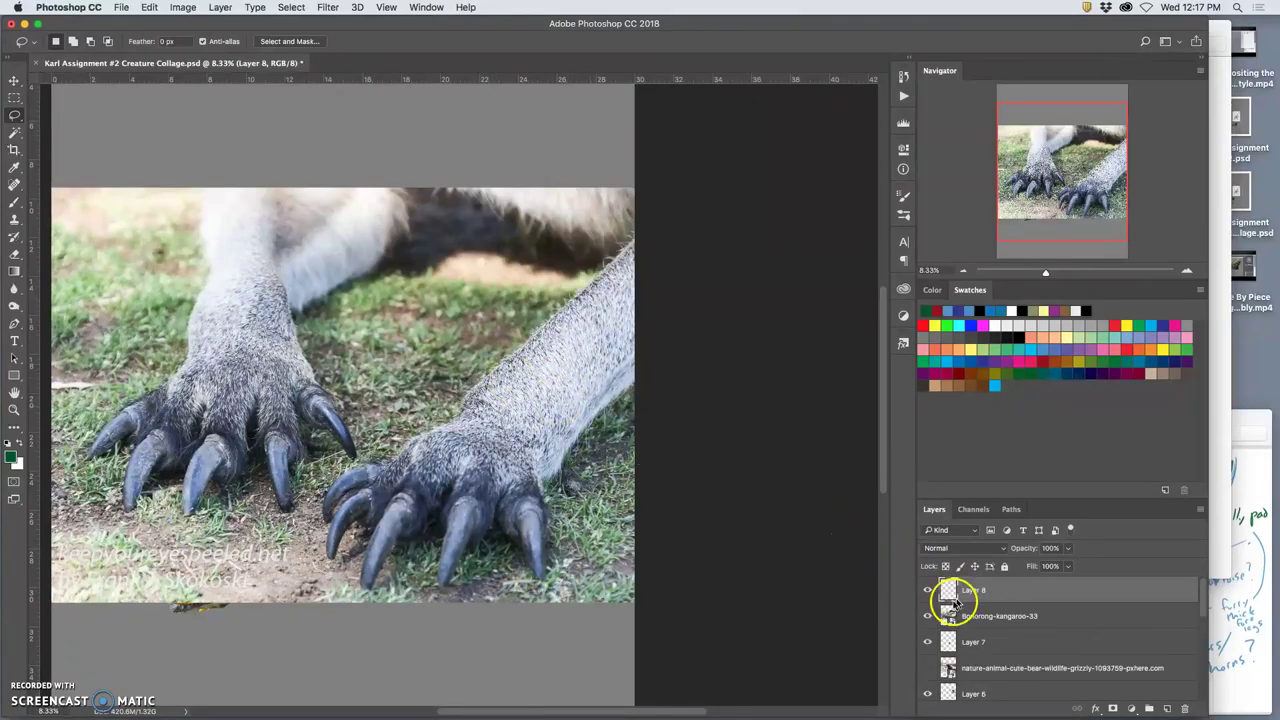
left_click(926, 616)
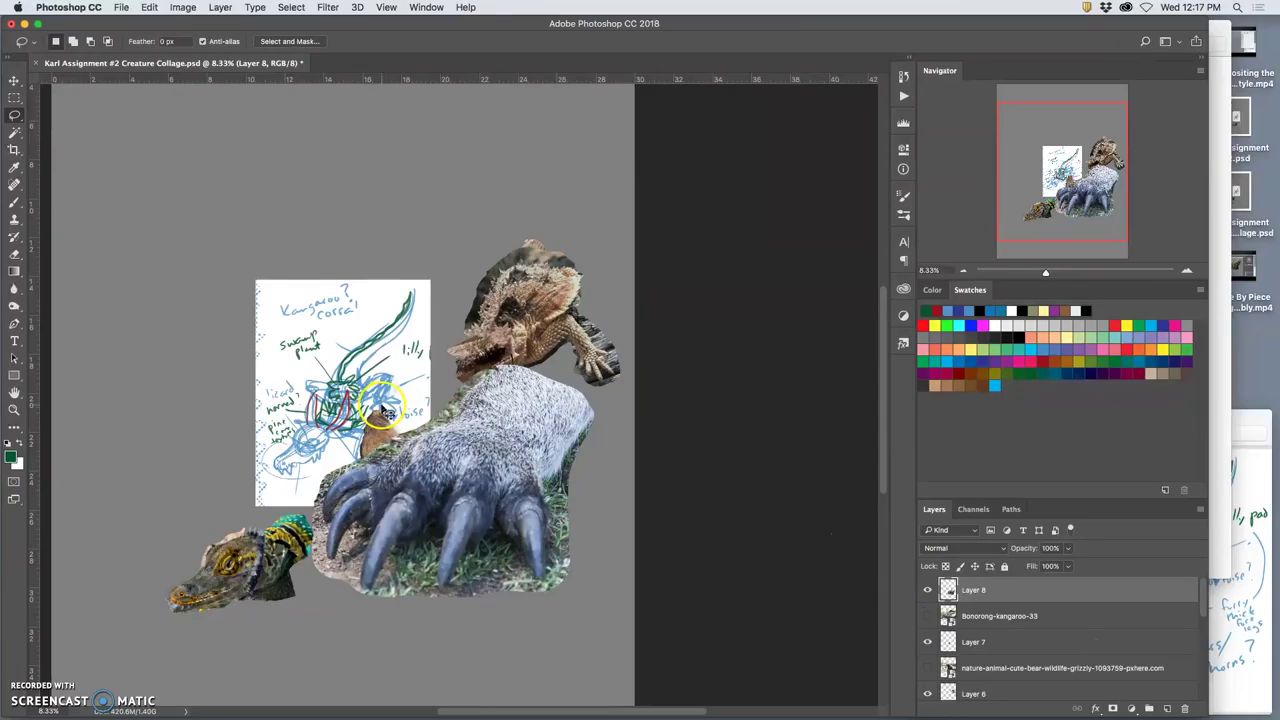
key("ctrl+t")
mouse_move(593, 366)
left_mouse_down()
mouse_move(557, 371)
mouse_move(491, 434)
mouse_move(487, 455)
mouse_move(384, 472)
mouse_move(400, 460)
left_mouse_up()
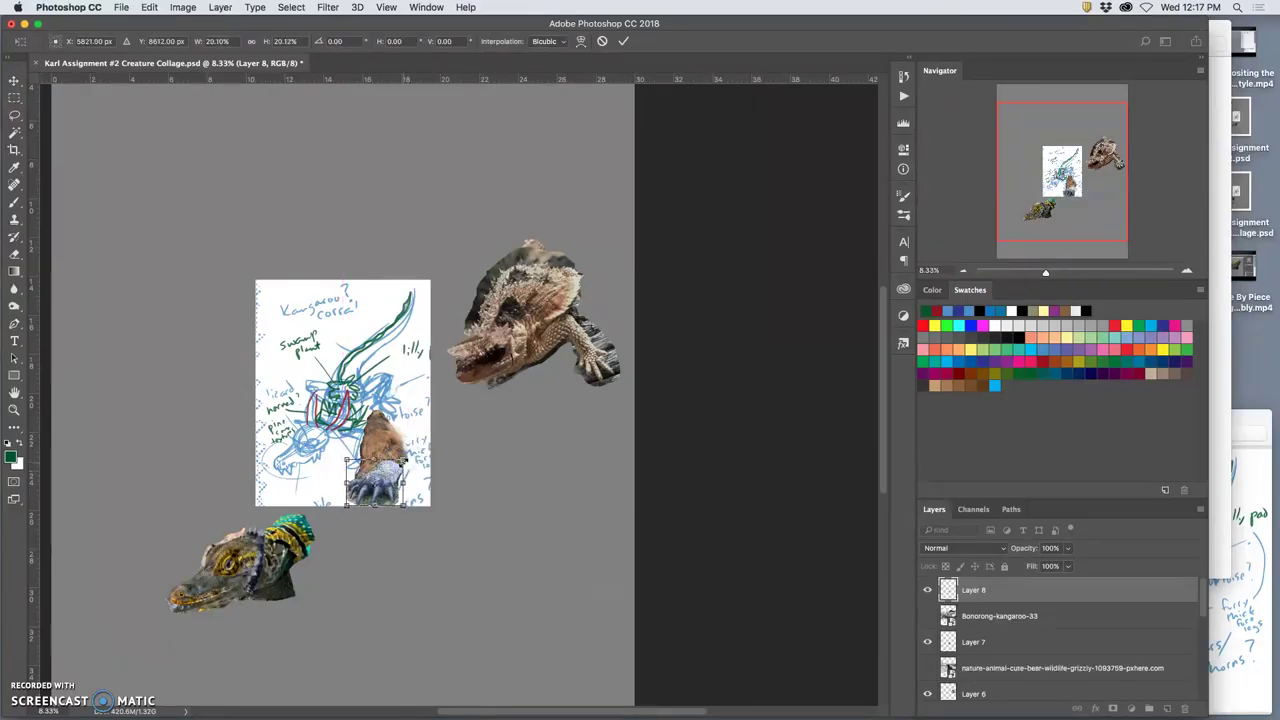
key("Return")
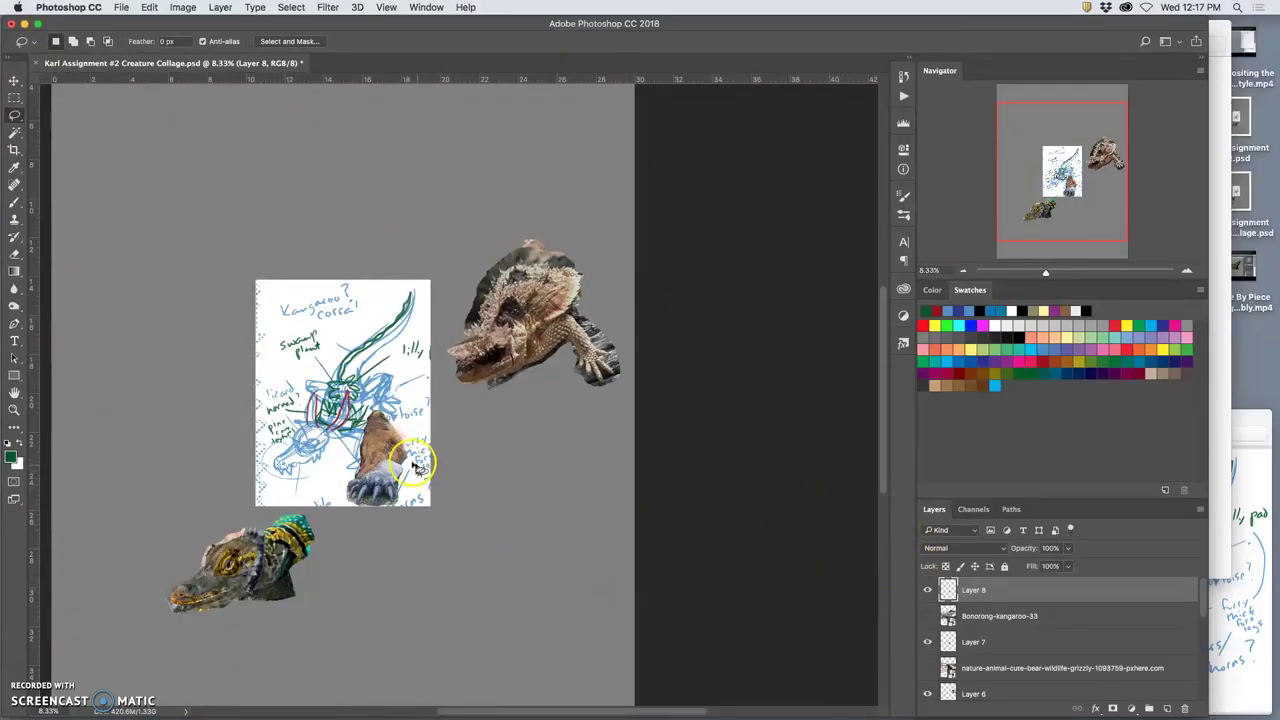
- Set the Move tool to auto-select layers and position the kangaroo paw under the bear leg
left_click(15, 80)
left_click(116, 41)
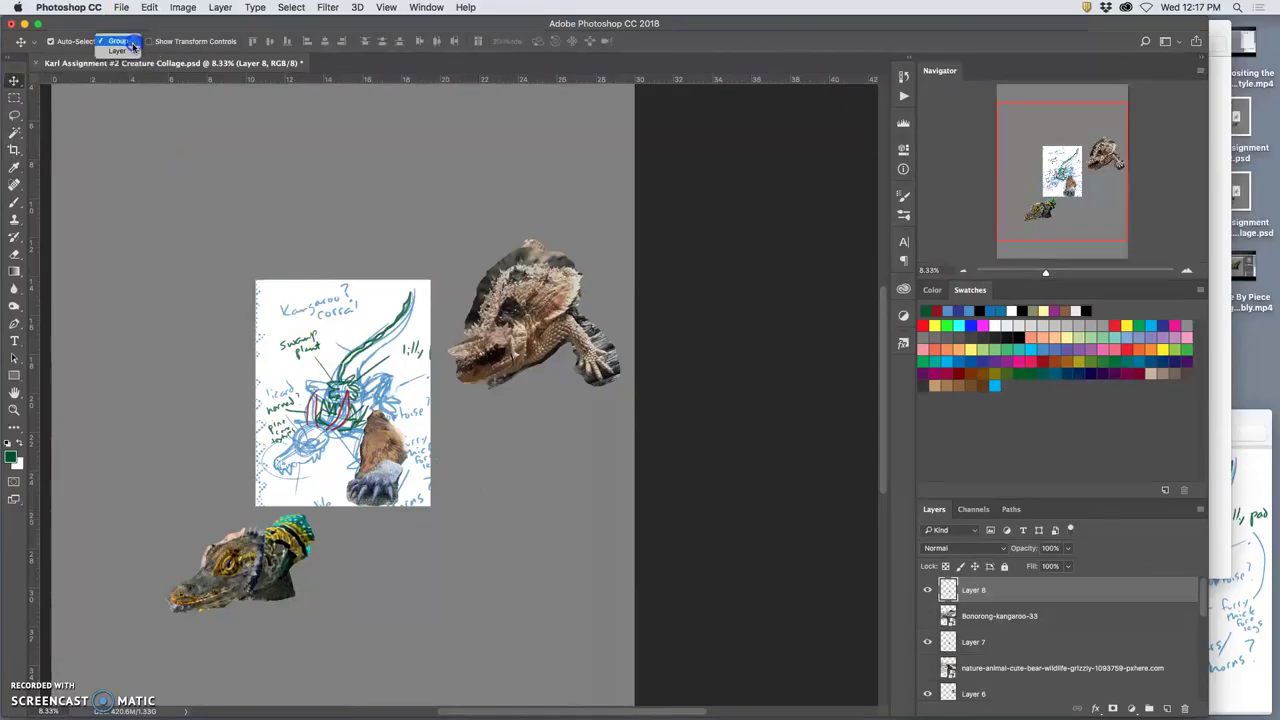
left_click(118, 56)
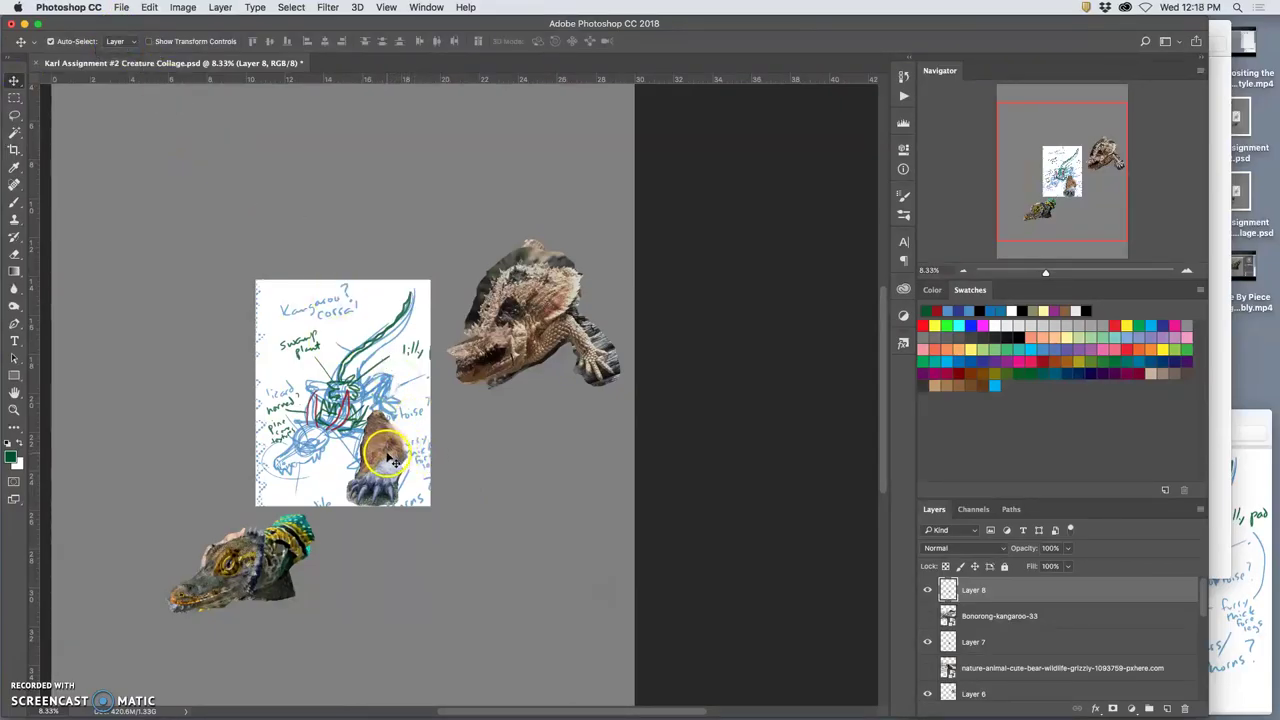
mouse_move(391, 459)
left_mouse_down()
mouse_move(385, 470)
mouse_move(389, 458)
left_mouse_up()
left_click(996, 659)
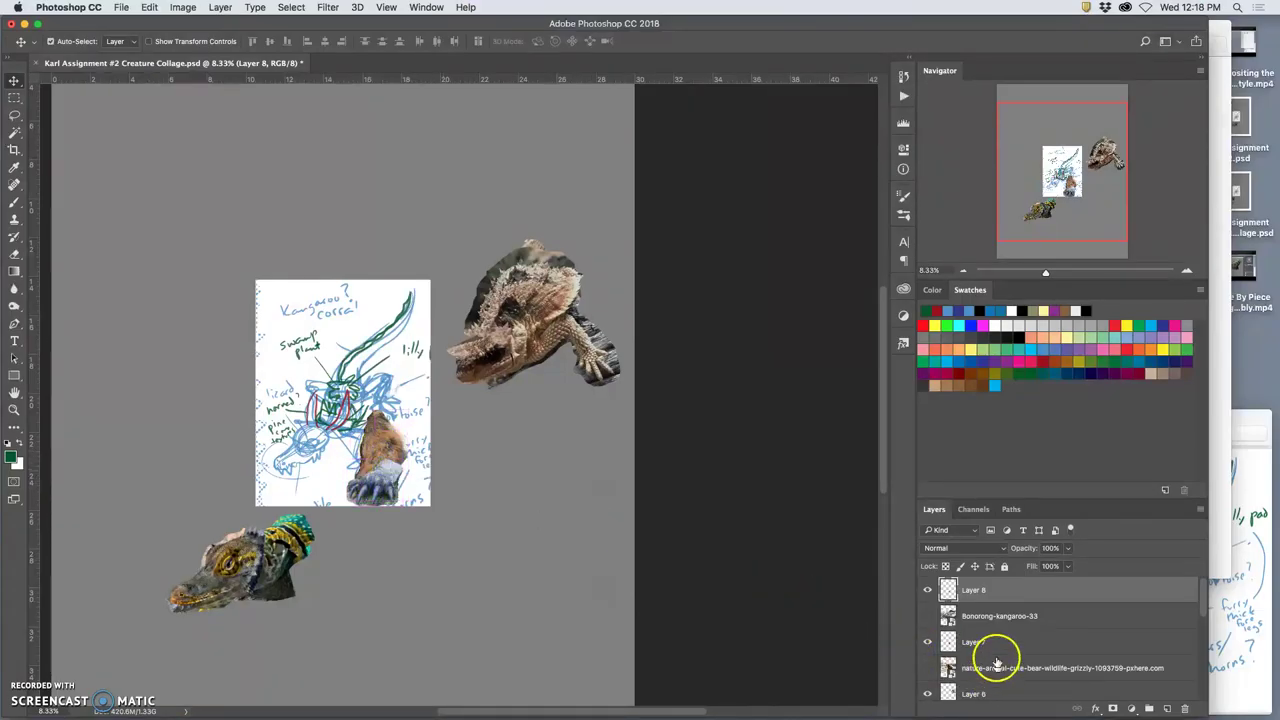
left_click(386, 458)
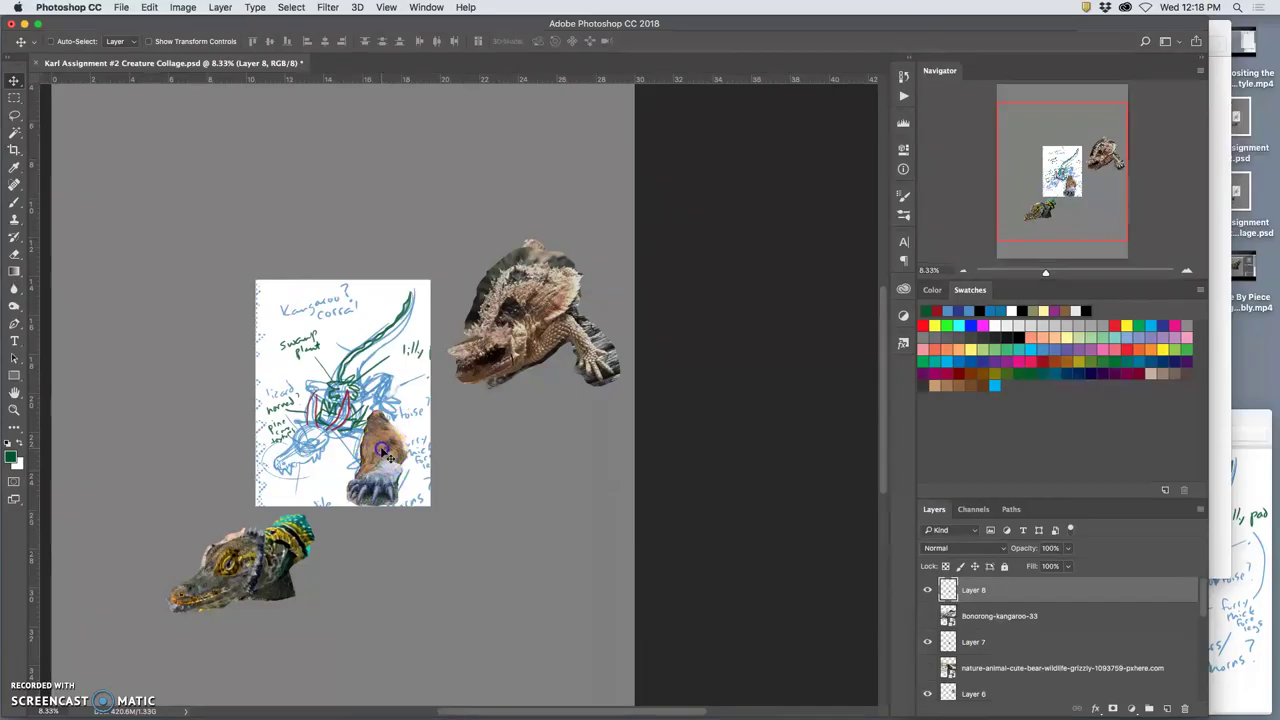
mouse_move(386, 455)
left_mouse_down()
mouse_move(416, 475)
mouse_move(490, 462)
mouse_move(494, 437)
left_mouse_up()
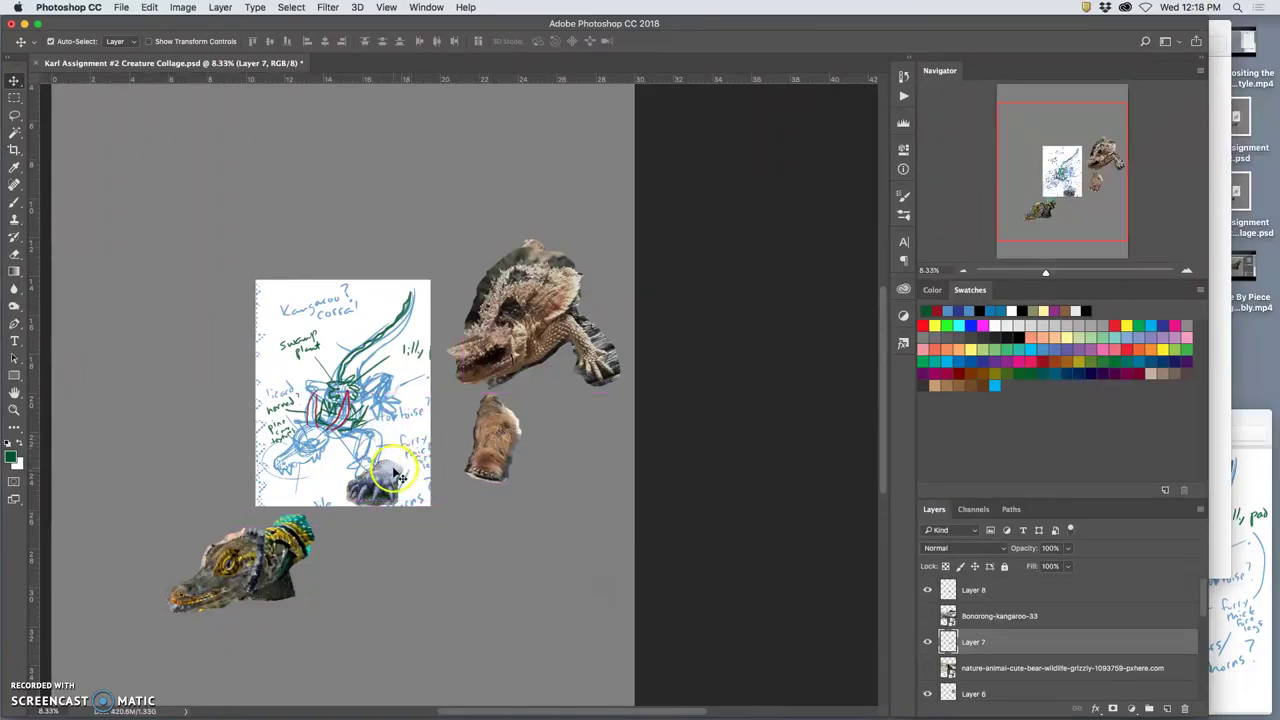
mouse_move(408, 485)
left_mouse_down()
mouse_move(494, 508)
mouse_move(495, 448)
mouse_move(496, 461)
left_mouse_up()
- Move Layers 8 and 7 together beneath the lizard body, zooming in to fine-tune
left_click(965, 600)
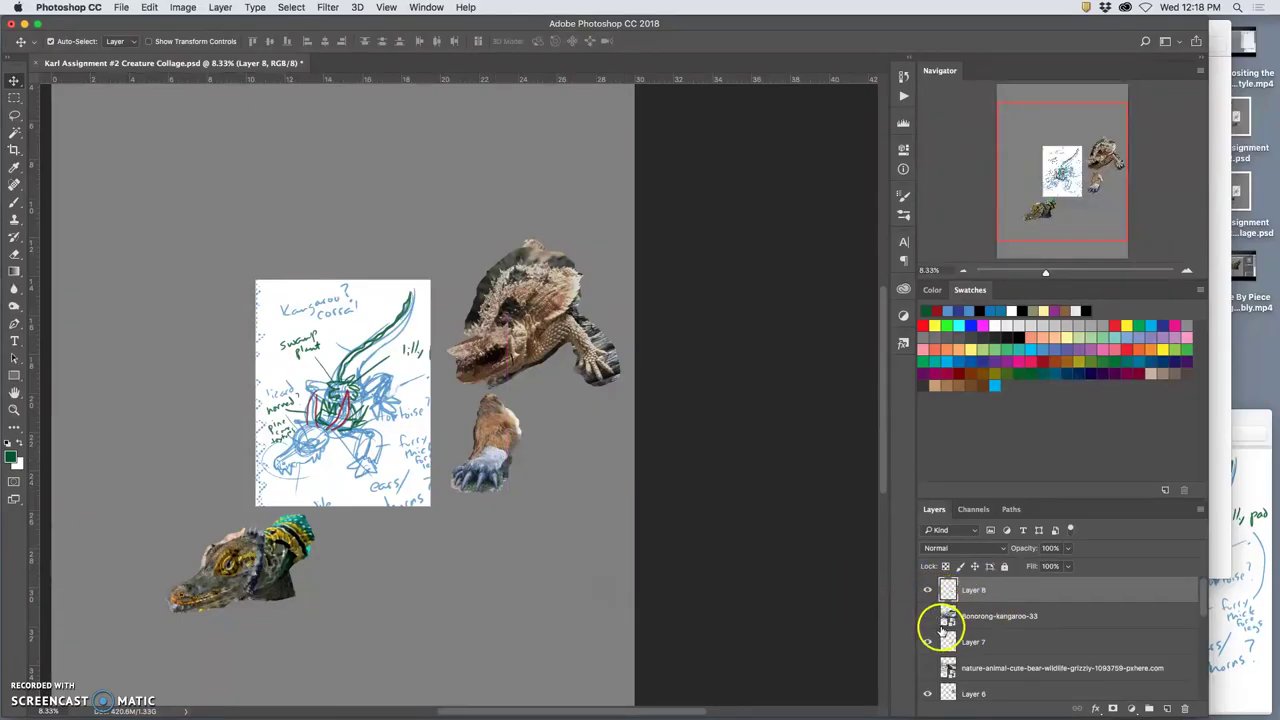
left_click(1002, 641, "super")
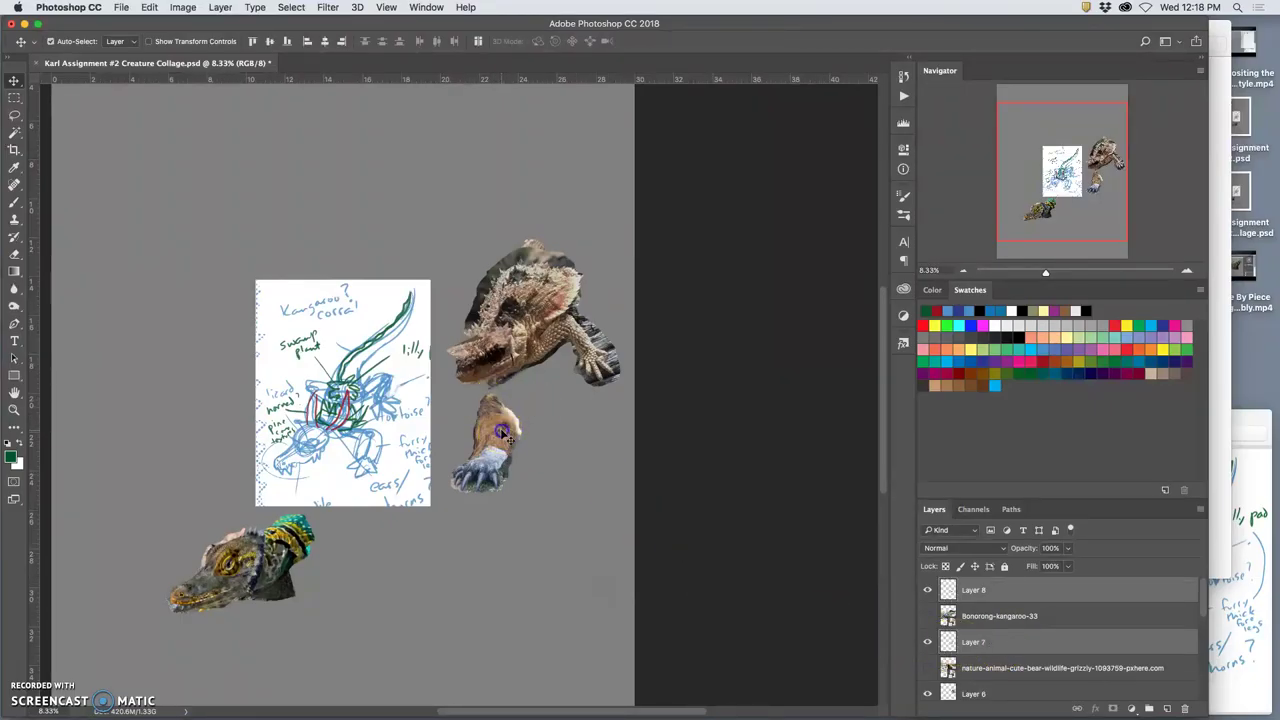
left_click_drag(500, 432, 548, 437)
left_click_drag(1057, 606, 1006, 606)
key("super+equal")
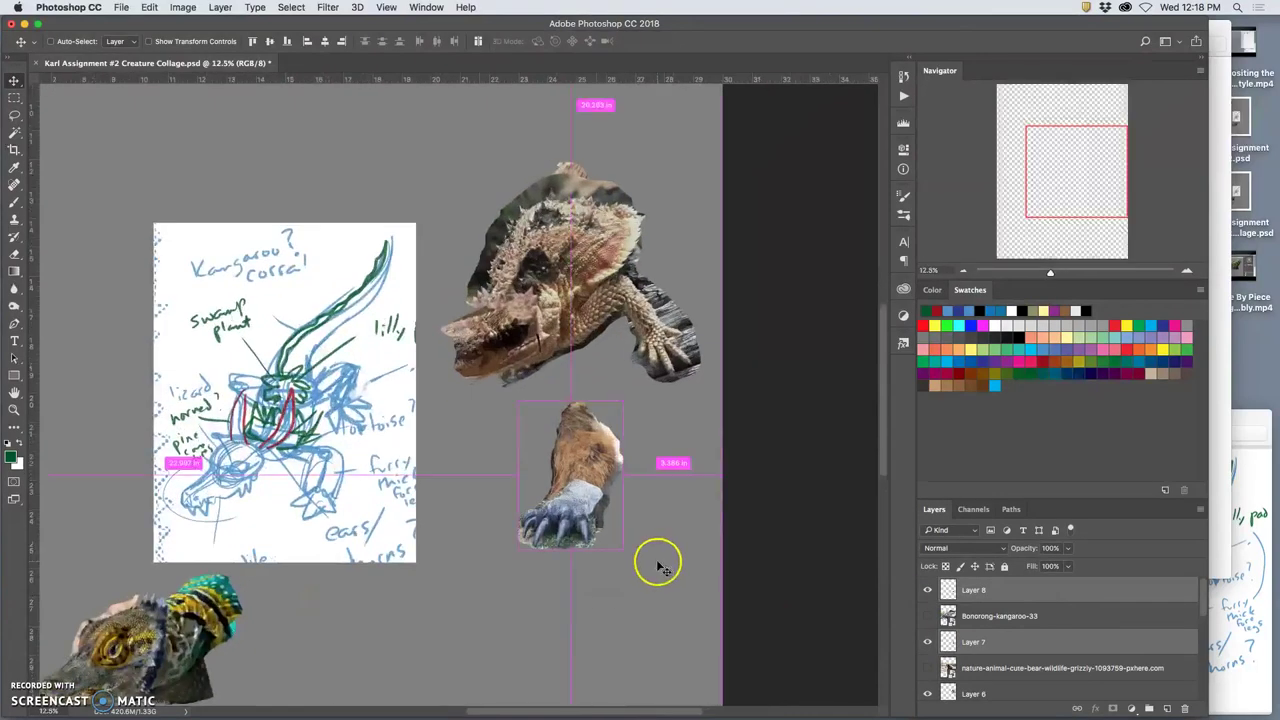
key("super+equal")
mouse_move(660, 540)
left_mouse_down()
mouse_move(640, 533)
mouse_move(648, 524)
left_mouse_up()
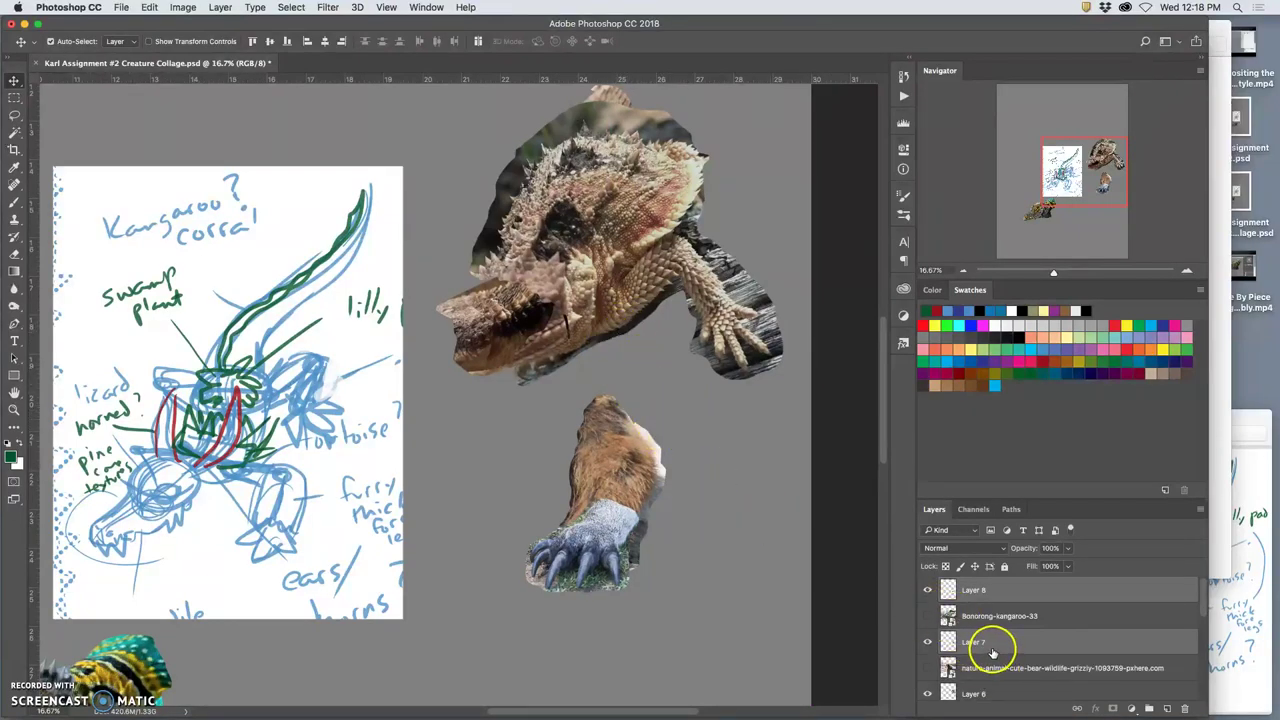
- Drag Layers 7, 6 and 5 together onto the sketch document
scroll(980, 652, "down", 2)
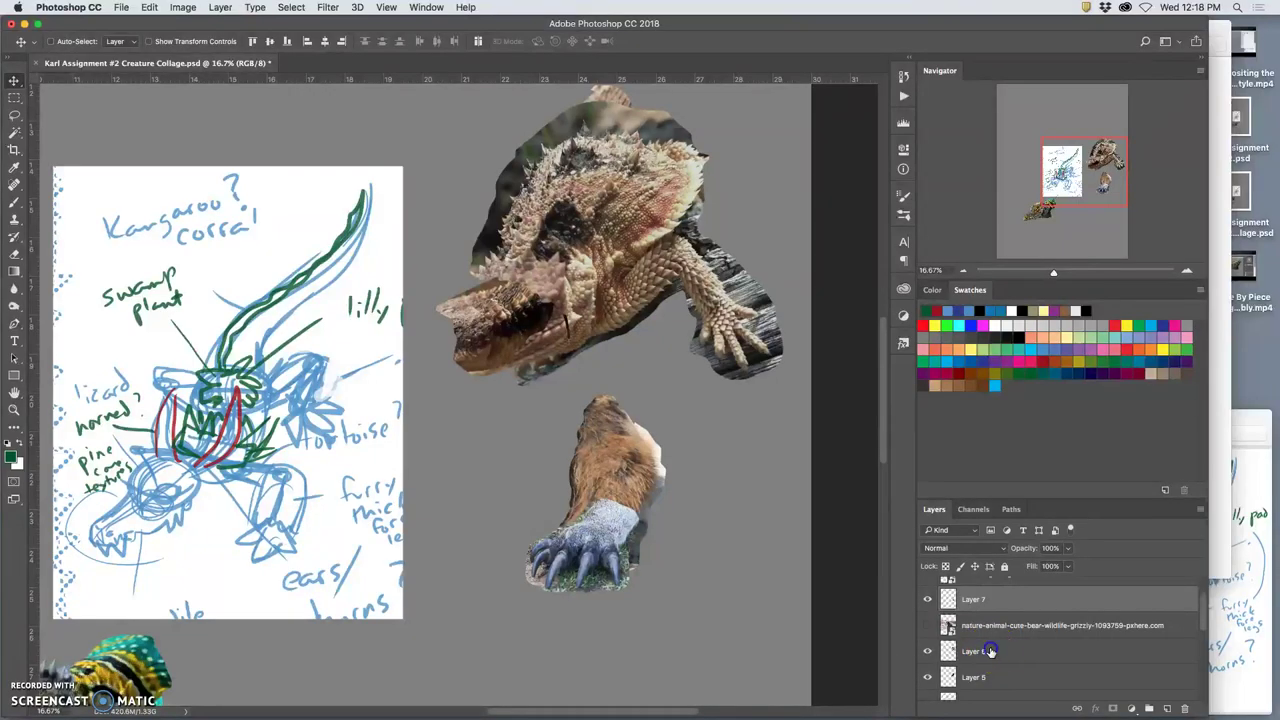
left_click(988, 651, "super")
left_click(988, 677, "super")
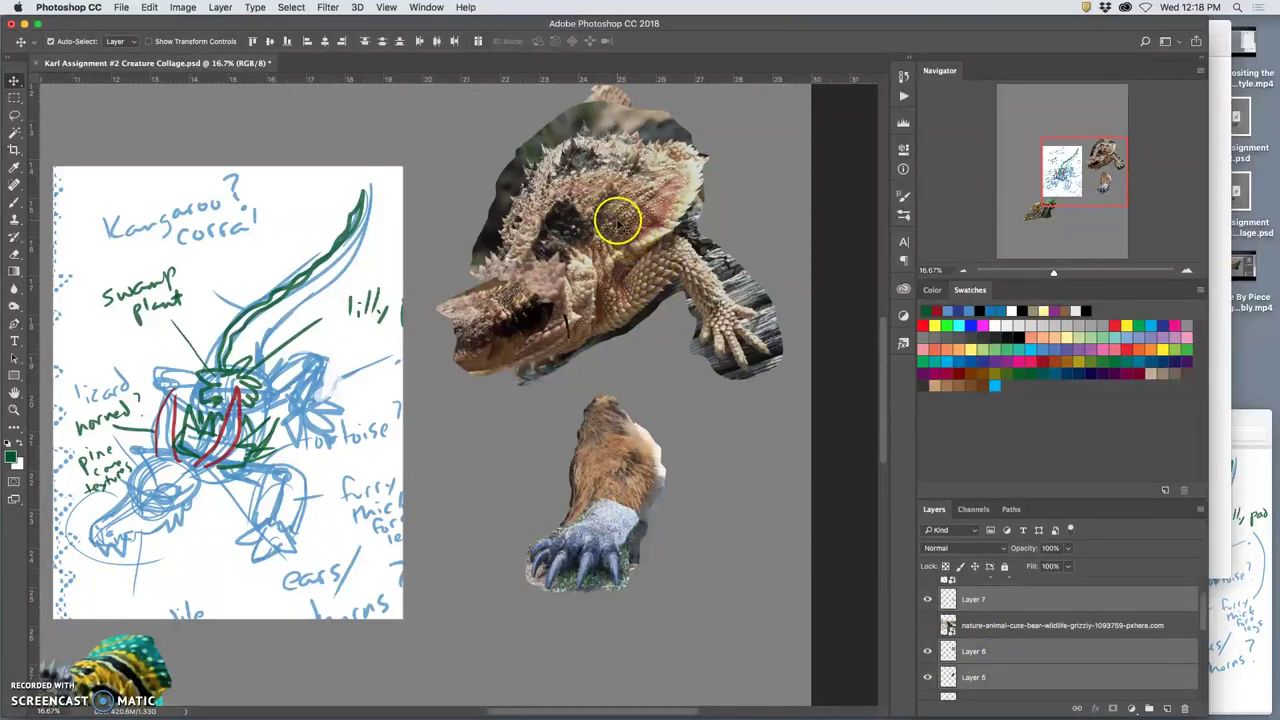
mouse_move(619, 222)
left_mouse_down()
mouse_move(591, 223)
mouse_move(331, 349)
left_mouse_up()
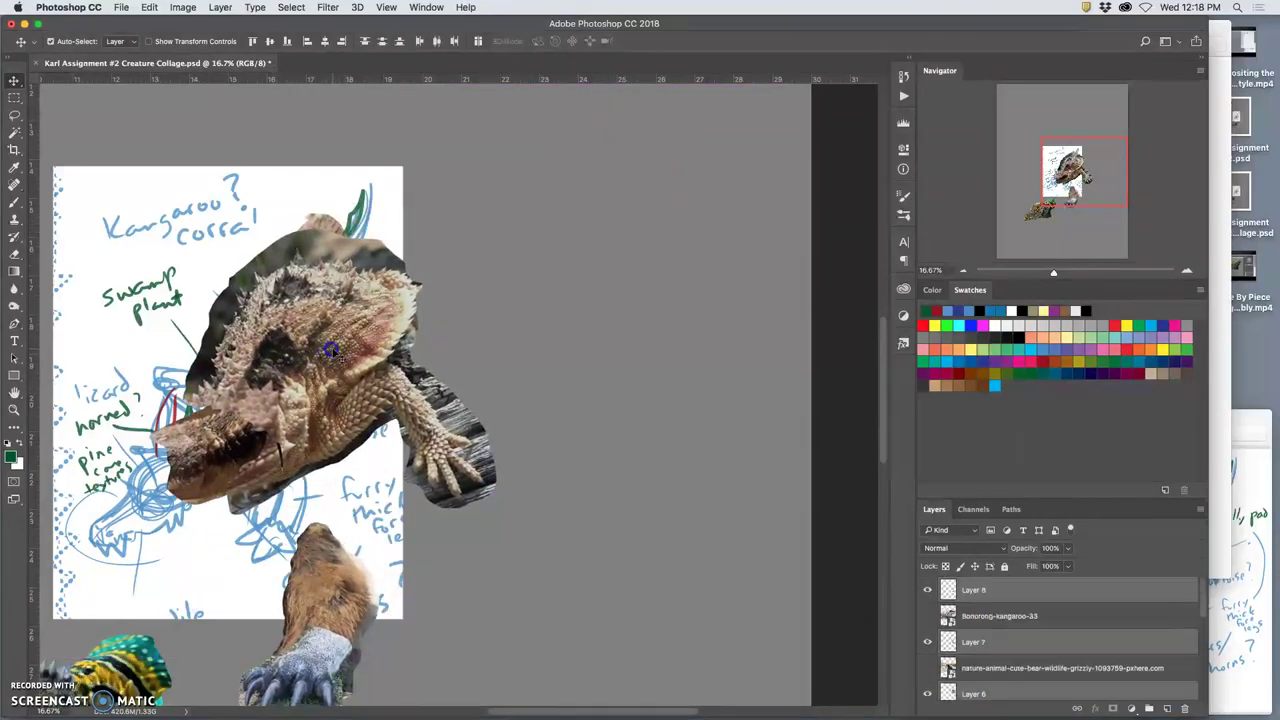
- Transform the lizard body to about 100% and position it over the sketch
scroll(515, 428, "down", 3)
key("super")
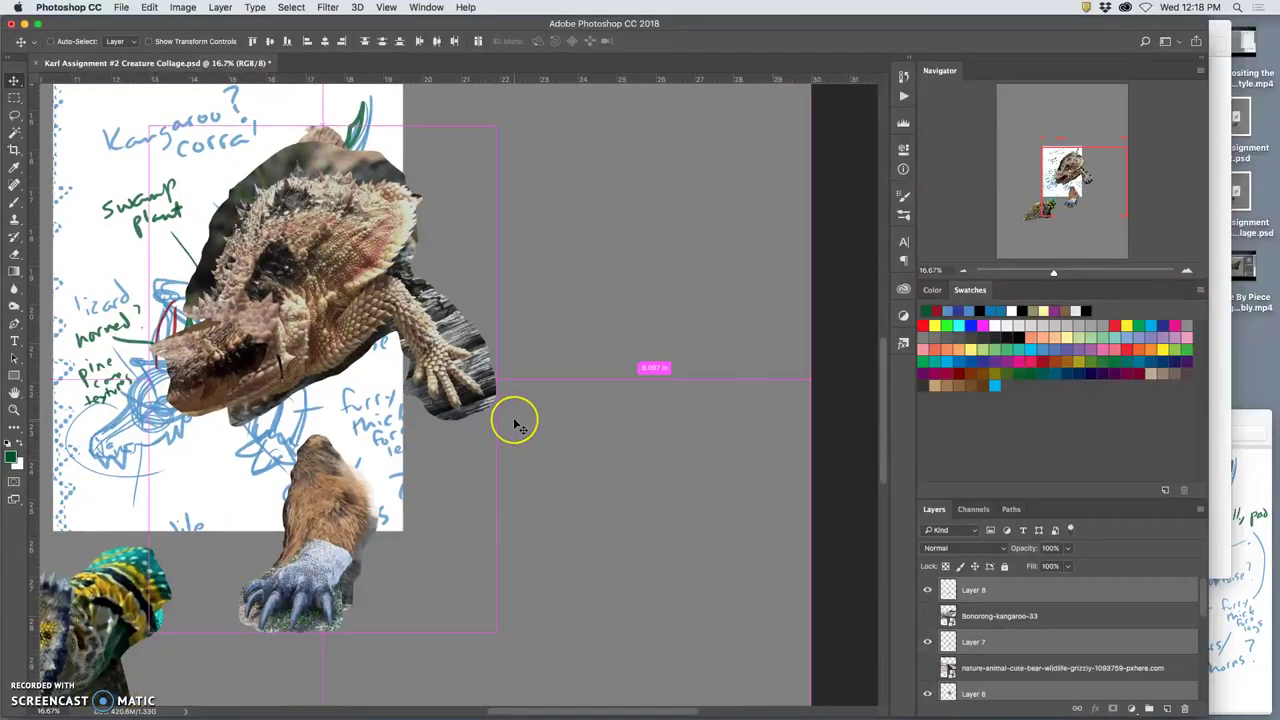
key("super+minus")
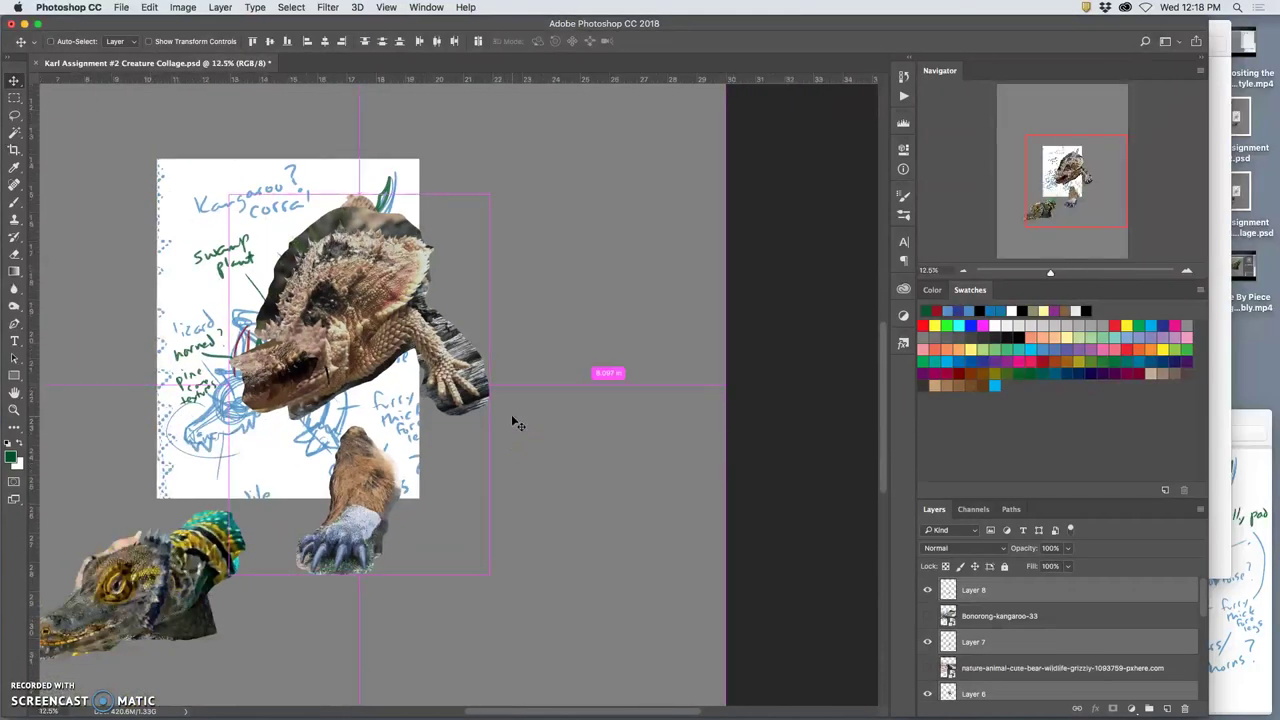
key("super+t")
left_click_drag(490, 195, 466, 243)
left_click_drag(378, 304, 334, 325)
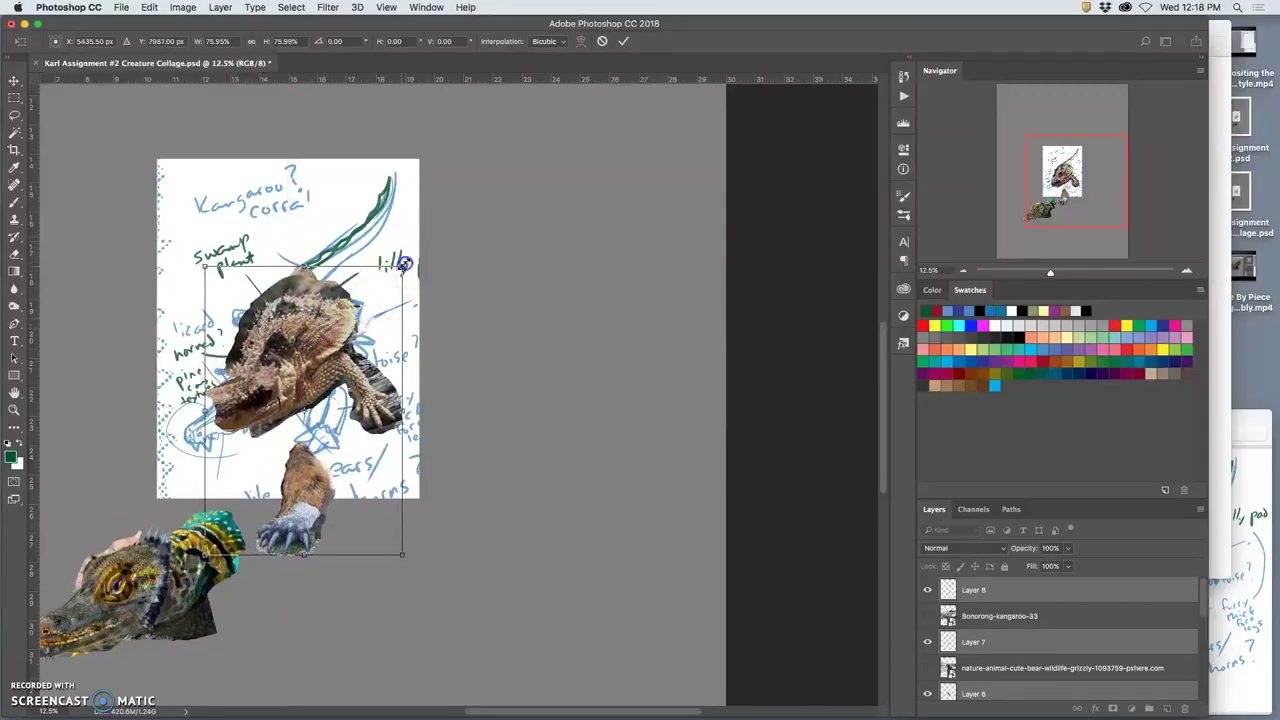
left_click_drag(404, 264, 446, 237)
left_click_drag(355, 320, 385, 300)
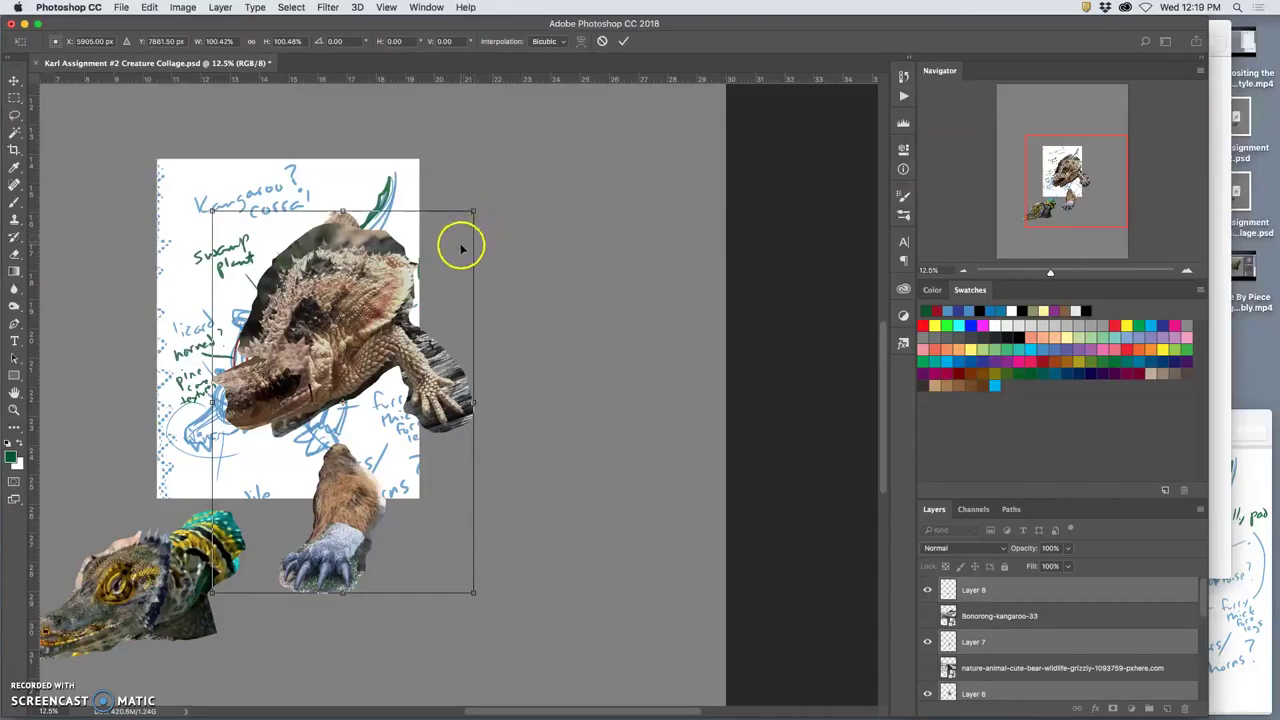
key("Return")
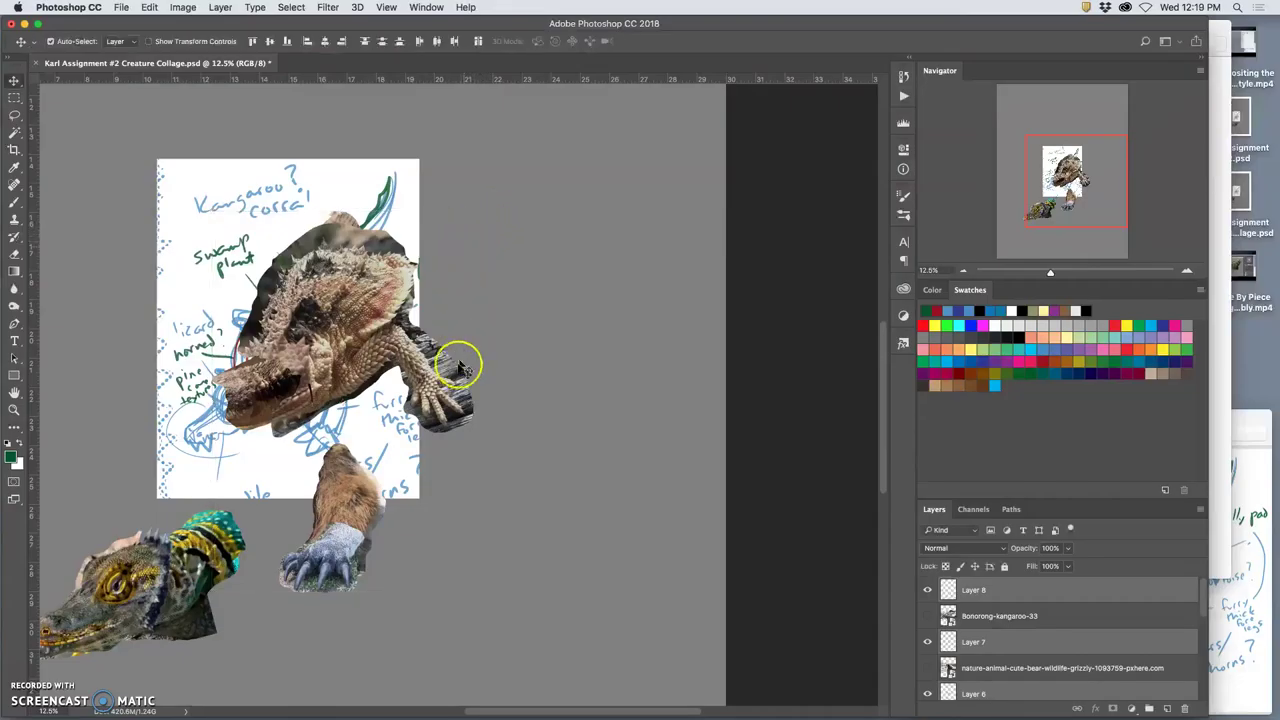
- Move the clawed foot on Layers 8 and 7 up under the lizard body
left_click(978, 592)
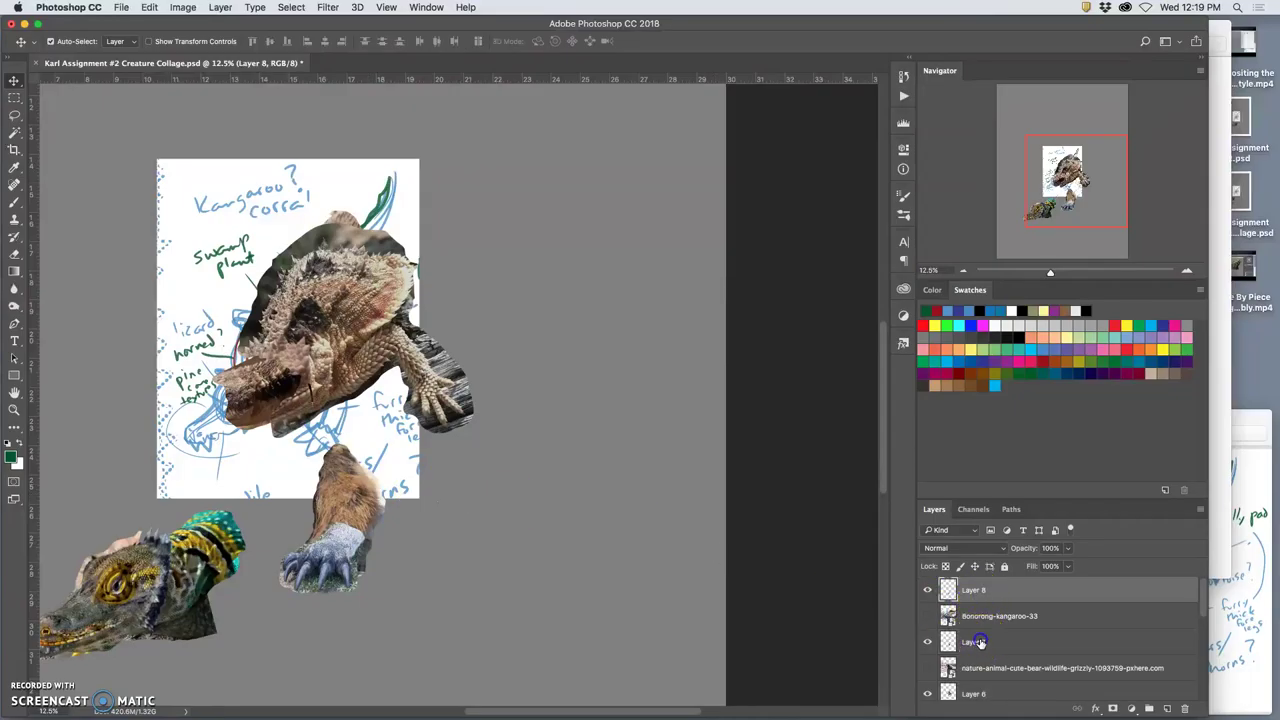
left_click(980, 642, "shift")
left_click(990, 590)
left_click(994, 636, "shift")
left_click_drag(367, 505, 380, 398)
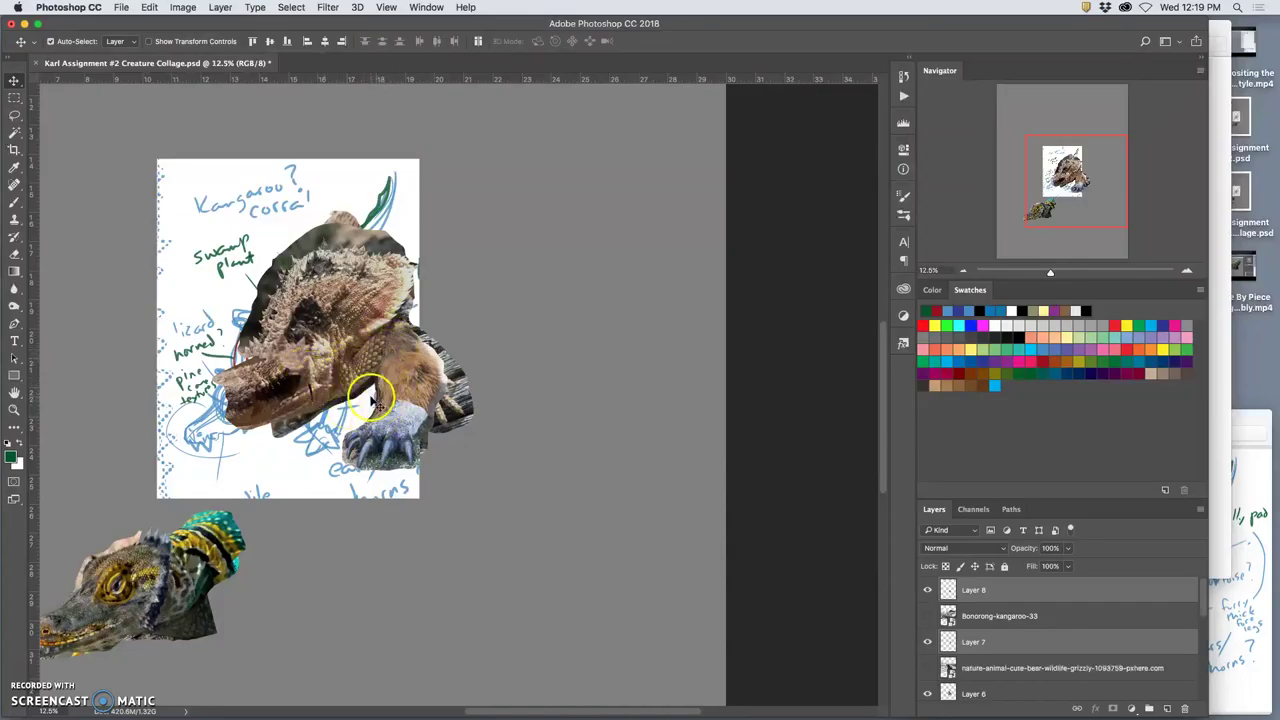
- Reorder Layers 7 and 6 above Bonorong-kangaroo-33 in the Layers panel
double_click(1022, 645)
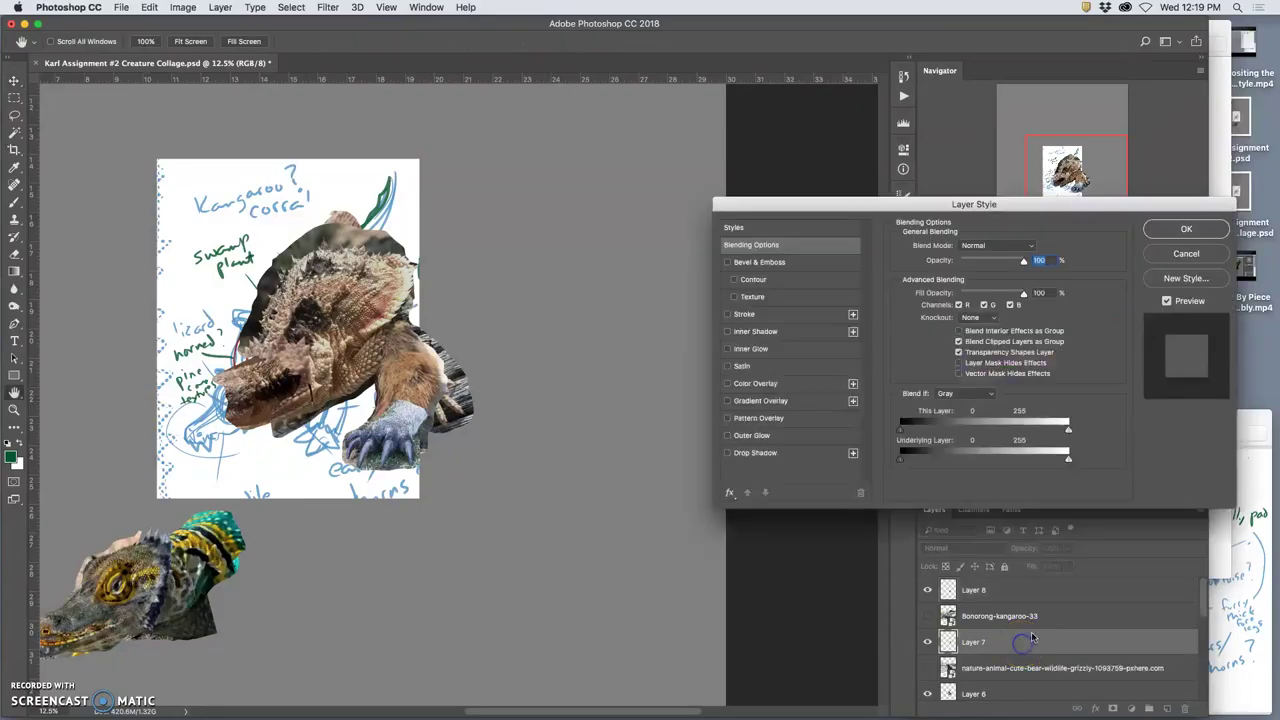
left_click(1181, 260)
left_click_drag(1023, 643, 1015, 604)
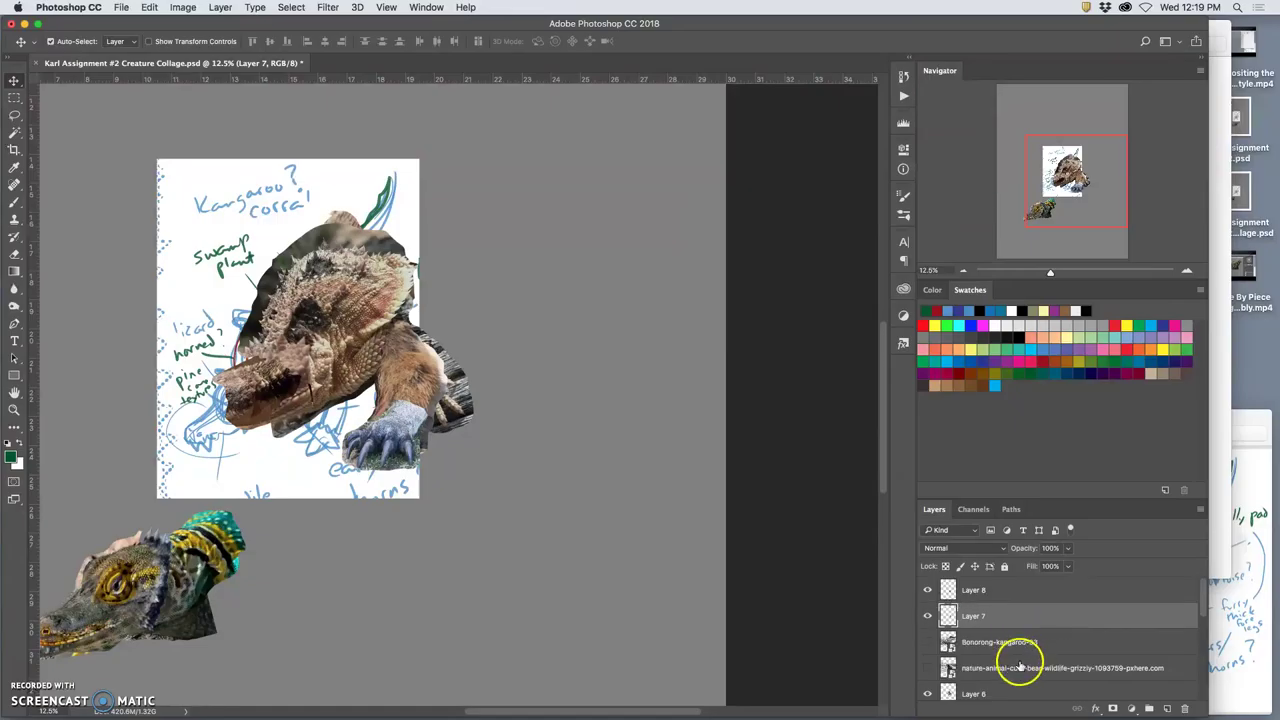
left_click_drag(1014, 688, 1040, 650)
scroll(1025, 658, "down", 3)
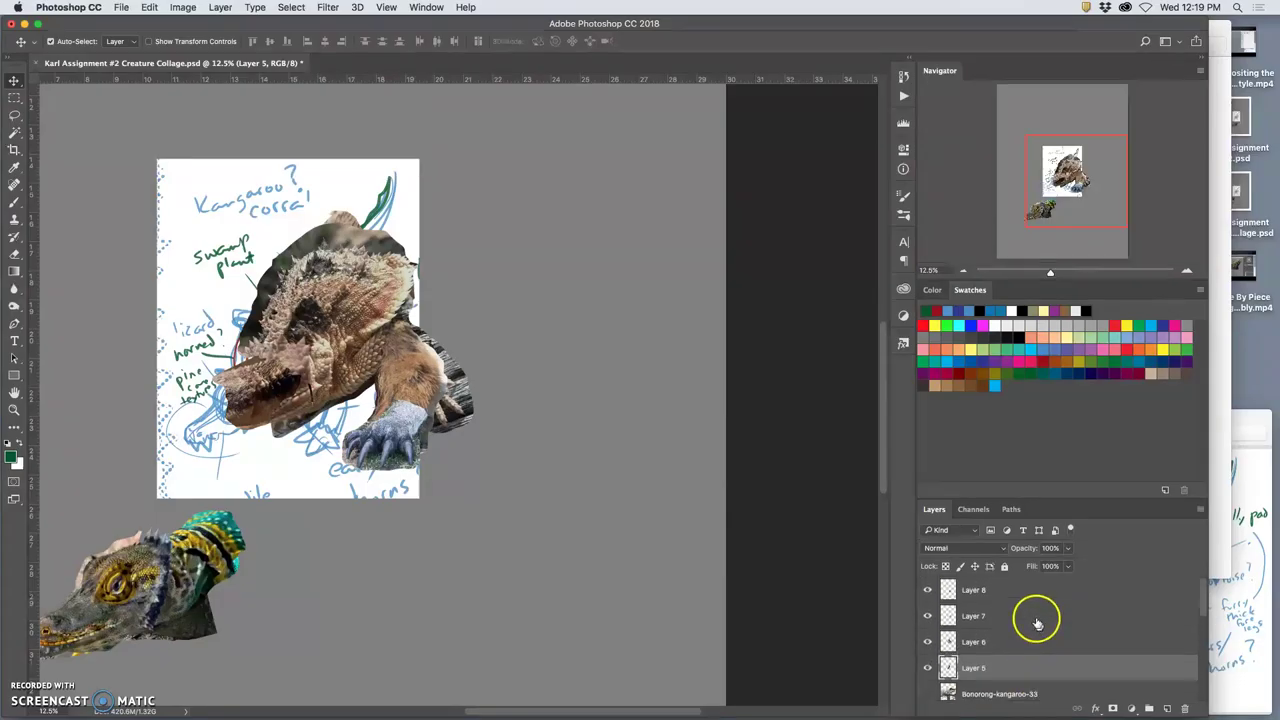
- Group Layers 8 through 5 as Torso Group 1, placed below Head Group 1
left_click(1026, 597, "shift")
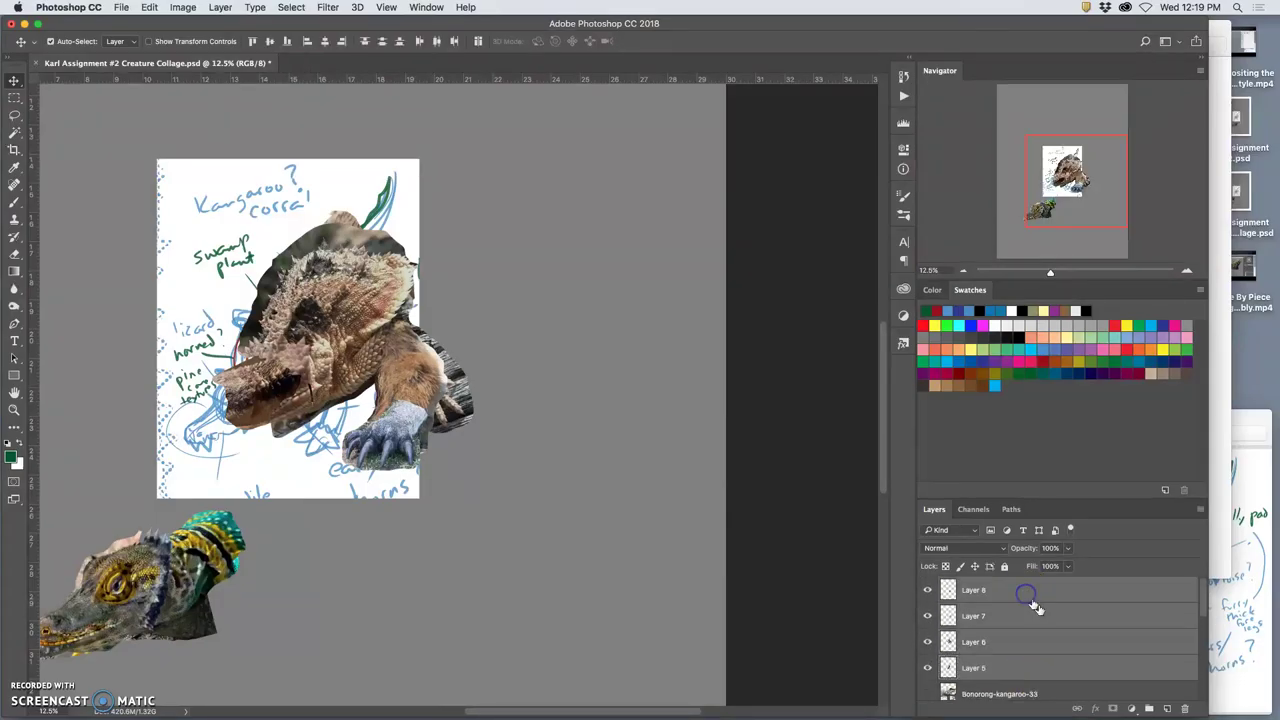
left_click(1151, 708)
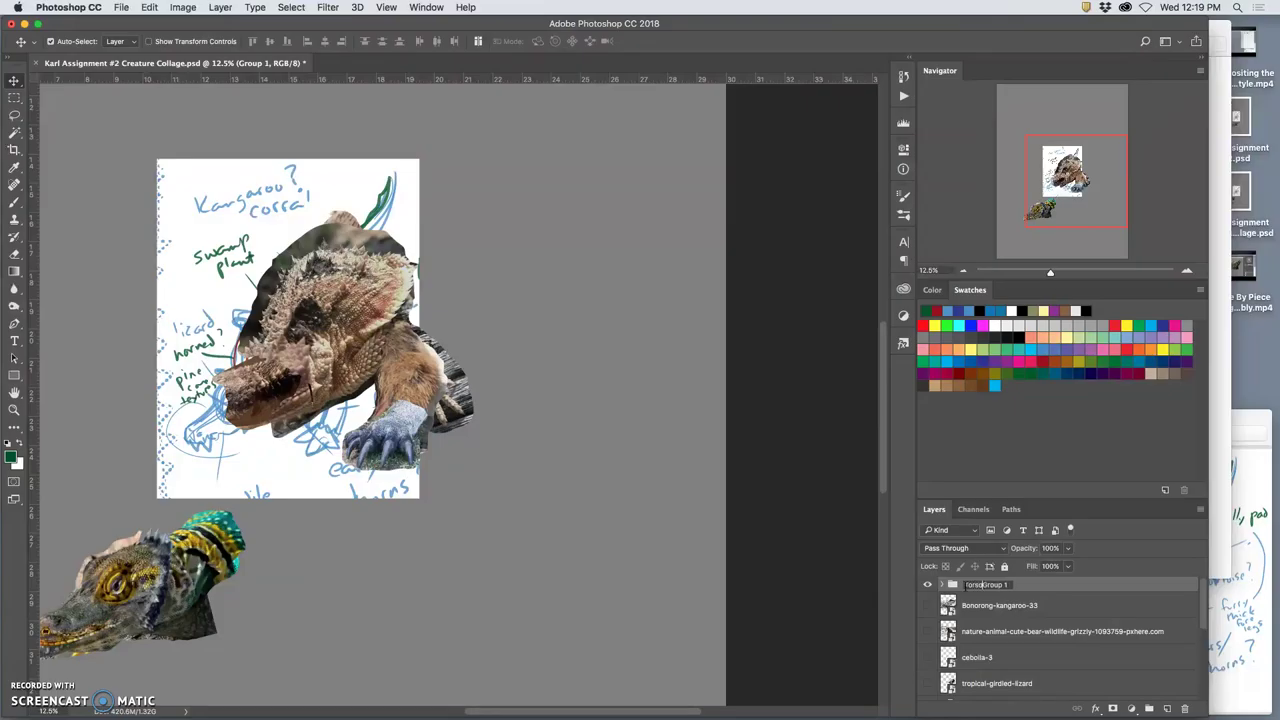
key("Return")
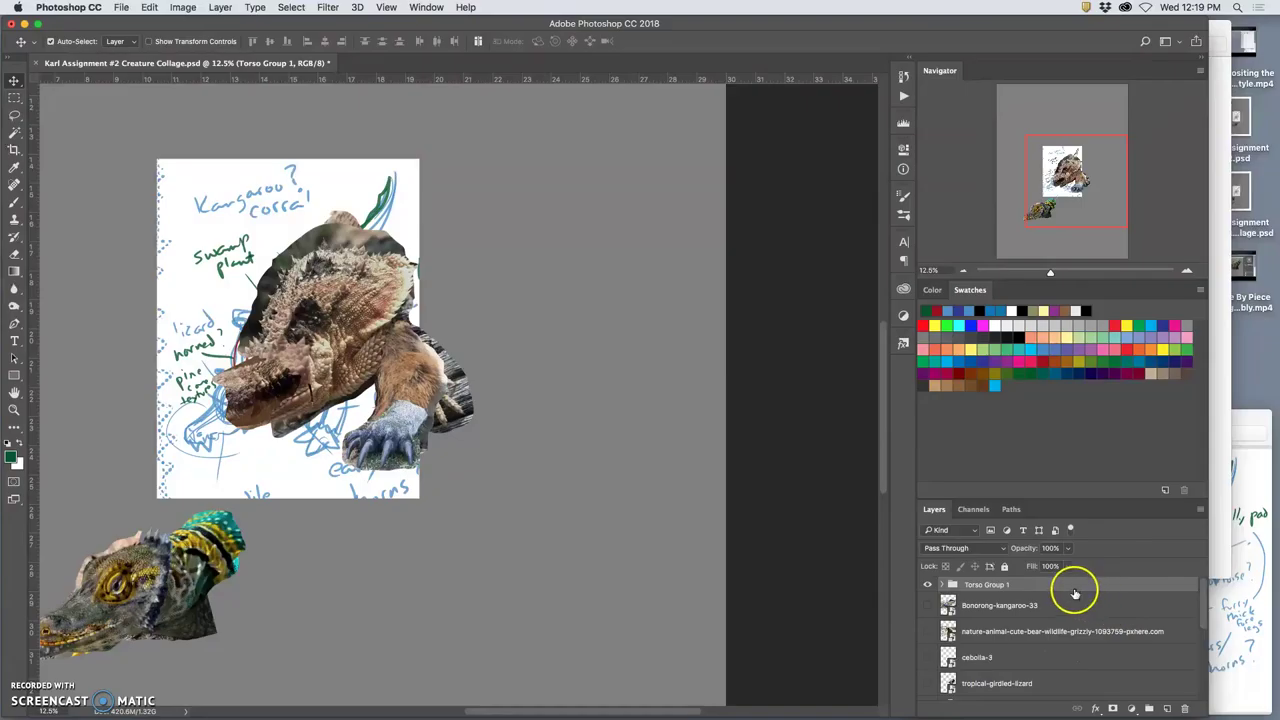
key("super+bracketleft")
key("super+bracketleft")
key("super+bracketleft")
key("super+bracketleft")
key("super+bracketleft")
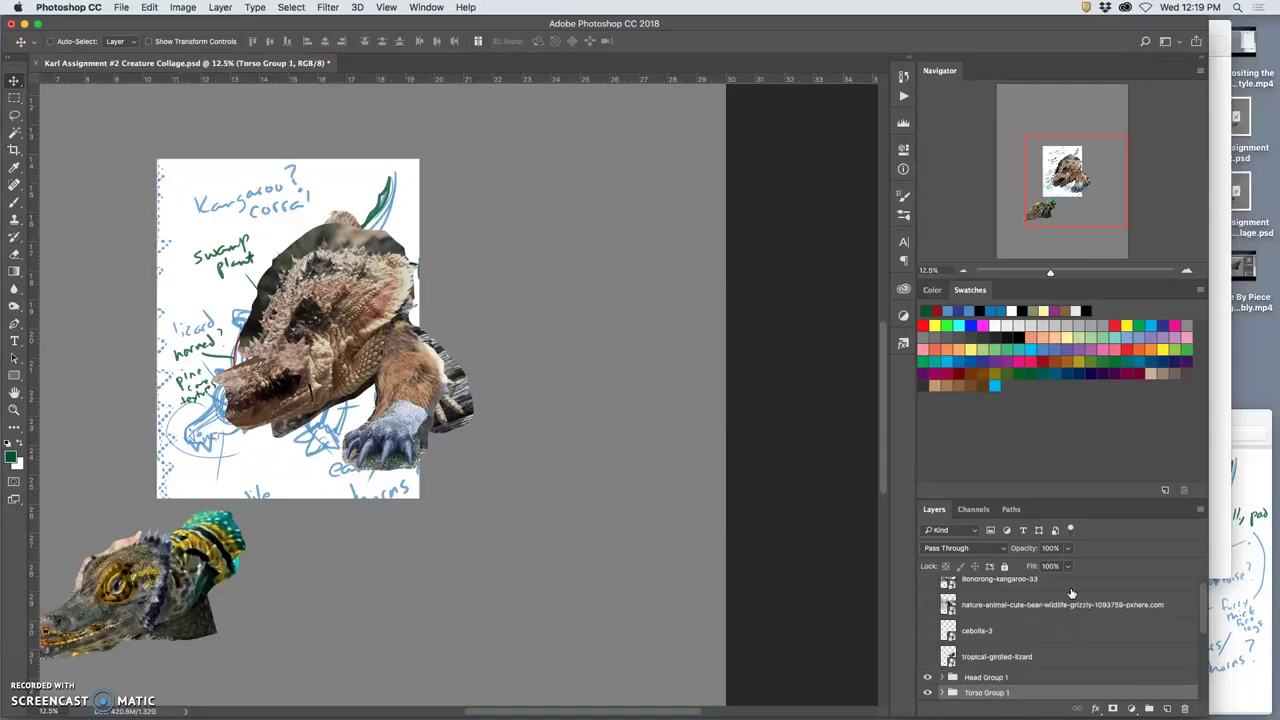
scroll(1048, 627, "down", 1)
scroll(1048, 627, "down", 1)
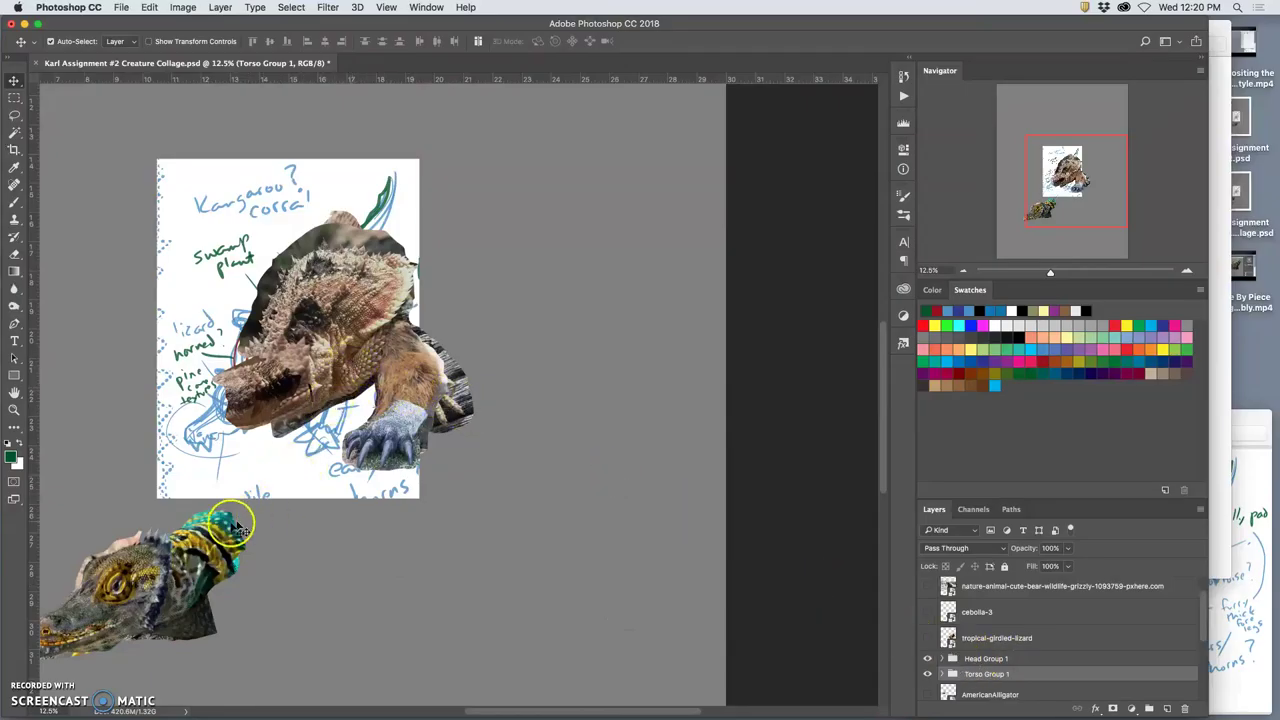
- Set Auto-Select to Group and drag Head Group 1 onto the spiky body's front
left_click(982, 658)
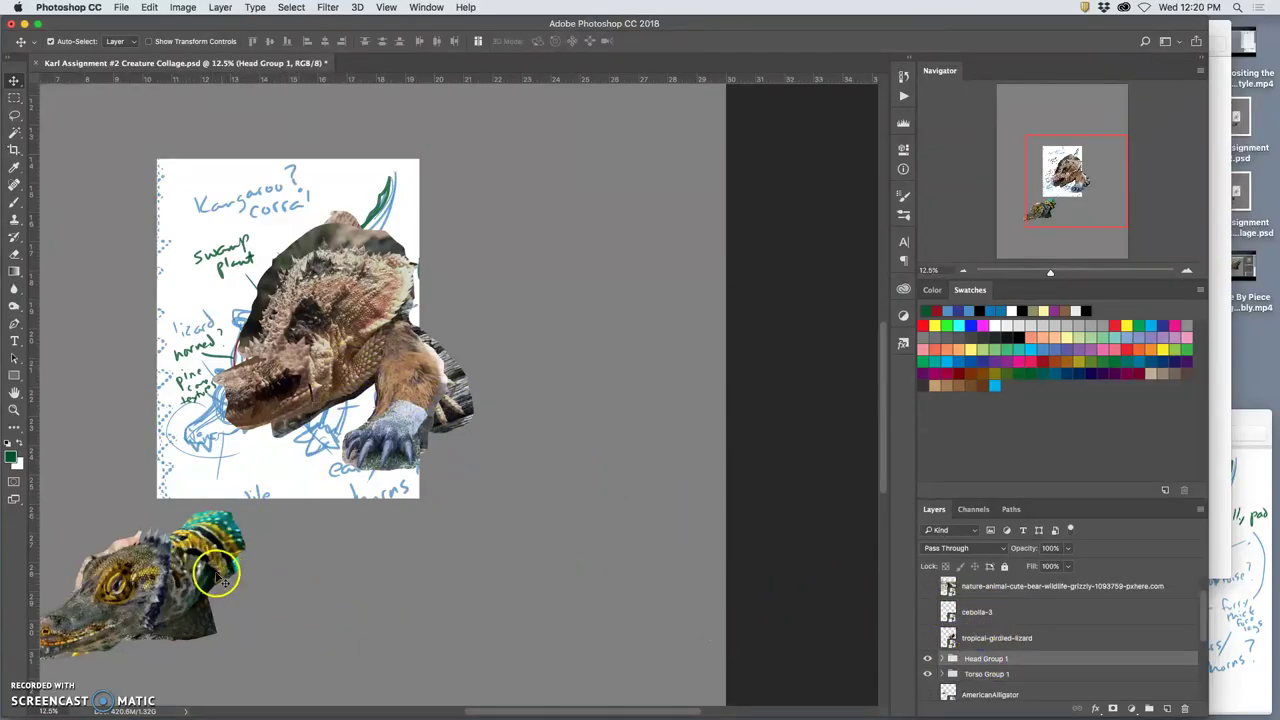
left_click_drag(200, 558, 262, 453)
key("super+z")
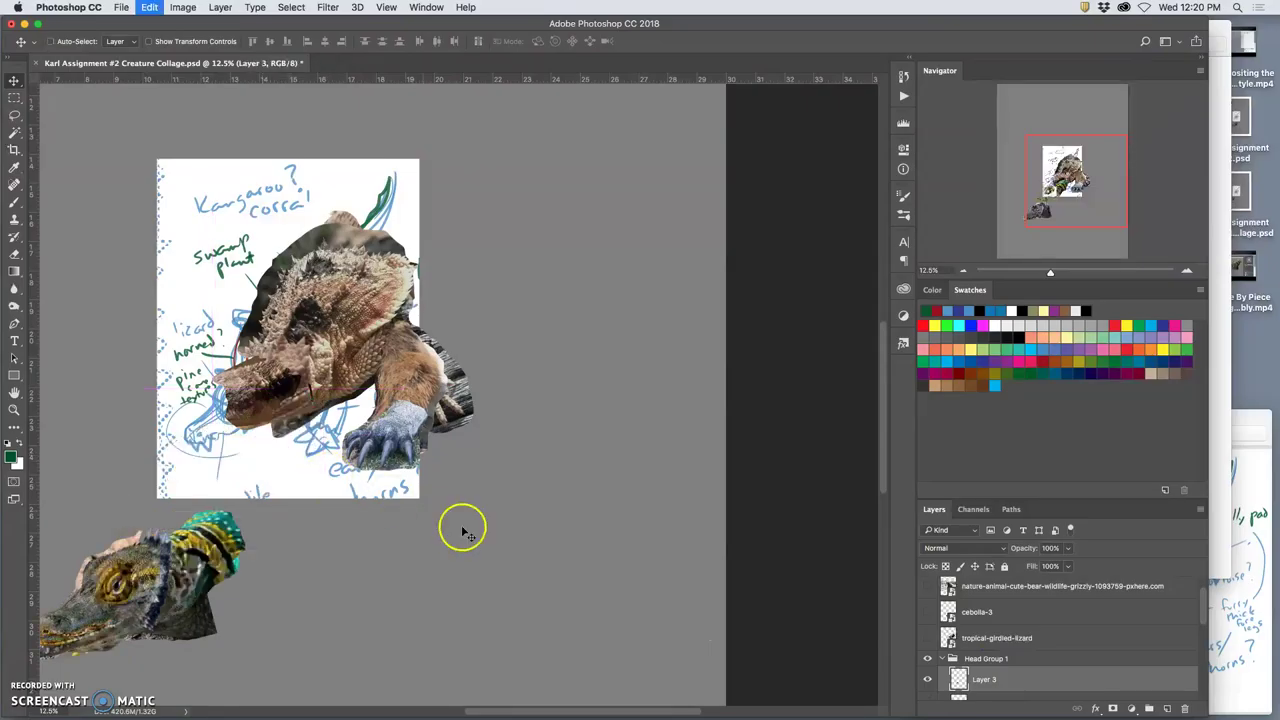
left_click(943, 660)
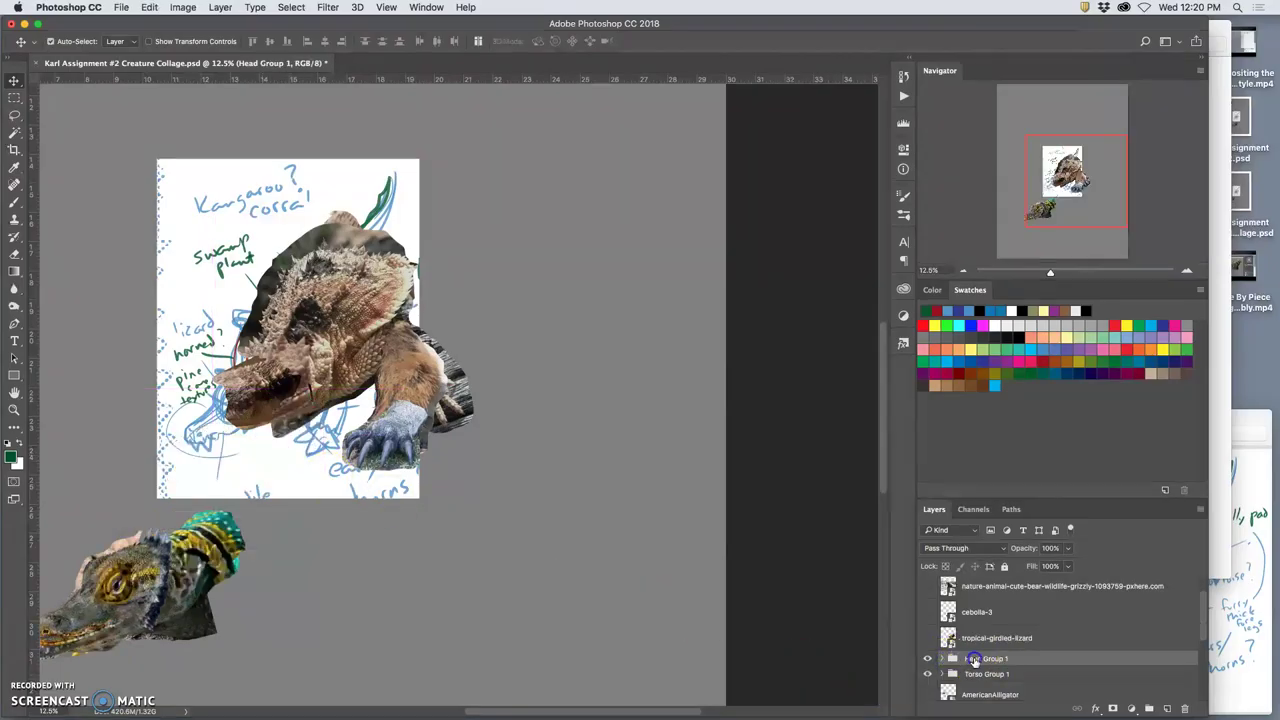
left_click(115, 40)
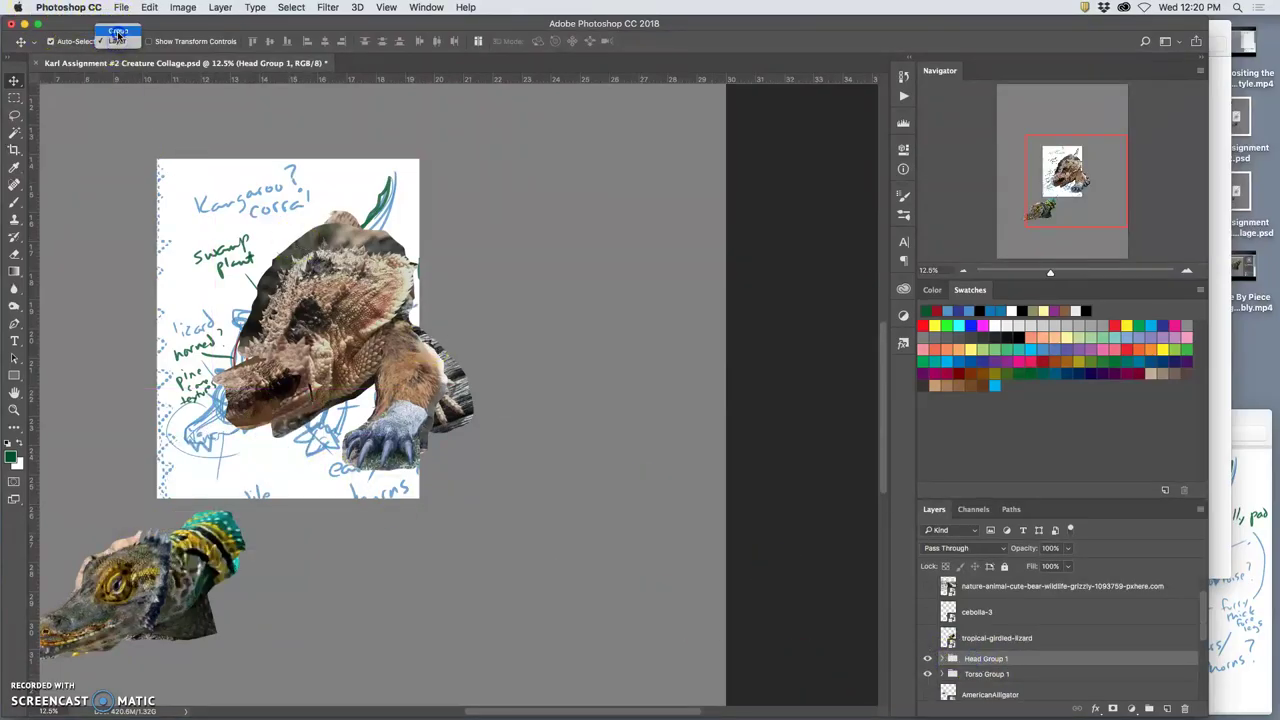
left_click(117, 32)
left_click_drag(145, 568, 231, 390)
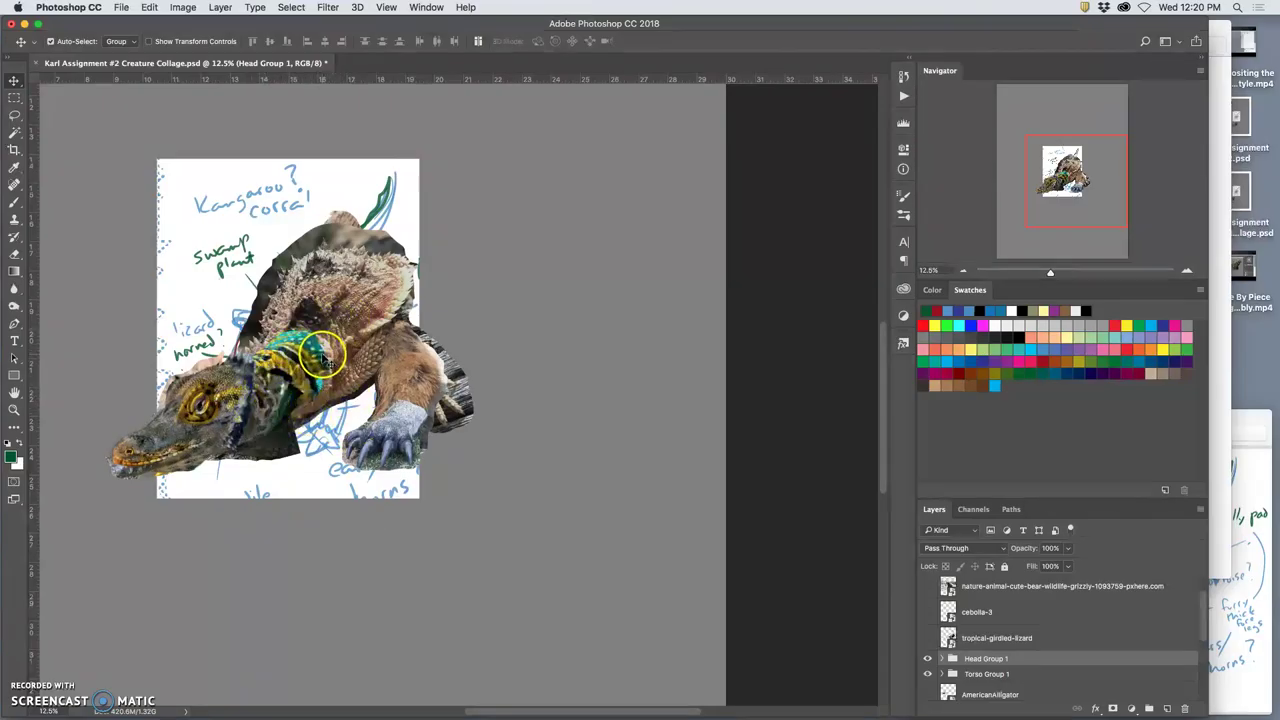
- Move the assembled creature down and right, and zoom in to 25%
left_click(1048, 677, "shift")
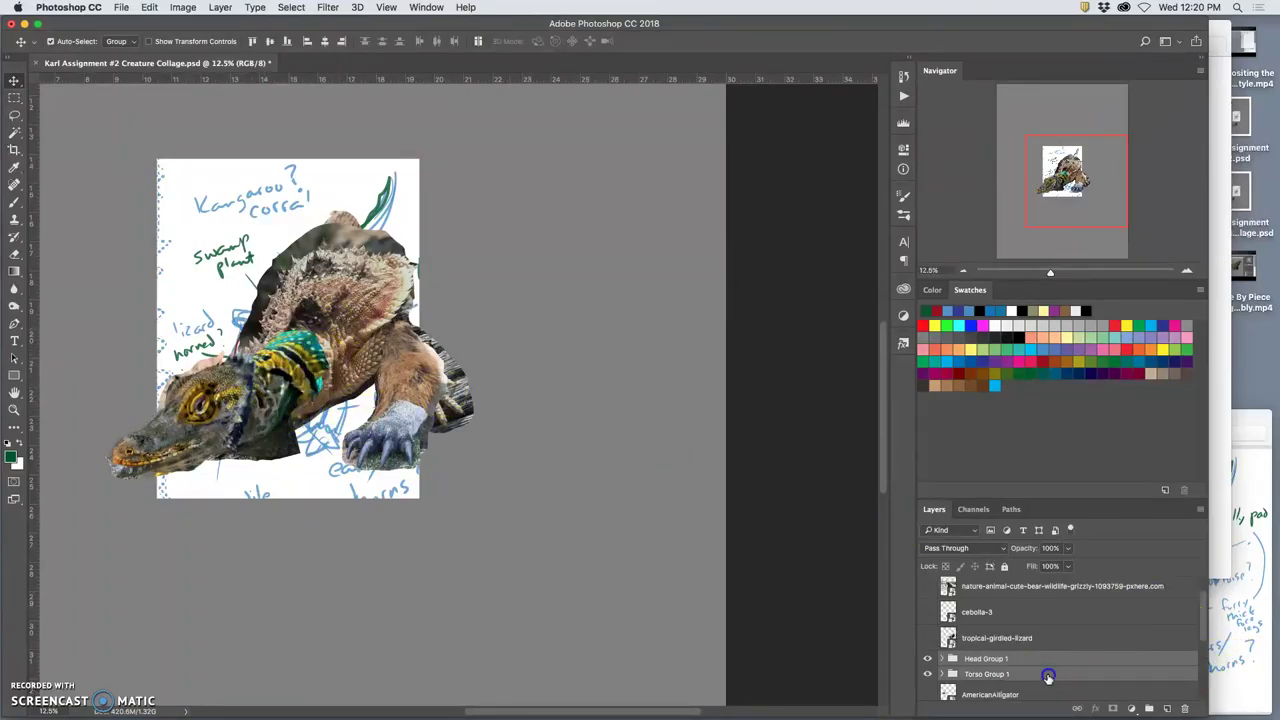
left_click_drag(350, 342, 510, 512)
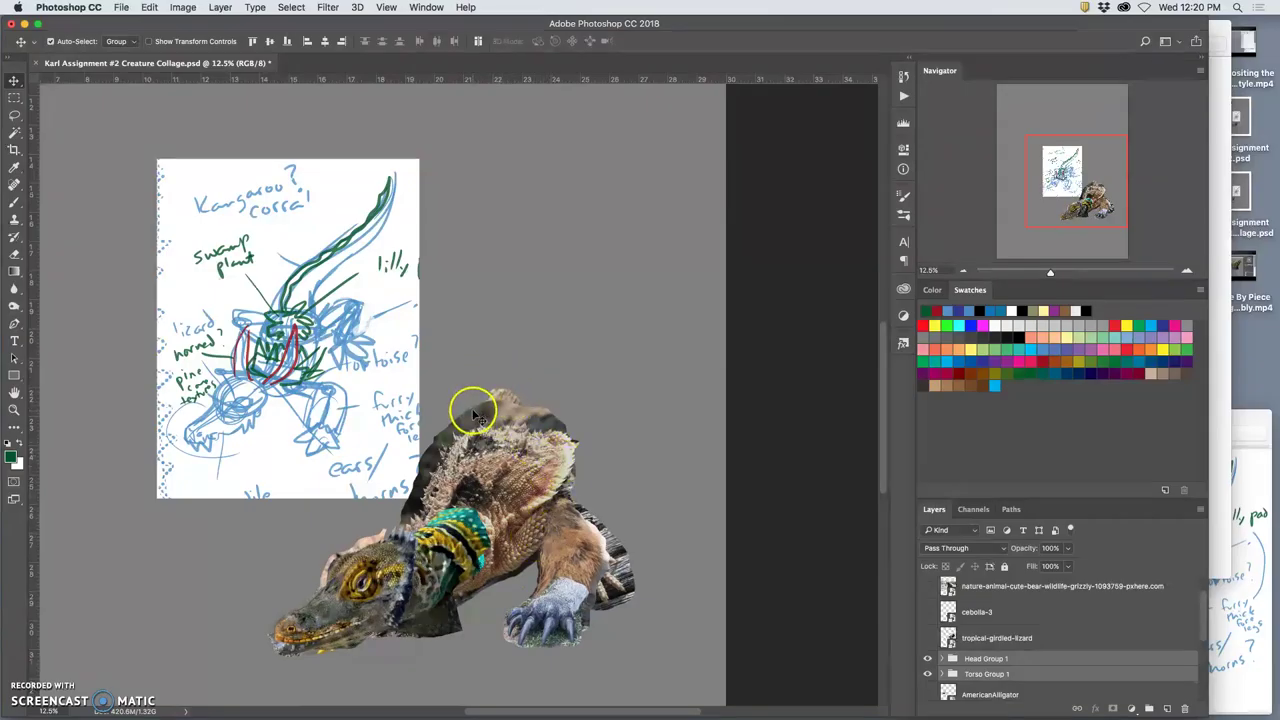
key("super")
key("super+equal")
key("super+minus")
key("super+equal")
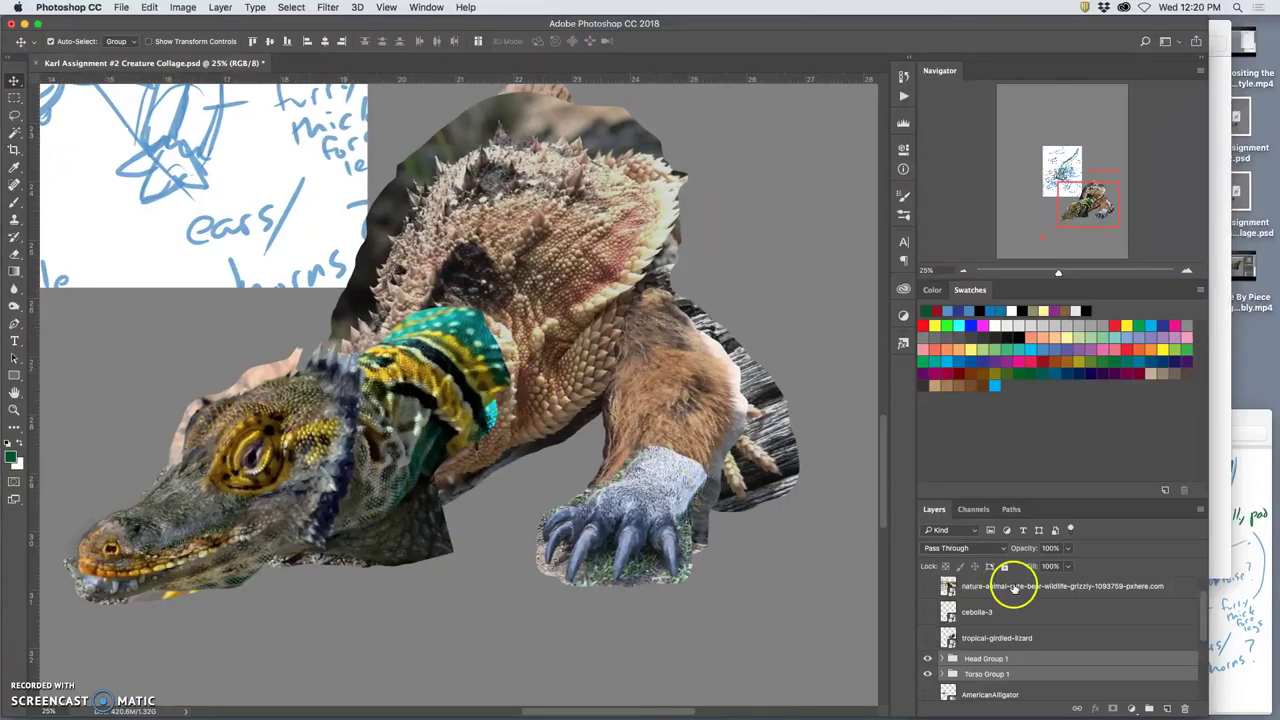
scroll(1086, 620, "up", 1)
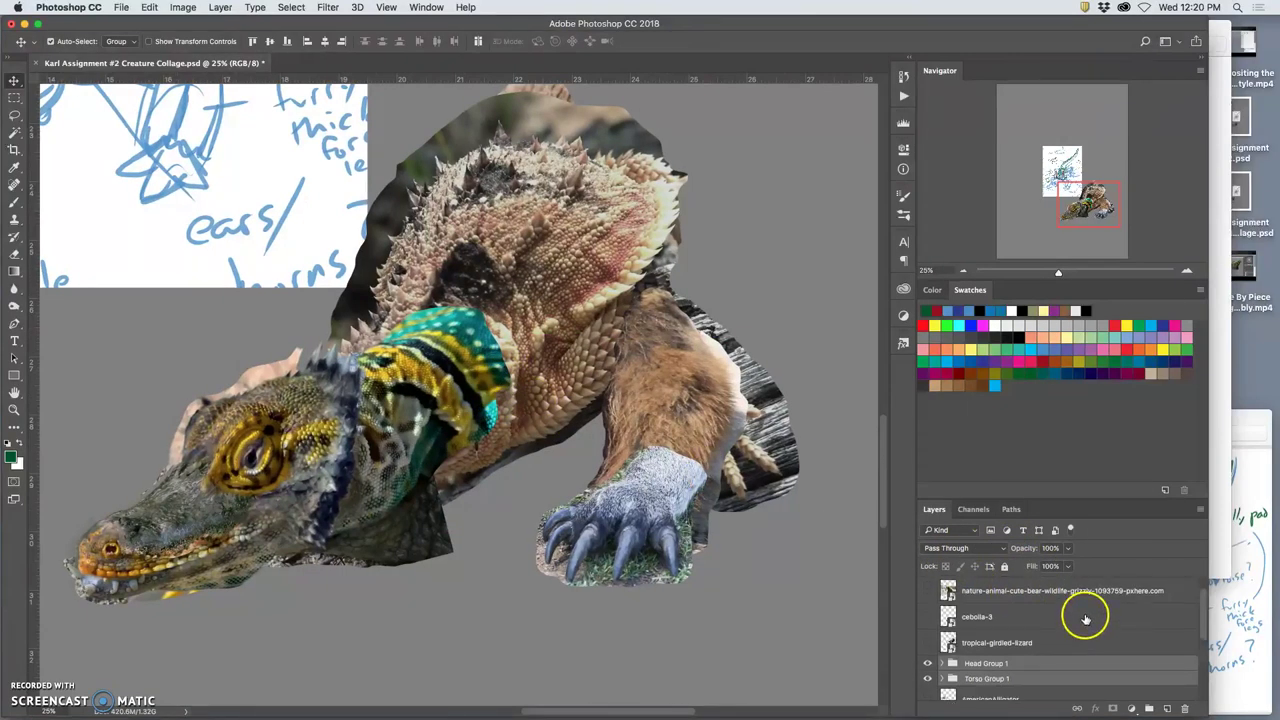
scroll(1057, 628, "up", 1)
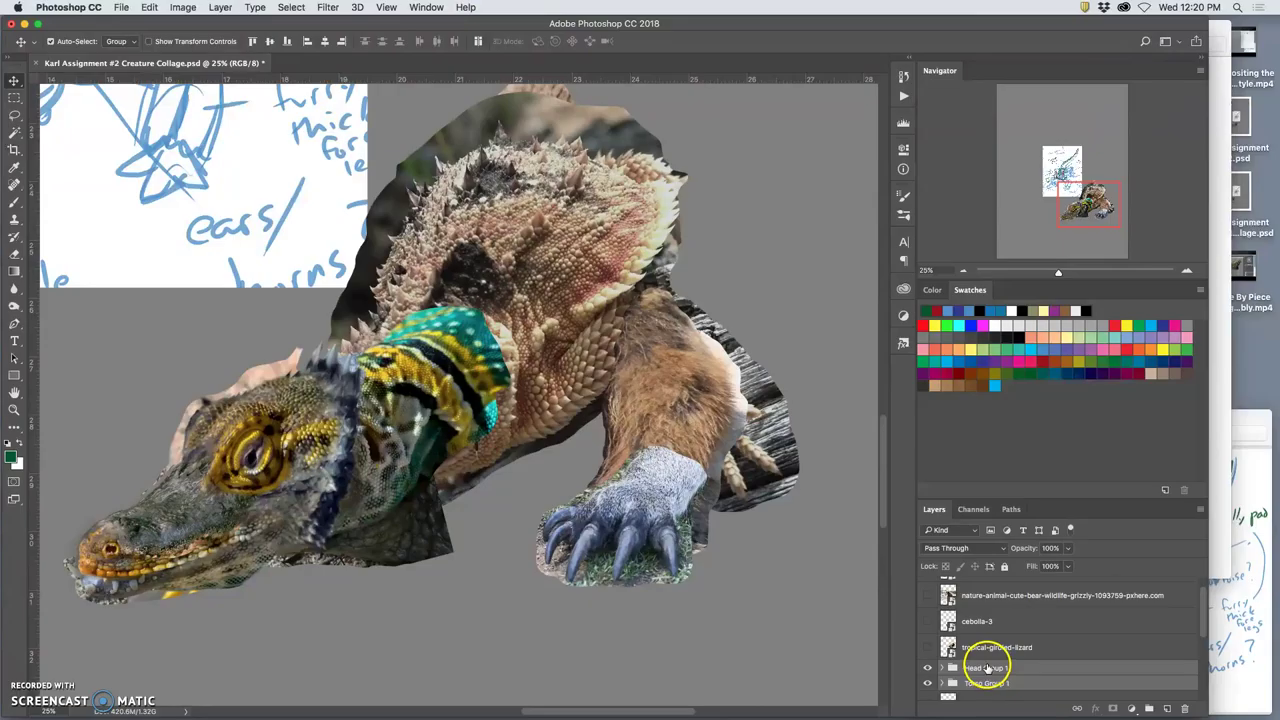
scroll(987, 667, "down", 3)
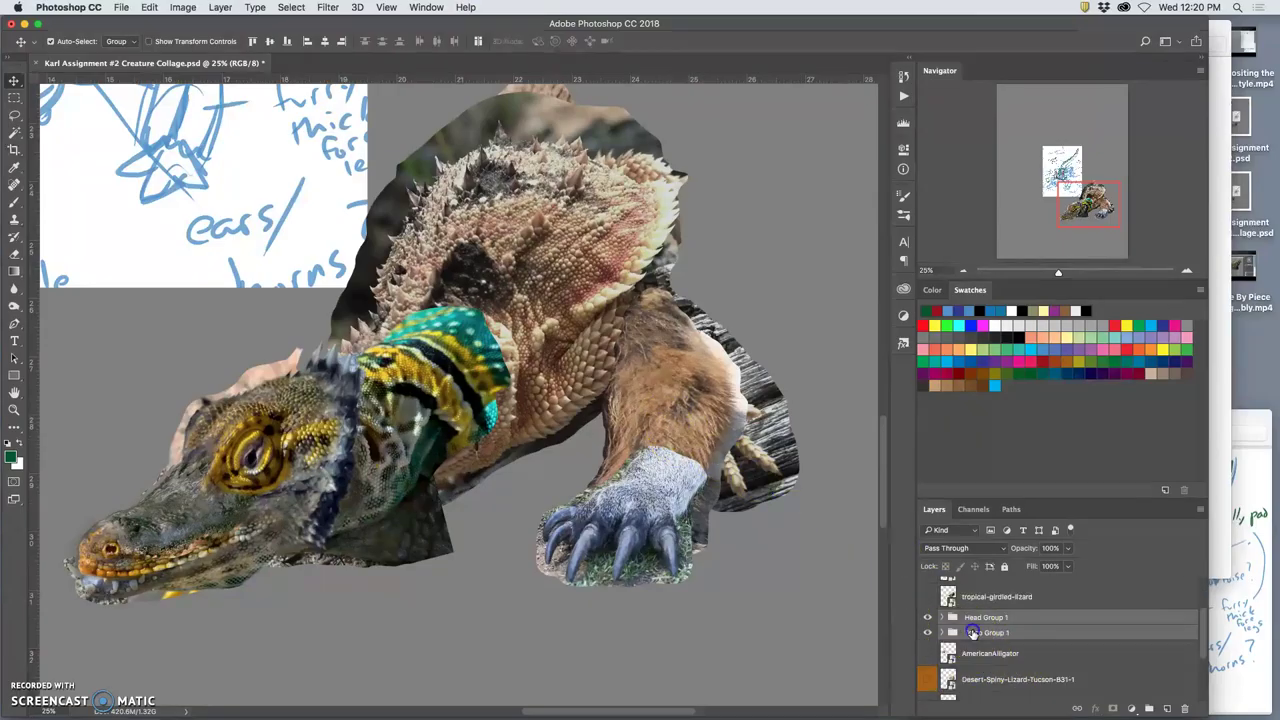
- Expand Torso Group 1, set Auto-Select to Layer, and select the paw's Layer 8
left_click(972, 632)
left_click(941, 633)
scroll(1014, 634, "down", 2)
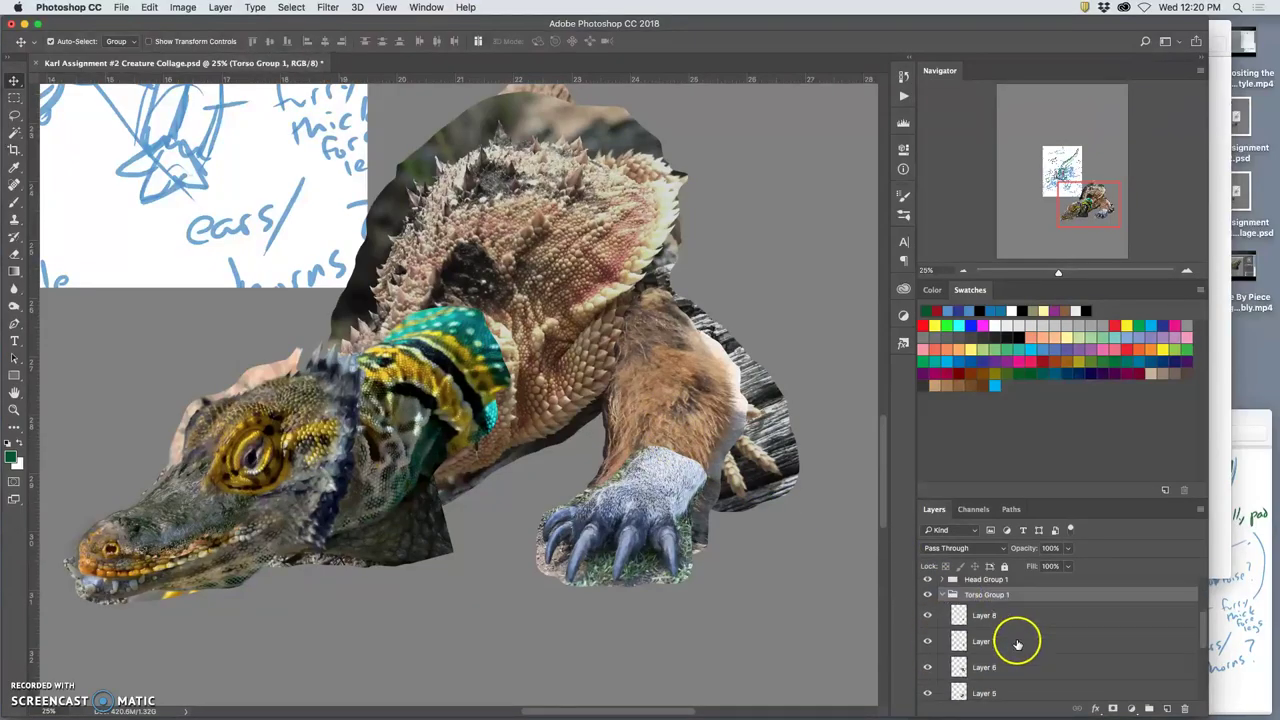
left_click(931, 620)
left_click(931, 620)
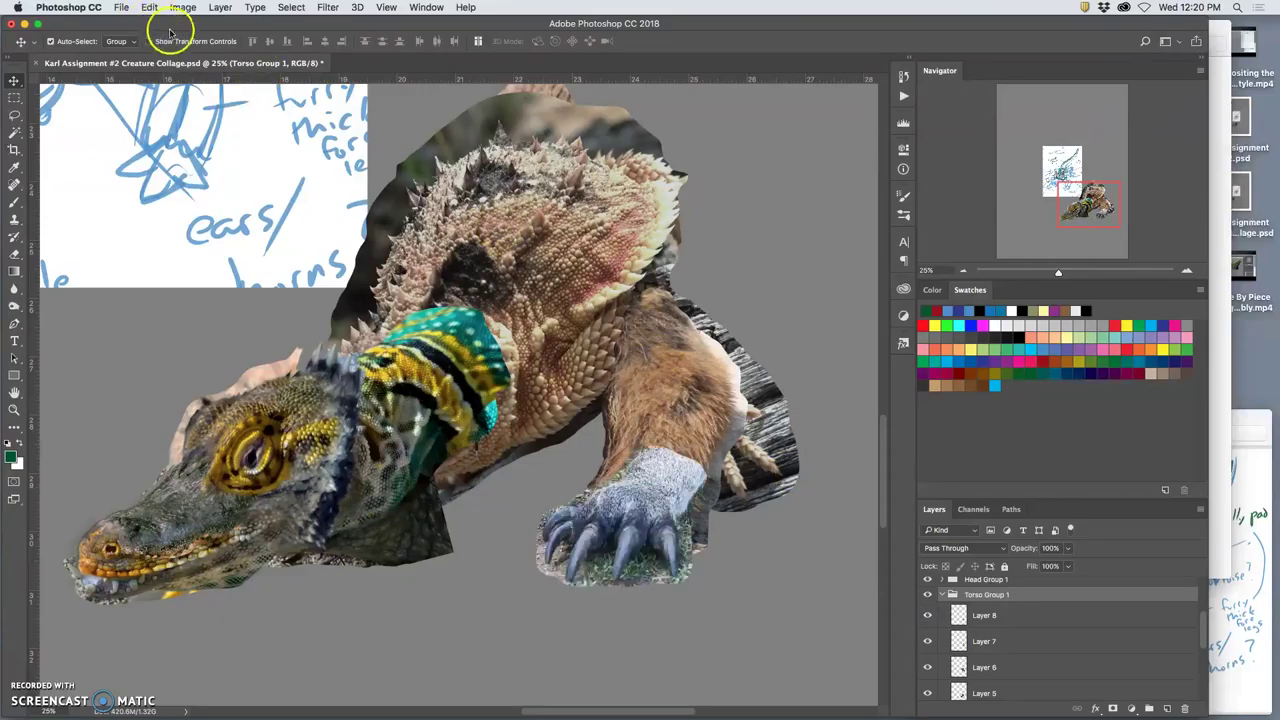
left_click(117, 42)
left_click(117, 52)
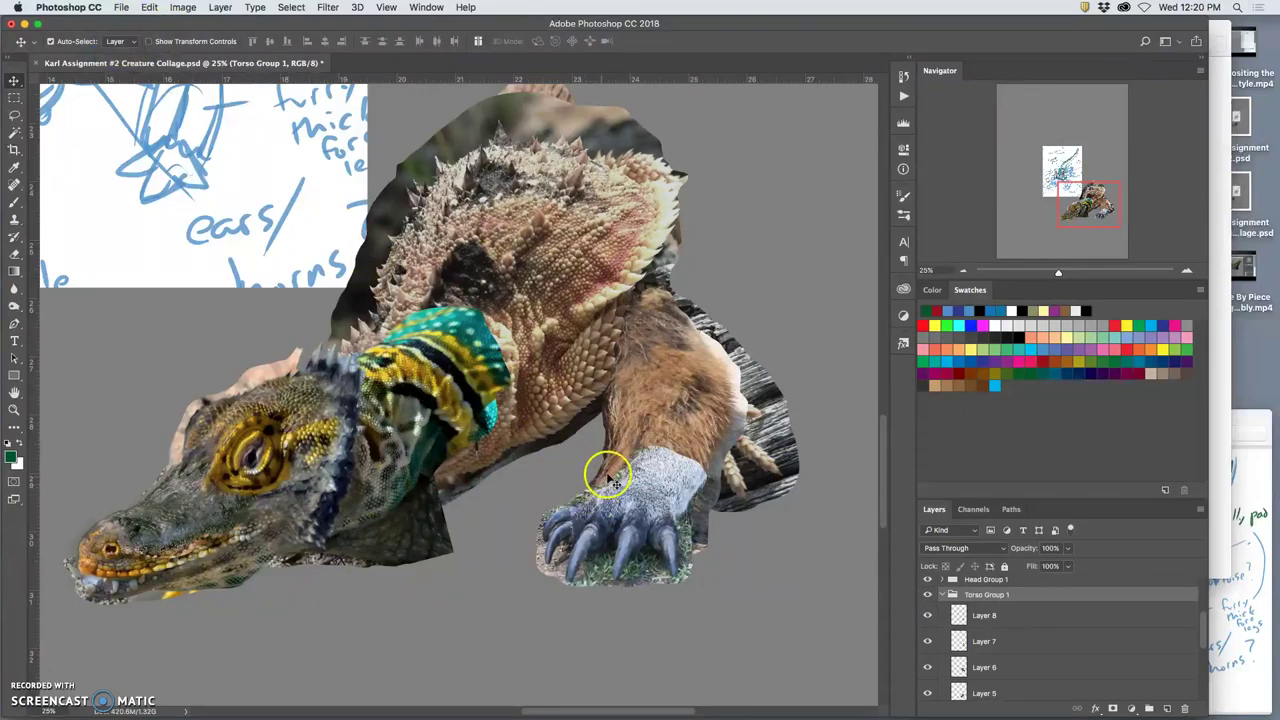
left_click(645, 496)
- Apply Color Balance to Layer 8, tinting highlights red-yellow and shadows cyan-blue
left_click(183, 8)
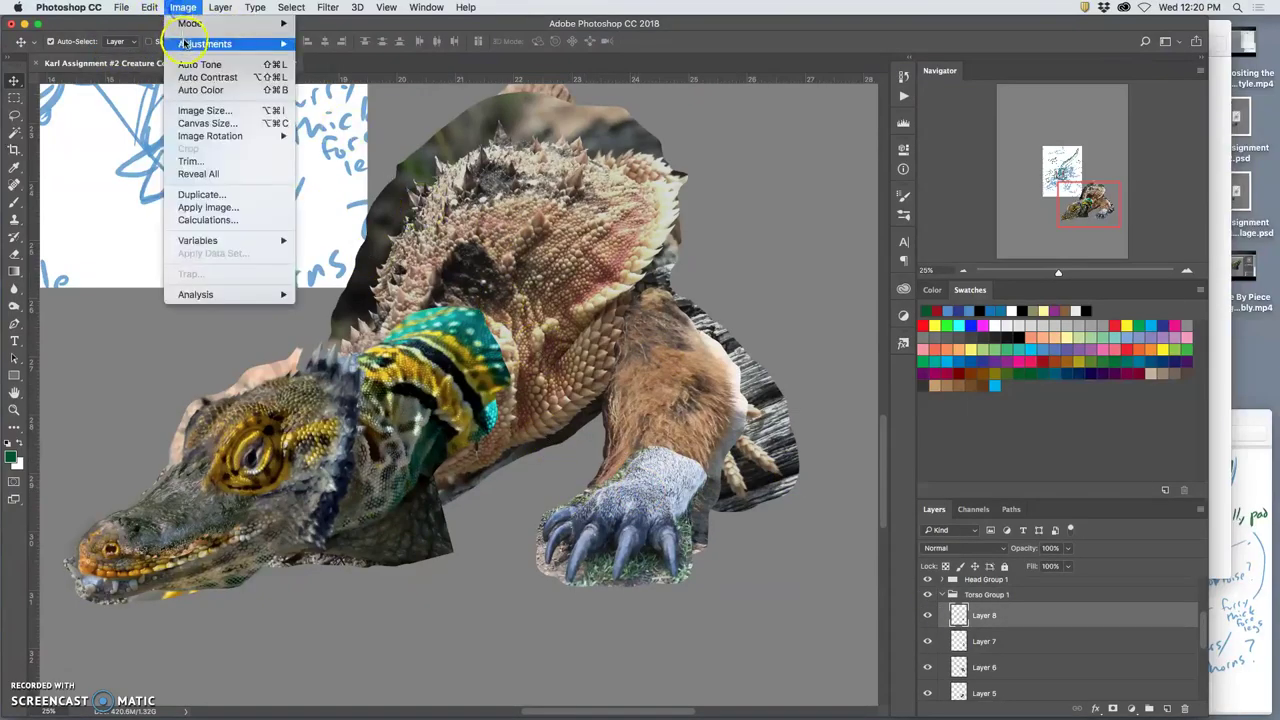
left_click(812, 290)
key("super+b")
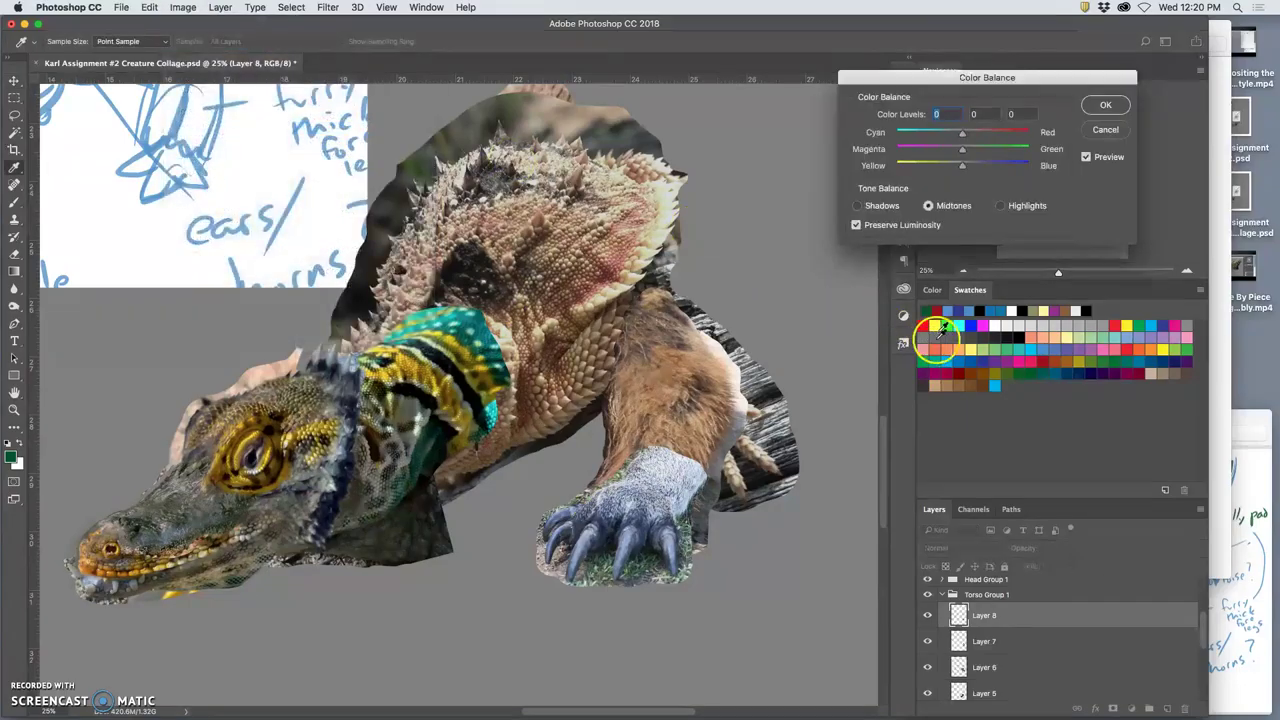
left_click_drag(962, 166, 961, 170)
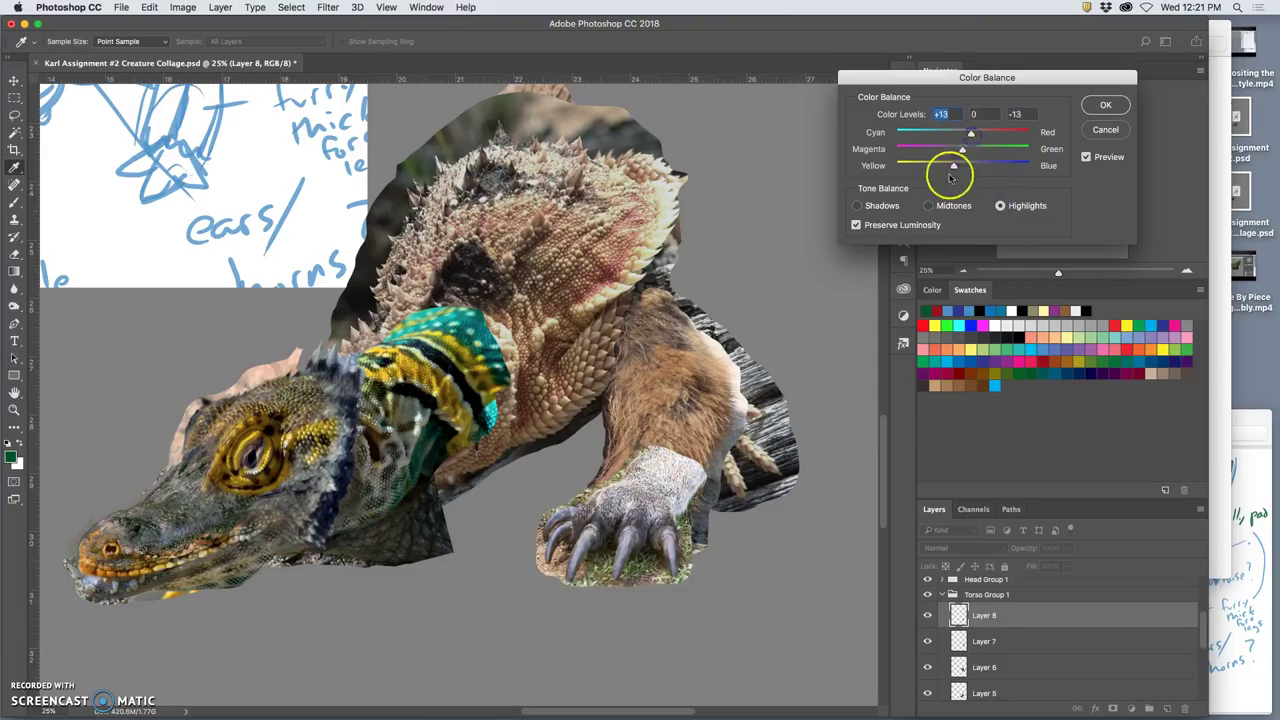
left_click(859, 206)
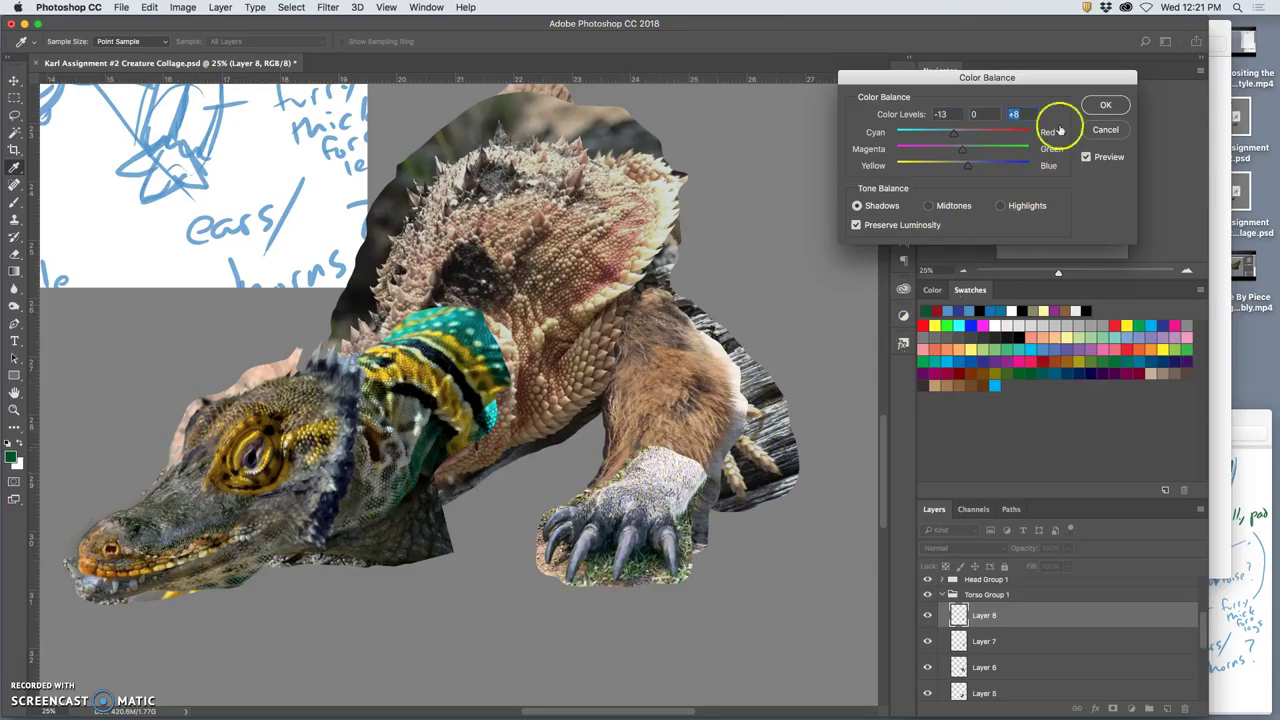
left_click(1100, 105)
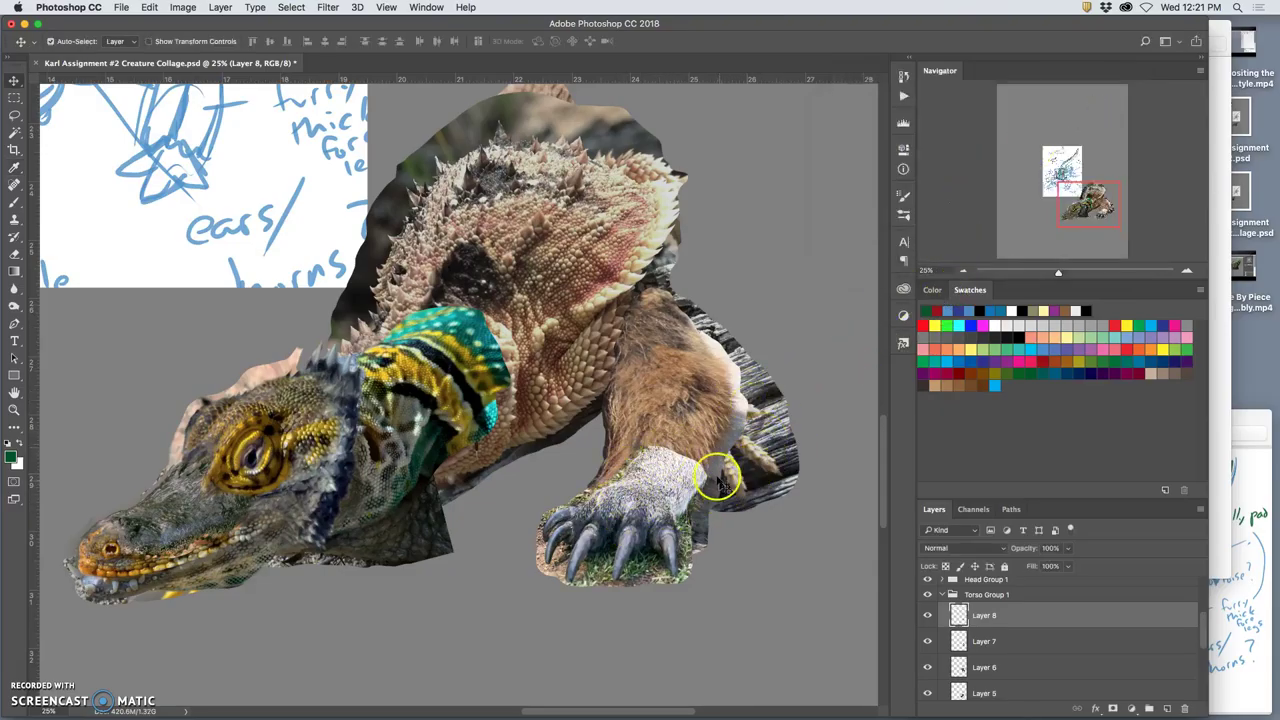
- Select the furry leg on Layer 7 and darken its midtones with Levels
scroll(705, 462, "down", 1)
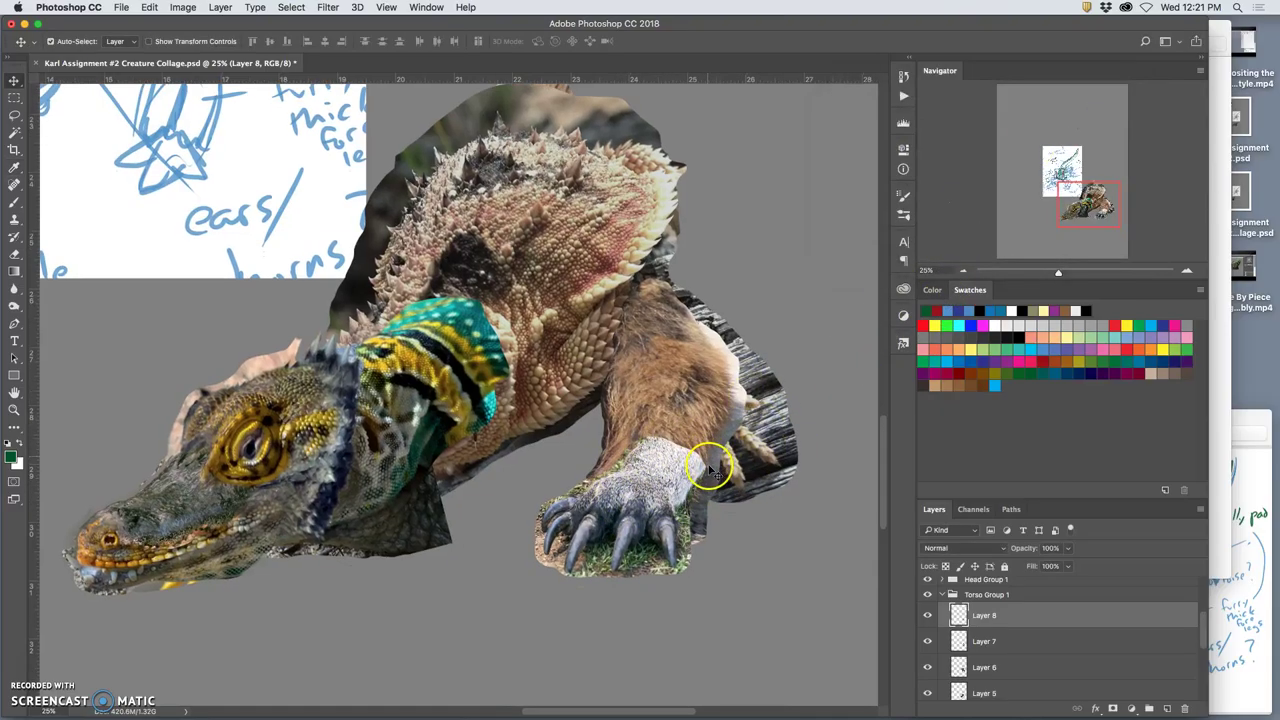
left_click(930, 641)
left_click(950, 642)
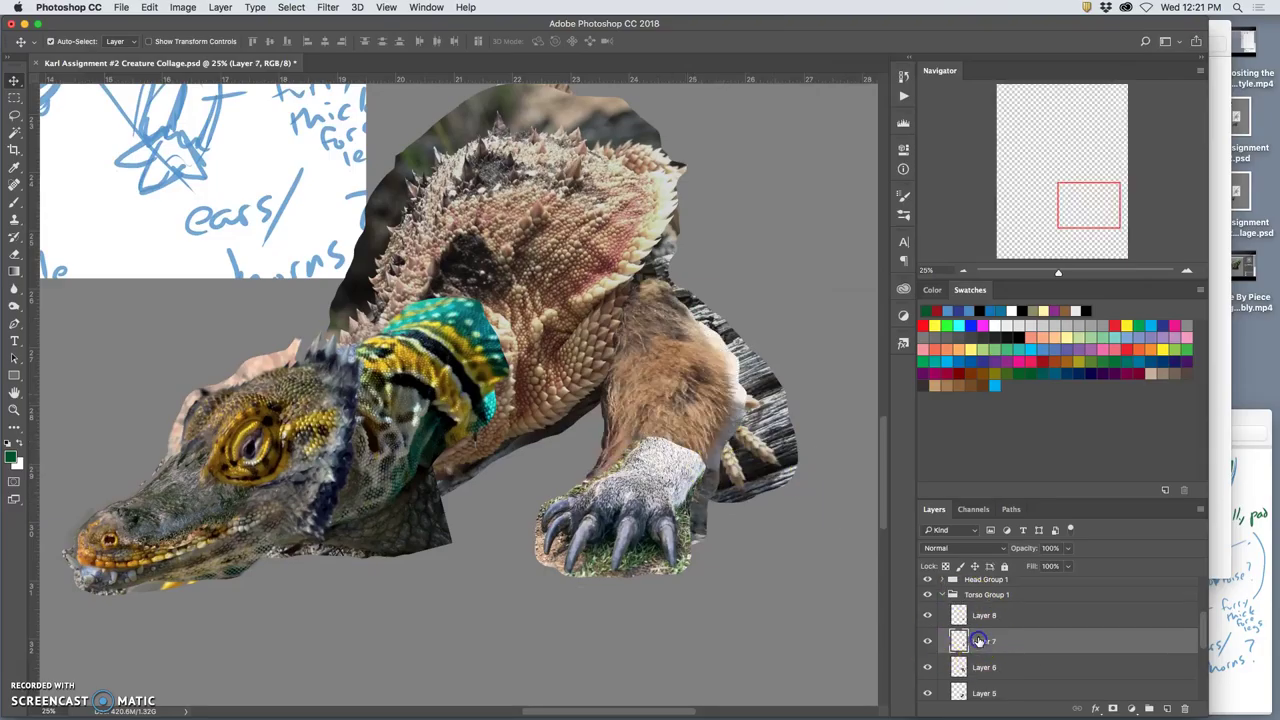
left_click(183, 7)
mouse_move(205, 44)
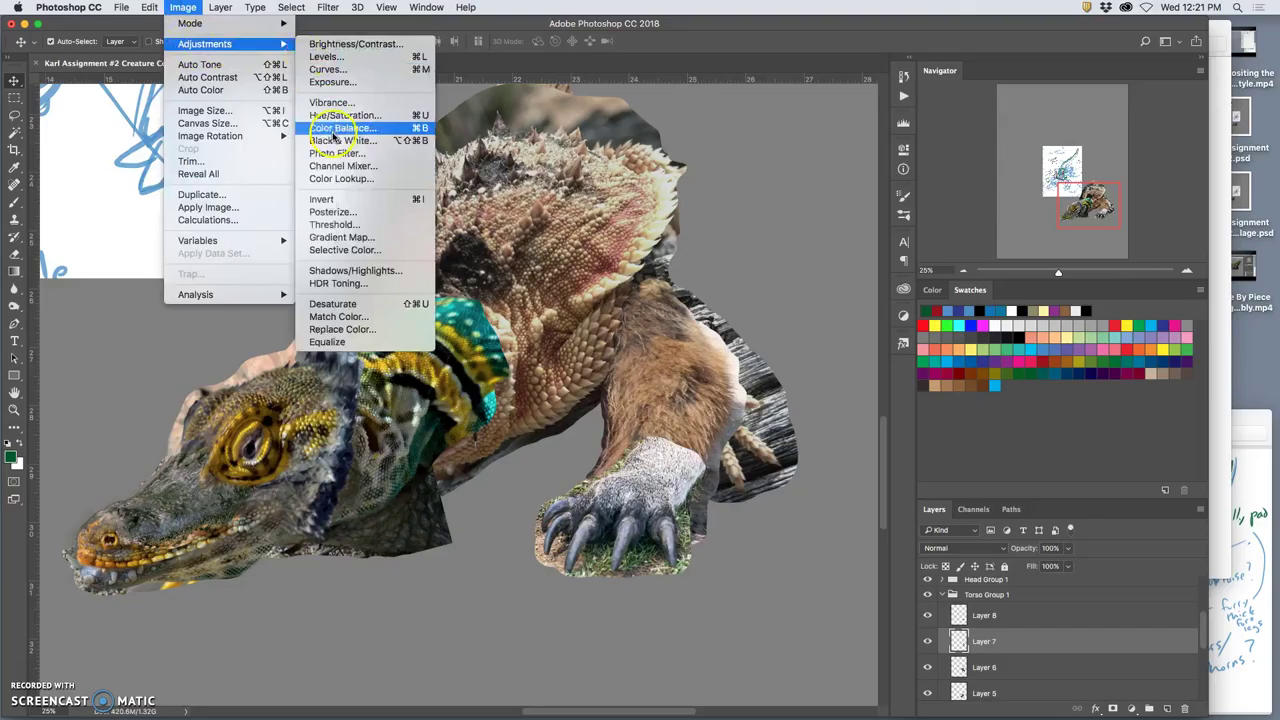
left_click(328, 57)
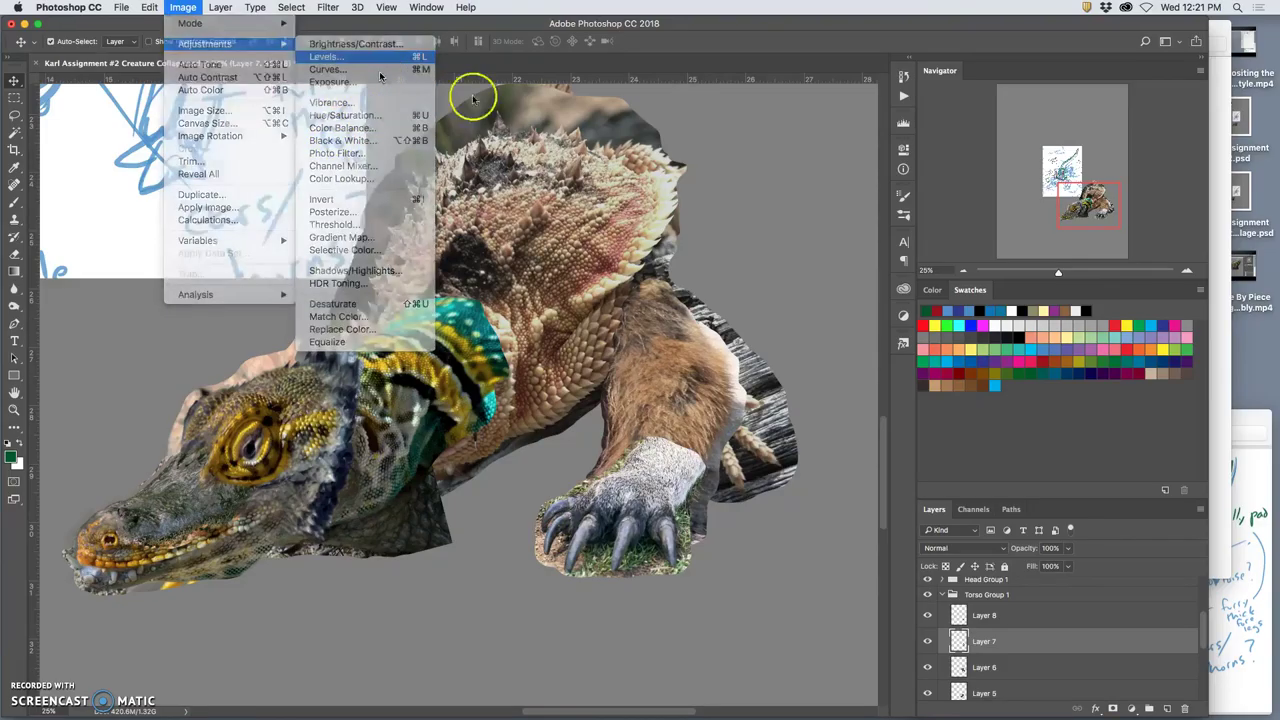
left_click_drag(987, 246, 1056, 245)
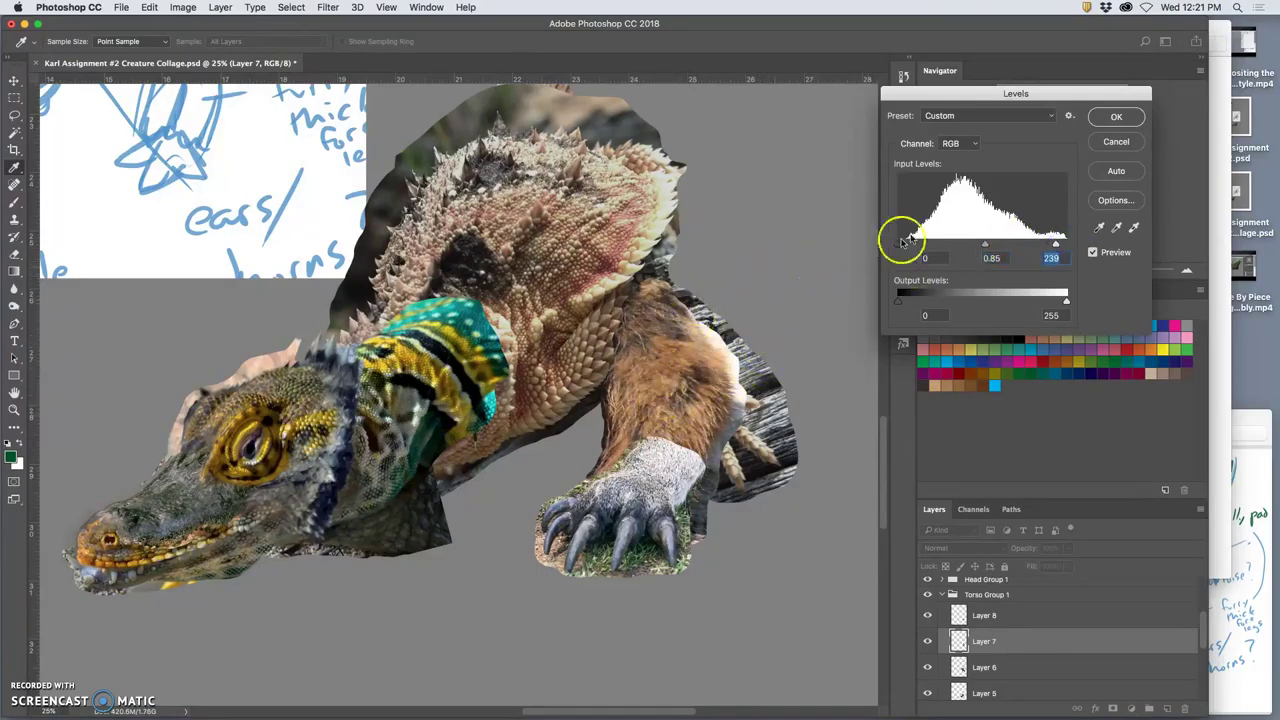
left_click(1118, 117)
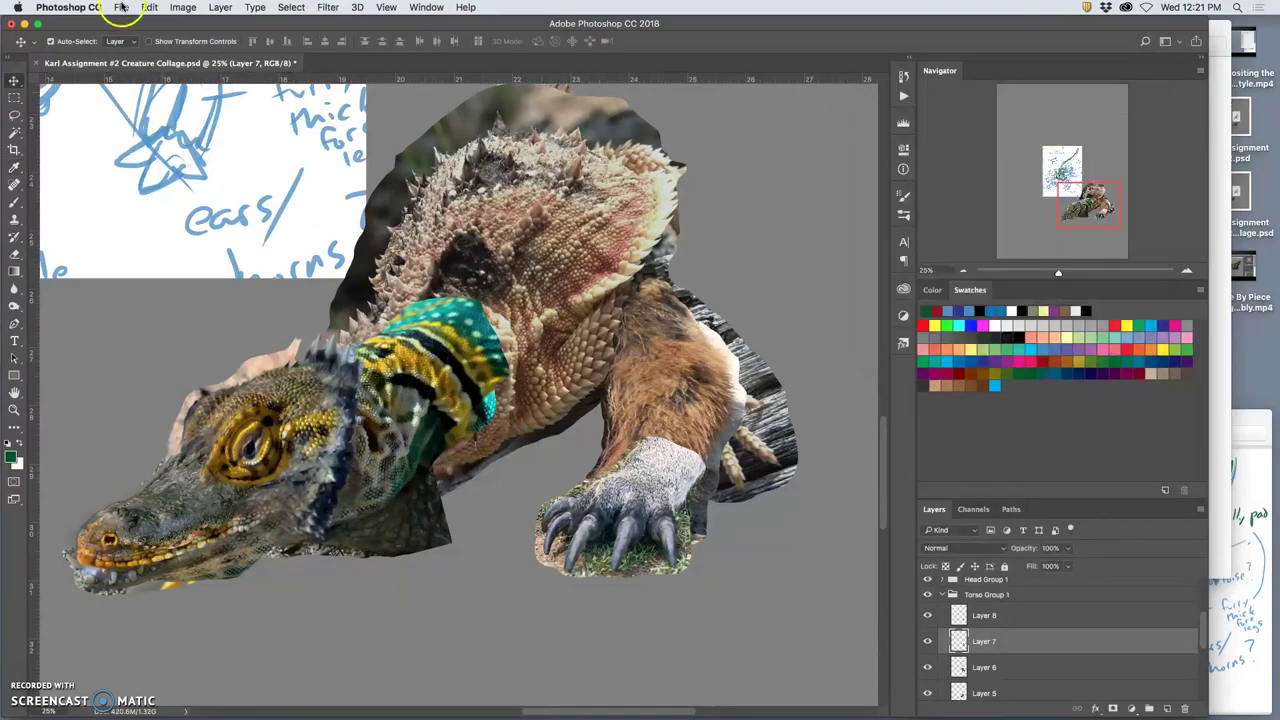
- Color-balance the leg: midtones -26/0/+21, highlights -4/0/+21
left_click(183, 7)
mouse_move(205, 44)
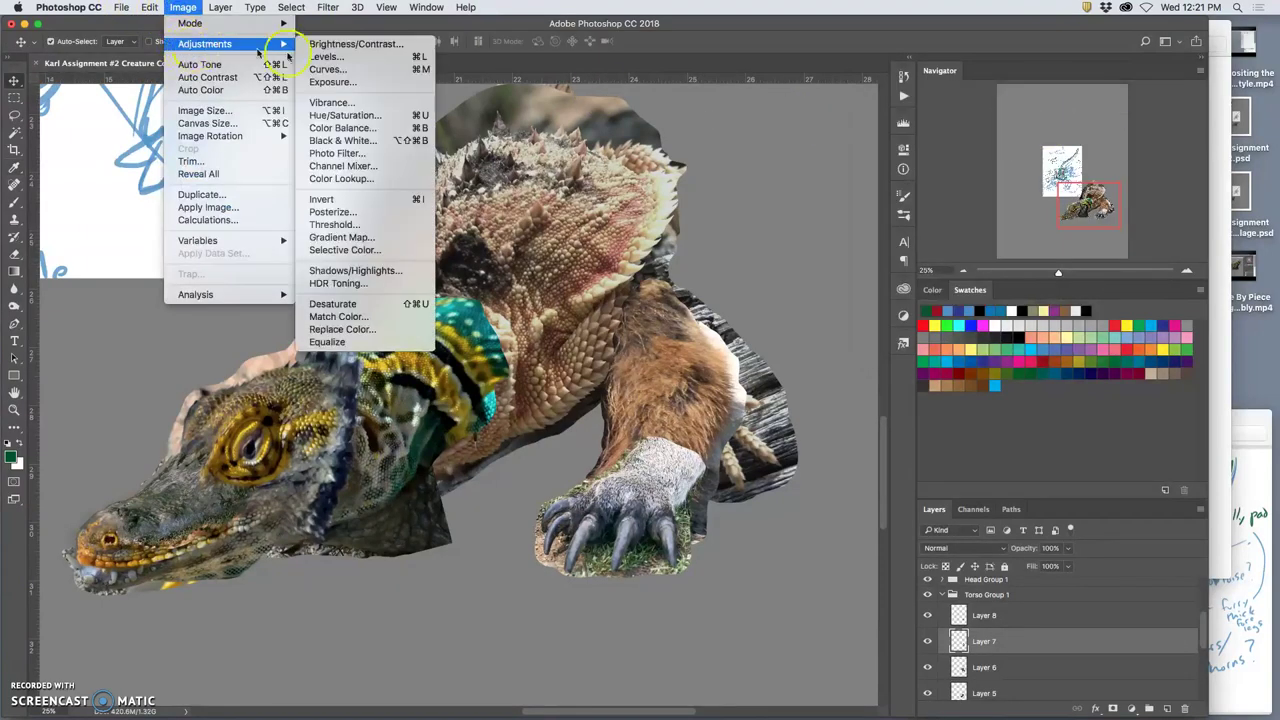
left_click(375, 128)
left_click_drag(962, 136, 972, 170)
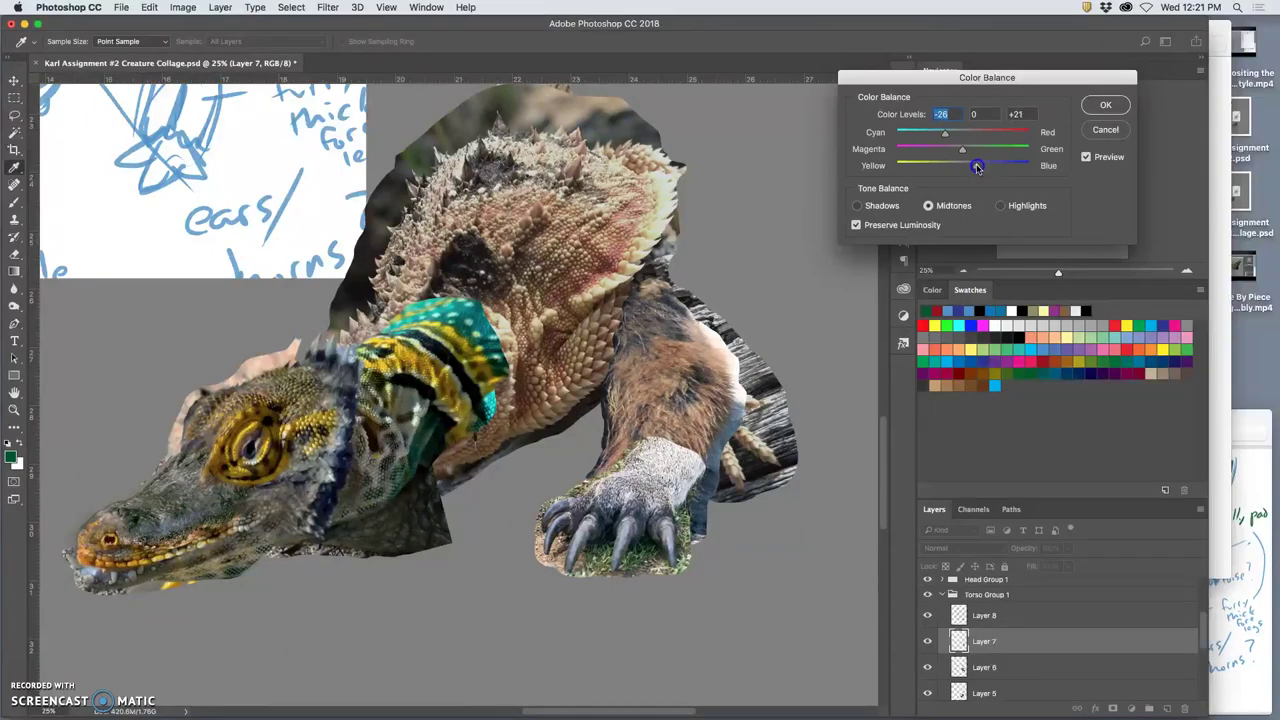
left_click(1000, 205)
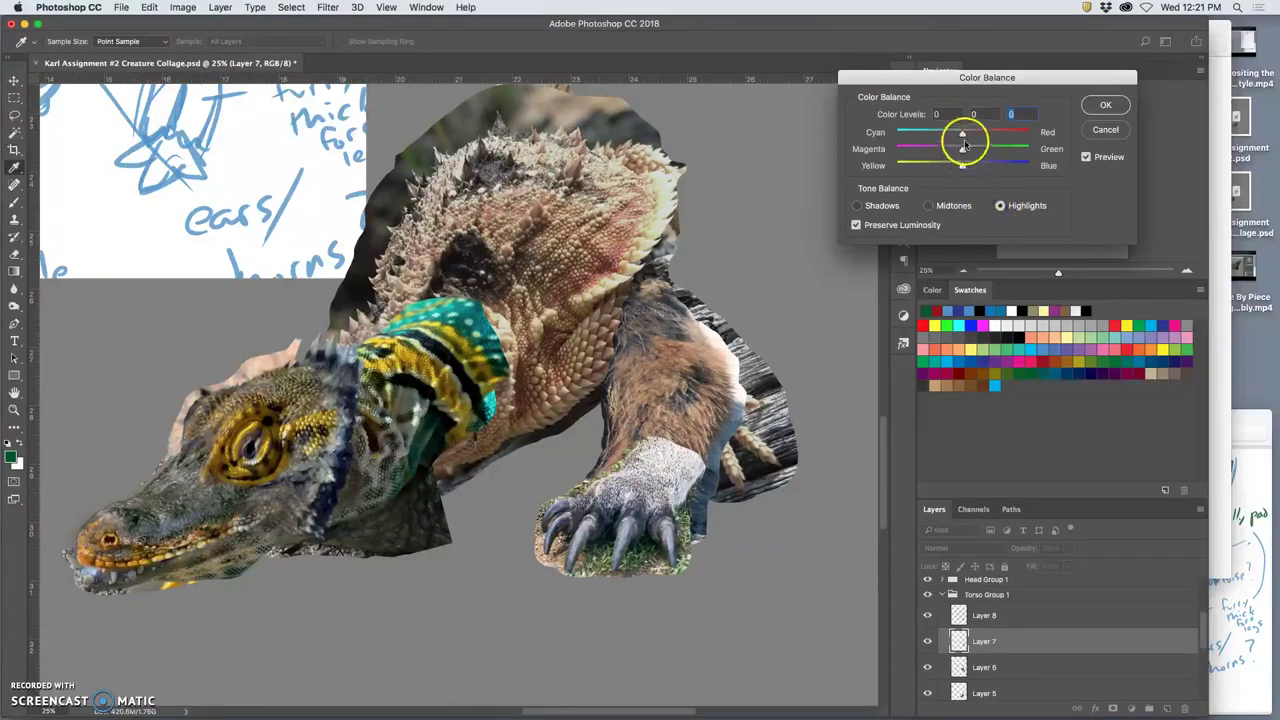
left_click_drag(962, 135, 977, 168)
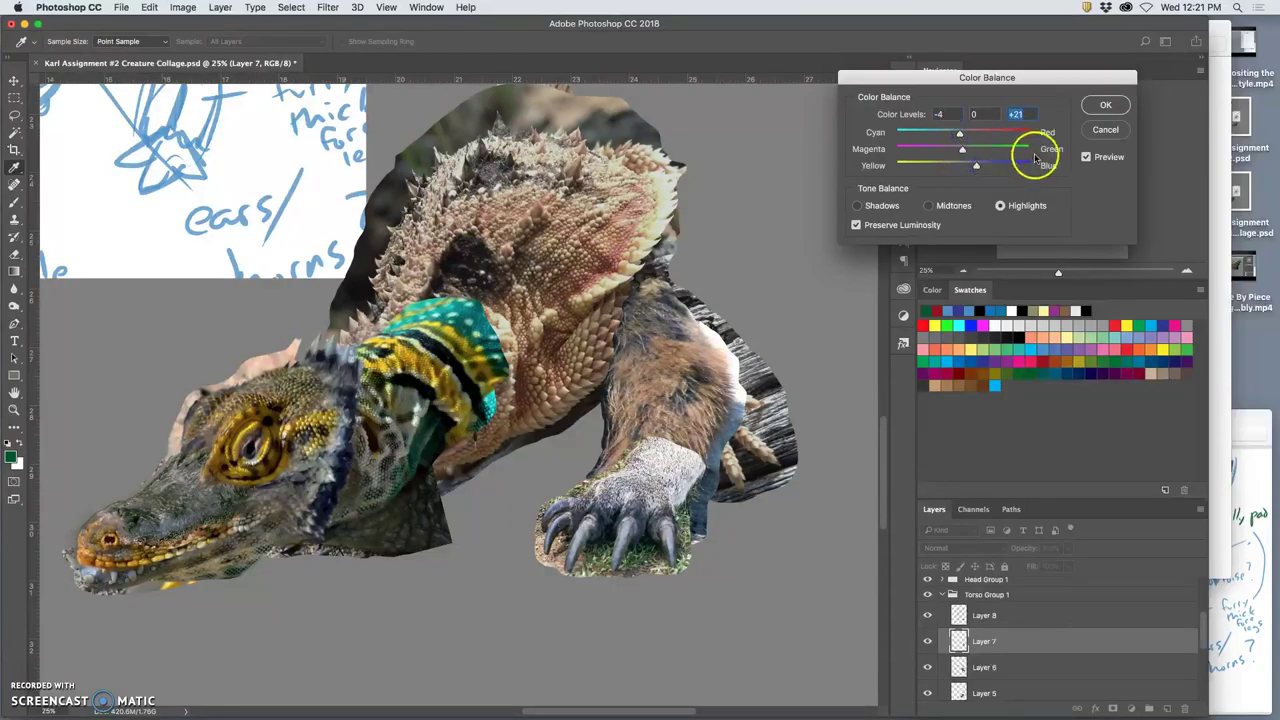
left_click(1103, 110)
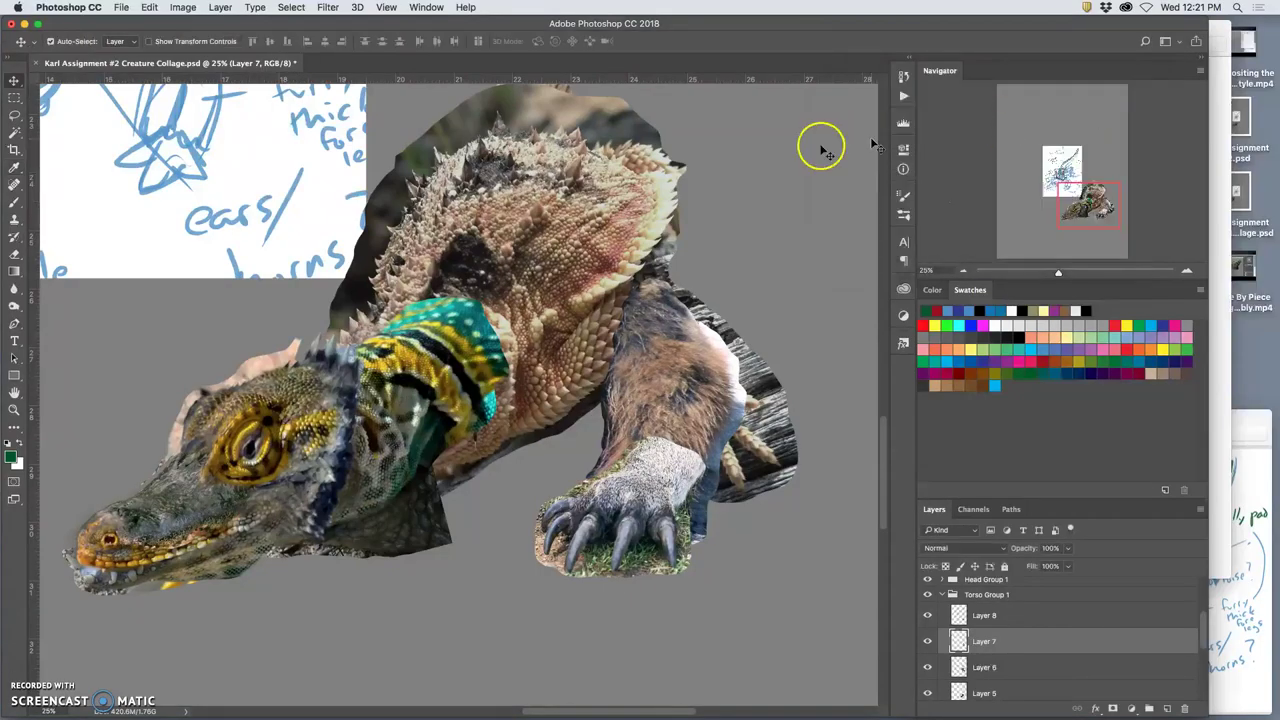
- Apply Levels to the leg with the black input raised to about 19
left_click(181, 8)
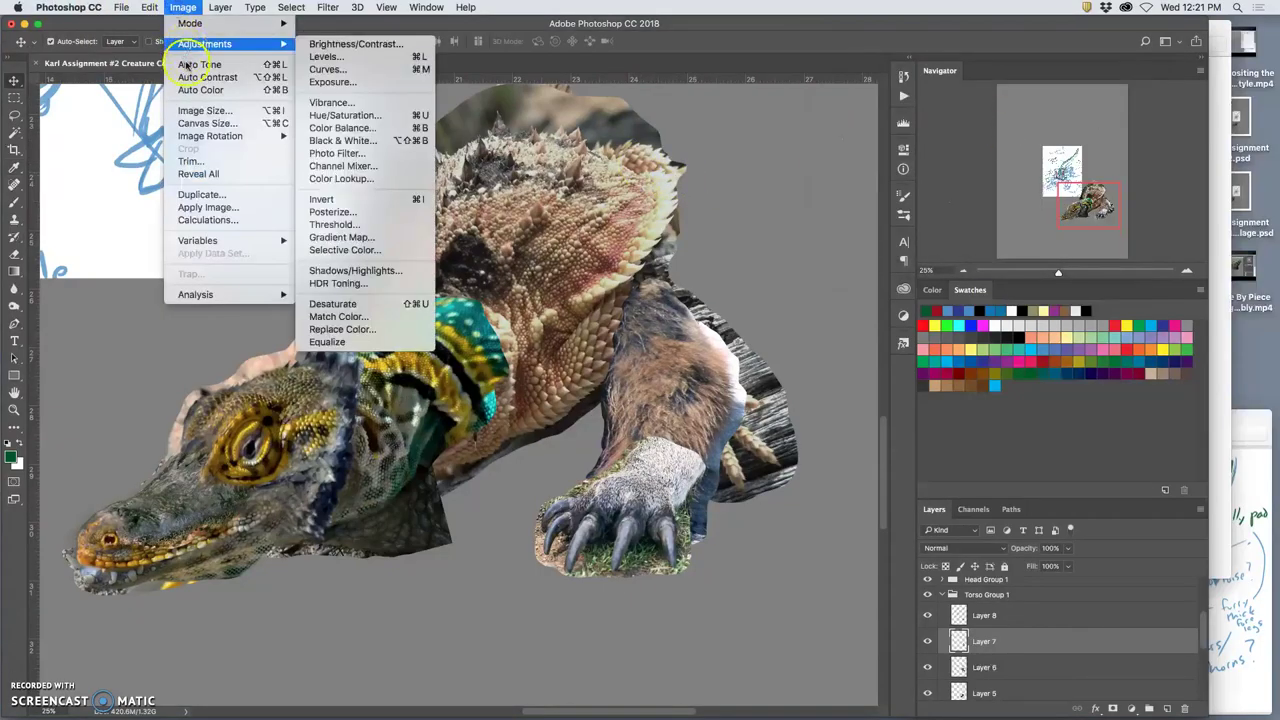
mouse_move(250, 44)
left_click(314, 62)
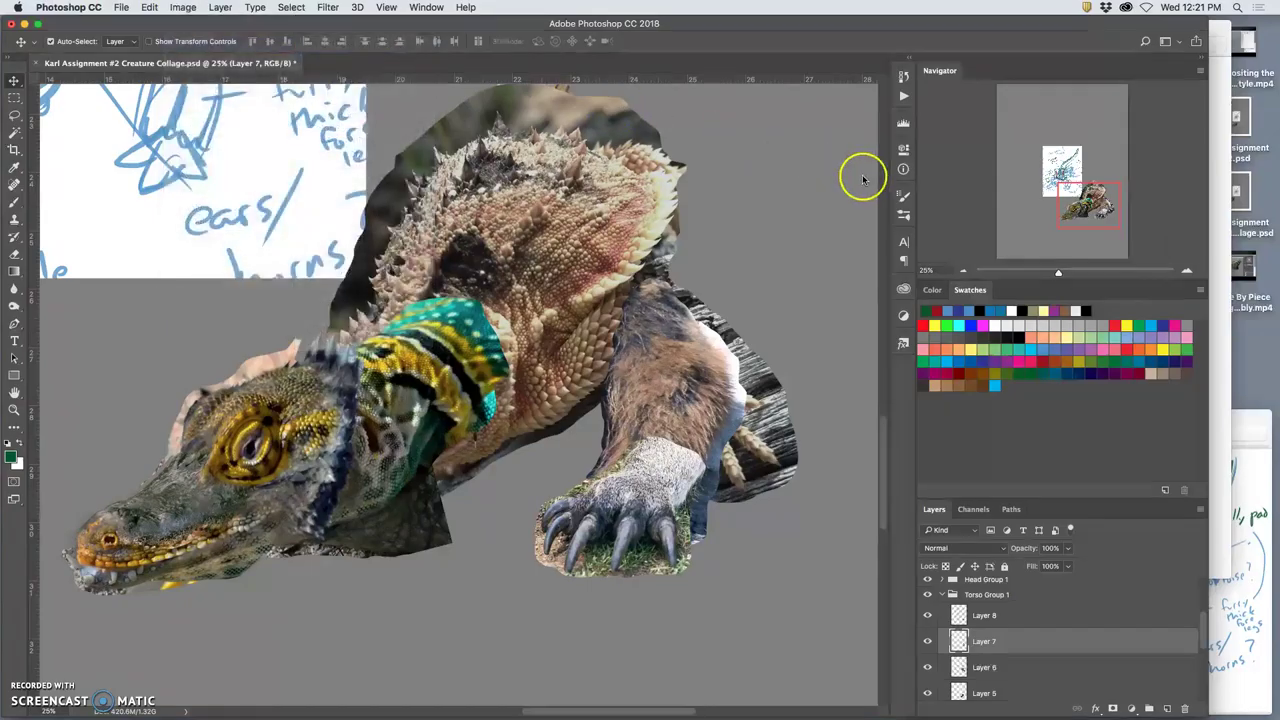
left_click_drag(902, 245, 1062, 246)
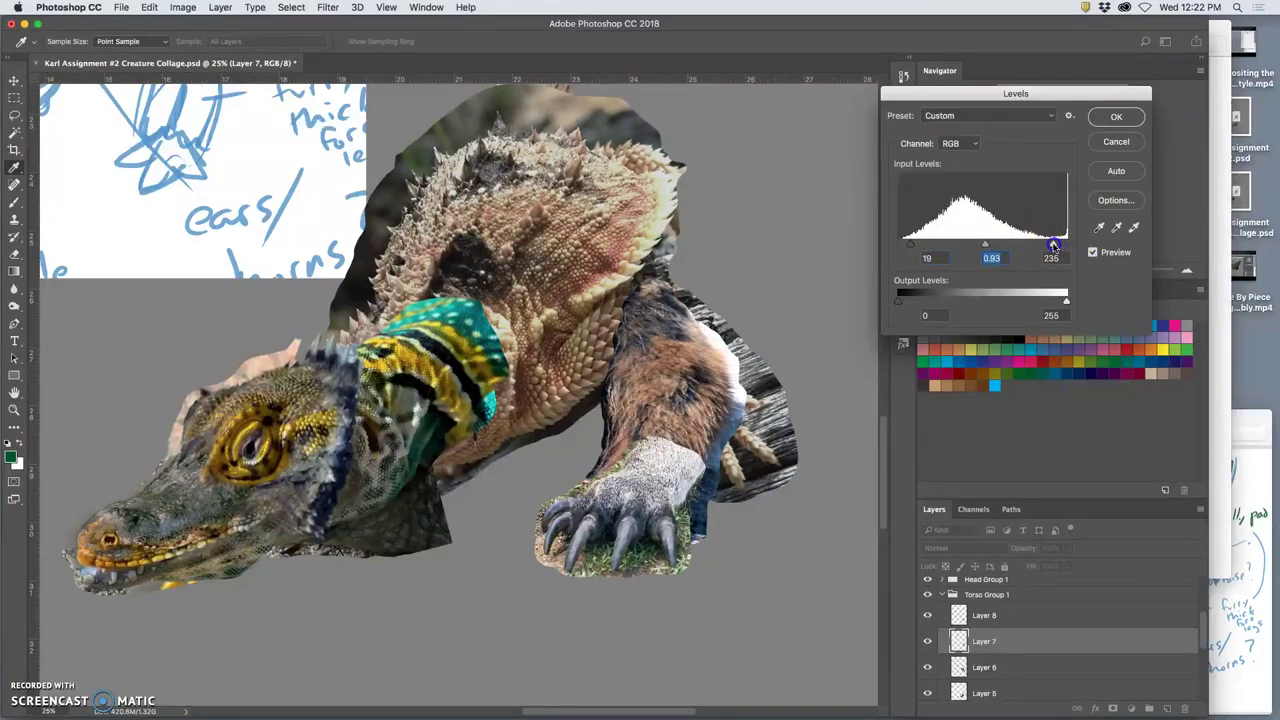
left_click(1116, 117)
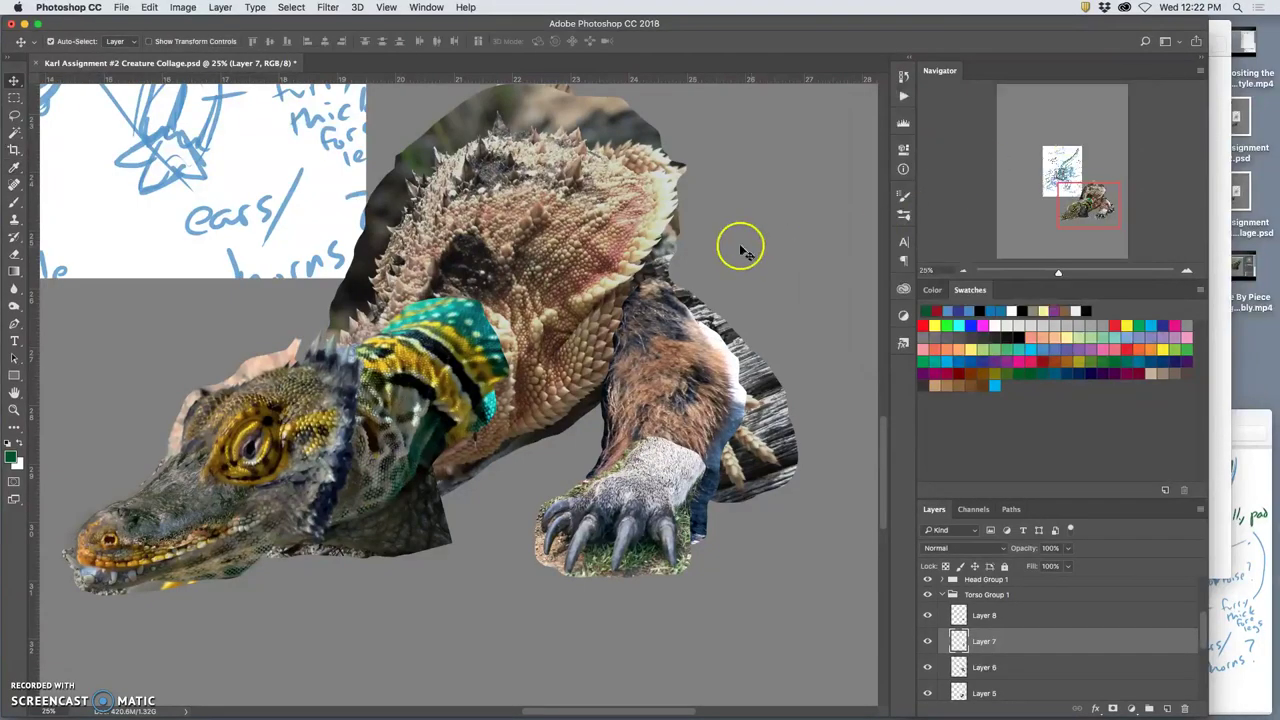
- Pick Layer 6 and then the paw's Layer 8 on the canvas
left_click(570, 308)
mouse_move(570, 308)
left_mouse_down()
mouse_move(514, 350)
mouse_move(614, 320)
mouse_move(600, 343)
mouse_move(658, 470)
left_mouse_up()
left_click(655, 470)
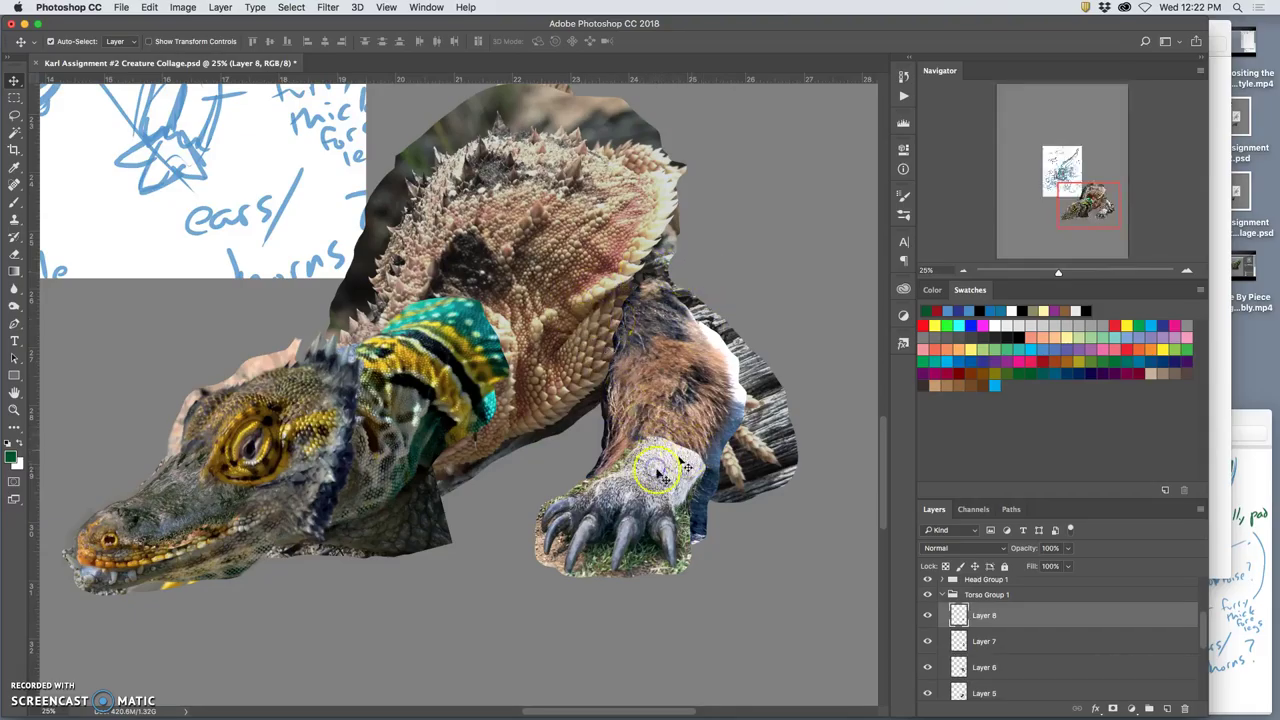
left_click(20, 226)
mouse_move(674, 191)
left_mouse_down()
mouse_move(632, 213)
mouse_move(149, 271)
mouse_move(640, 443)
mouse_move(663, 400)
mouse_move(300, 262)
left_mouse_up()
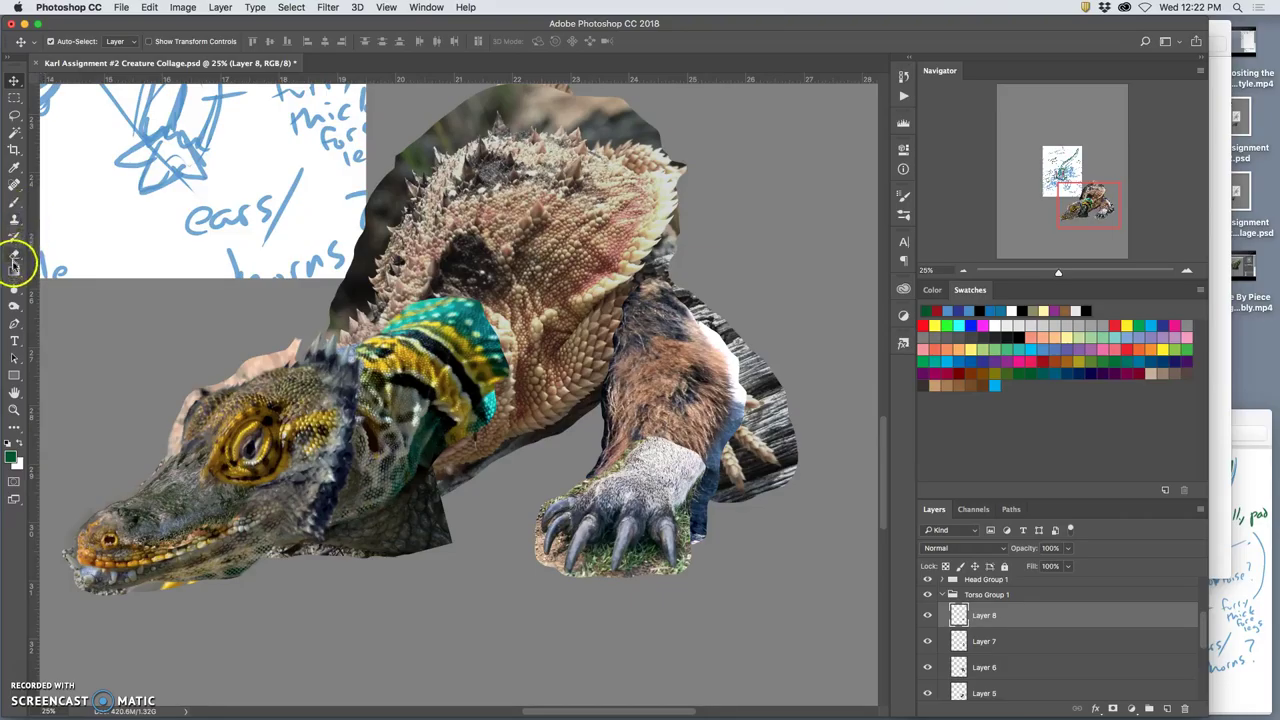
- Erase the paw's hard top edge on Layer 8 with the Eraser at 100% opacity
left_click(14, 256)
left_click(227, 42)
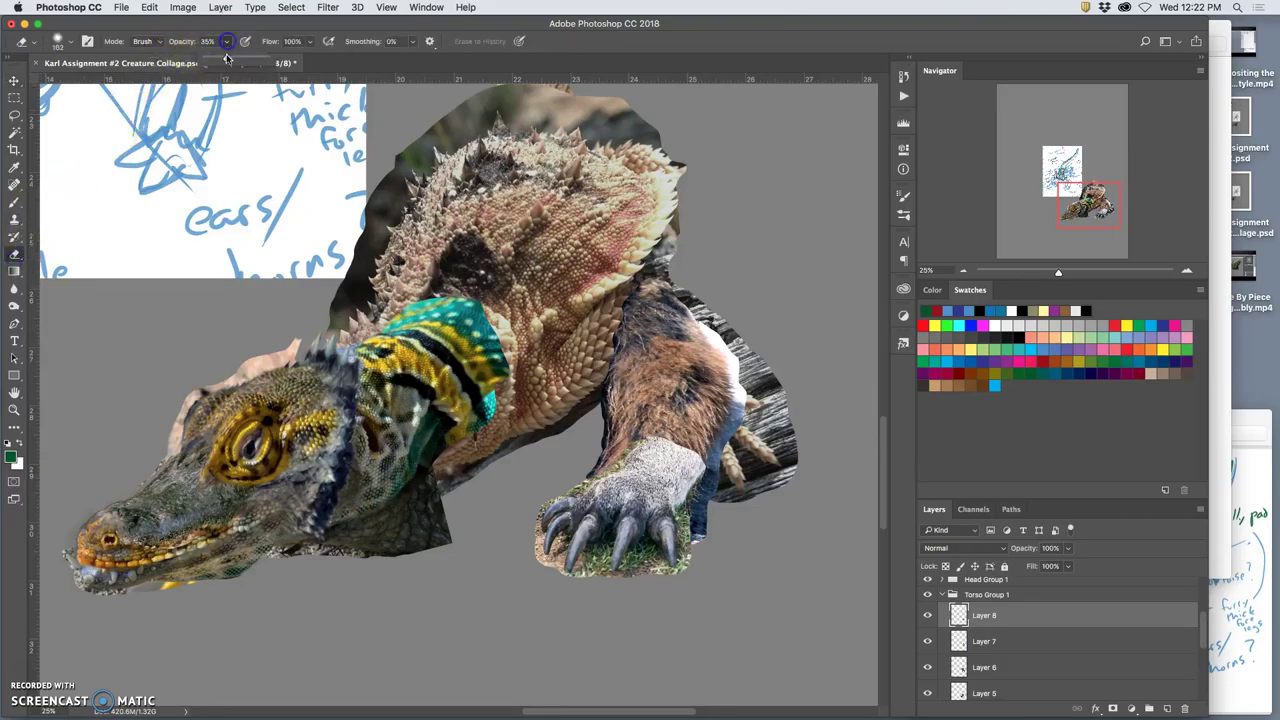
left_click(650, 441)
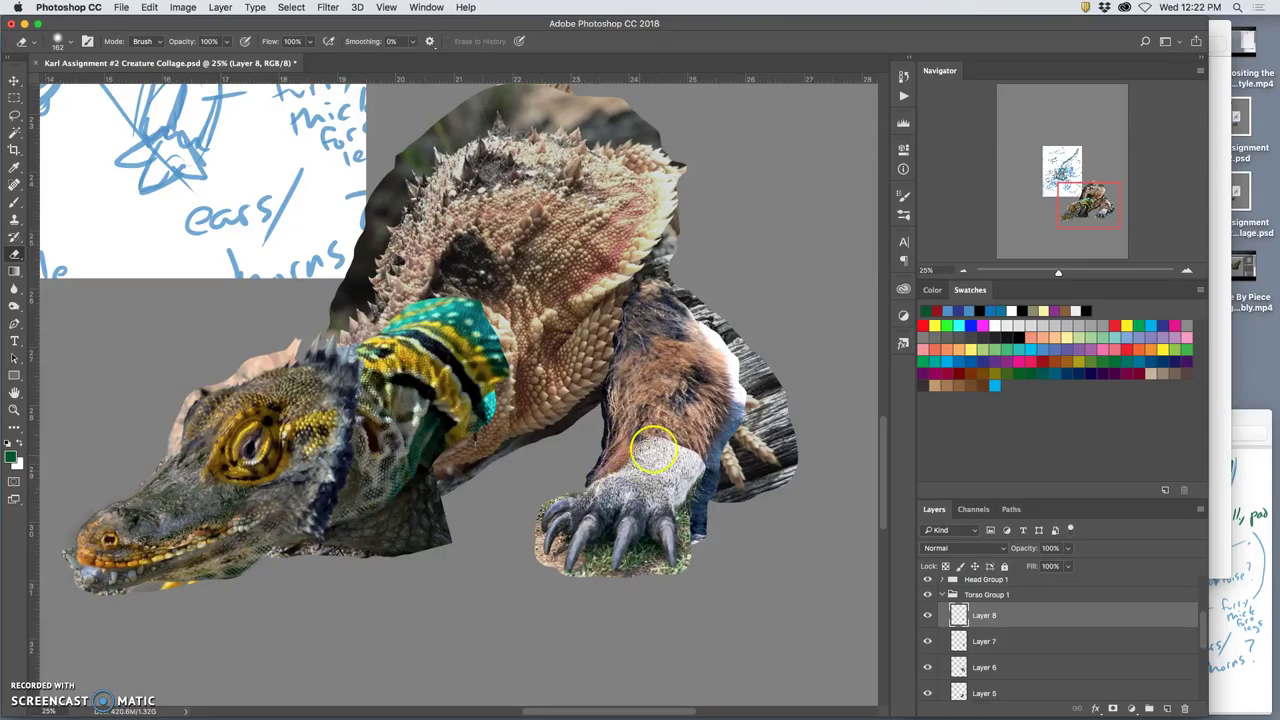
left_click(646, 436)
mouse_move(663, 436)
left_mouse_down()
mouse_move(705, 453)
mouse_move(693, 478)
left_mouse_up()
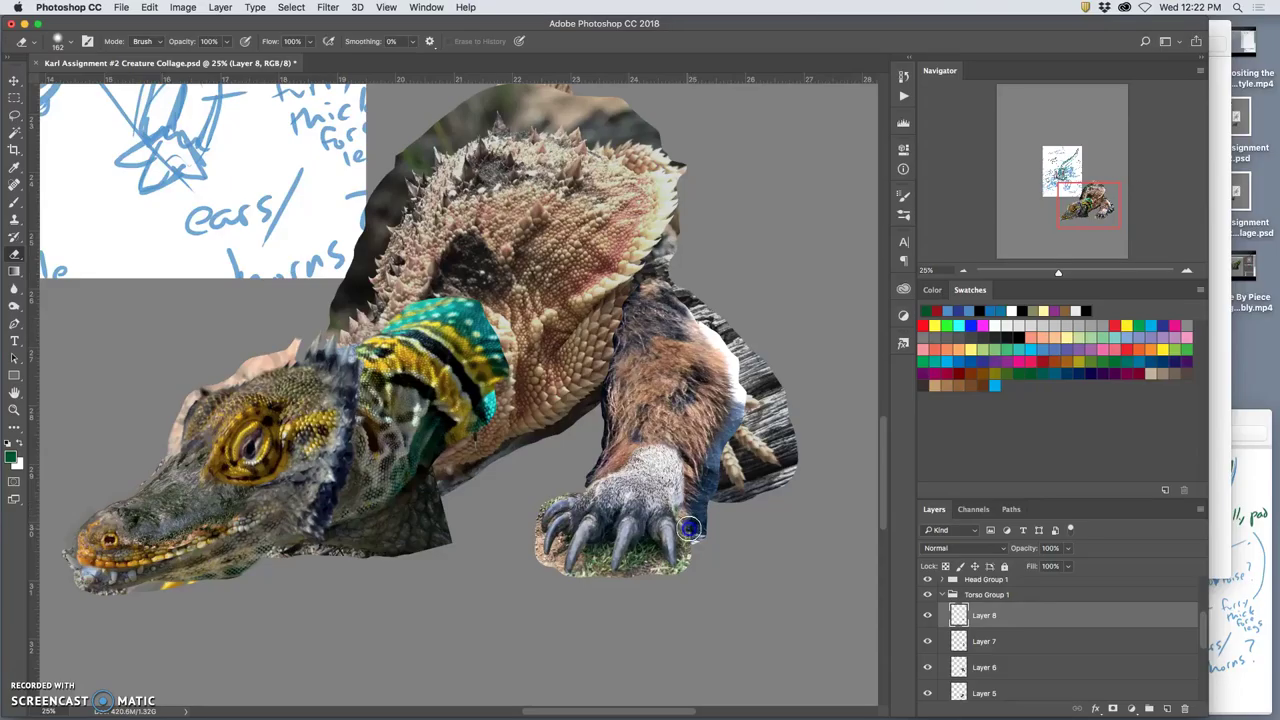
mouse_move(706, 505)
left_mouse_down()
mouse_move(697, 439)
mouse_move(678, 458)
mouse_move(647, 437)
left_mouse_up()
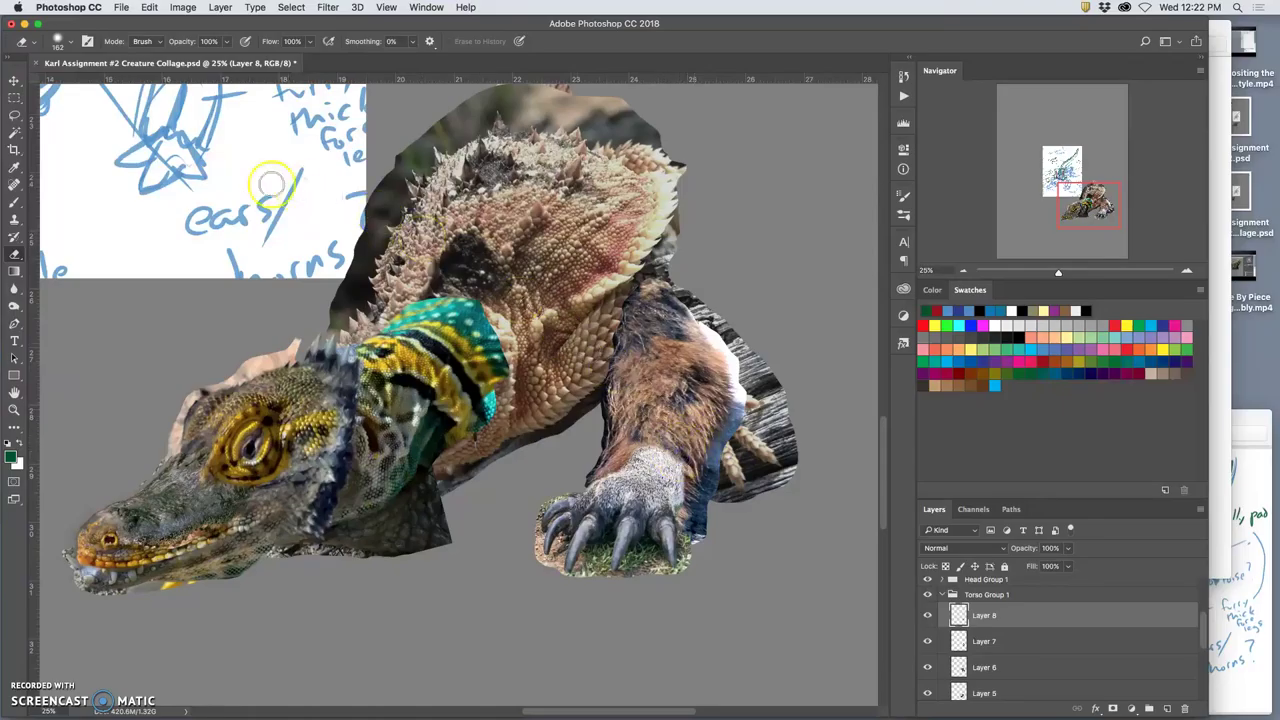
left_click(226, 41)
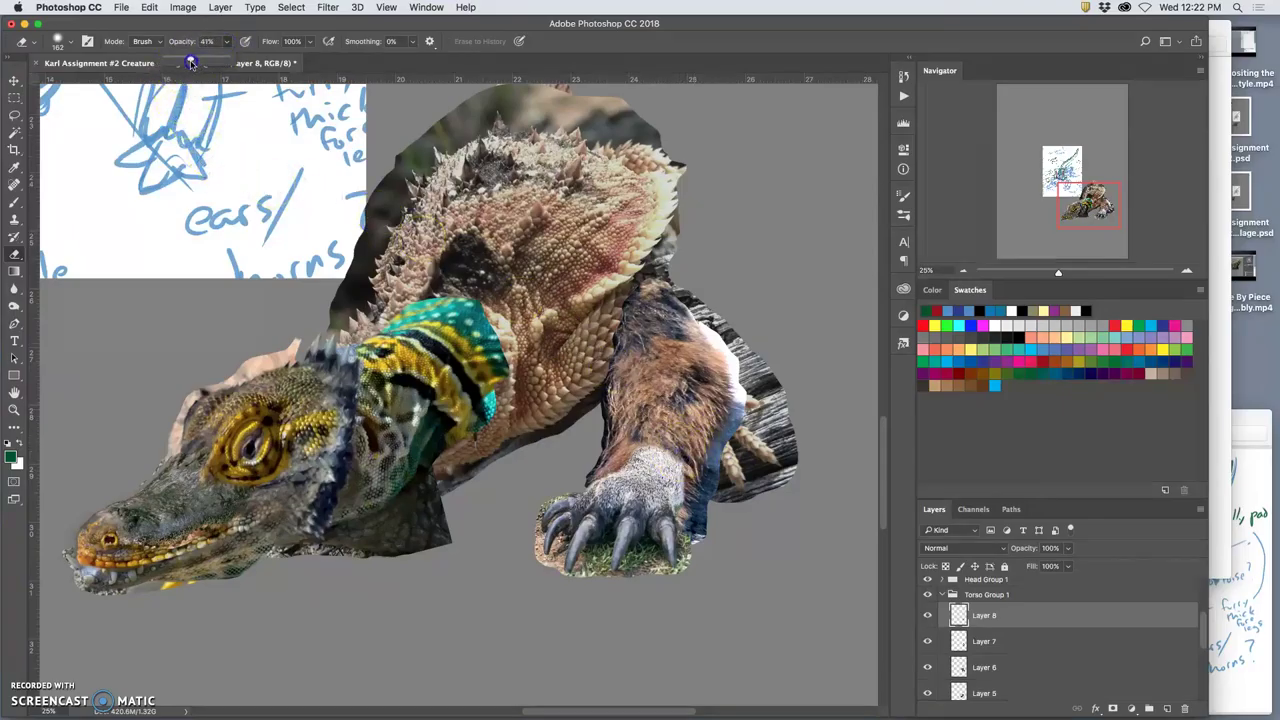